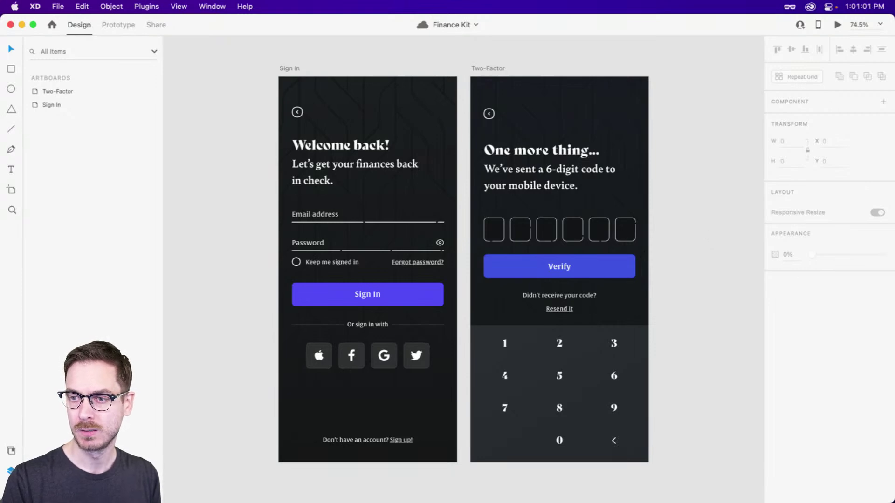
Switch from Adobe XD to Safari showing the Twitter profile
key("super+Tab")
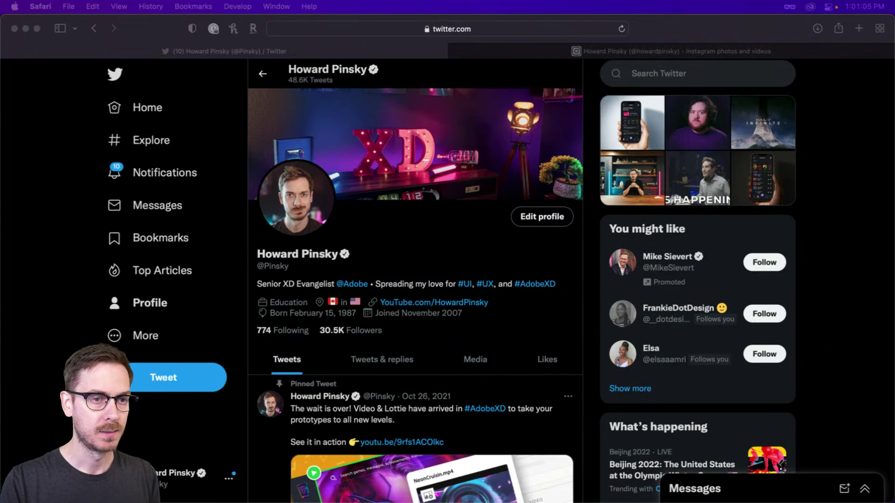
View the tweet's Home screen phone mockup full-size, then go to the Instagram tab
scroll(823, 293, "down", 8)
scroll(823, 293, "down", 6)
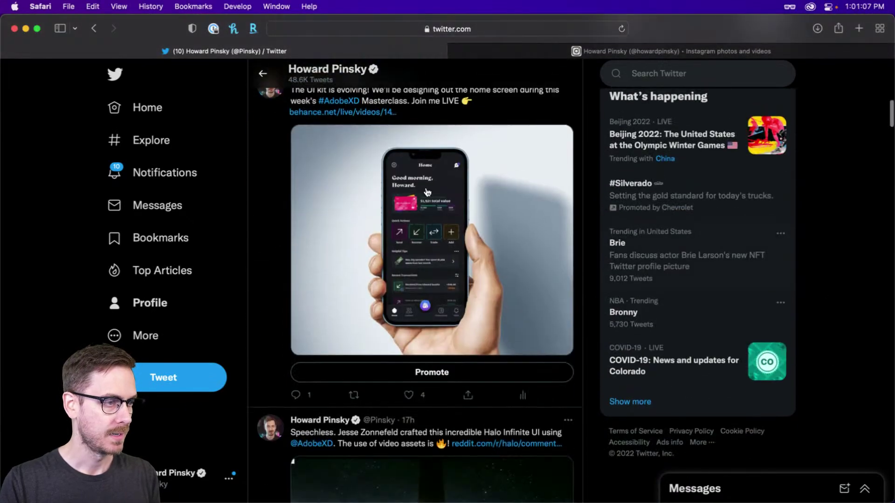
left_click(444, 202)
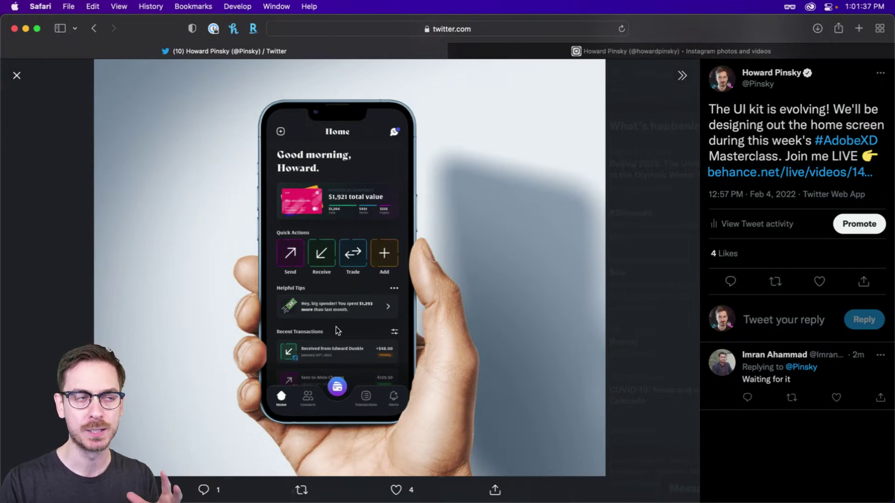
left_click(557, 54)
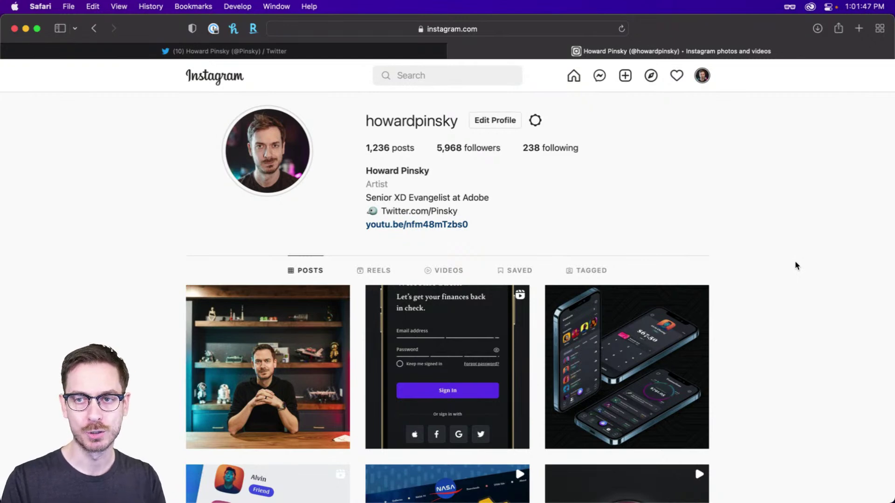
Browse the three-phone mockup post and the sign-in design post, then return to Adobe XD
left_click(649, 310)
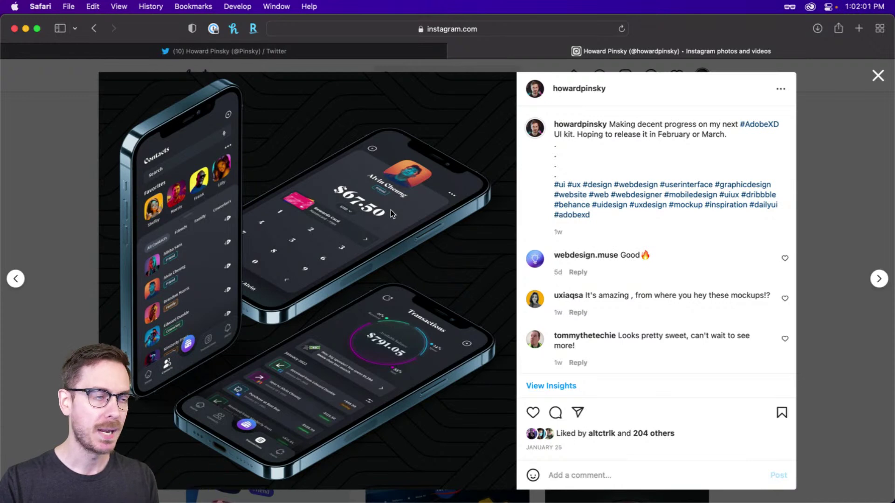
left_click(862, 148)
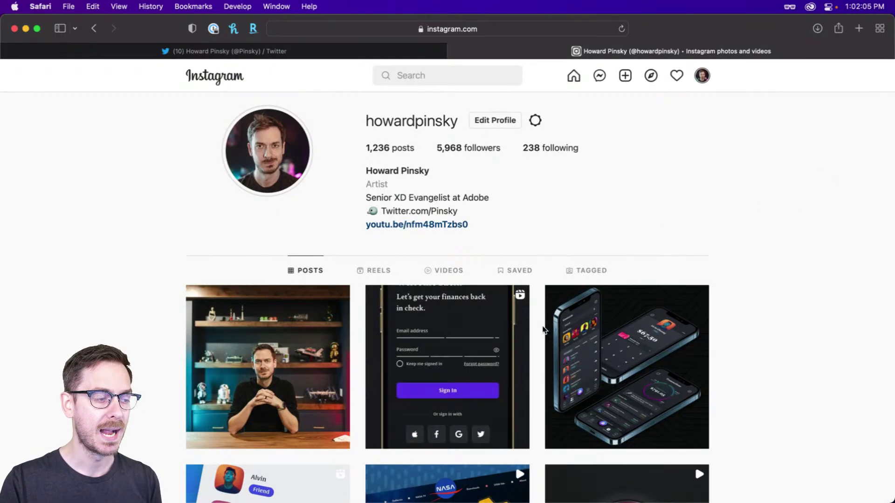
left_click(447, 301)
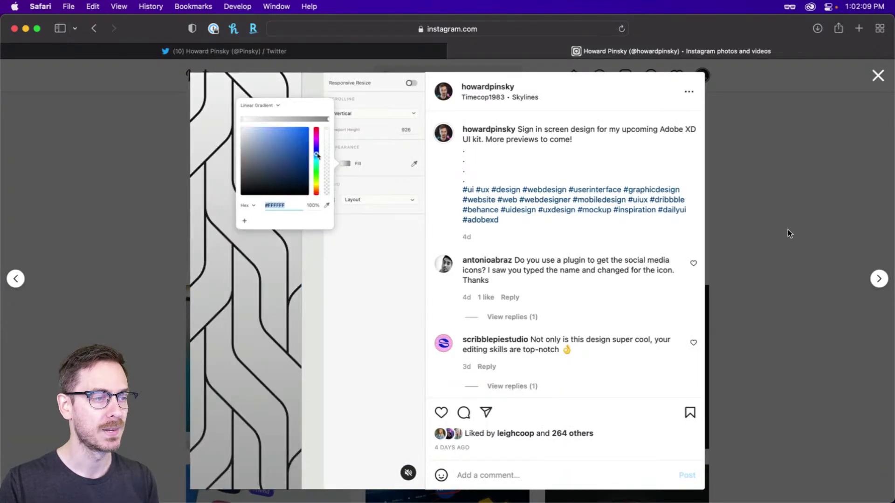
left_click(788, 227)
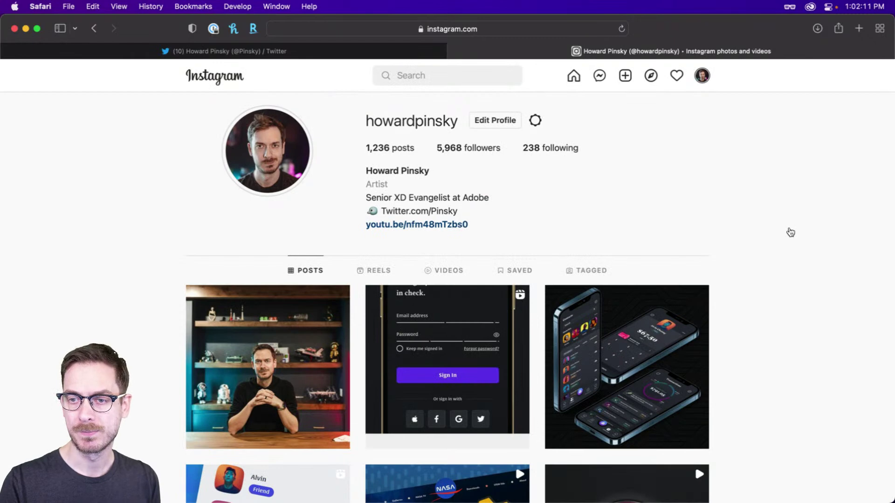
key("super+Tab")
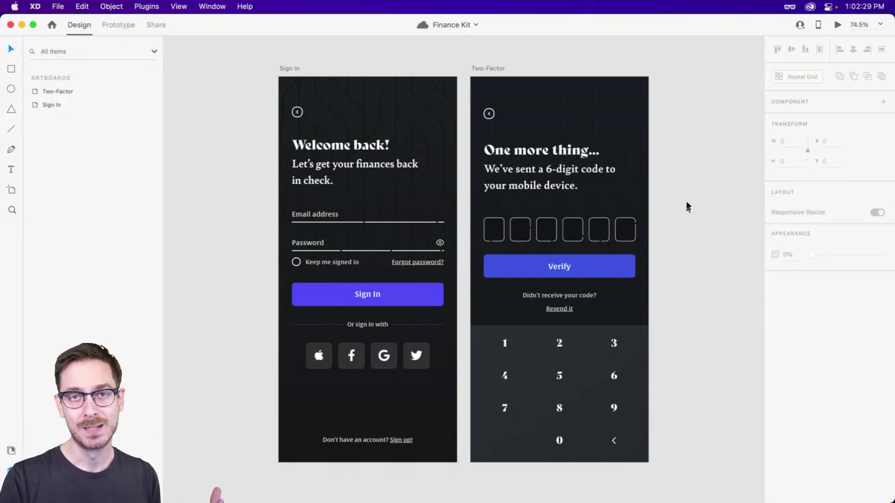
Add a 428 × 926 iPhone 13, 12 Pro Max artboard to the right of Two-Factor
scroll(689, 206, "right", 5)
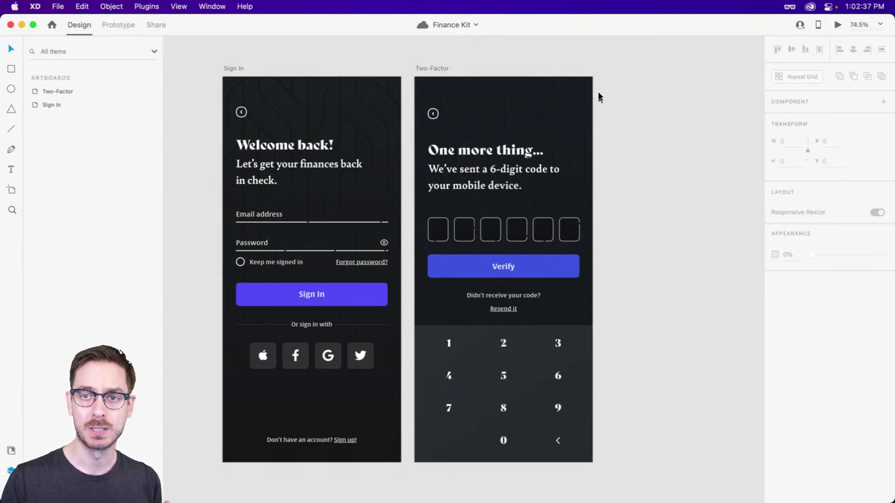
key("a")
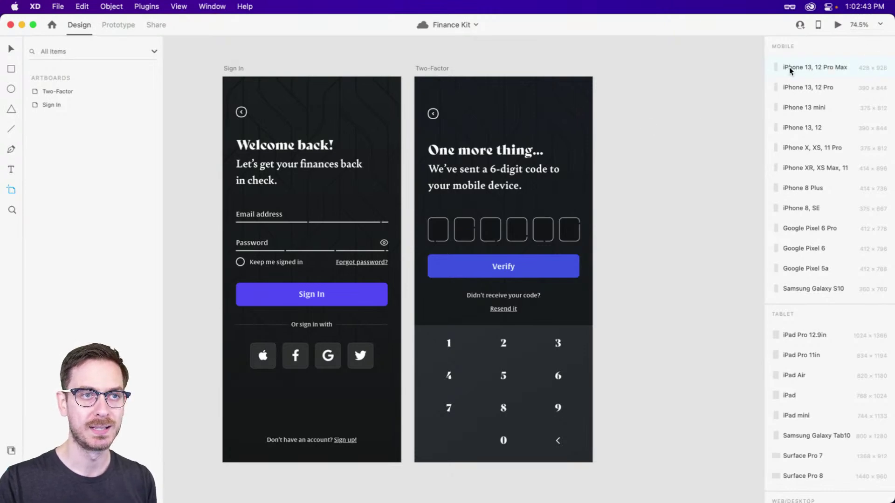
left_click(820, 68)
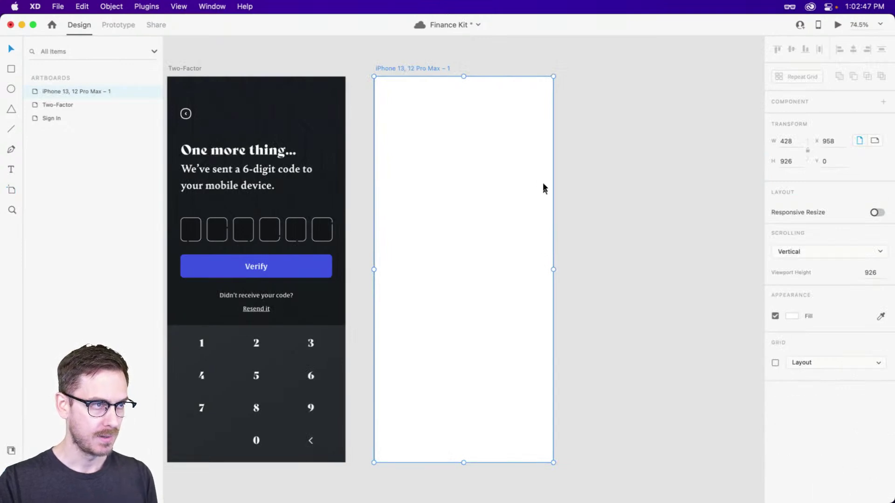
Inspect the Two-Factor artboard's gradient fill and end-stop colour, then save the document
scroll(544, 187, "left", 3)
left_click(277, 67)
left_click(791, 316)
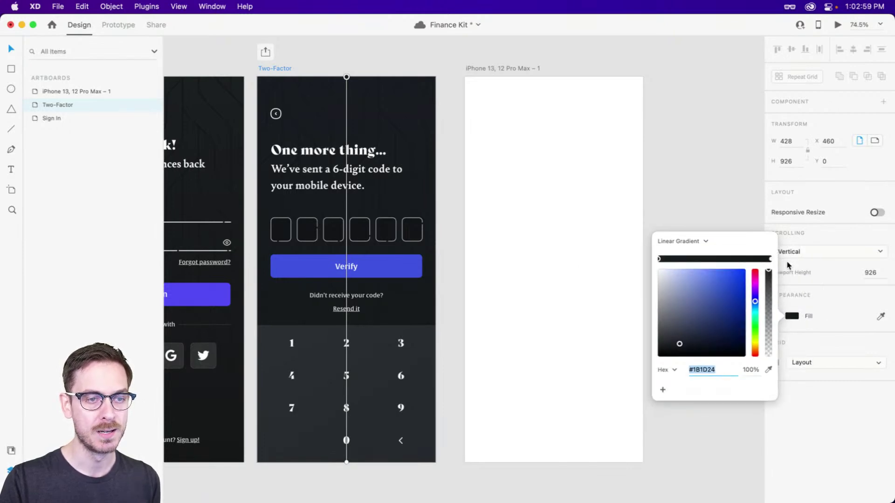
left_click(771, 260)
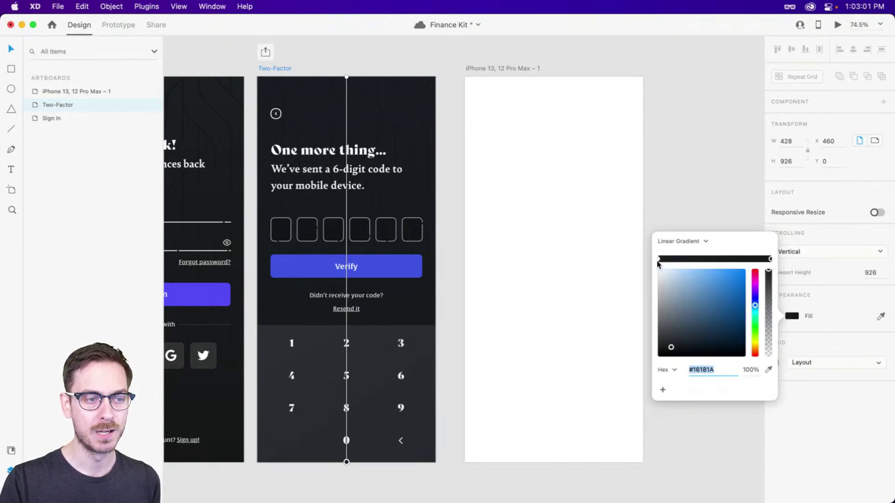
left_click(811, 443)
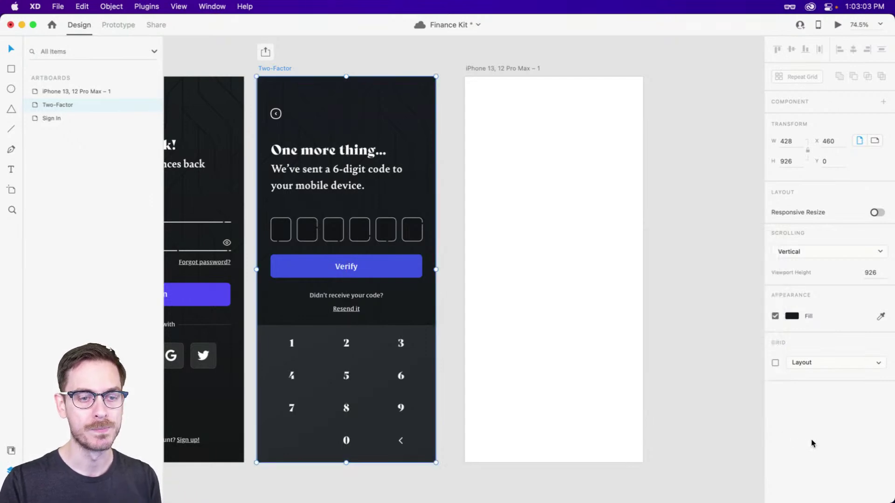
key("super+s")
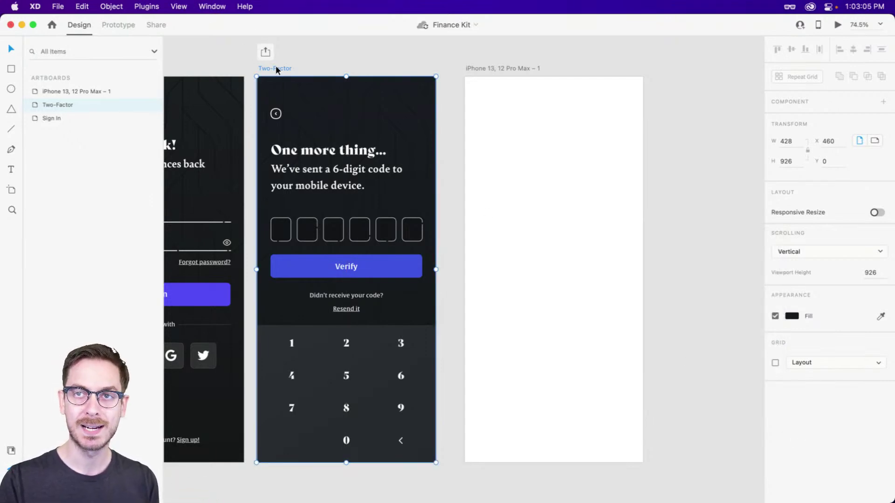
Paste Two-Factor's dark fill appearance onto the new iPhone artboard
scroll(276, 79, "left", 5)
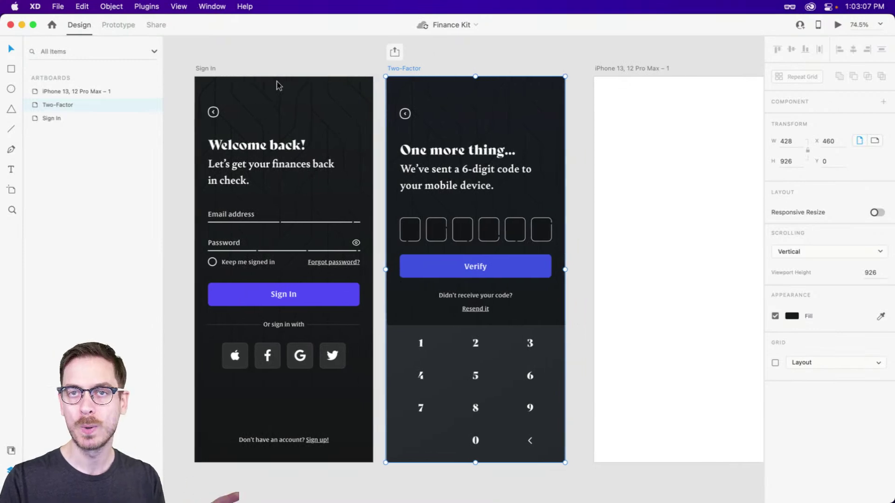
scroll(278, 87, "right", 2)
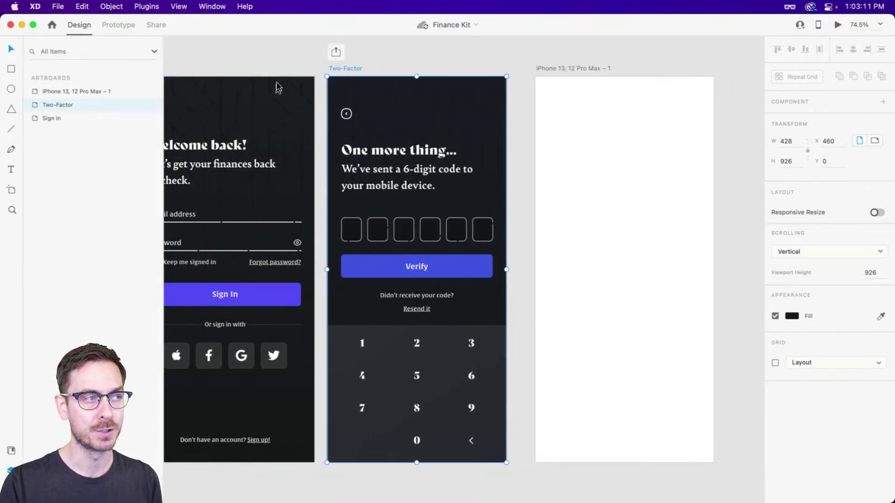
scroll(606, 138, "right", 5)
left_click(435, 60)
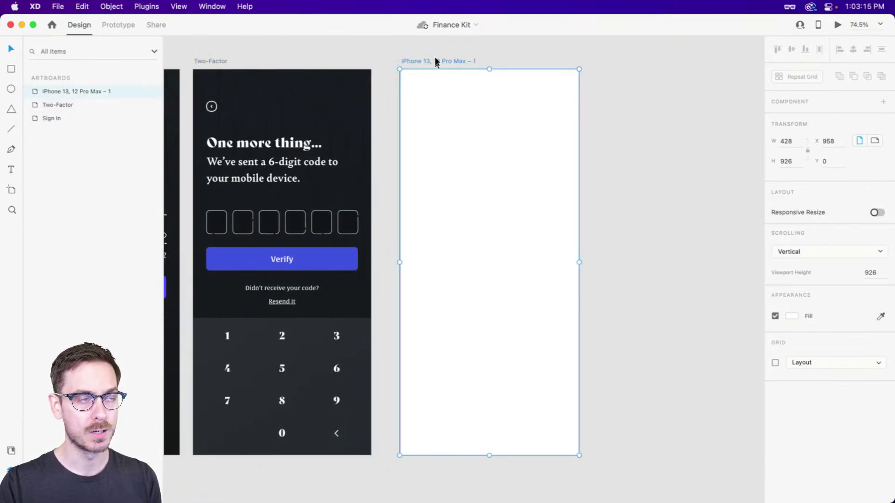
right_click(434, 56)
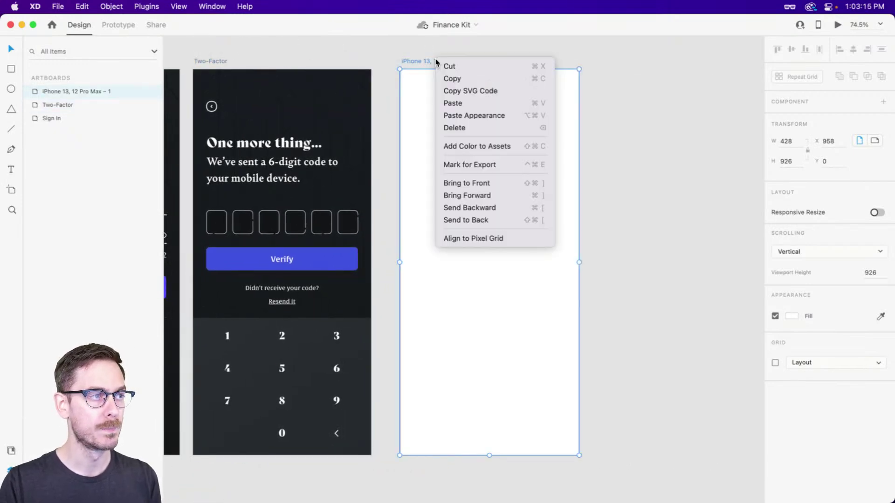
left_click(490, 112)
scroll(490, 113, "left", 5)
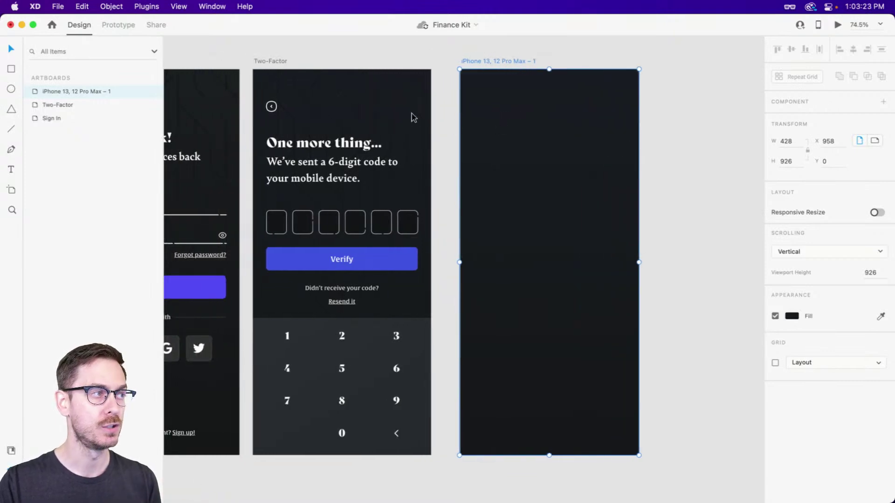
left_click(366, 59)
left_click(594, 62)
key("super+shift+y")
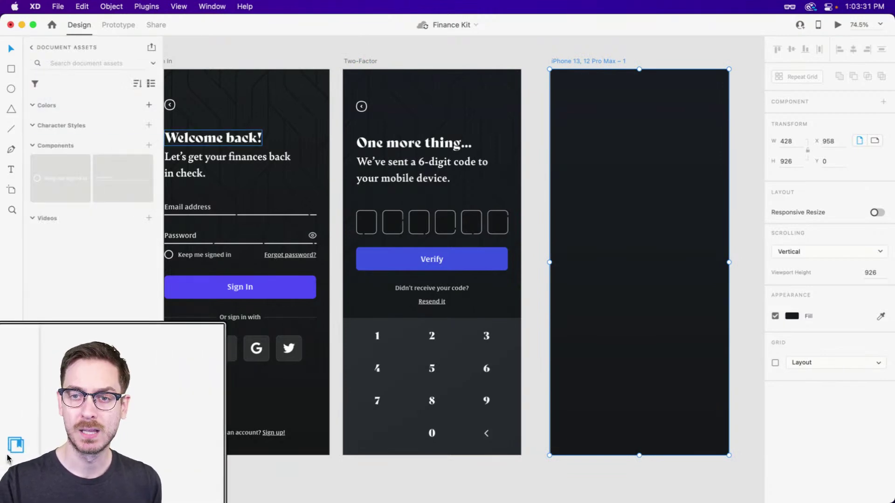
Save the artboard's dark background and the Verify button's blue #4053E2 as document colours
left_click(149, 106)
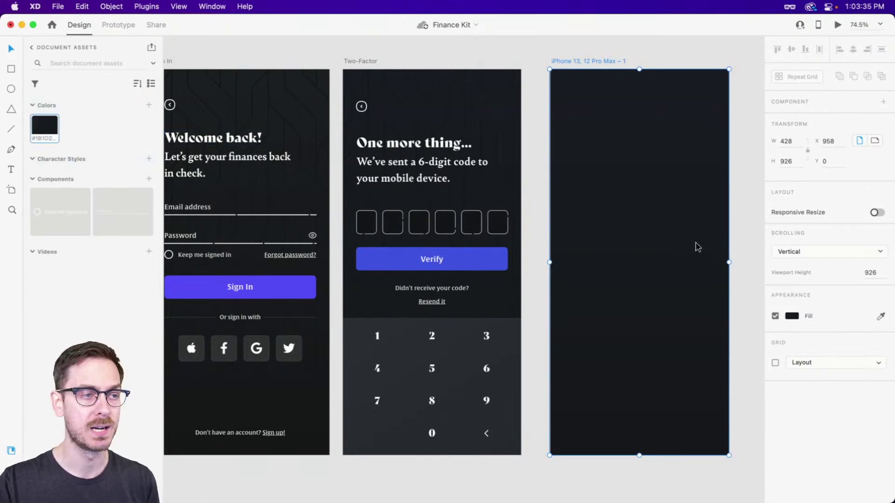
scroll(576, 240, "left", 5)
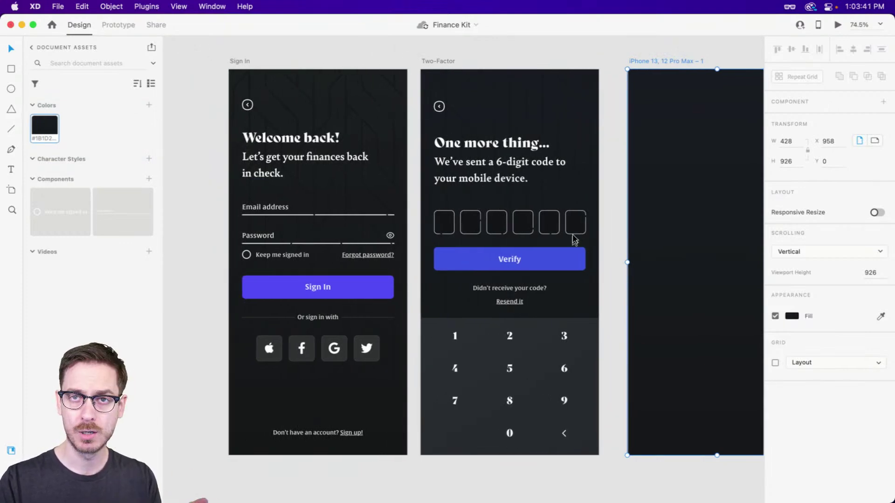
left_click(551, 261)
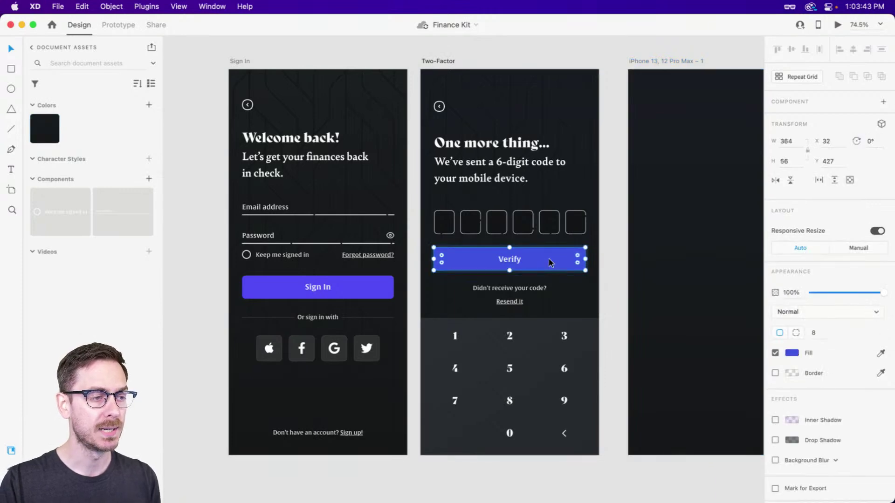
left_click(149, 106)
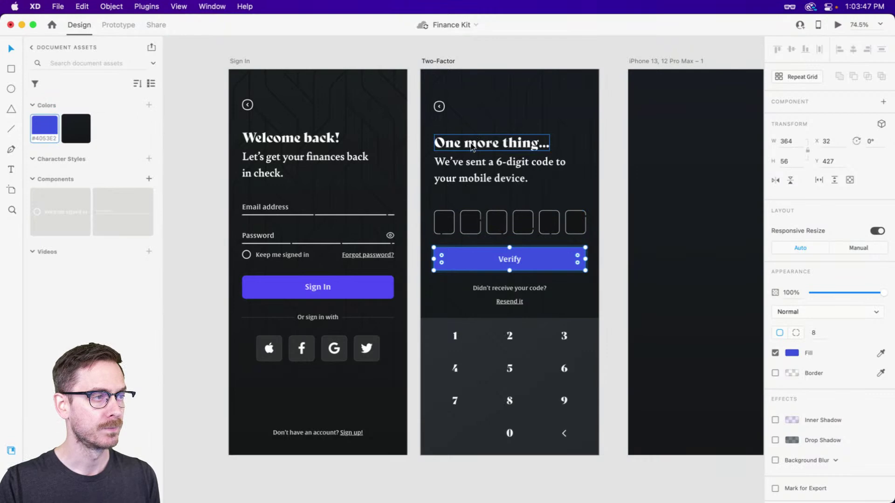
Save the heading, subtitle and Alverata 16pt Email address text as character styles
left_click(472, 147)
left_click(480, 170, "shift")
left_click(149, 159)
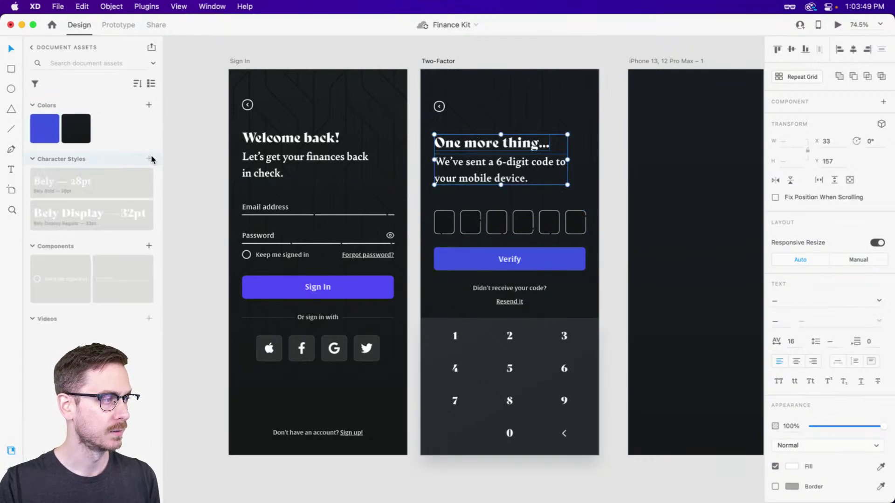
double_click(258, 209)
left_click(149, 159)
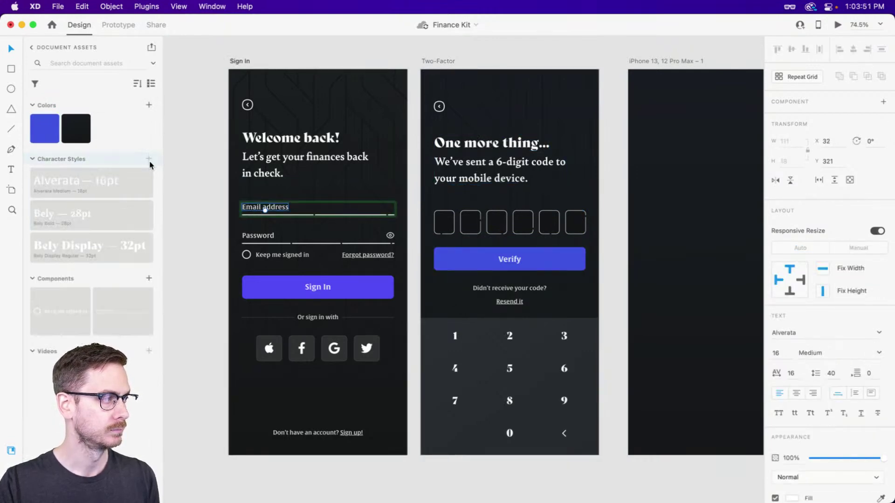
left_click(642, 161)
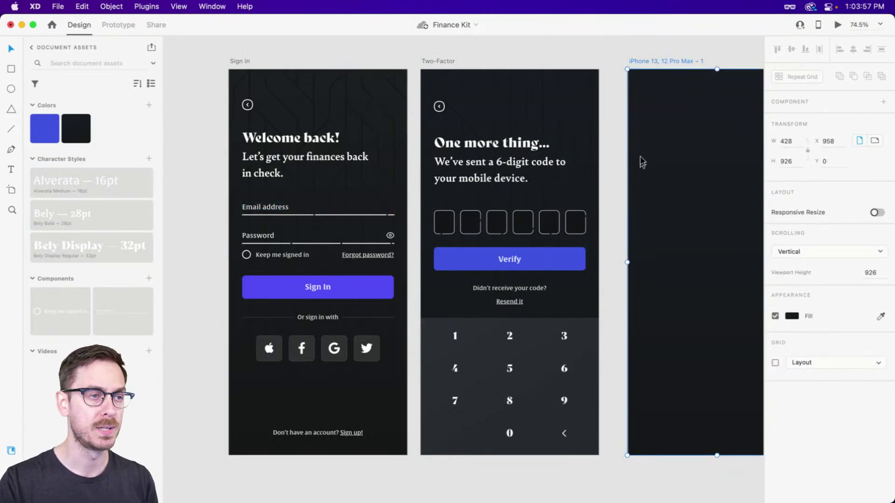
Change the saved blue document colour to green #8BE240, then undo back to blue
right_click(48, 128)
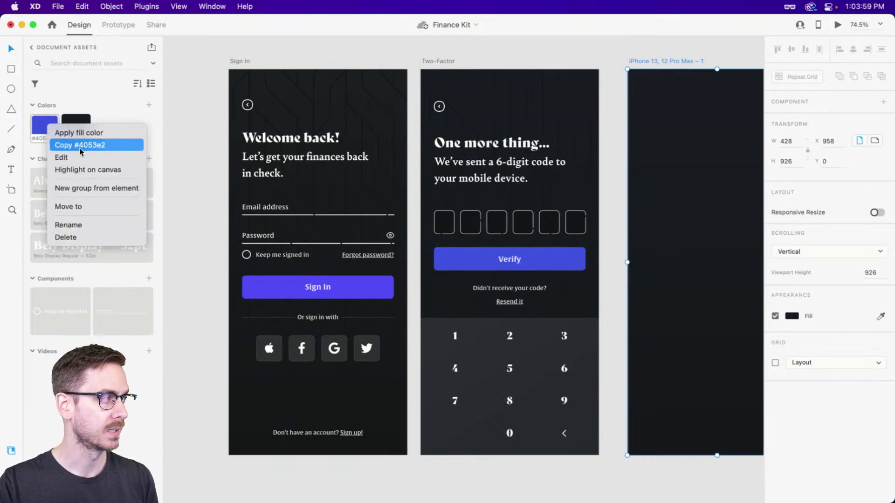
left_click(63, 157)
left_click_drag(168, 125, 169, 145)
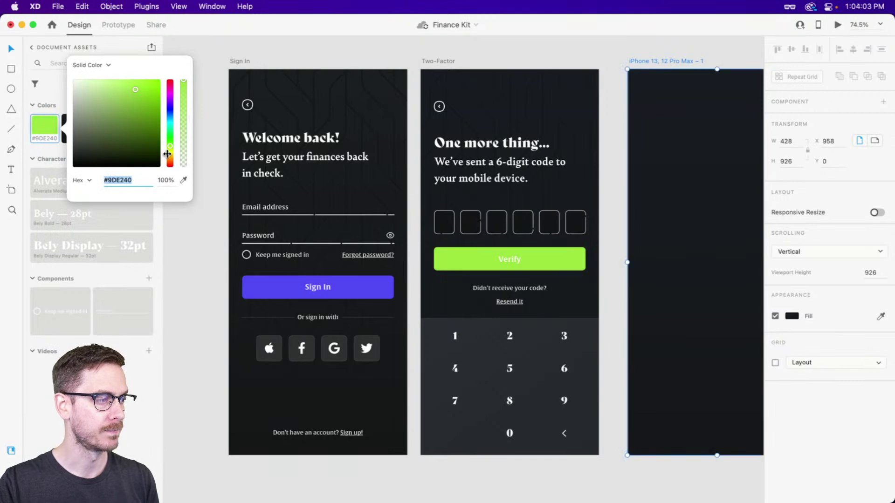
key("Escape")
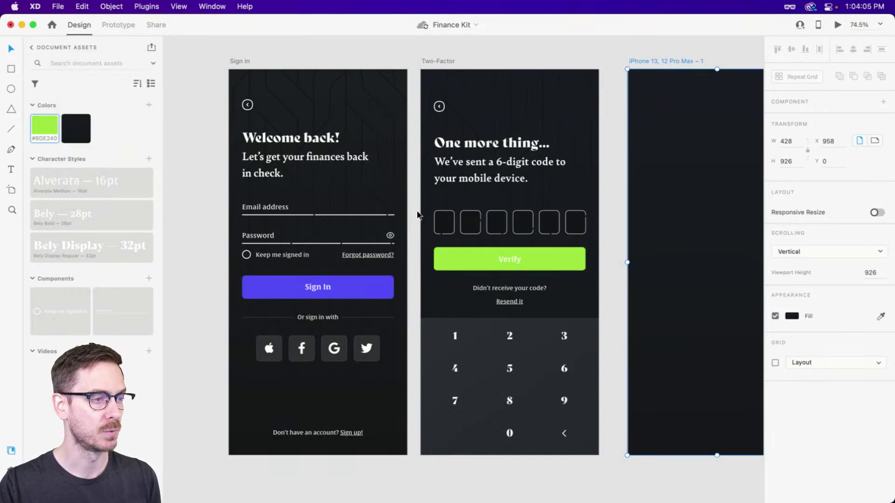
key("super+z")
Link the Sign In button to the saved blue, test it as green everywhere, then undo
left_click(375, 288)
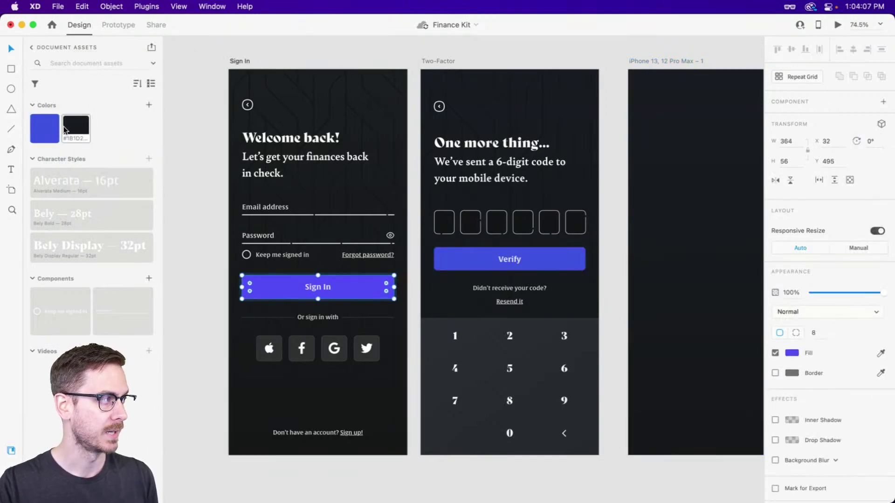
left_click(46, 132)
right_click(47, 136)
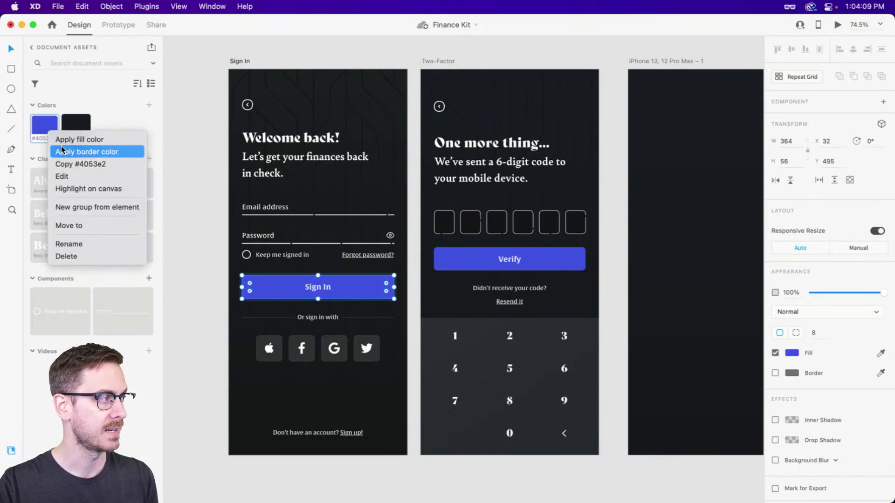
left_click(62, 174)
left_click_drag(170, 122, 169, 140)
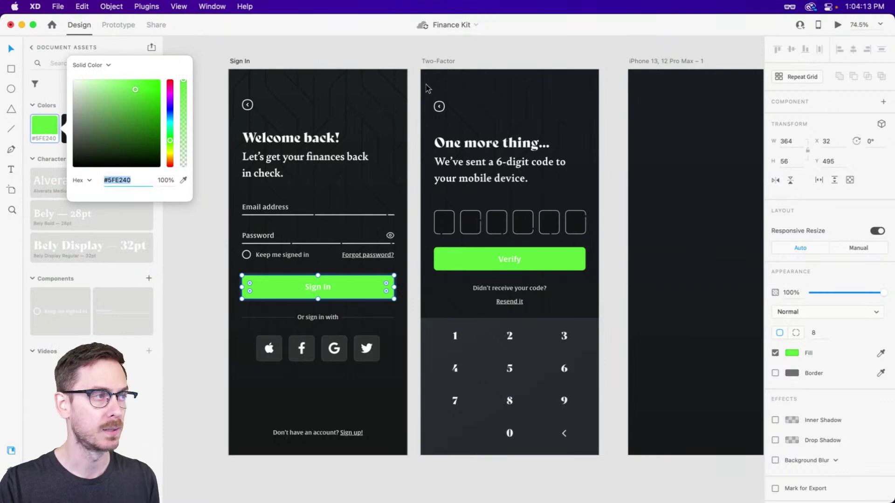
left_click(431, 60)
key("super+z")
scroll(595, 201, "right", 2)
scroll(593, 202, "right", 2)
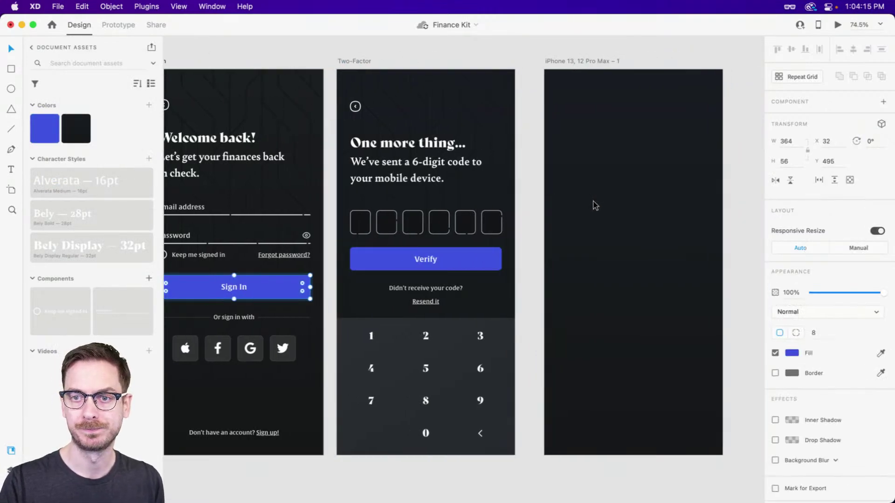
left_click(630, 233)
scroll(597, 233, "right", 2)
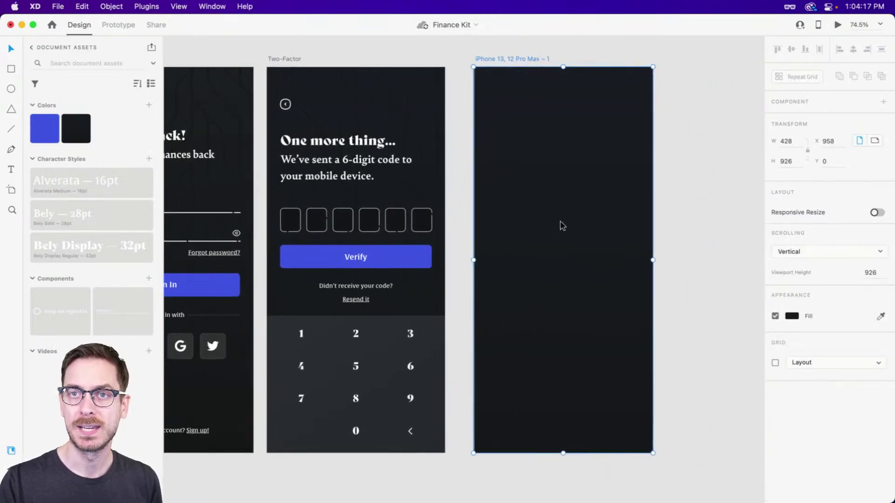
Rename the empty artboard to Home and move it closer to Two-Factor
scroll(694, 234, "right", 1)
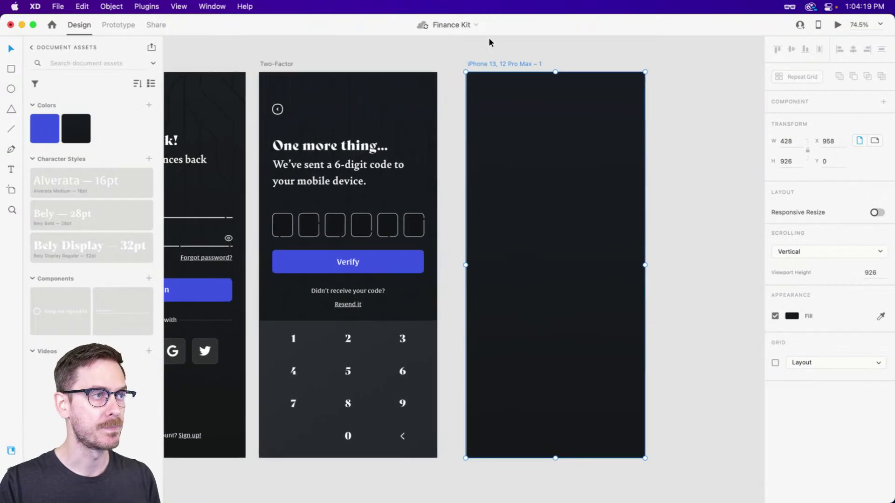
double_click(490, 65)
type("Home")
key("Return")
scroll(717, 138, "right", 1)
left_click_drag(717, 138, 679, 143)
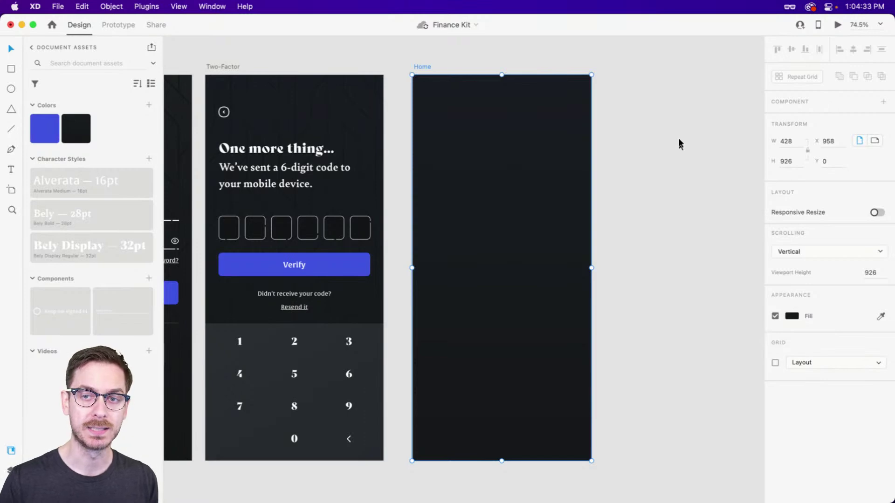
left_click_drag(425, 64, 409, 62)
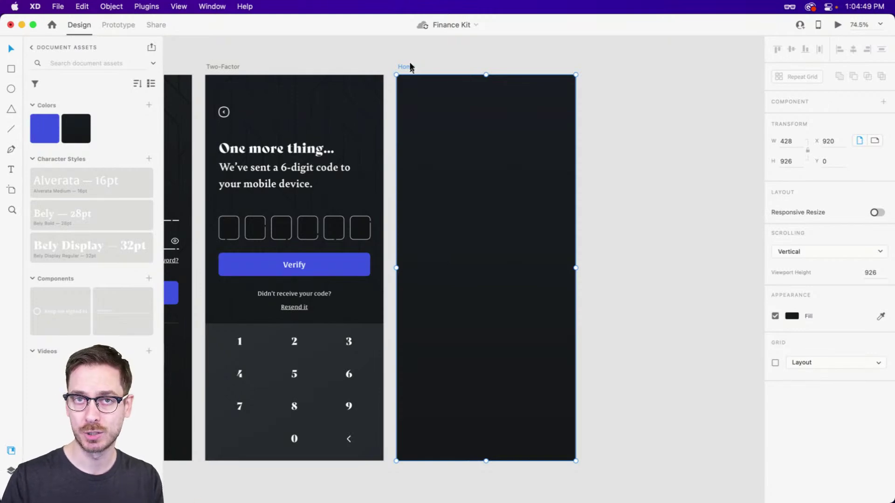
Add a 'Home' text label near the top of the Home artboard
key("r")
key("t")
left_click(474, 118)
type("Home")
key("Escape")
Enlarge the Home label to 37 pt in Helvetica, move it up, then delete it
left_click_drag(474, 121, 494, 113)
left_click(811, 311)
type("Hom")
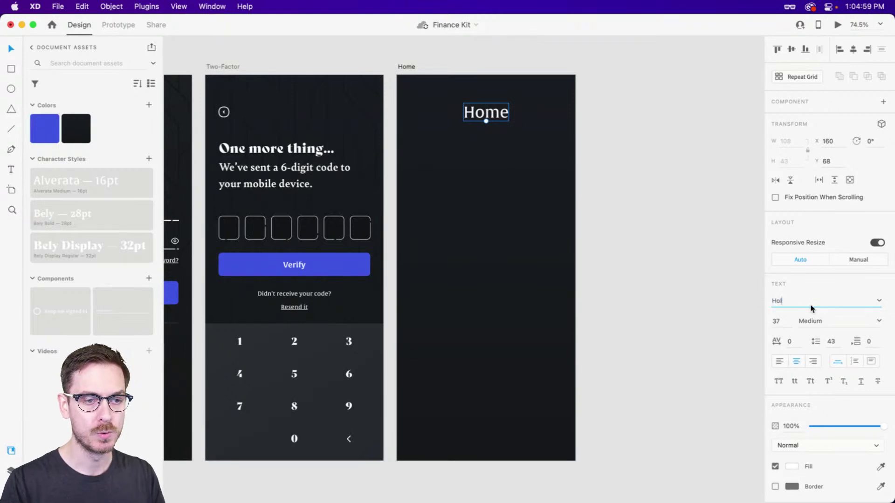
type("elvetica")
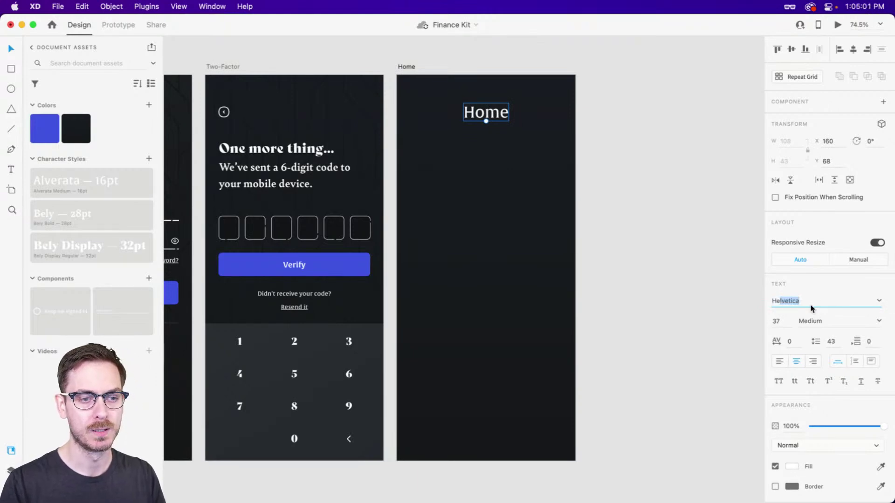
key("Return")
left_click_drag(496, 115, 497, 111)
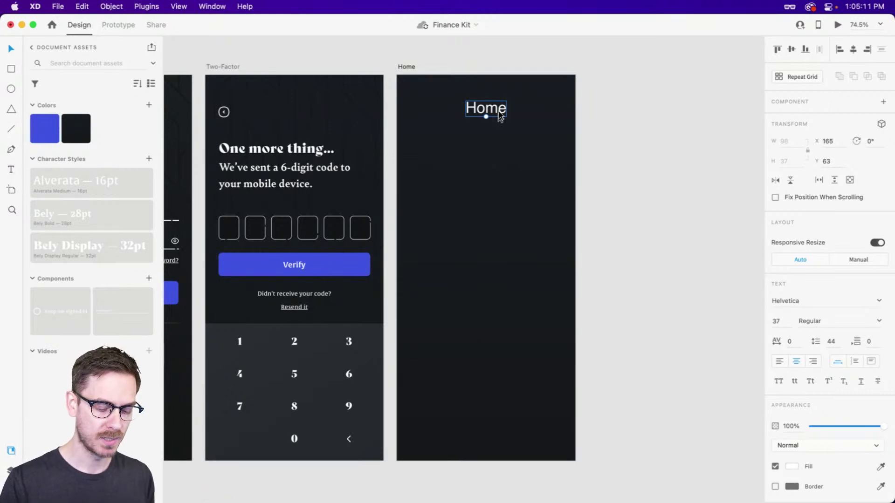
key("Delete")
scroll(501, 88, "up", 3)
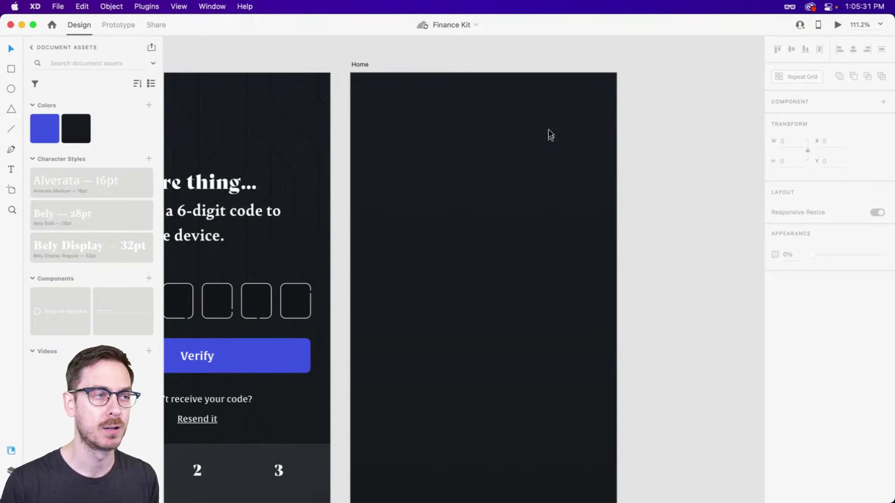
Place a horizontal guide at Y 45 and a vertical guide at X 34 on Home
scroll(548, 116, "up", 3)
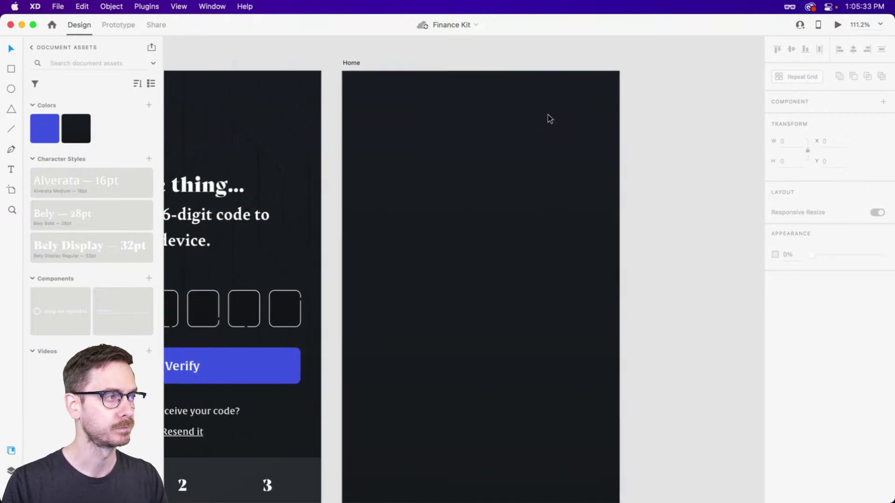
key("r")
left_click_drag(344, 79, 628, 111)
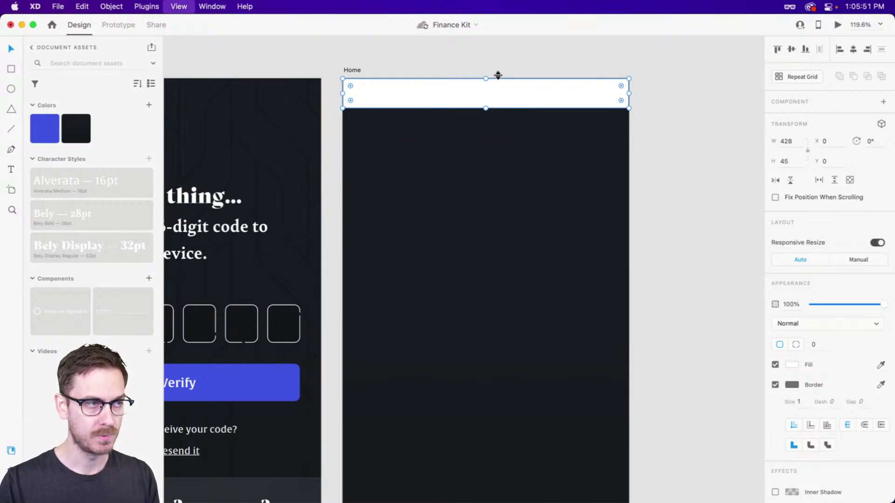
left_click_drag(499, 74, 505, 112)
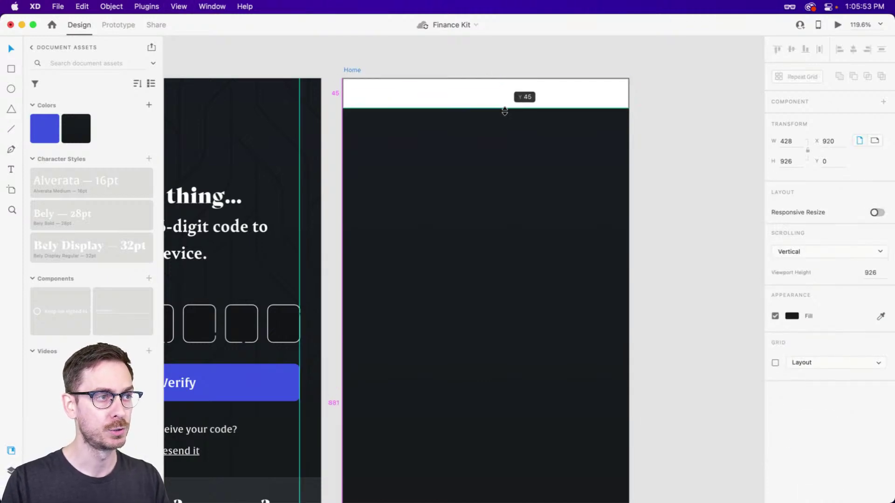
left_click(513, 87)
key("Delete")
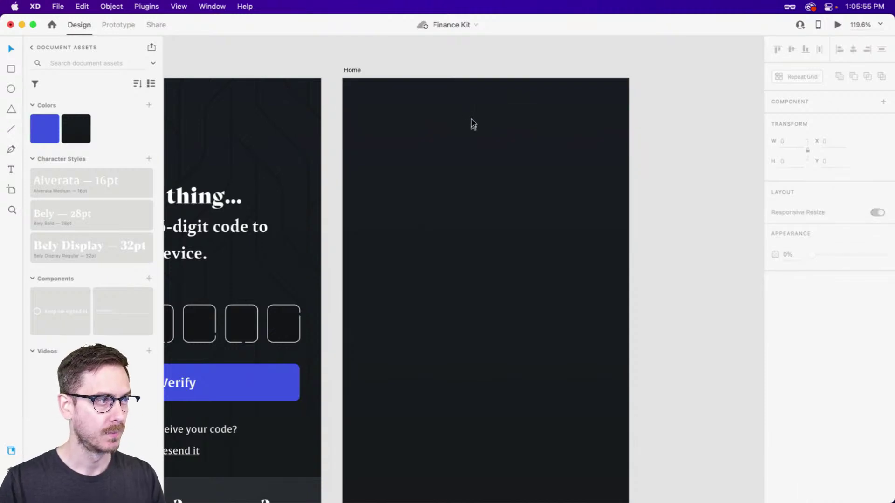
left_click_drag(339, 152, 364, 150)
Copy the Sign In artboard's guides
left_click_drag(316, 174, 569, 136)
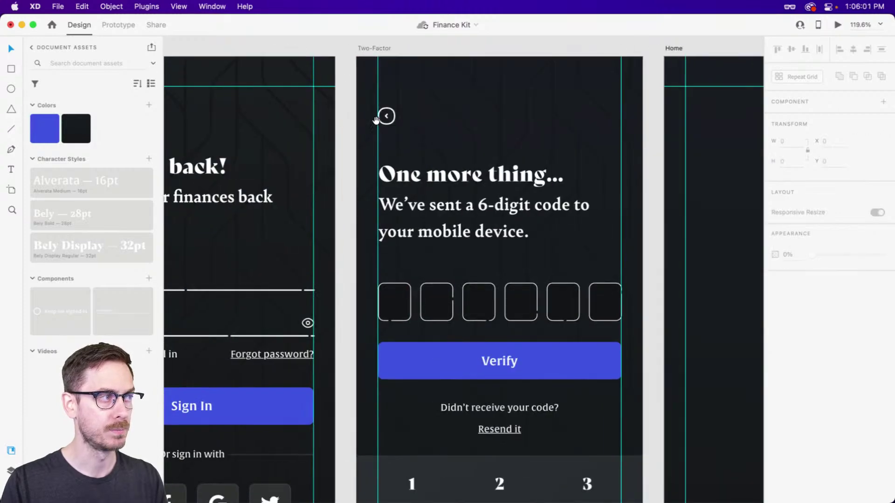
scroll(376, 121, "left", 10)
left_click(287, 63)
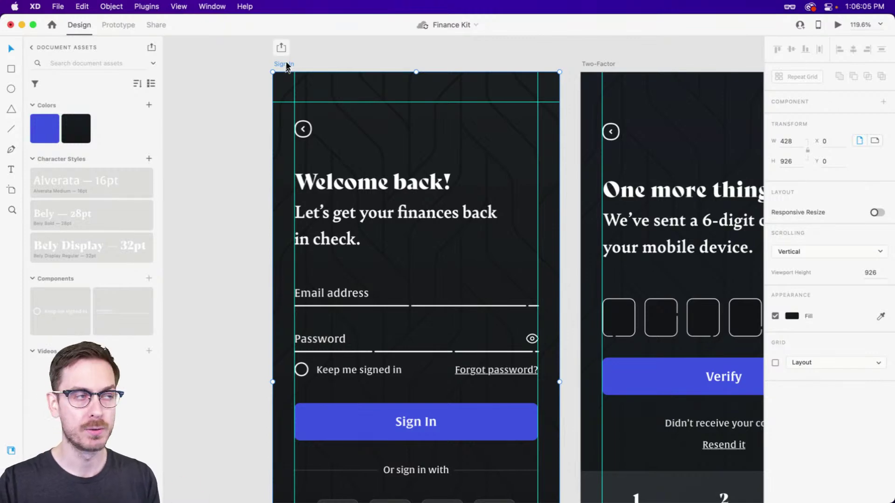
left_click(188, 7)
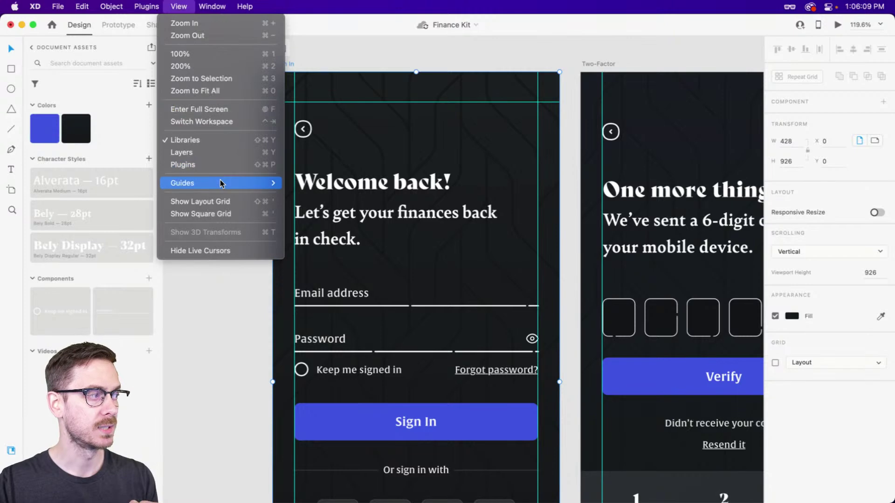
mouse_move(220, 180)
left_click(318, 185)
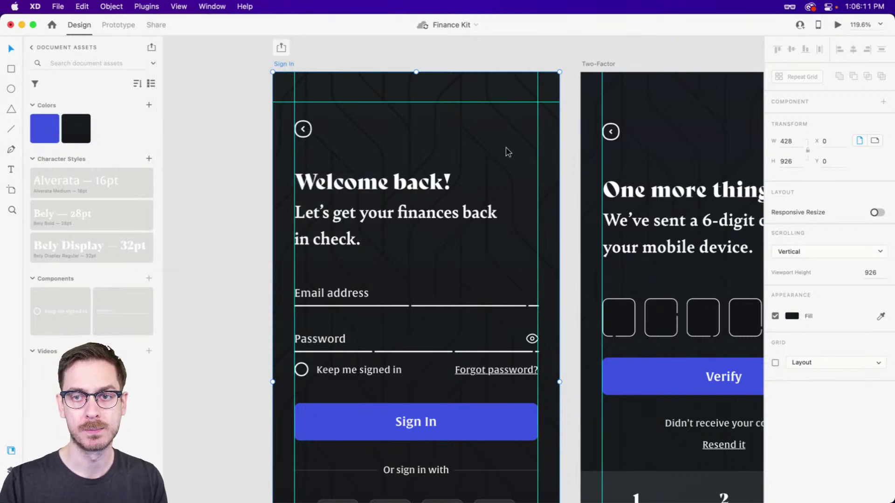
Paste the copied guides onto the Home artboard
scroll(502, 149, "right", 10)
left_click(350, 63)
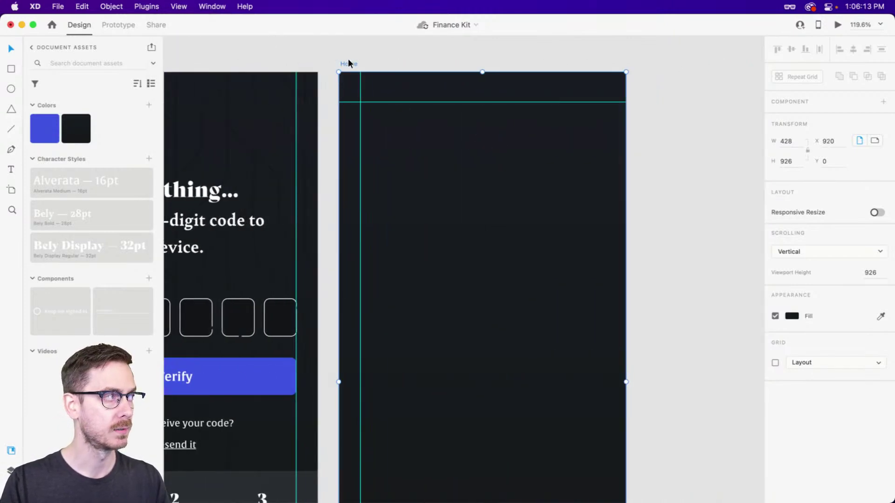
left_click(146, 6)
mouse_move(179, 6)
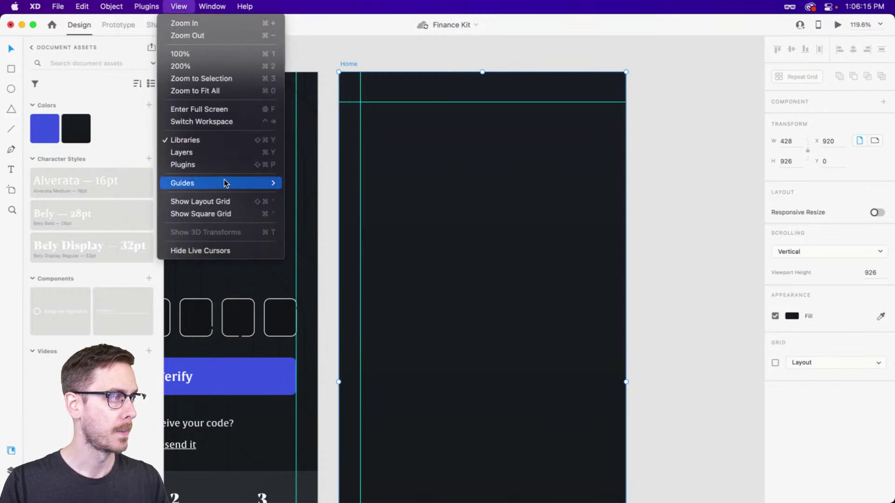
mouse_move(226, 183)
left_click(323, 197)
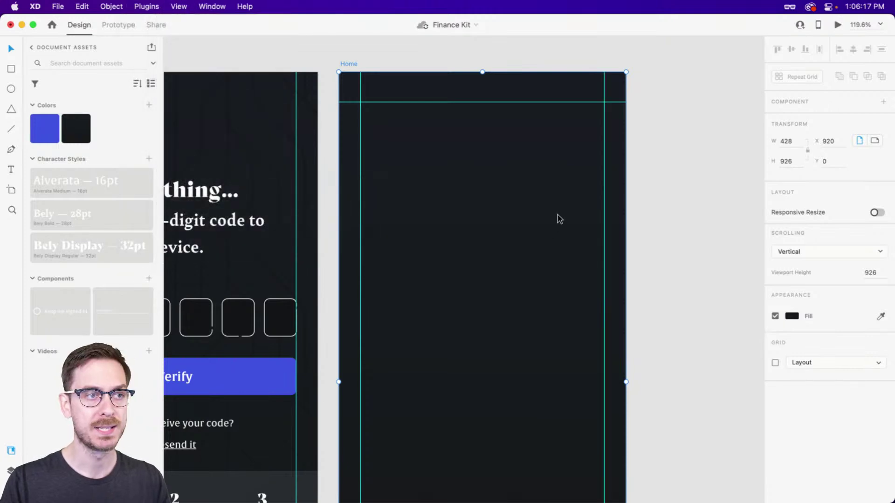
scroll(550, 219, "right", 3)
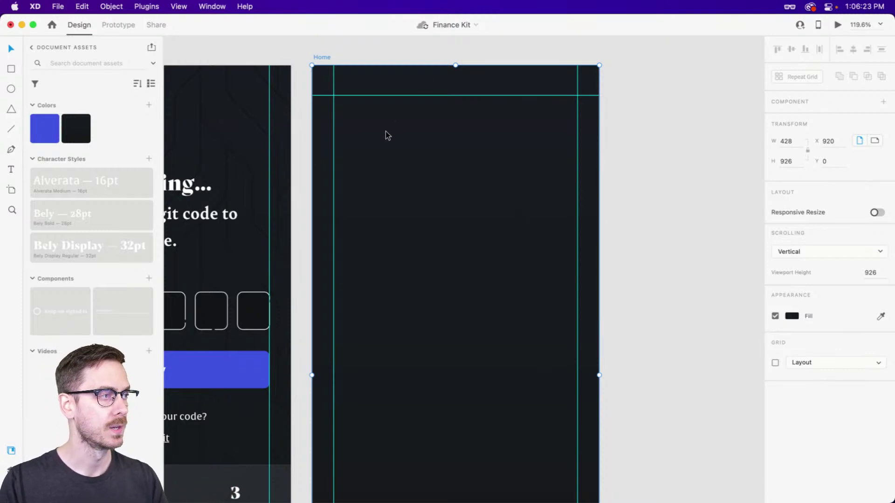
Add a 'Home' text heading near the top of the Home artboard
key("t")
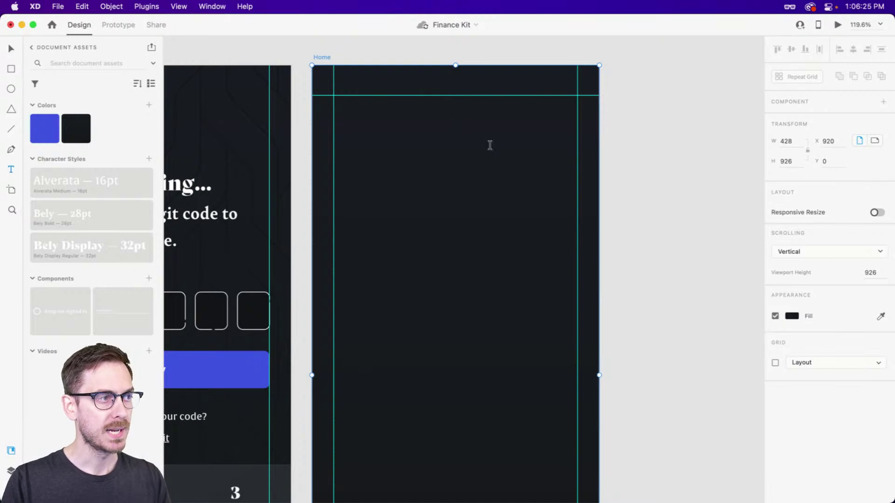
left_click(449, 117)
type("Home")
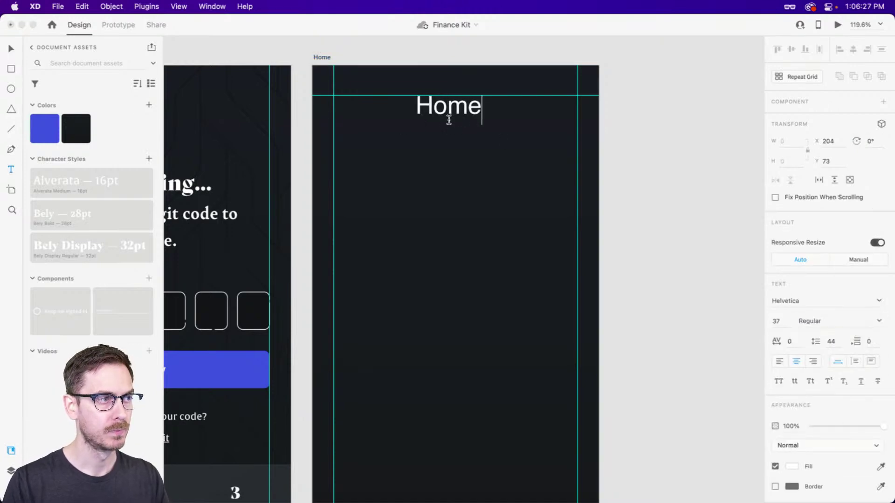
key("Escape")
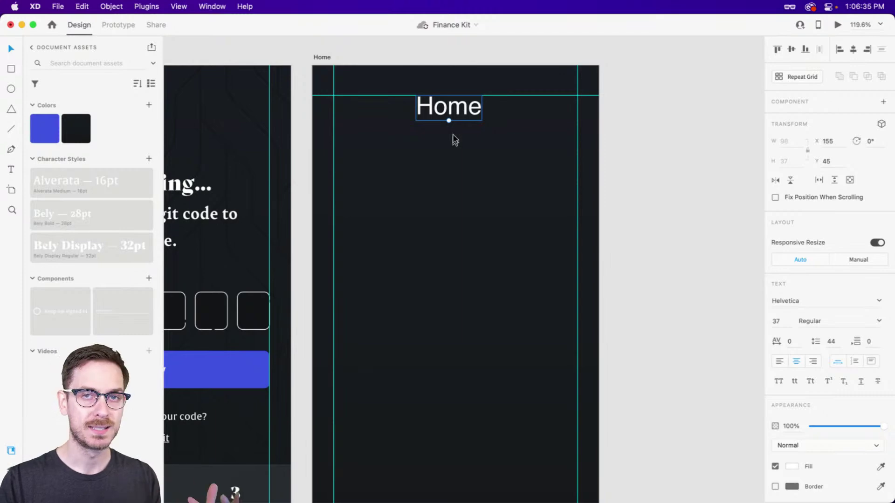
Select the 'One more thing...' title on a neighbouring artboard for reference
scroll(452, 135, "left", 2)
scroll(455, 140, "left", 4)
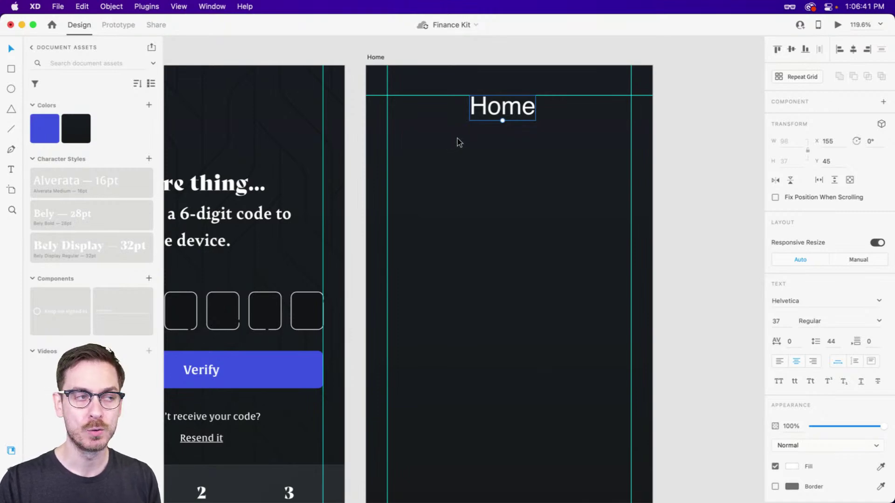
scroll(469, 168, "left", 12)
scroll(412, 197, "left", 10)
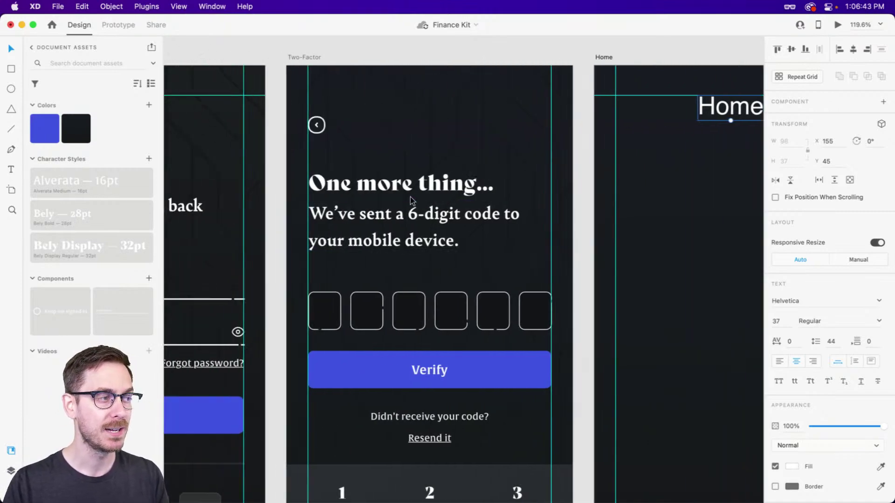
left_click(467, 182)
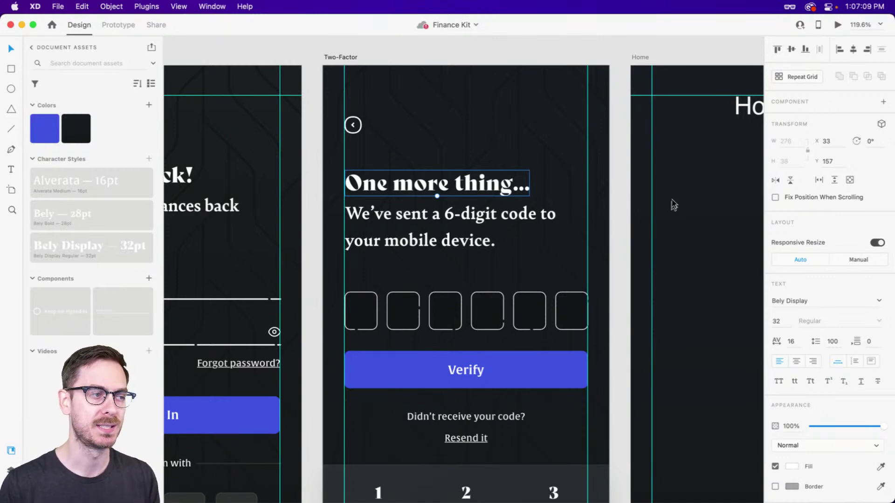
scroll(613, 172, "right", 10)
Change the Home title's font to Bely Display Regular
key("Tab")
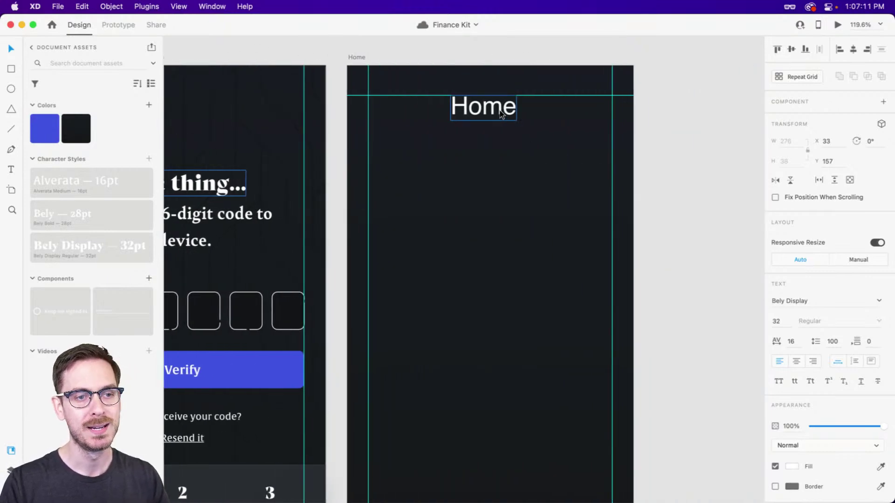
left_click(800, 302)
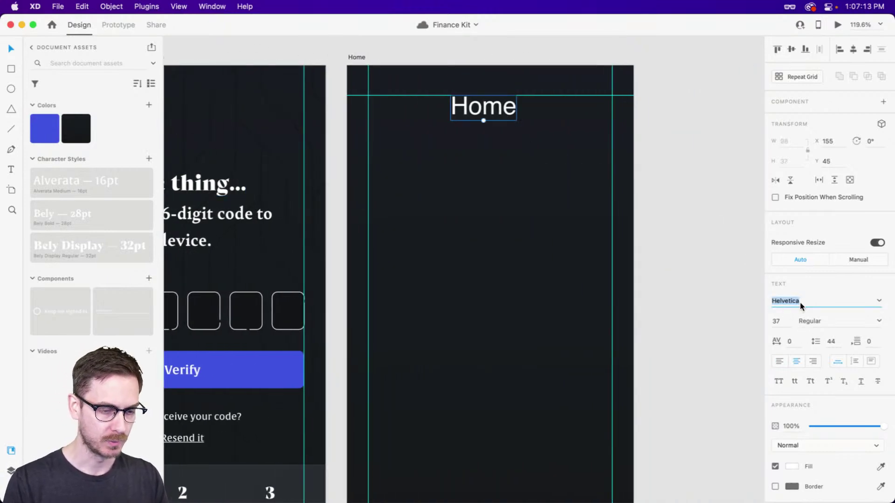
type("Bely")
key("Return")
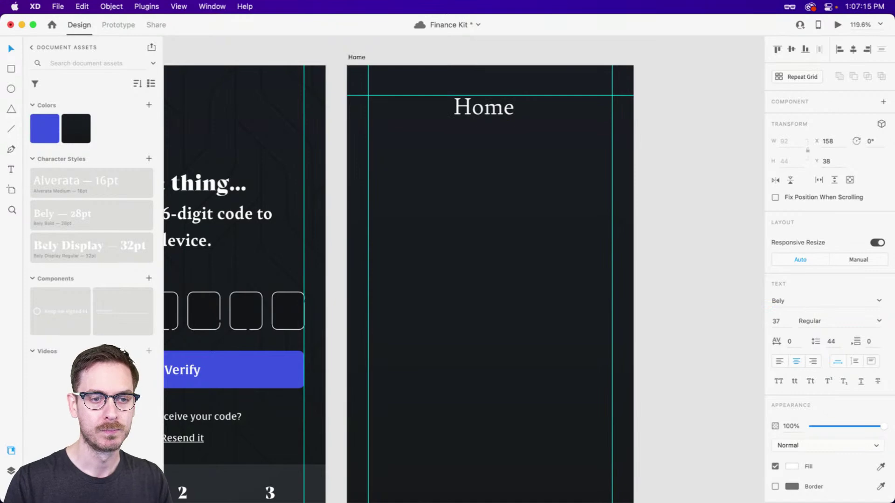
left_click(879, 323)
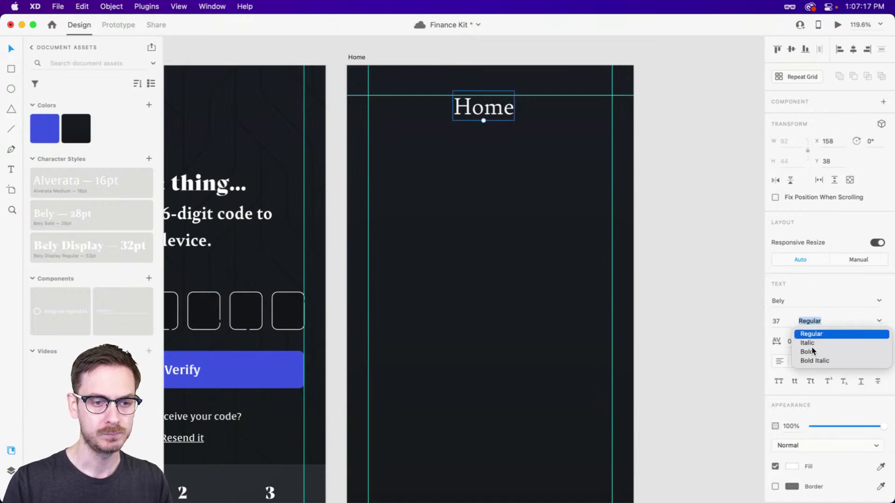
left_click(846, 317)
left_click(879, 301)
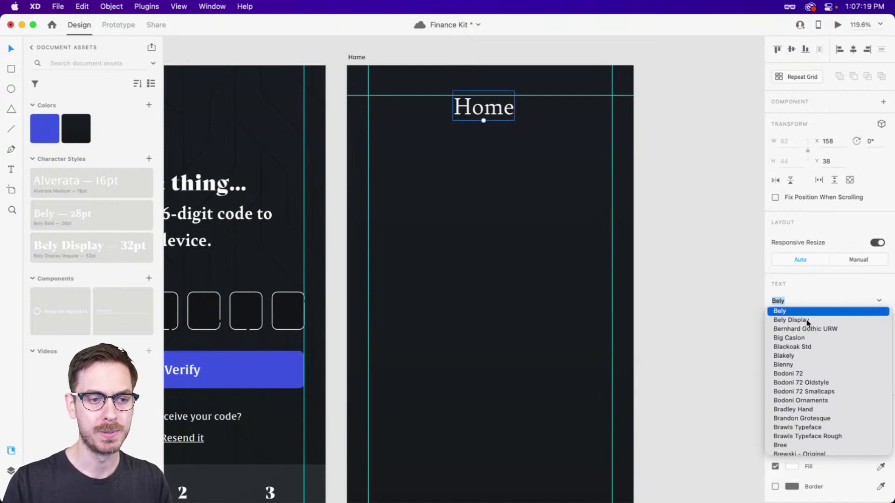
left_click(793, 318)
Set the title to 24 pt, centre-align it at the top, and save it as a character style
key("Tab")
type("24")
key("Return")
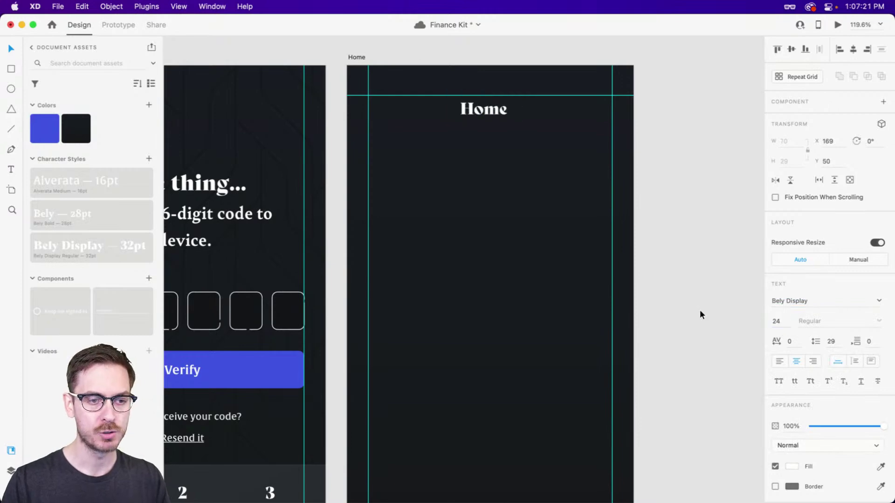
left_click(795, 362)
left_click_drag(488, 108, 496, 103)
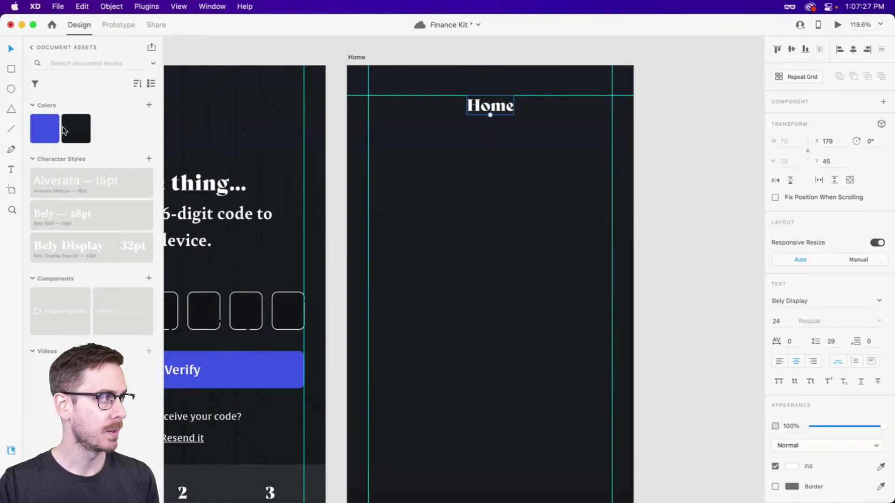
left_click(149, 159)
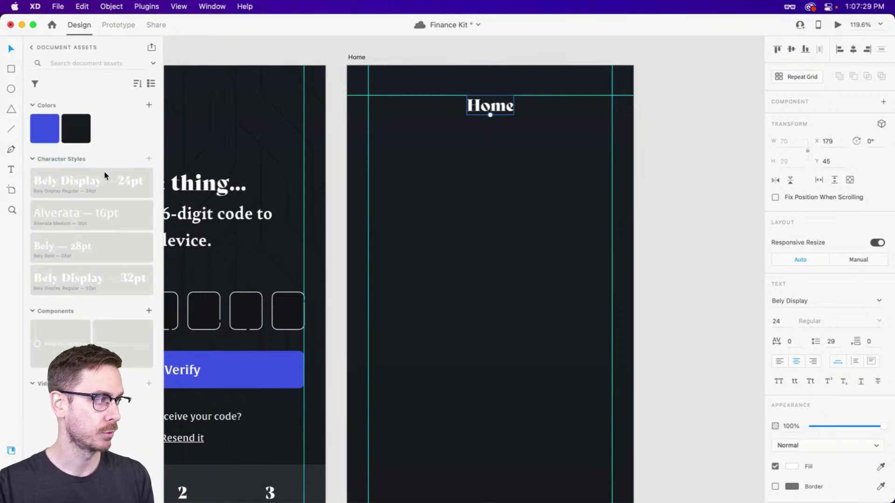
Rename the new character style to 'Screen, header'
double_click(52, 189)
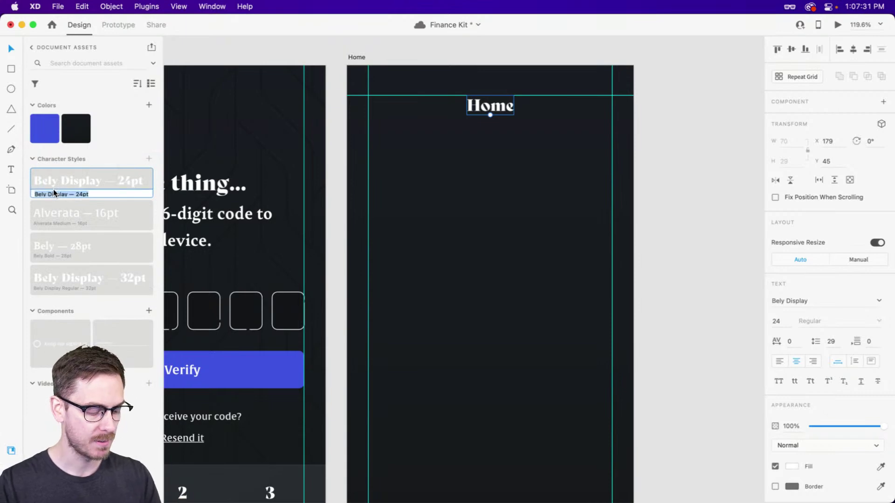
type("Screen, header")
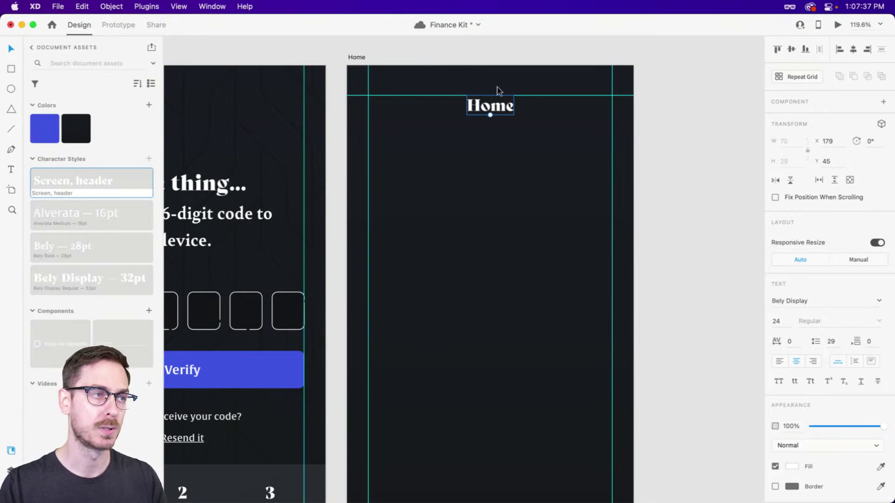
scroll(499, 92, "up", 3)
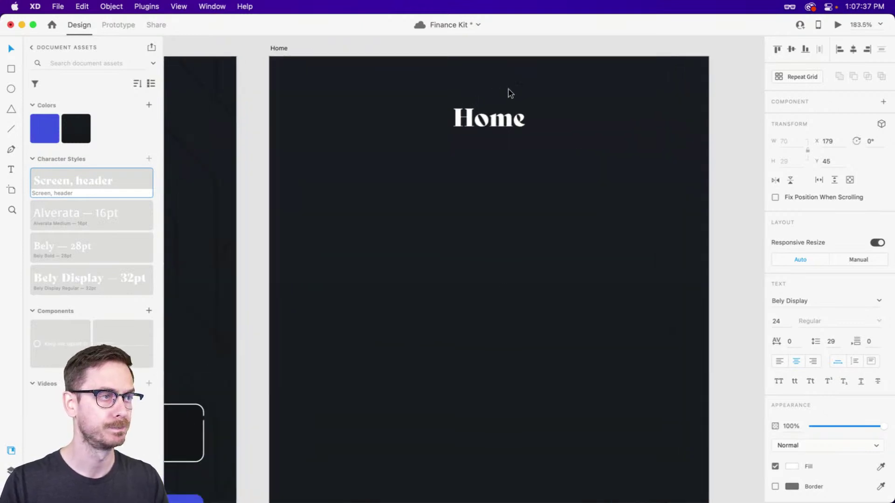
left_click(560, 195)
Select the Home title and show the artboard's layout grid
left_click(490, 115)
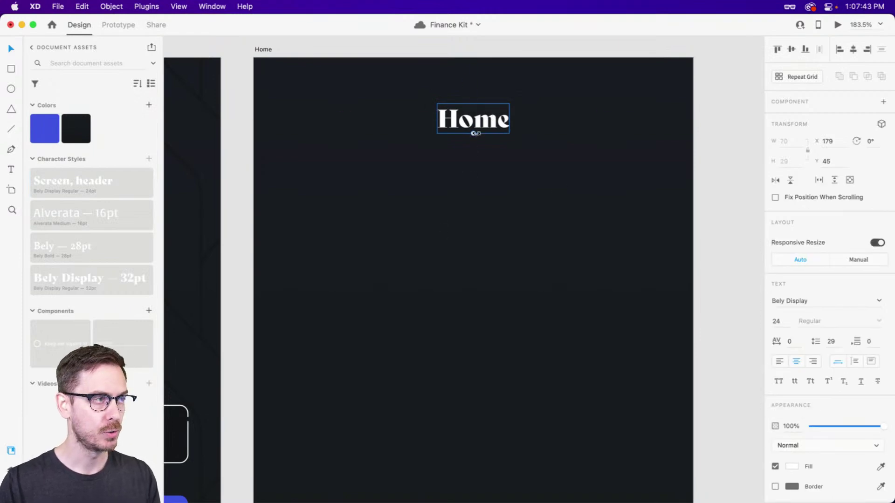
key("super+shift+apostrophe")
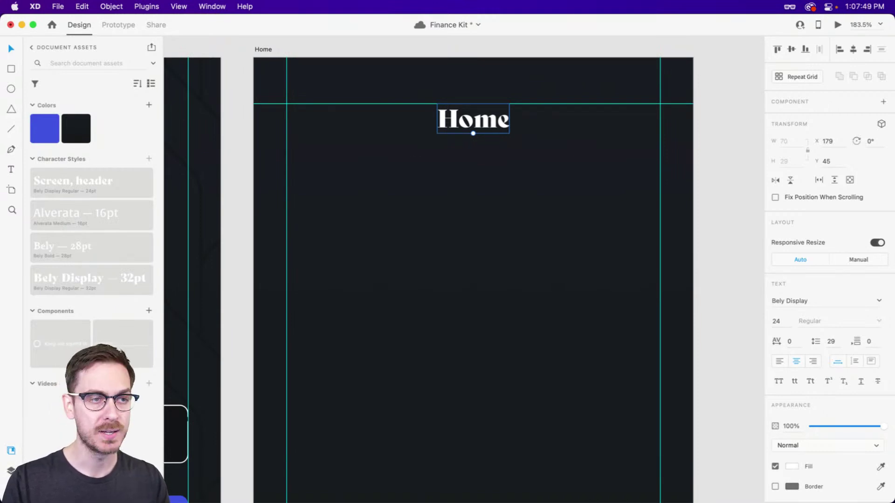
key("super+Tab")
Search Nucleo for 'add' and drop the circled plus icon onto the Home artboard
left_click_drag(258, 31, 311, 71)
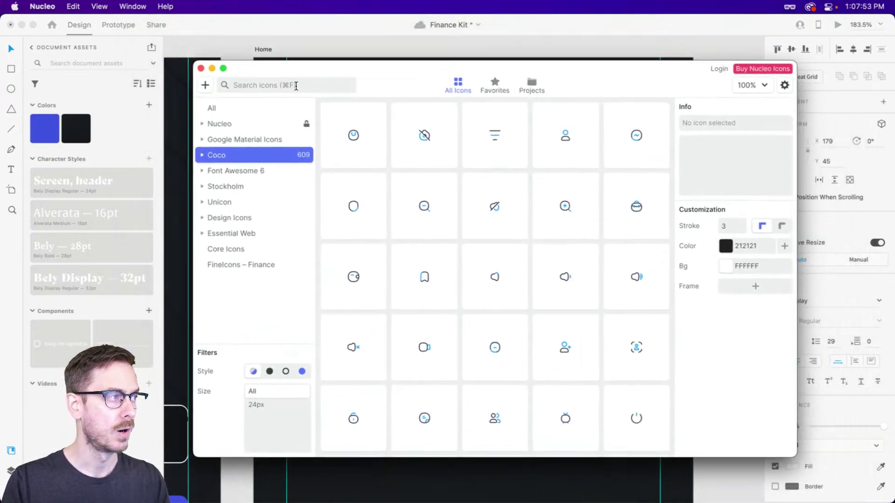
left_click(297, 89)
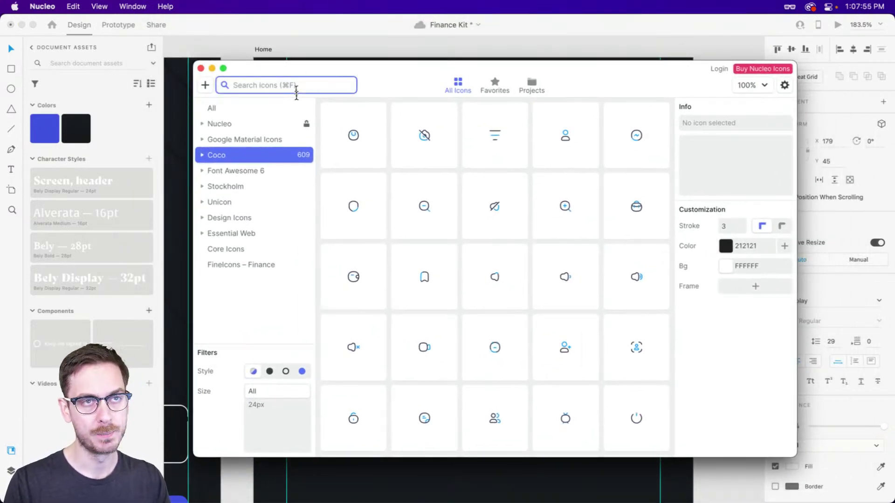
type("add")
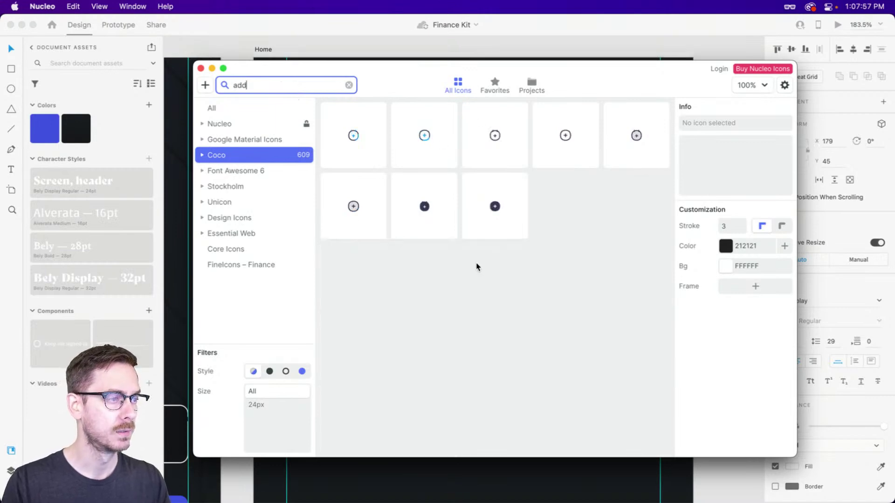
left_click(565, 156)
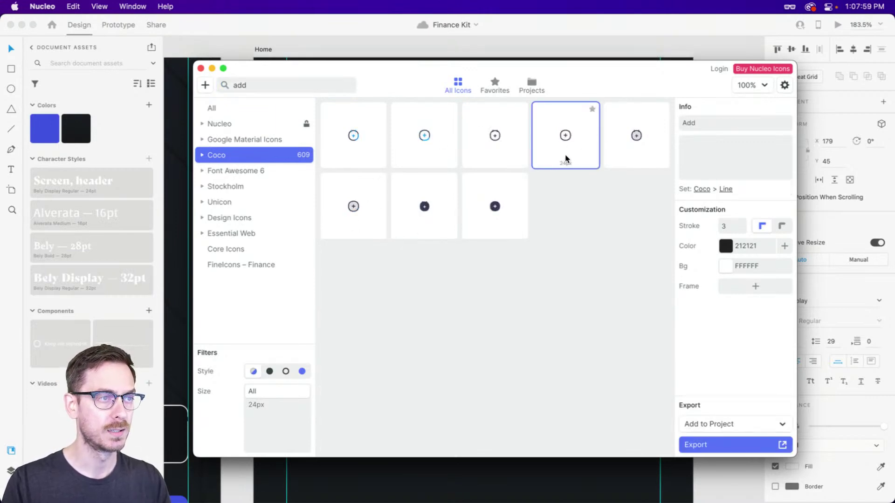
left_click_drag(565, 158, 492, 232)
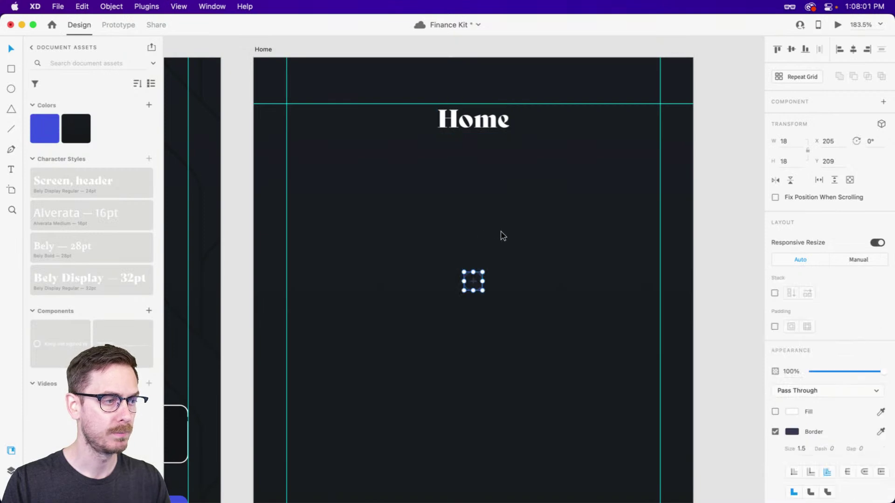
Move the plus icon to X 32, Y 50.5 beside the title and set its border to #FFFFFF
left_click_drag(473, 281, 295, 119)
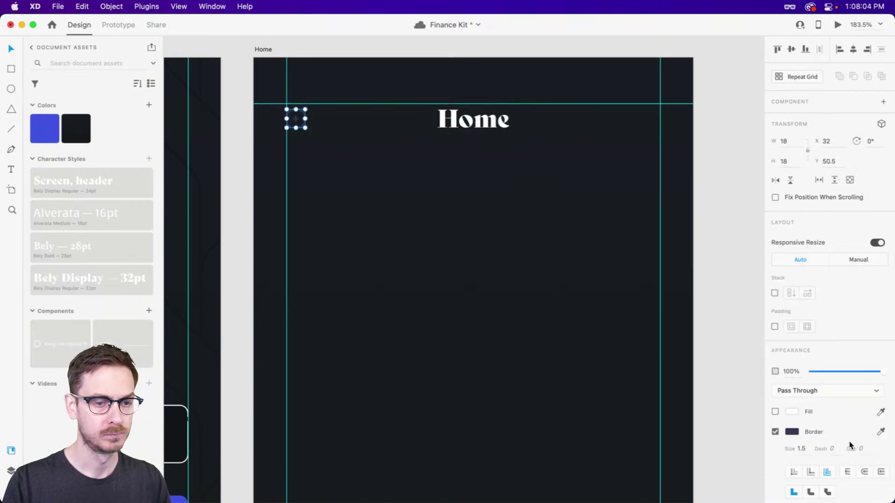
left_click(791, 432)
type("ffffff")
key("Return")
left_click(822, 222)
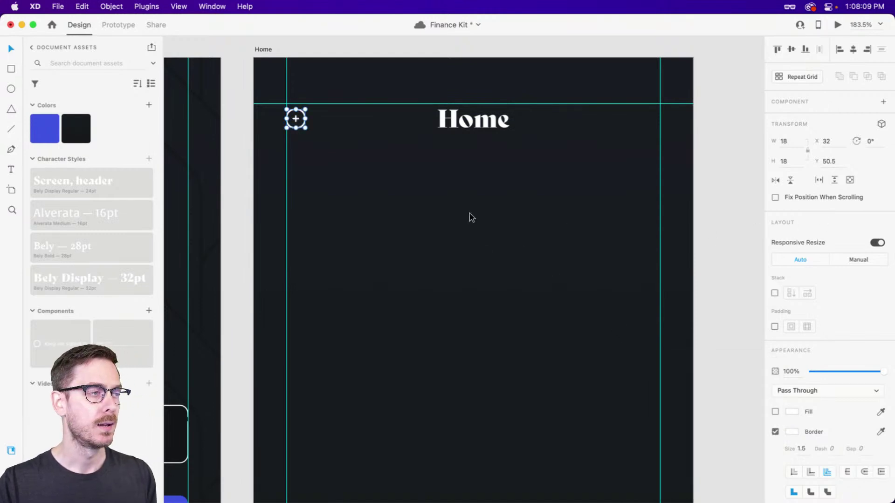
scroll(471, 158, "up", 3)
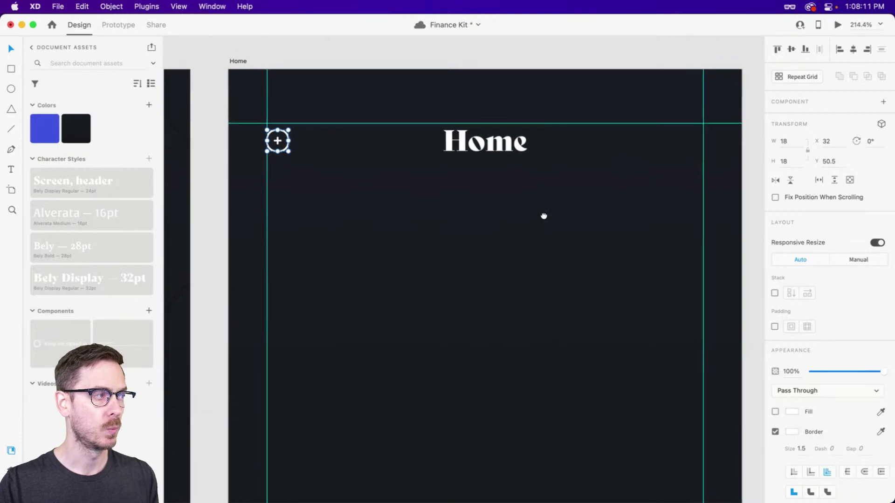
scroll(544, 216, "up", 2)
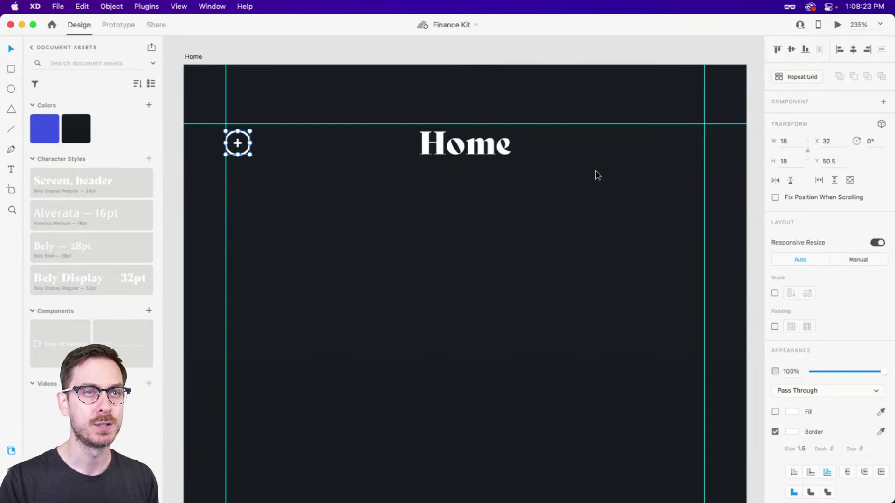
left_click(838, 25)
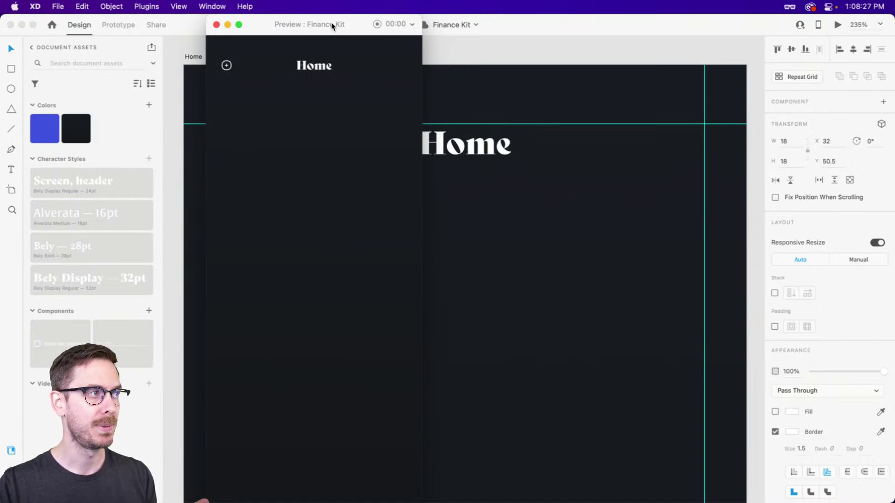
left_click_drag(332, 26, 660, 20)
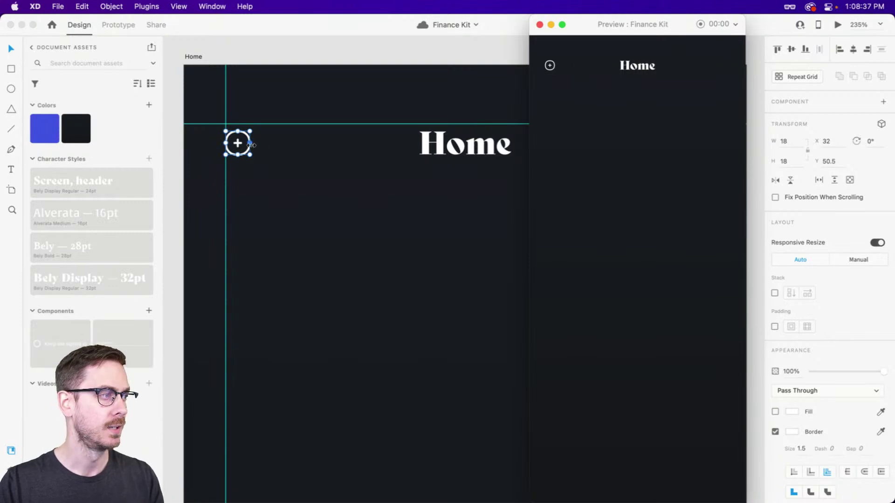
left_click(540, 25)
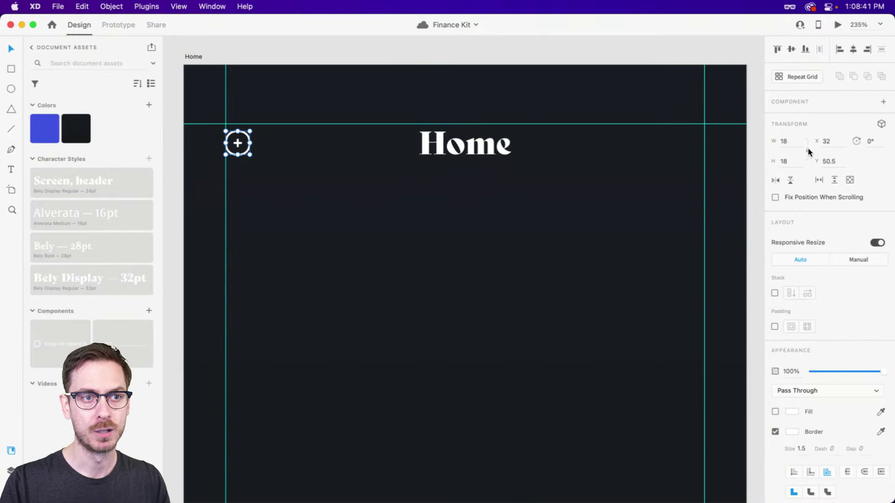
Turn off responsive resize and set the plus icon to 24 wide with a 2 pt border
left_click(878, 243)
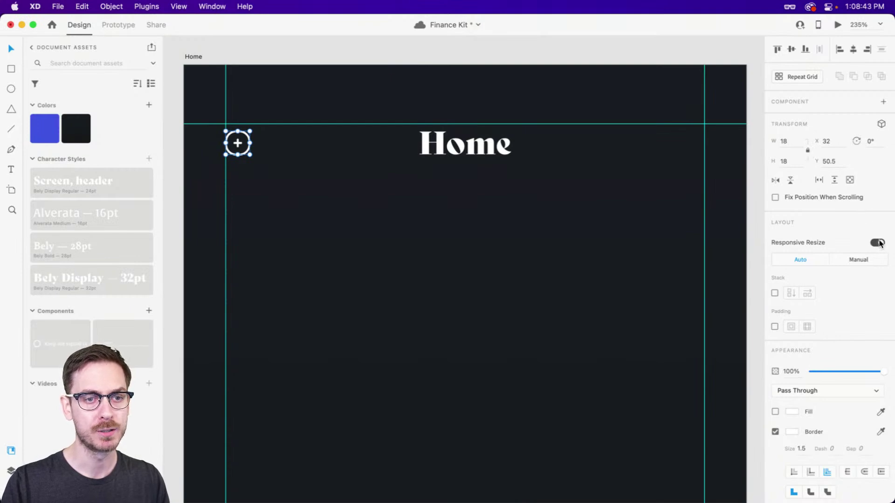
left_click(788, 141)
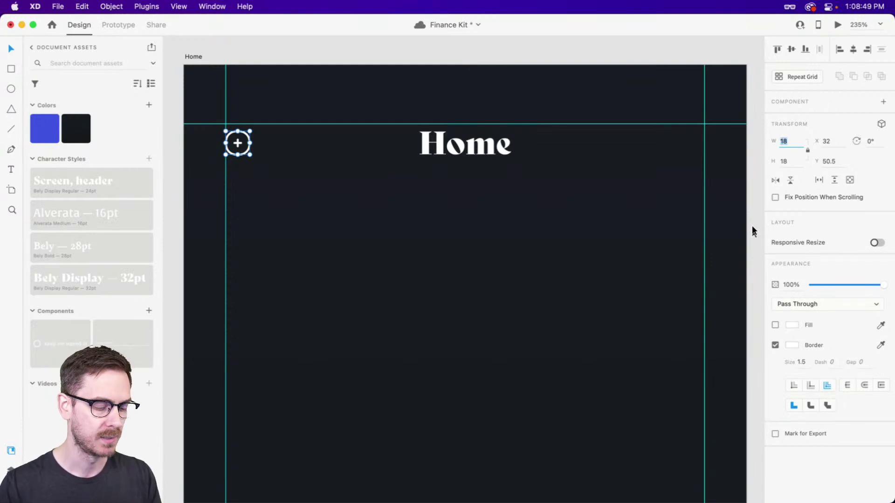
type("24")
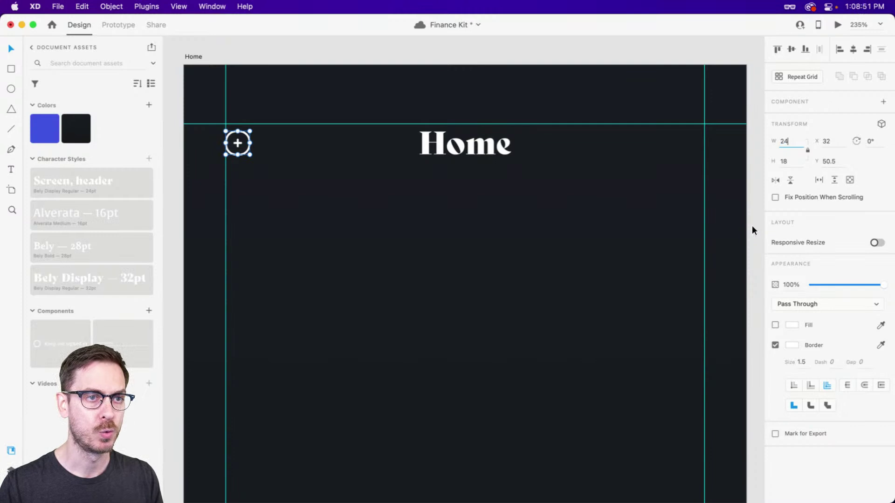
key("Return")
left_click(803, 363)
type("2")
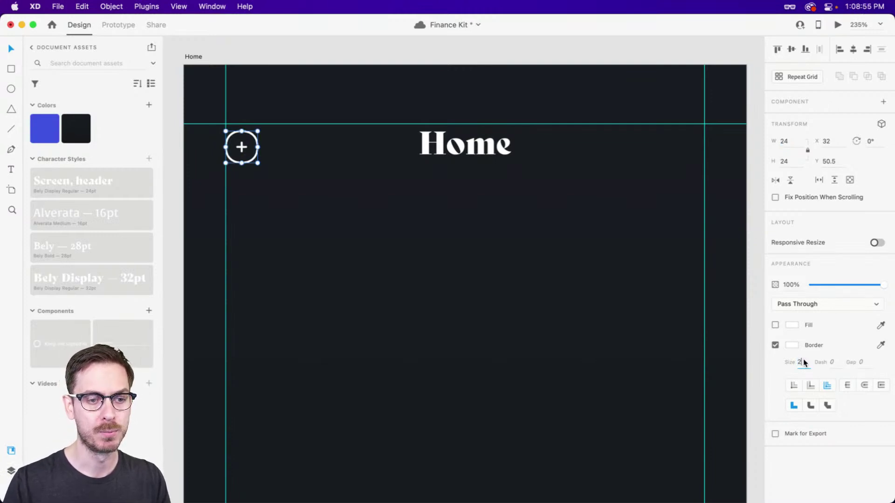
key("Return")
Preview the Home screen, then nudge the plus icon to Y 47.5, level with the title
key("super+Return")
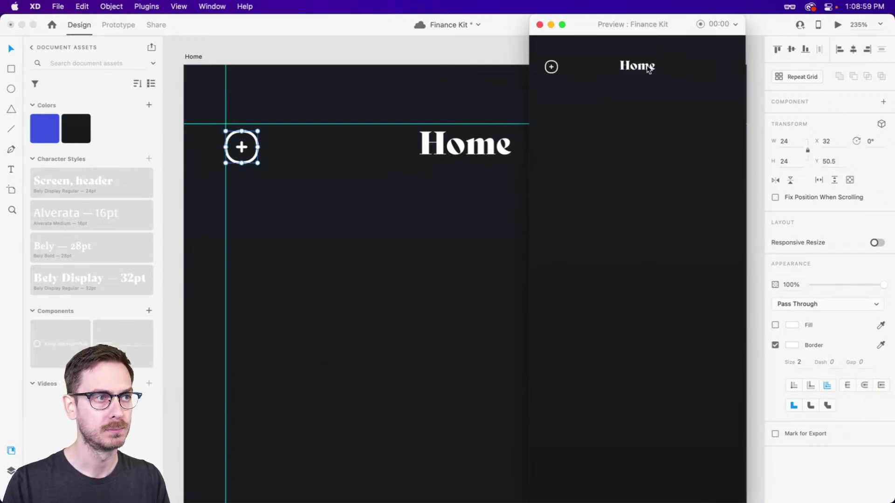
key("super+w")
left_click(457, 157)
left_click_drag(242, 146, 243, 145)
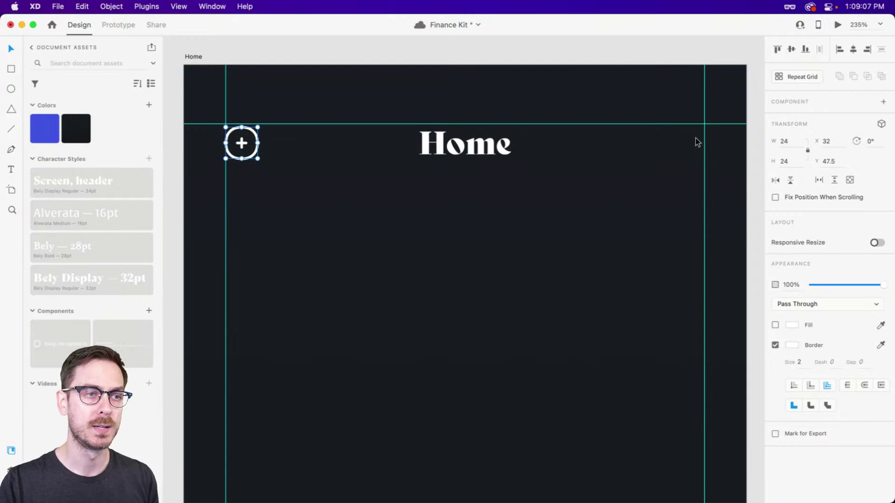
Search Nucleo for 'message' and drag the Message - 3 chat icon onto Home, right of the title
key("alt+space")
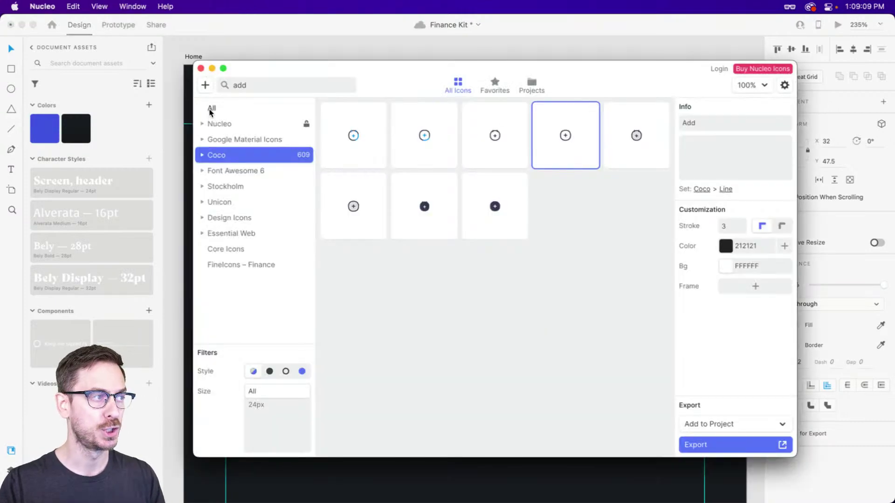
type("chat")
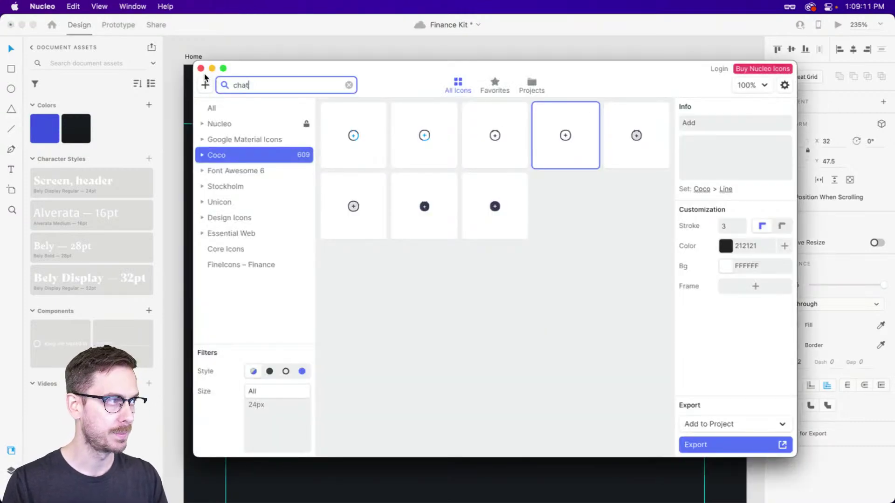
key("super+a")
type("message")
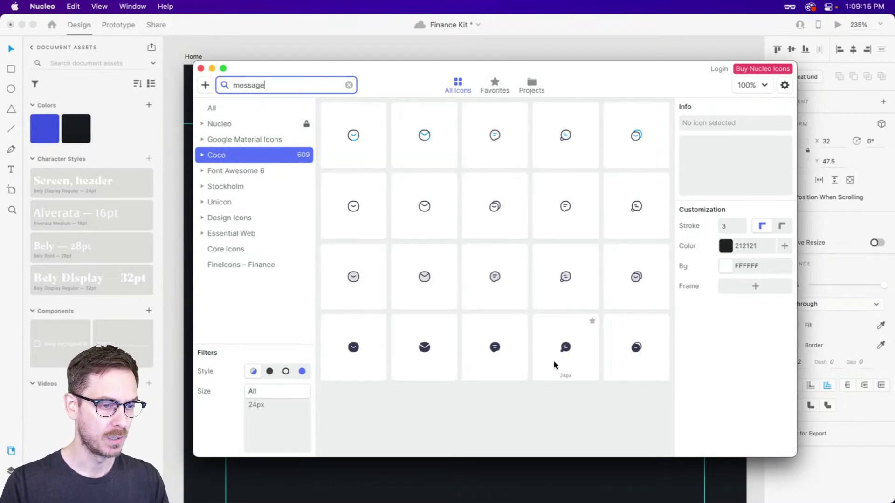
left_click(573, 350)
left_click_drag(573, 350, 633, 152)
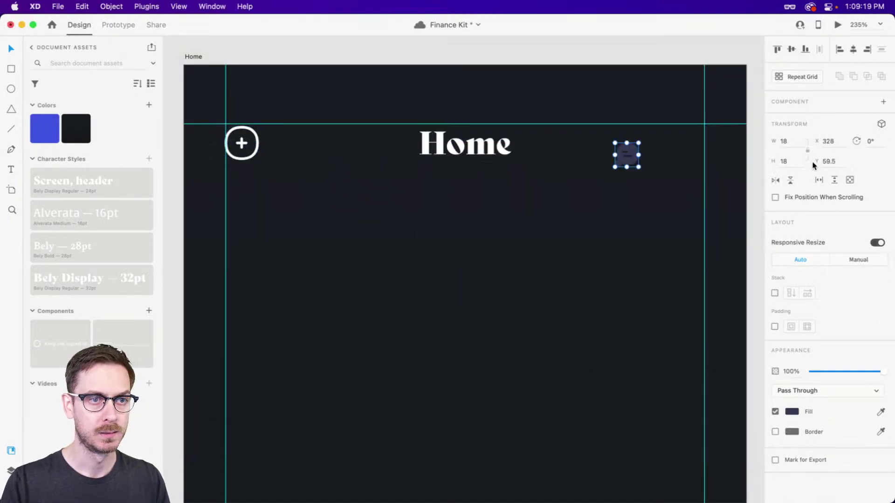
Resize the chat icon to 24 px, fill it #FFFFFF, and move it to X 372, Y 50
left_click(877, 242)
left_click(790, 141)
type("24")
key("Return")
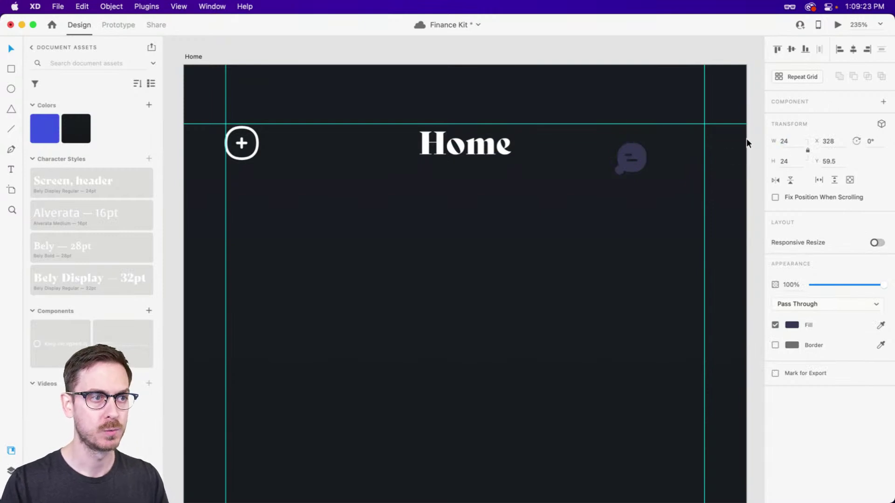
left_click(799, 324)
type("ffffff")
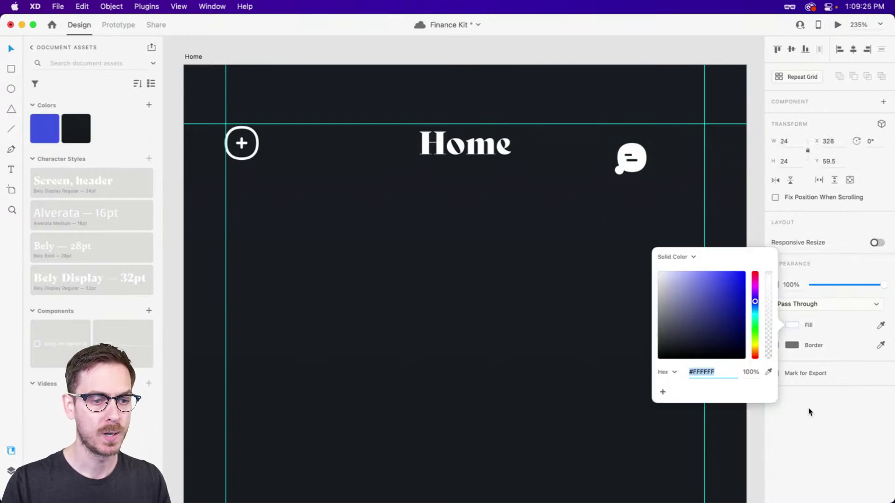
left_click(791, 399)
left_click_drag(646, 162, 697, 147)
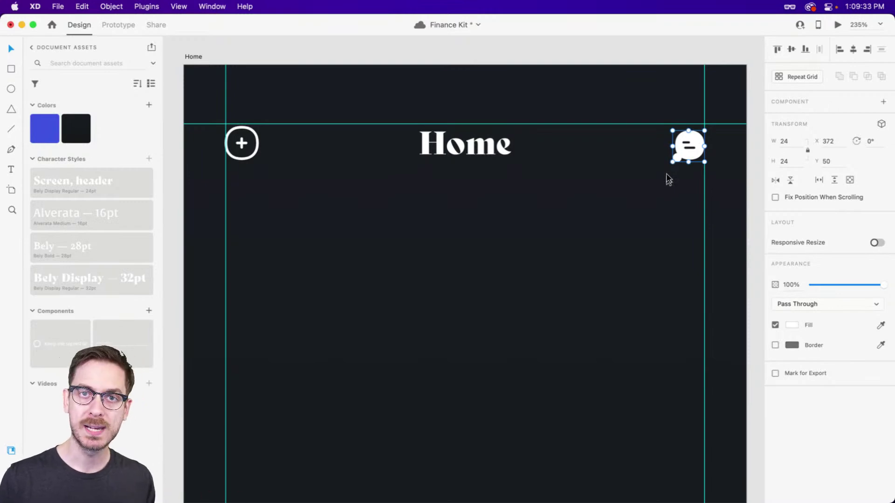
key("super+Tab")
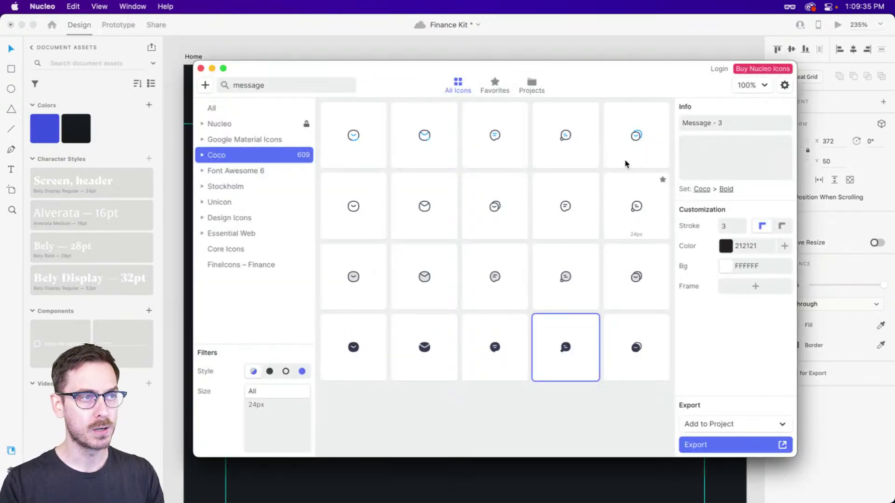
left_click(493, 413)
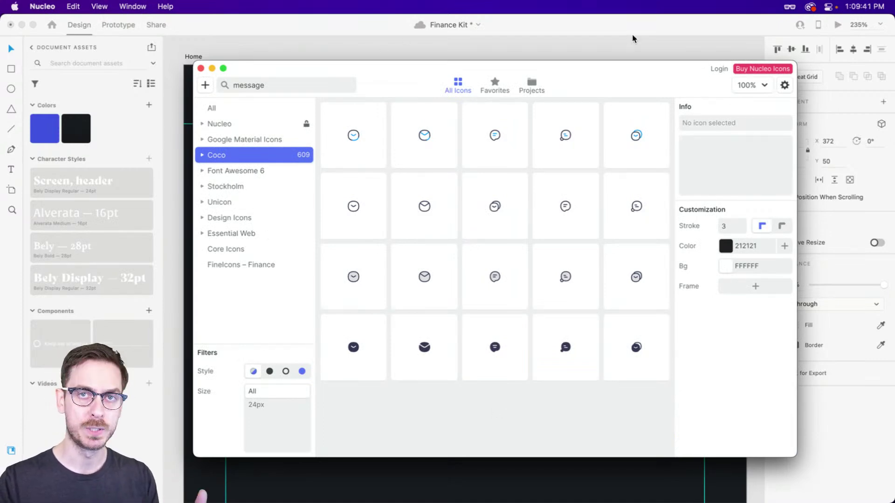
left_click(630, 22)
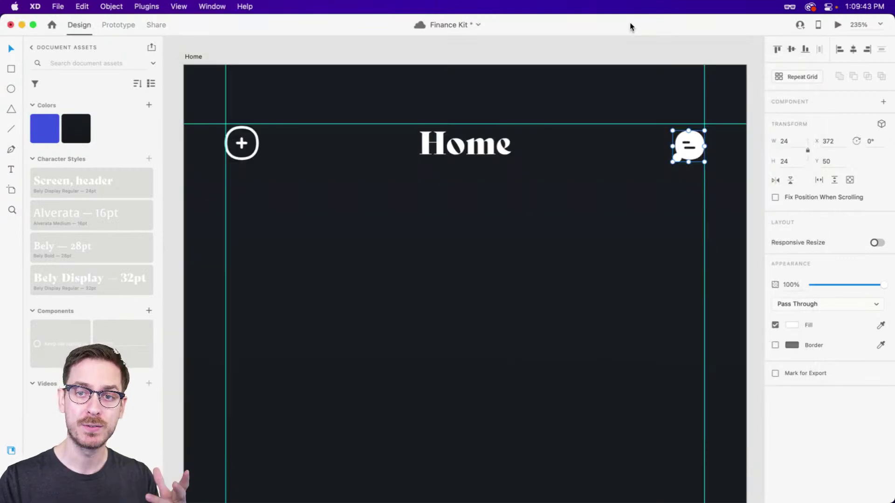
Show the Layers and Plugins panels, then search Icons 4 Design for 'message' and then 'chat'
key("super+y")
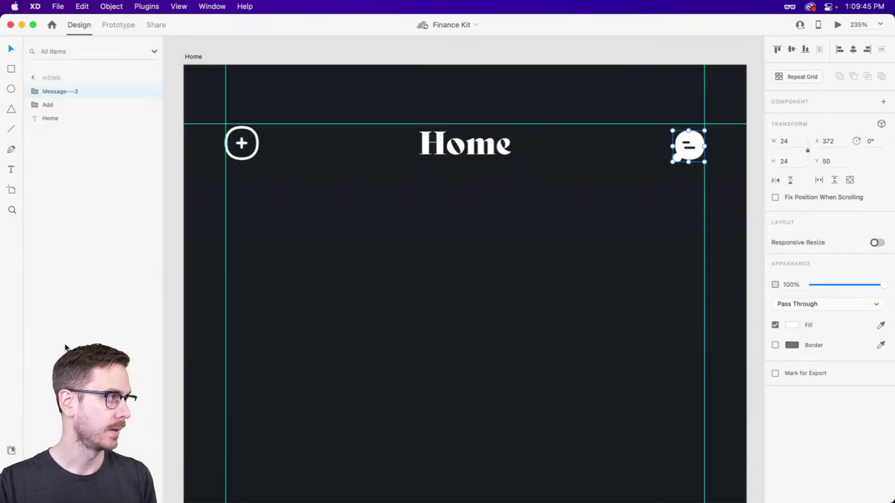
key("super+alt+p")
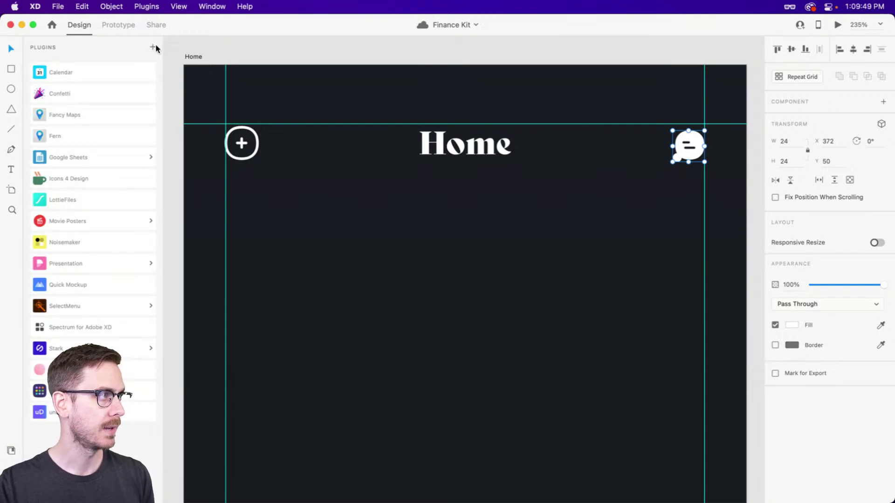
left_click(117, 176)
left_click(80, 104)
type("message")
key("super+a")
type("chat")
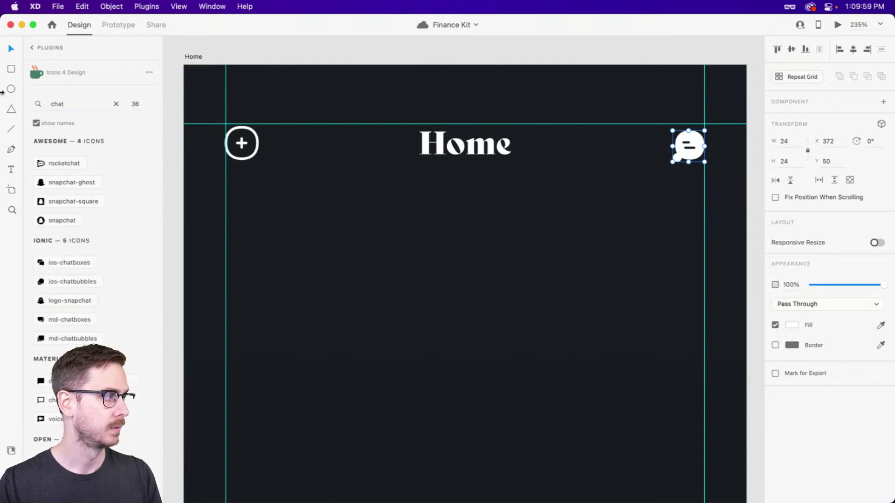
scroll(135, 290, "down", 4)
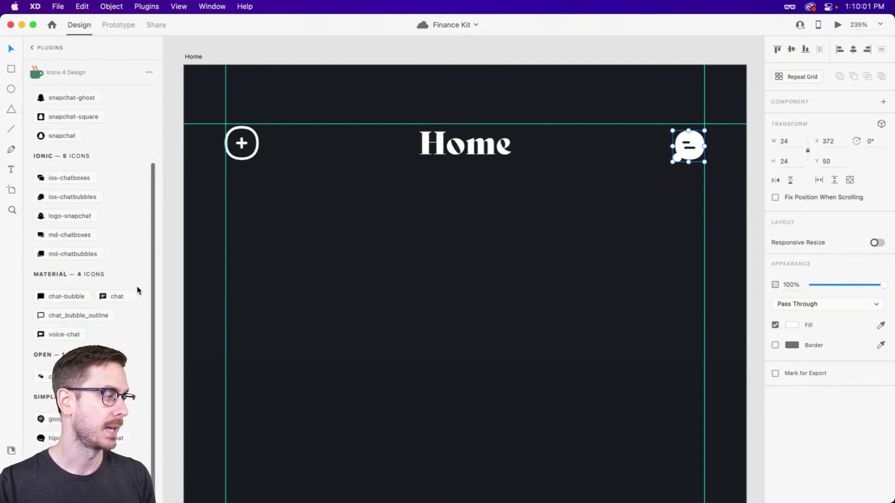
scroll(70, 256, "up", 4)
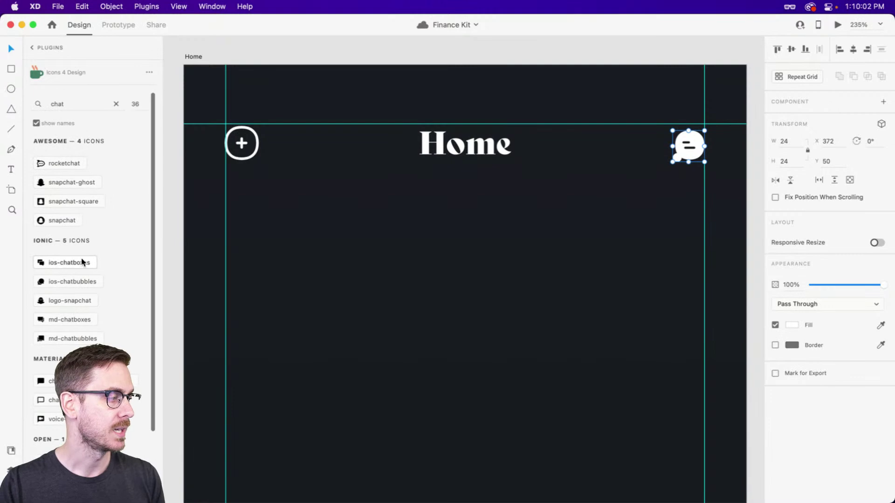
Return to the plugins list and reselect the chat icon
left_click(32, 47)
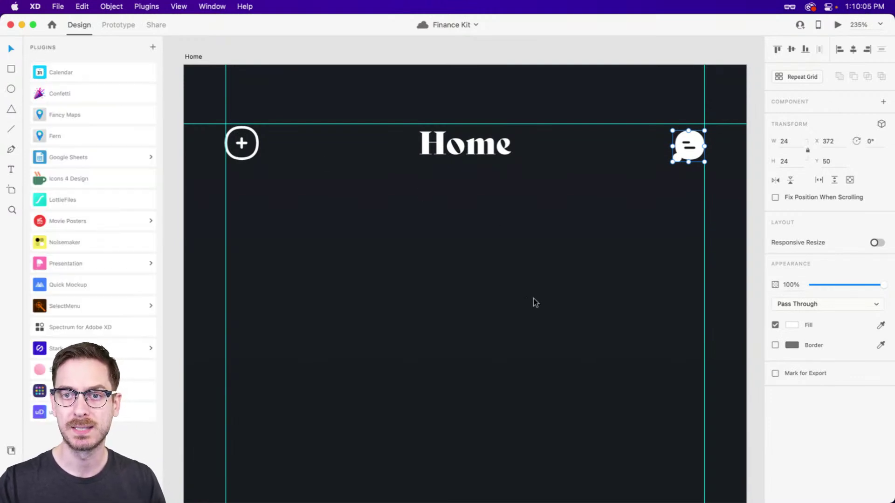
left_click(715, 106)
left_click(699, 141)
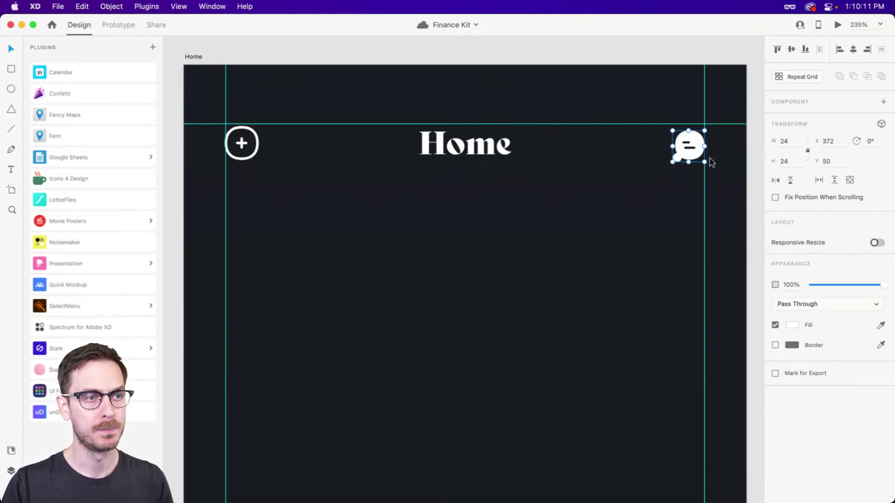
Draw a 12 px circle on the chat bubble's top-right corner
scroll(717, 149, "up", 10)
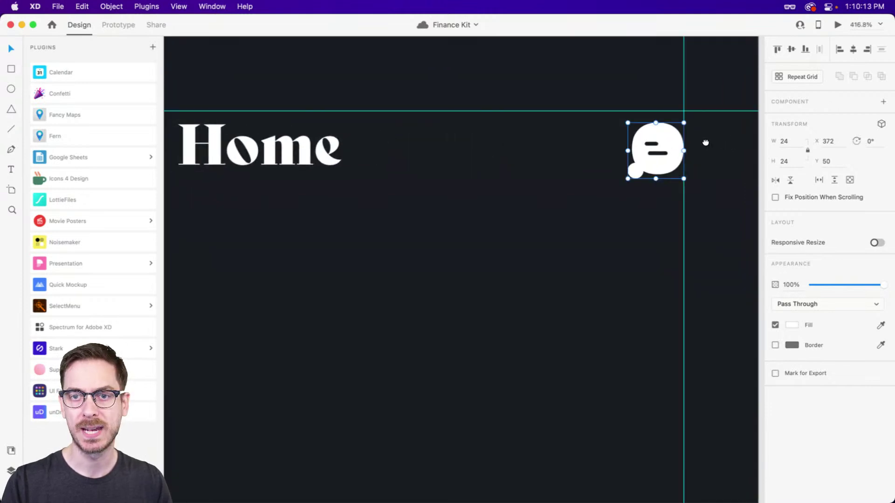
key("e")
left_click_drag(594, 137, 643, 184)
key("v")
left_click_drag(621, 151, 614, 162)
Give the dot a pink fill and a centred 2 px dark border sampled from the background
left_click(776, 365)
left_click(792, 345)
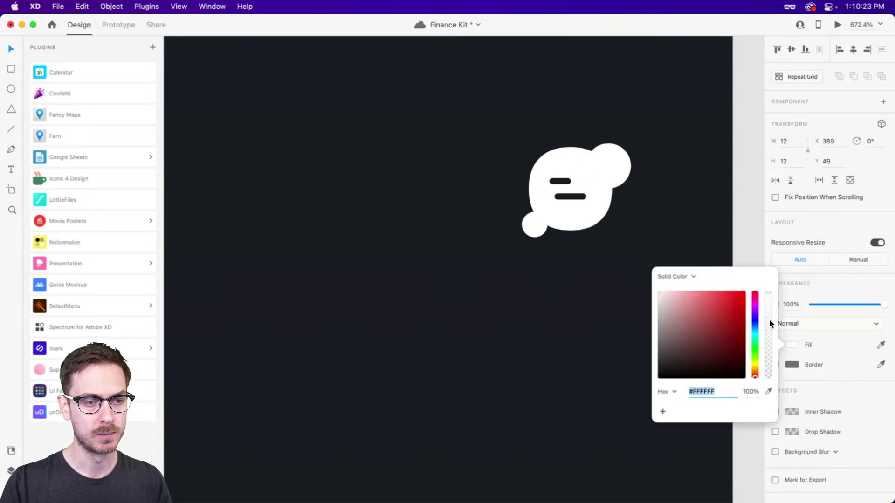
left_click_drag(736, 295, 732, 296)
left_click(857, 359)
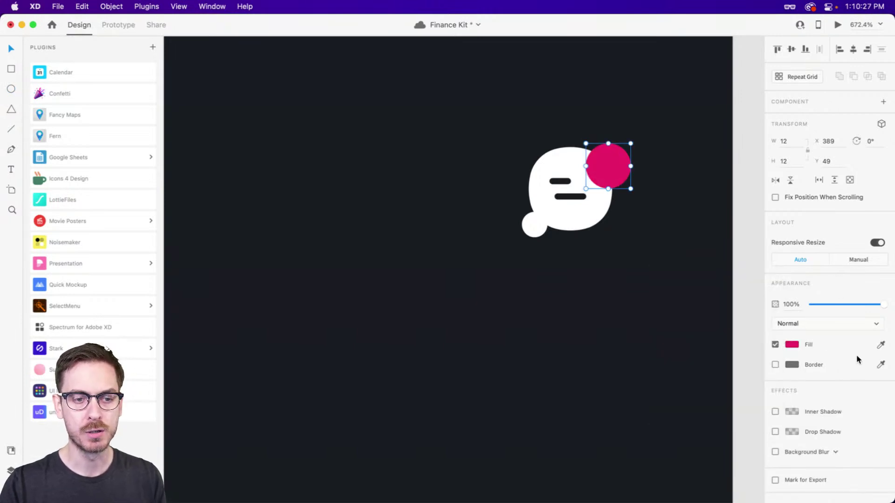
left_click(881, 365)
left_click(643, 185)
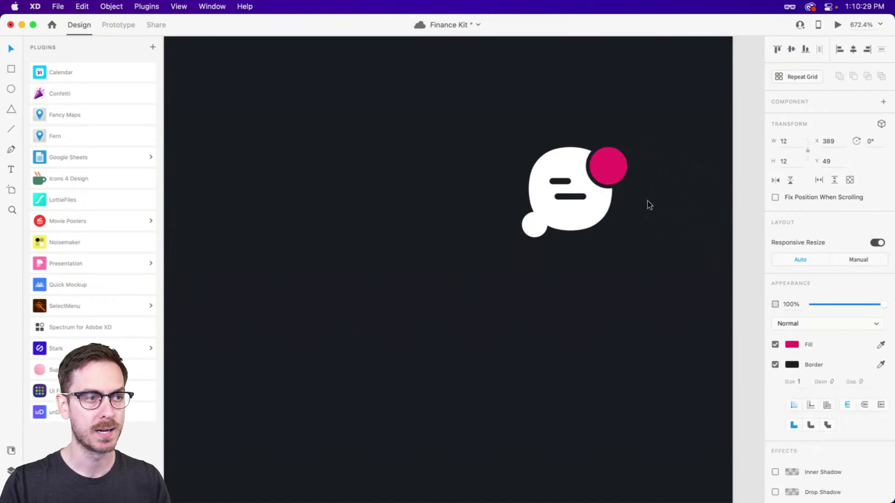
left_click(811, 405)
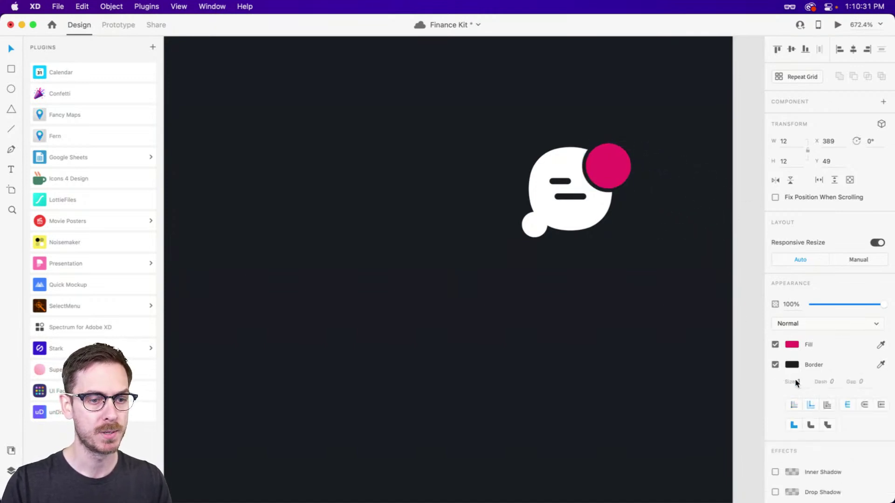
left_click(800, 385)
type("2")
key("Return")
left_click_drag(612, 168, 614, 166)
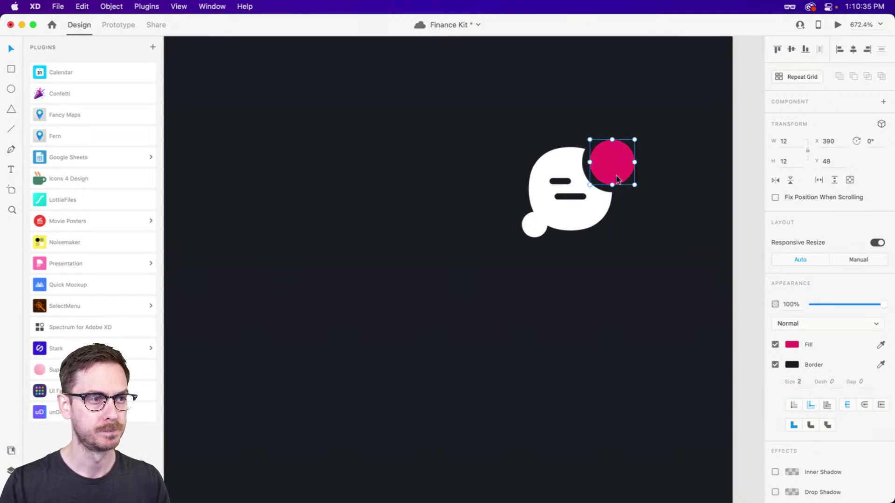
Preview the Home screen, then show the document's saved colour assets
key("super+Return")
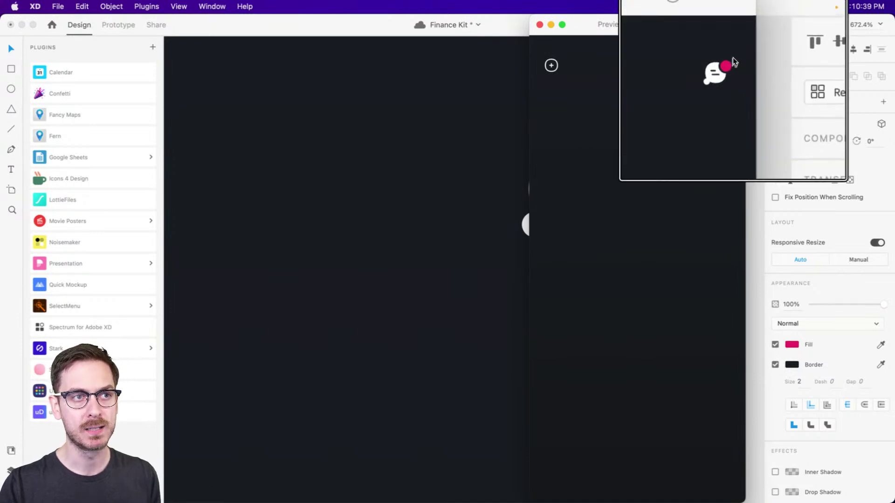
key("super+w")
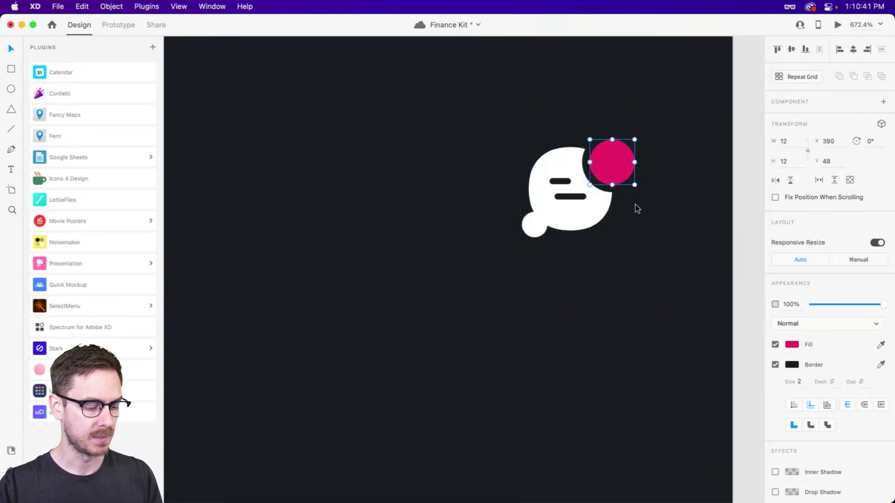
key("super+shift+y")
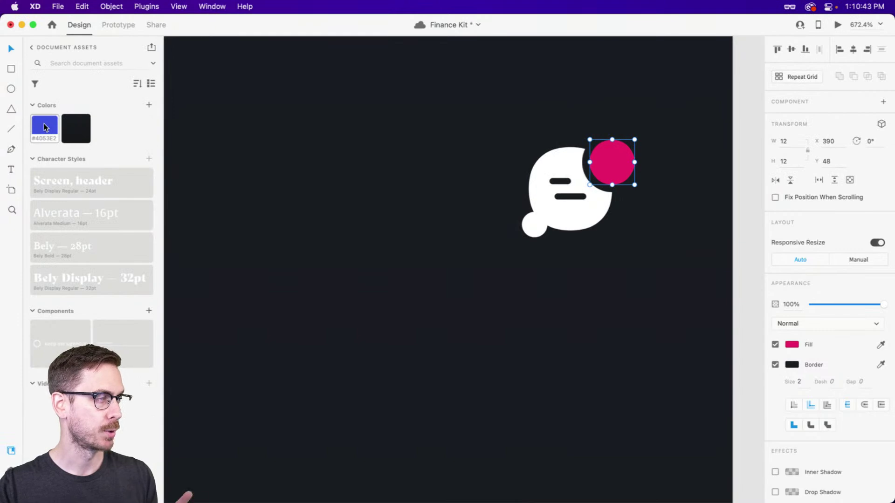
Recolour the dot with the saved blue #4053E2 and preview the Home screen
left_click(44, 124)
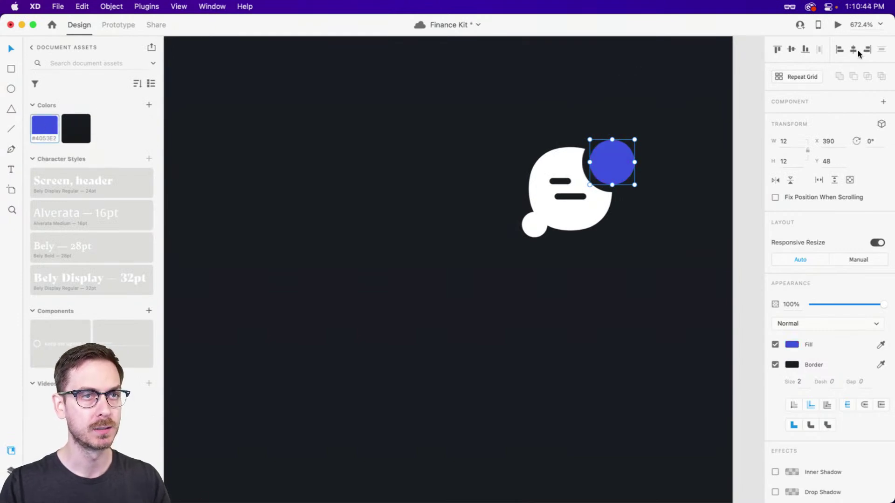
left_click(838, 25)
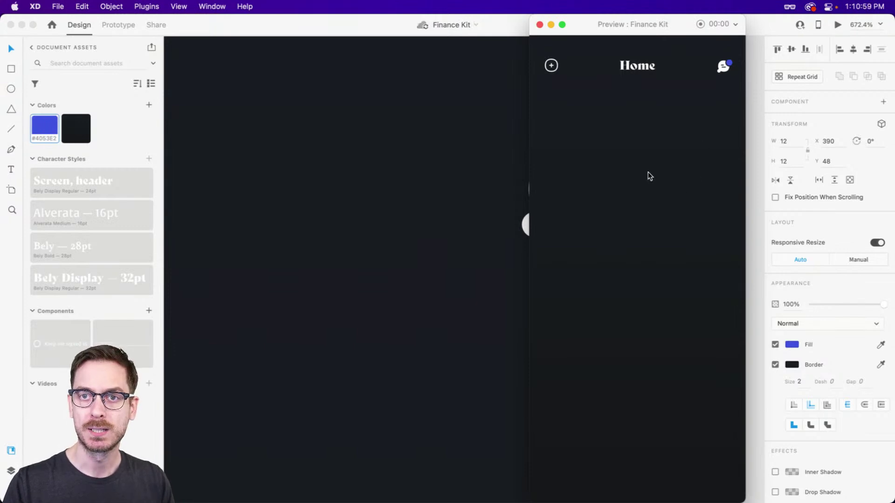
Frame the whole Home artboard, toggle the layout grid on and off, and preview again
key("super+w")
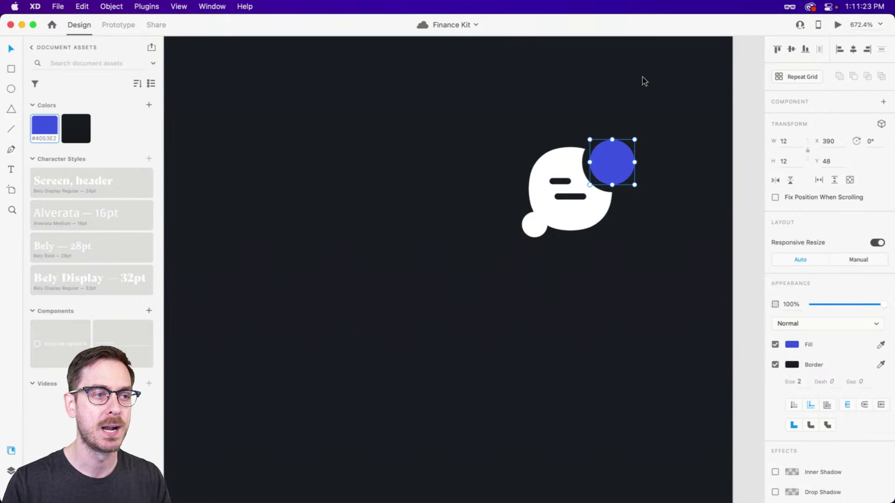
scroll(642, 218, "down", 6)
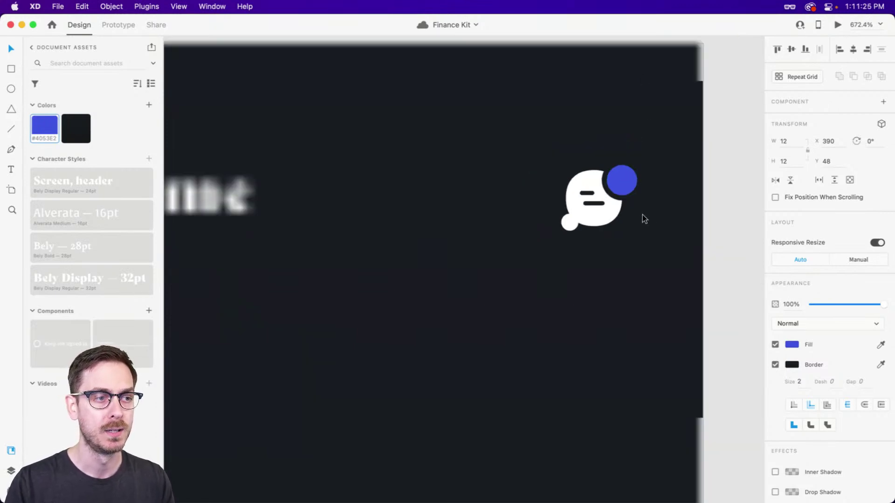
left_click(457, 297)
left_click_drag(457, 298, 513, 242)
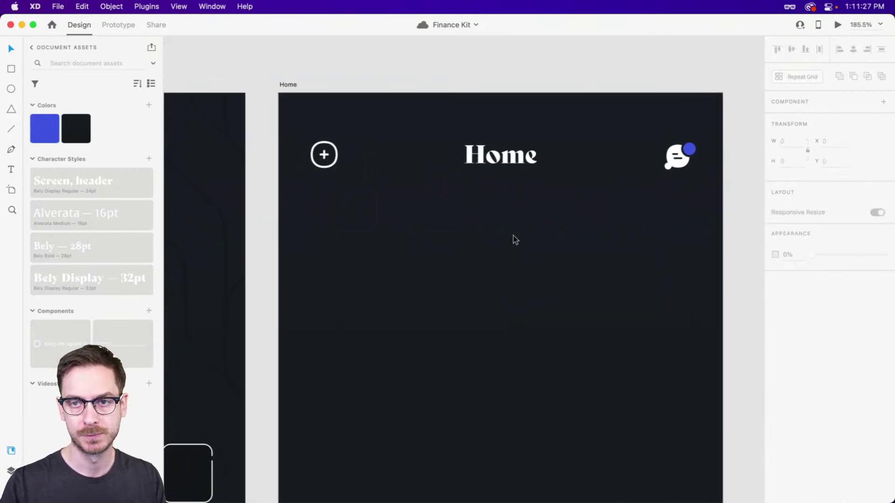
key("super+semicolon")
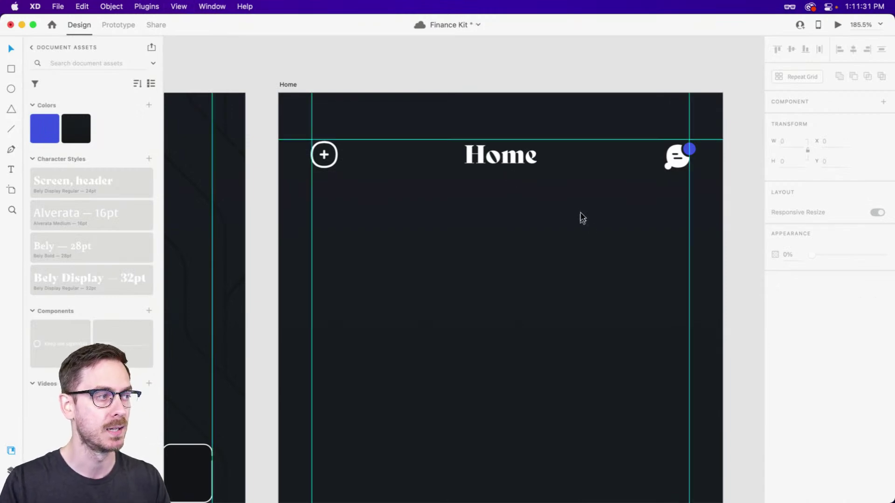
key("super+semicolon")
left_click_drag(609, 280, 605, 259)
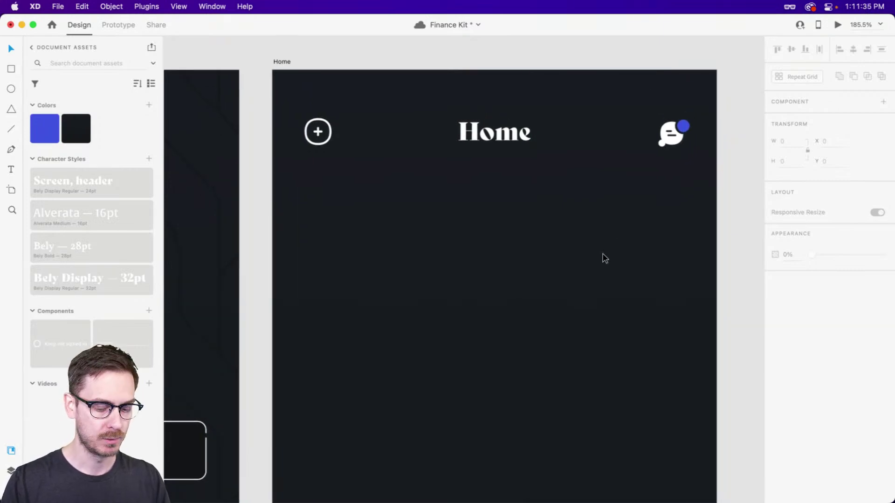
key("super+Return")
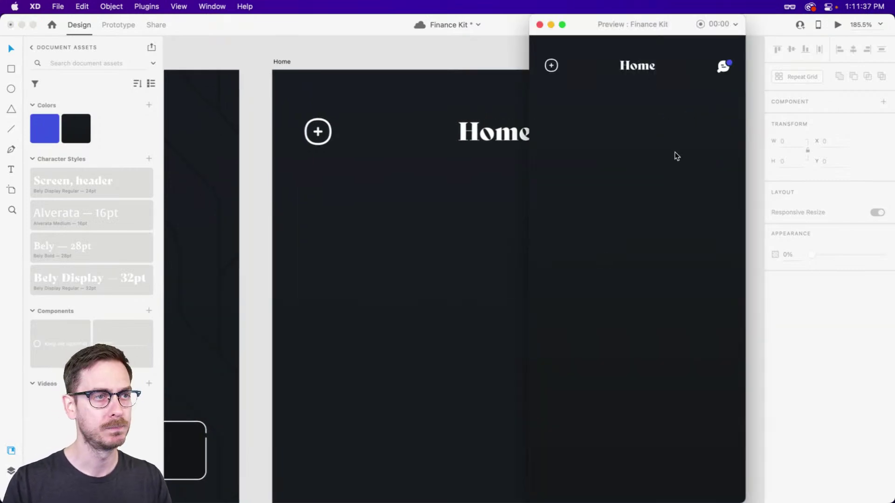
Set the Home title's font size to 22
left_click(495, 132)
left_click(494, 132)
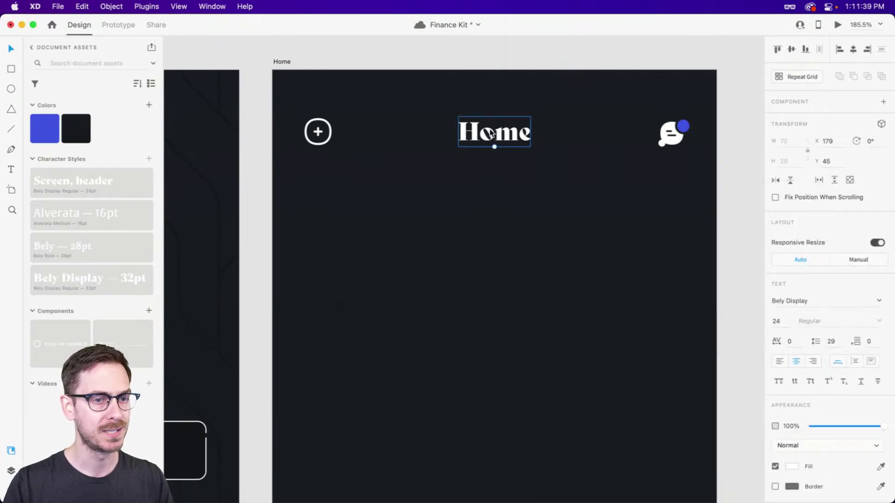
left_click(783, 325)
type("22")
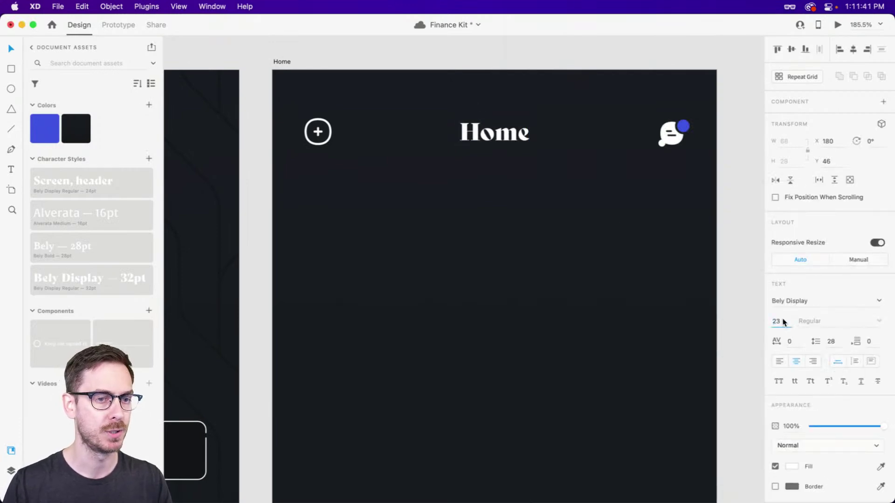
Group the plus icon, Home title and chat icon and name the group 'Header'
left_click_drag(692, 192, 282, 134)
key("super+y")
key("super+g")
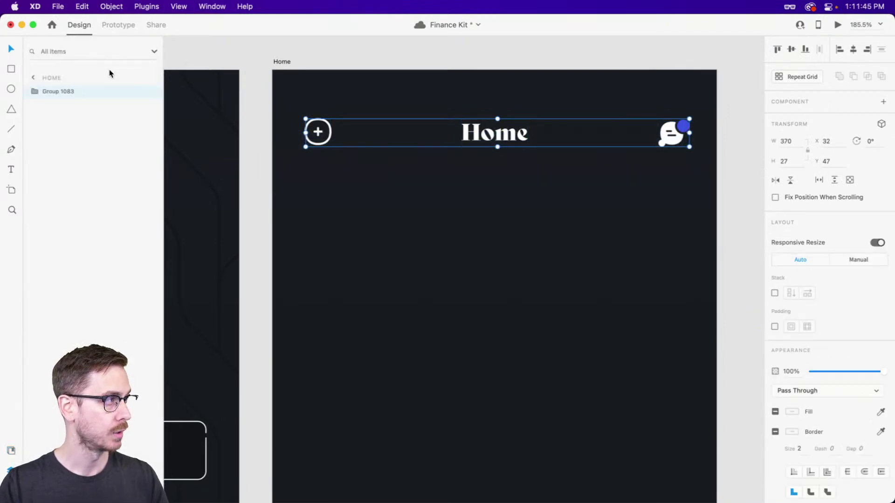
double_click(57, 92)
type("Header")
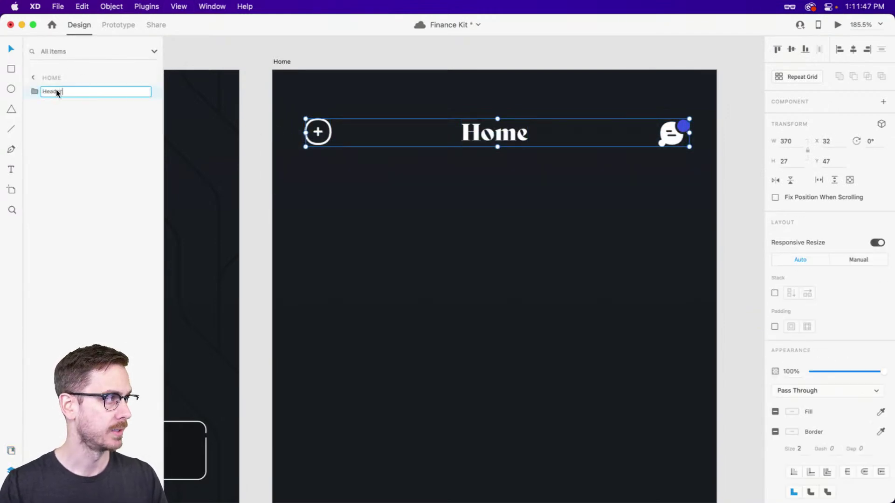
key("Return")
left_click(679, 163)
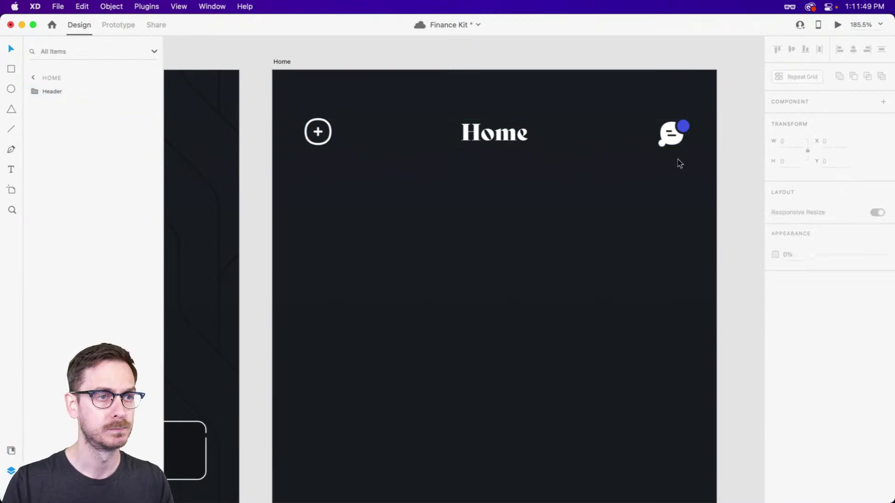
scroll(549, 178, "down", 2)
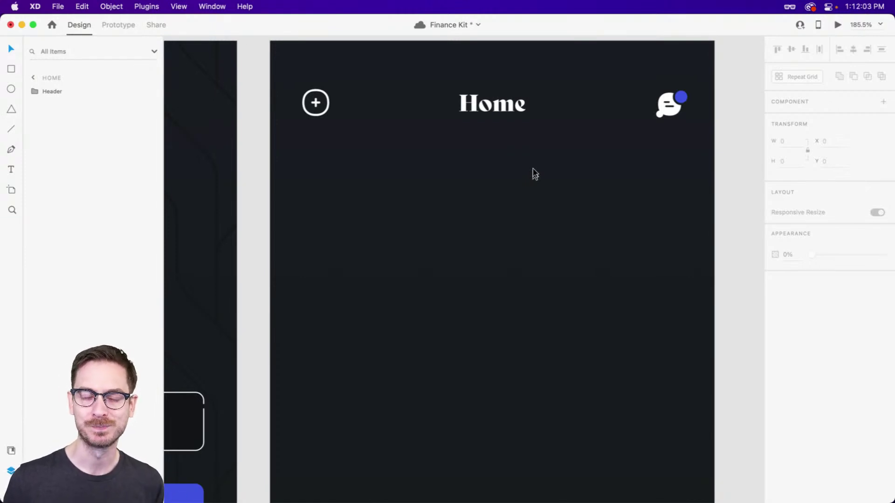
Save the Finance Kit file with Cmd+S and turn on the artboard layout grid
key("super+s")
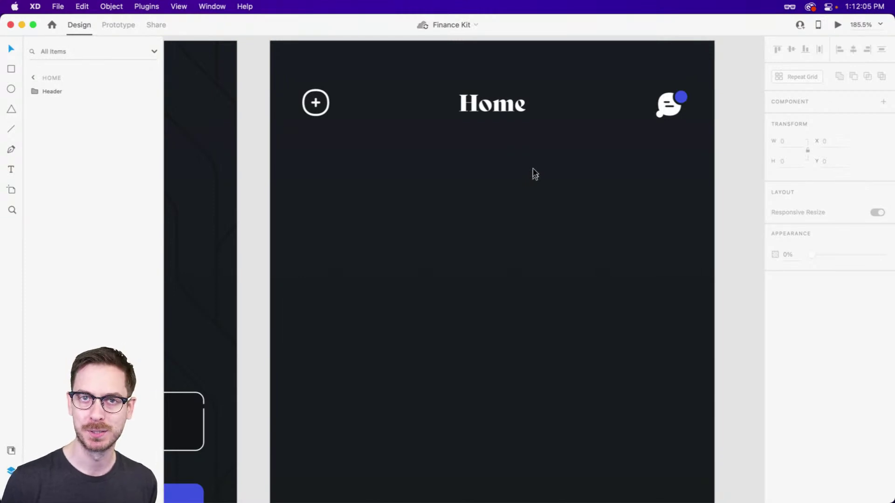
key("super+shift+apostrophe")
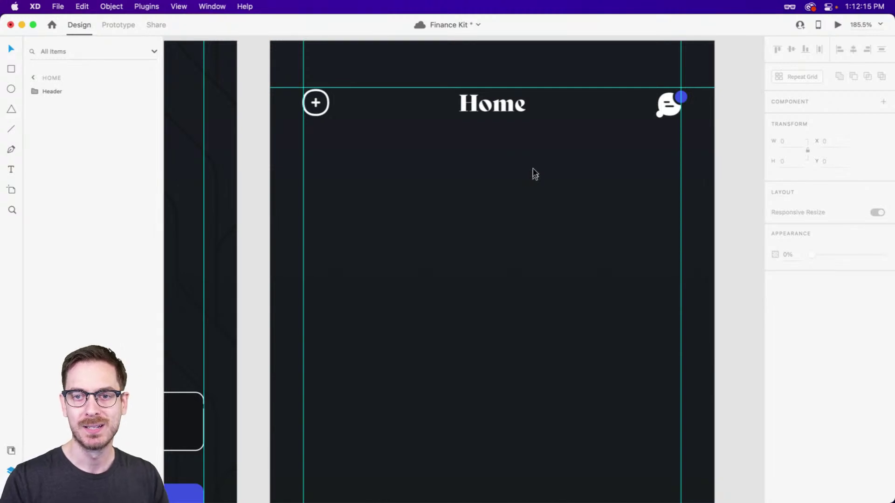
key("t")
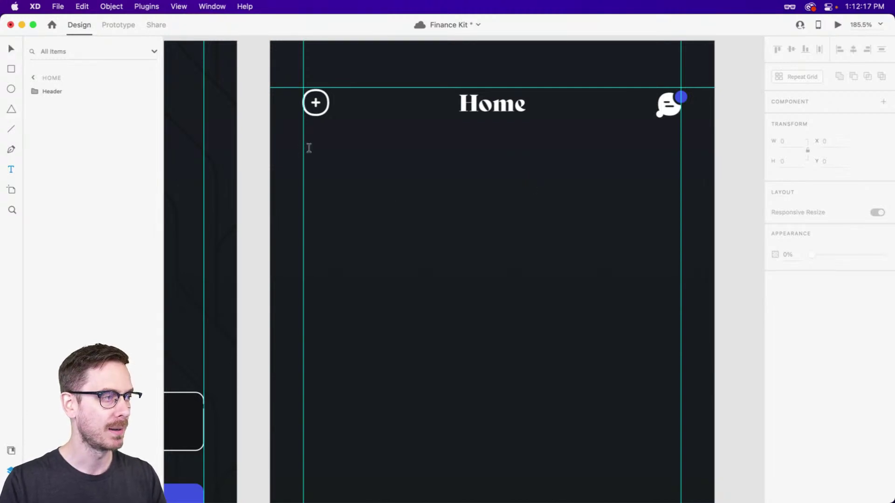
Add a left-aligned two-line greeting 'Good morning,' plus a first name below the header
left_click_drag(304, 139, 560, 201)
type("Good morening")
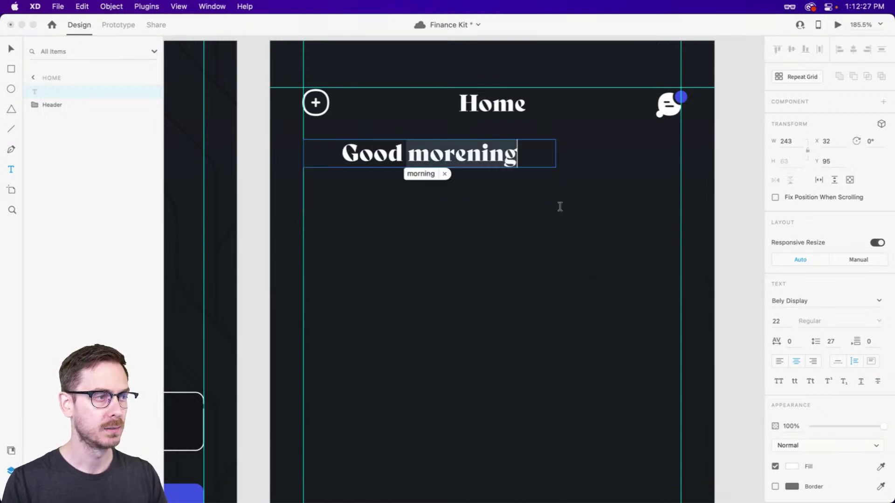
key("BackSpace")
key("BackSpace")
key("BackSpace")
key("BackSpace")
key("BackSpace")
key("BackSpace")
type("rning, Howard.")
key("Escape")
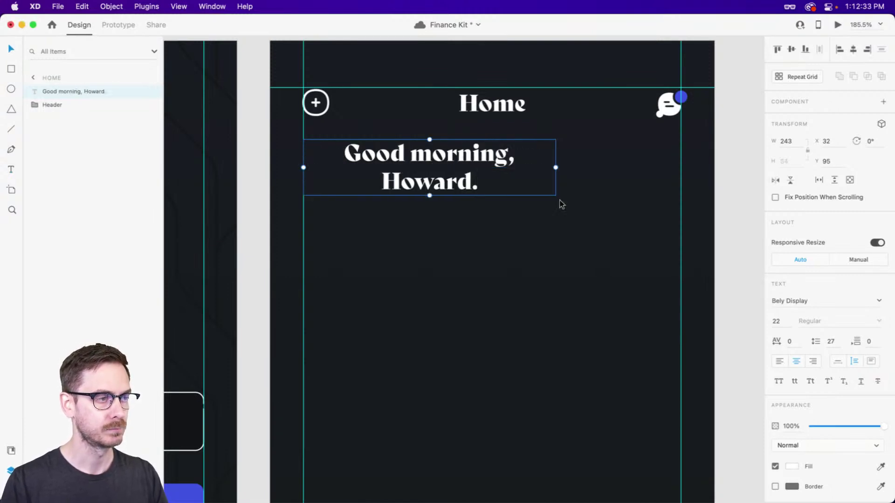
left_click_drag(464, 151, 532, 146)
key("super+z")
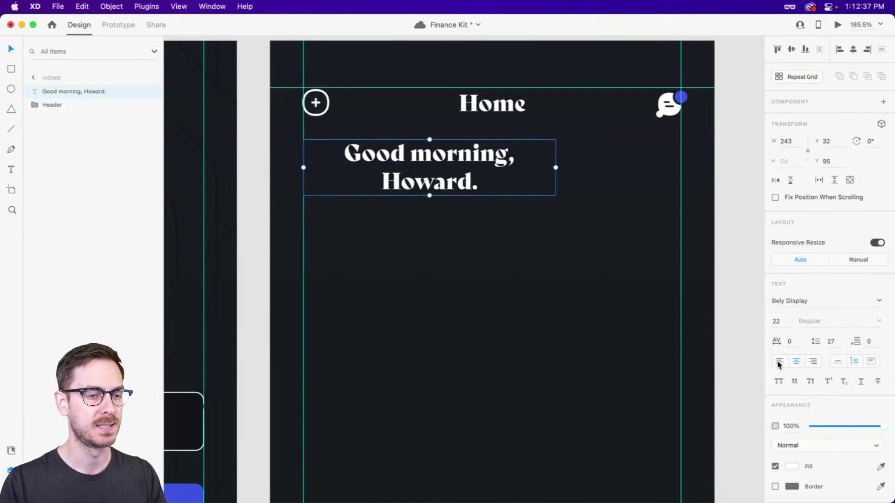
left_click(779, 363)
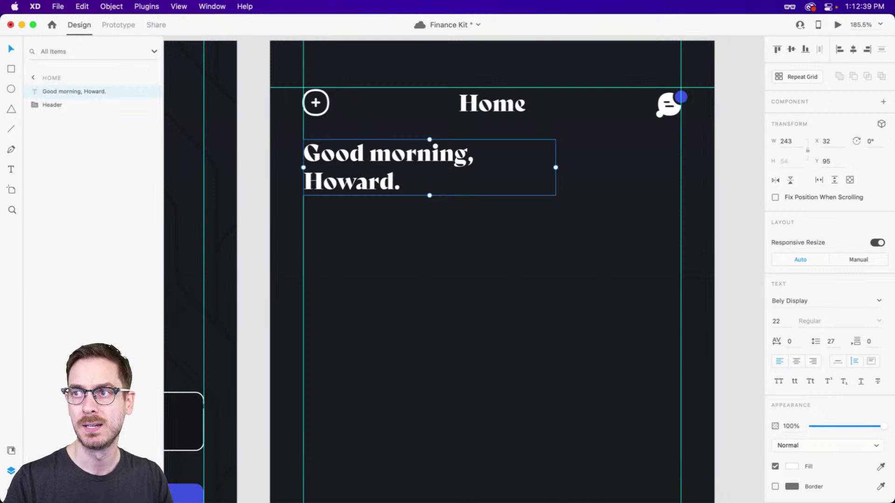
left_click(786, 330)
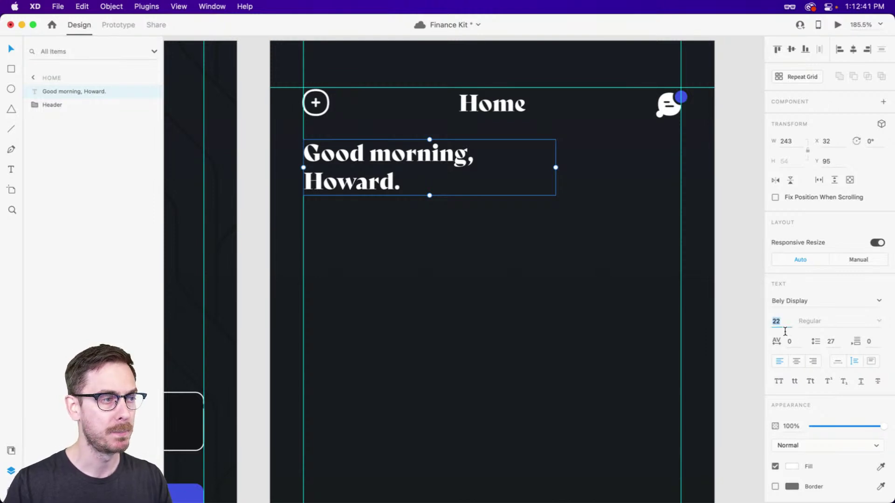
Raise the greeting to 26 pt with 40 line spacing, checking each in preview
key("Up")
key("Up")
key("Up")
key("Up")
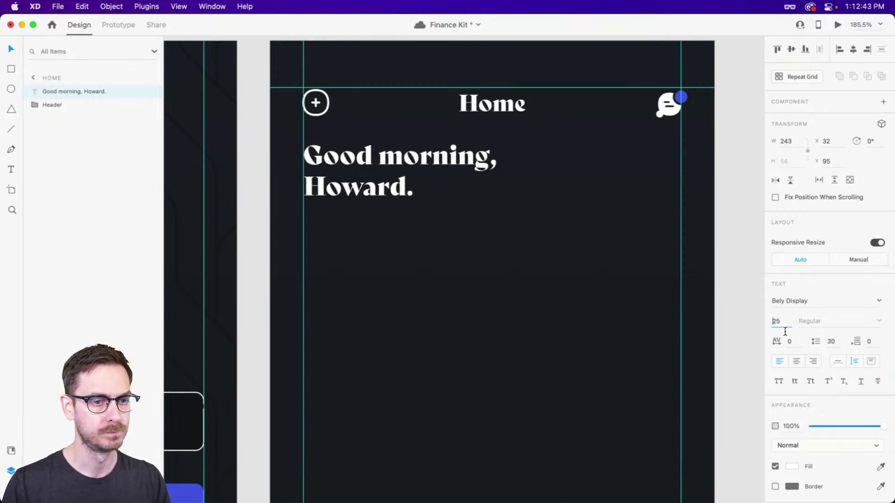
key("super+Return")
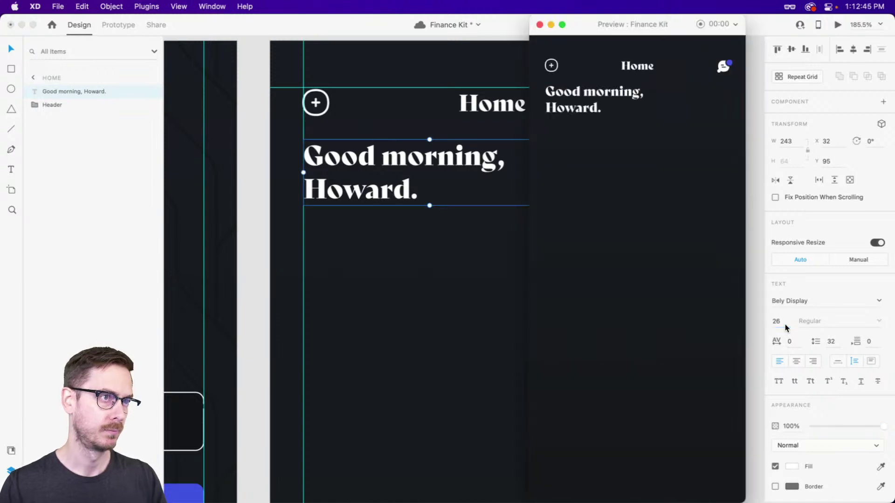
key("super+w")
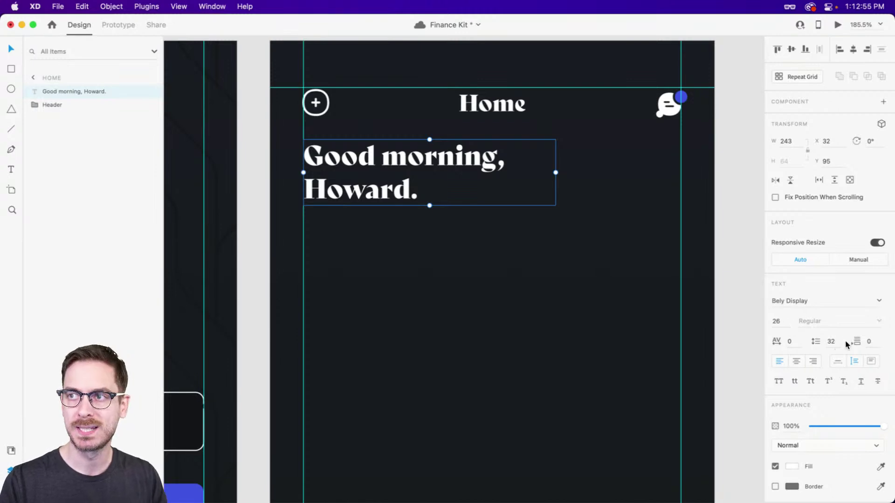
left_click(835, 345)
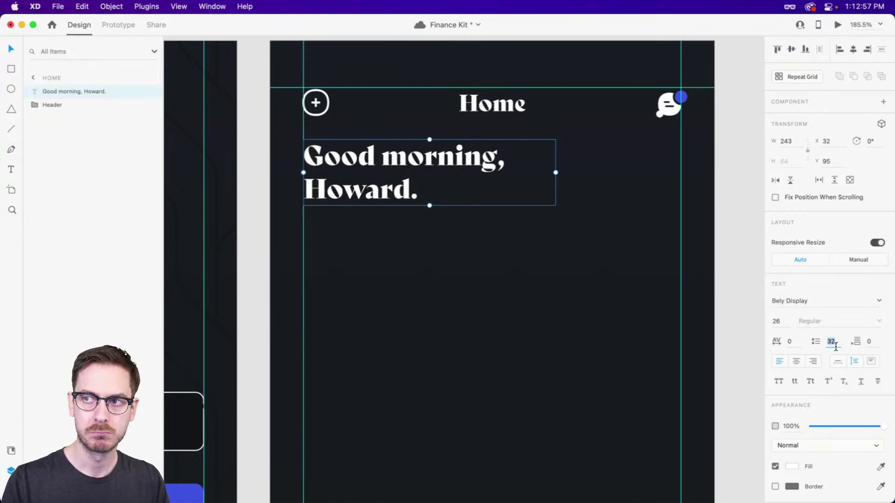
key("Up")
key("Up")
key("Up")
key("Up")
key("Up")
key("Up")
key("Up")
key("Up")
key("Return")
key("super+Return")
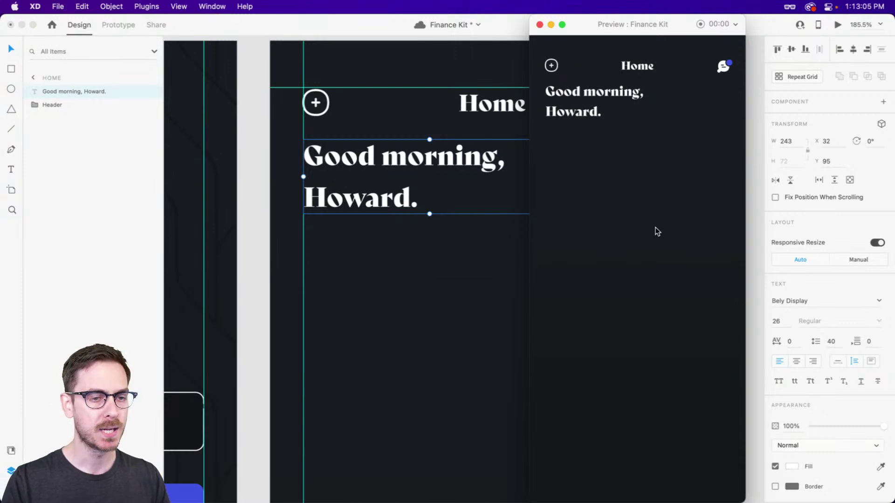
key("super+w")
Move the greeting down to Y 106 beneath the Header and check it in preview
left_click_drag(391, 157, 388, 163)
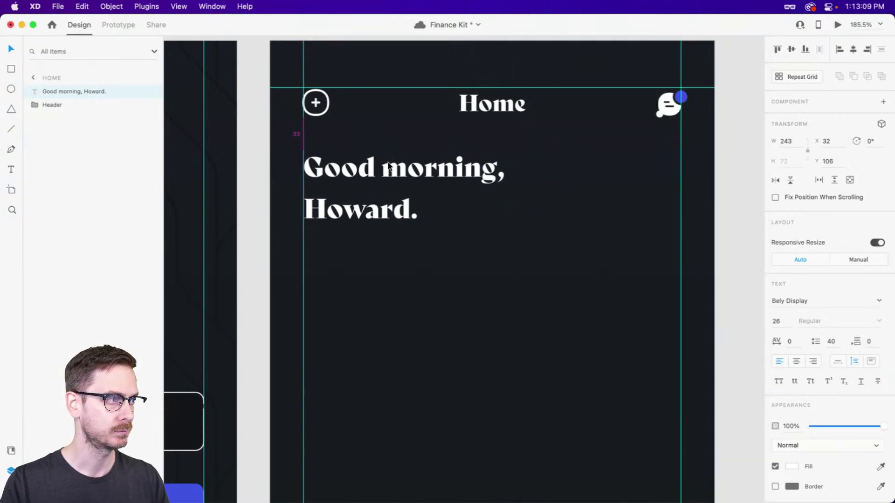
key("super+Return")
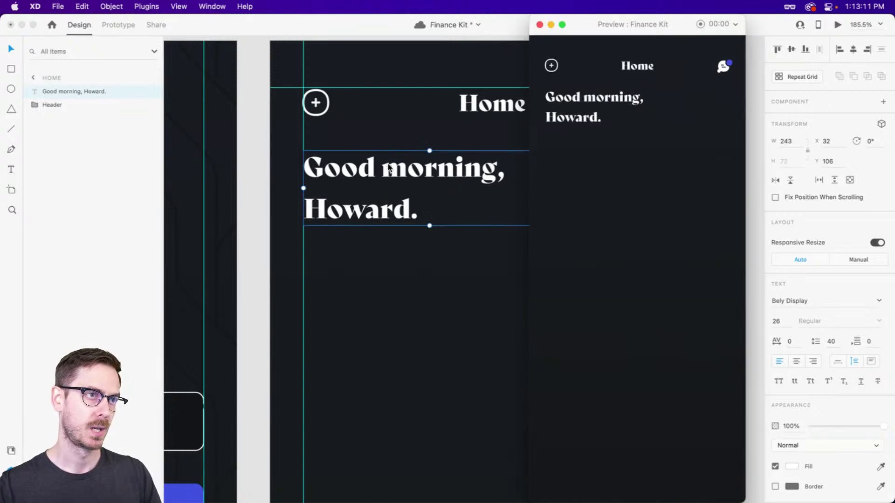
key("super+w")
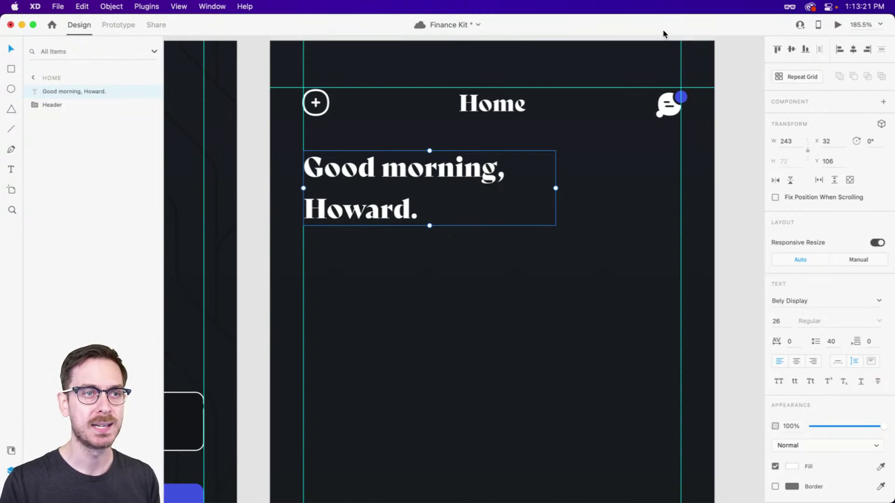
Open the desktop preview and drag its window over the left of the canvas
left_click(838, 26)
left_click_drag(672, 27, 718, 21)
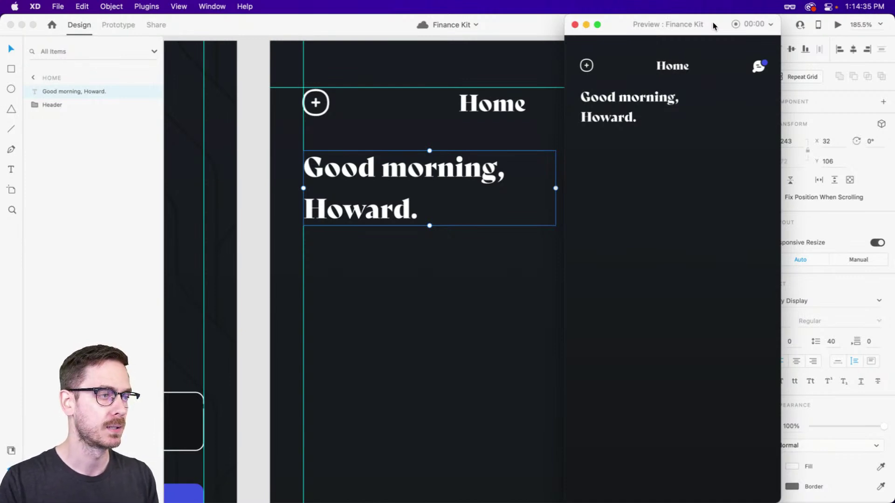
Back in the design, zoom out to 142%, hide the layout grid and save Finance Kit
left_click(508, 195)
scroll(463, 238, "down", 3)
scroll(464, 241, "down", 2)
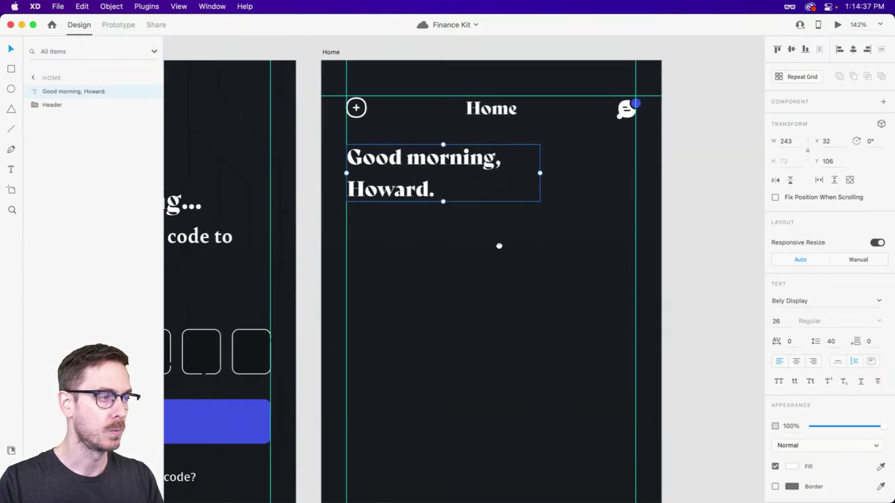
key("super+semicolon")
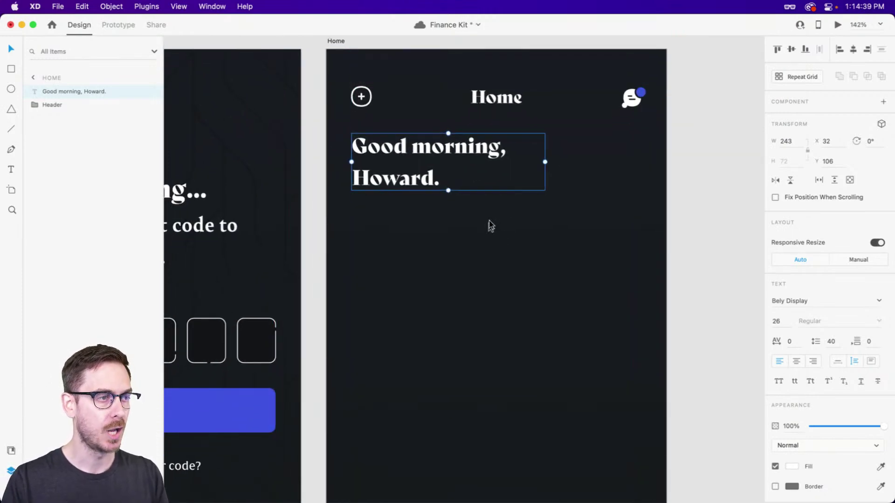
left_click(492, 222)
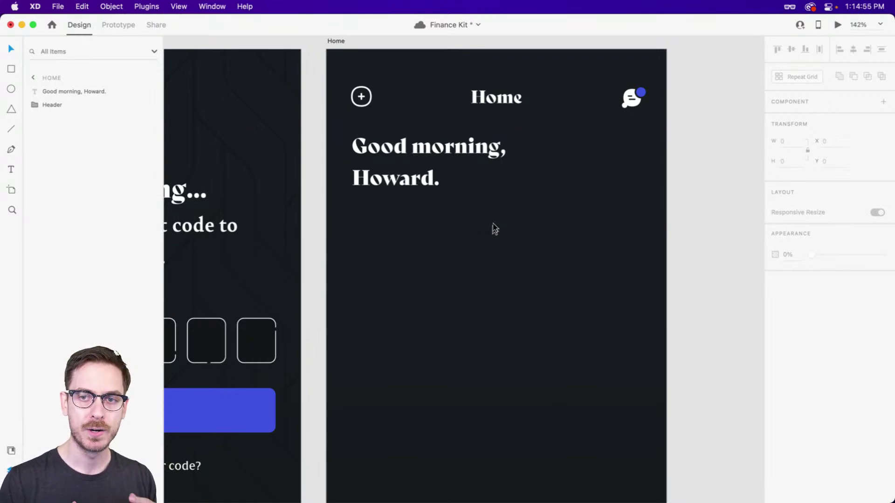
key("super+s")
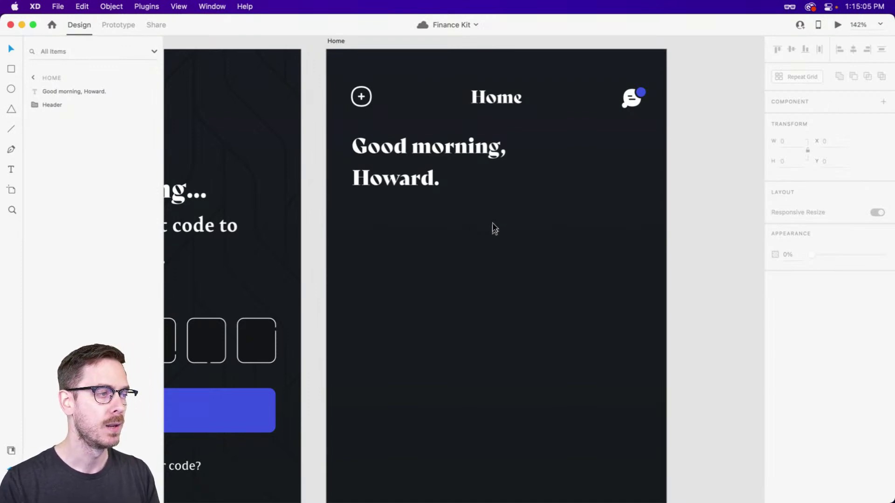
Draw a 364 × 112 white rectangle at X 32, Y 195 below the greeting
left_click_drag(494, 235, 446, 199)
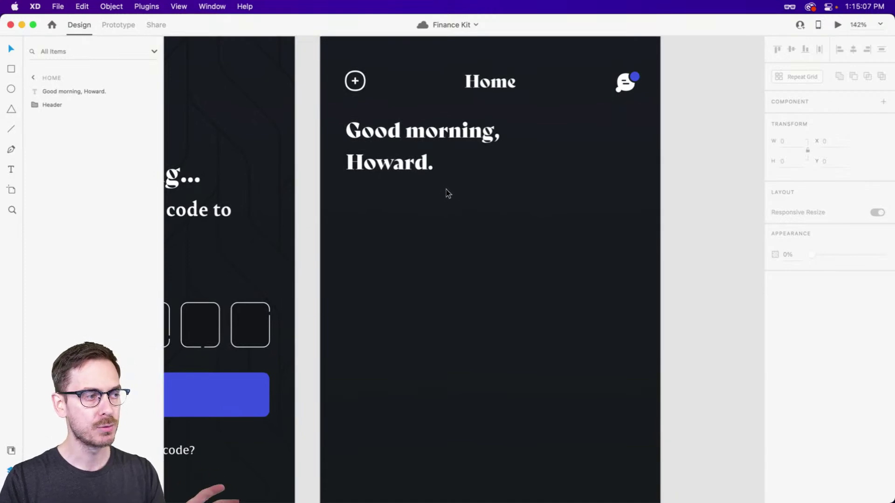
key("super+apostrophe")
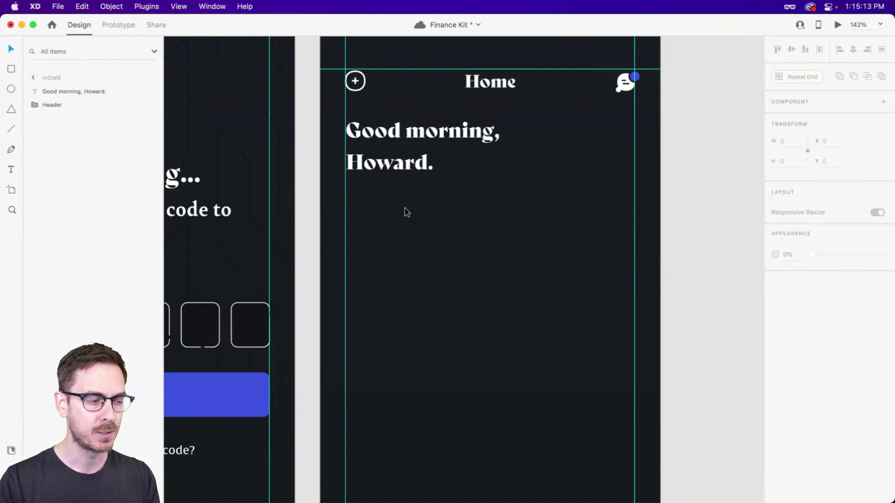
key("r")
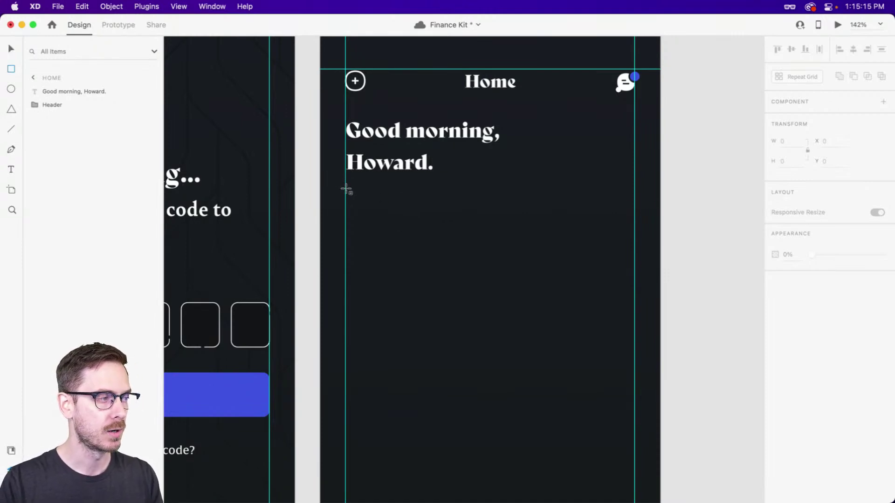
mouse_move(345, 189)
left_mouse_down()
mouse_move(633, 243)
mouse_move(635, 279)
left_mouse_up()
key("super+shift+apostrophe")
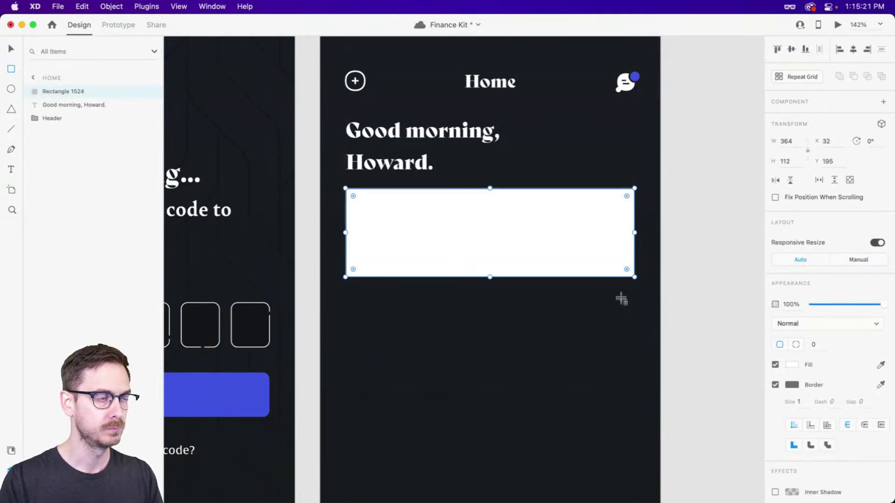
Round the rectangle's corners to 8 px
scroll(570, 260, "up", 2)
scroll(570, 260, "up", 3)
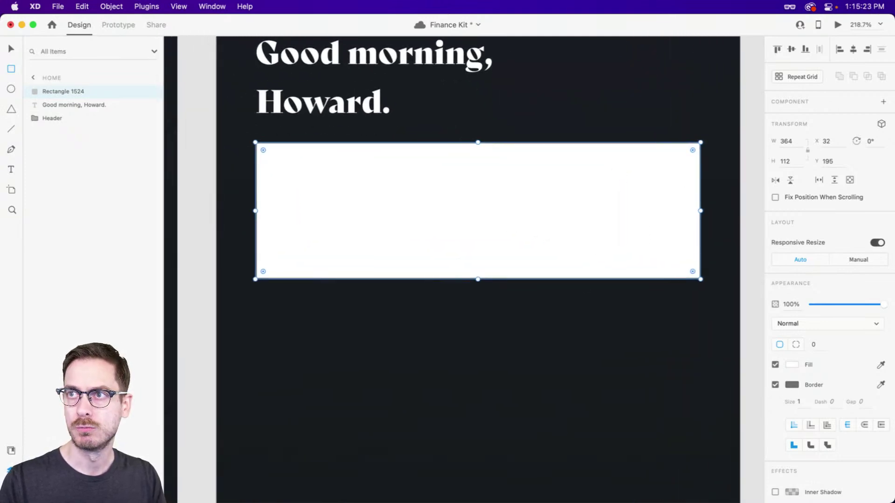
left_click_drag(693, 150, 691, 151)
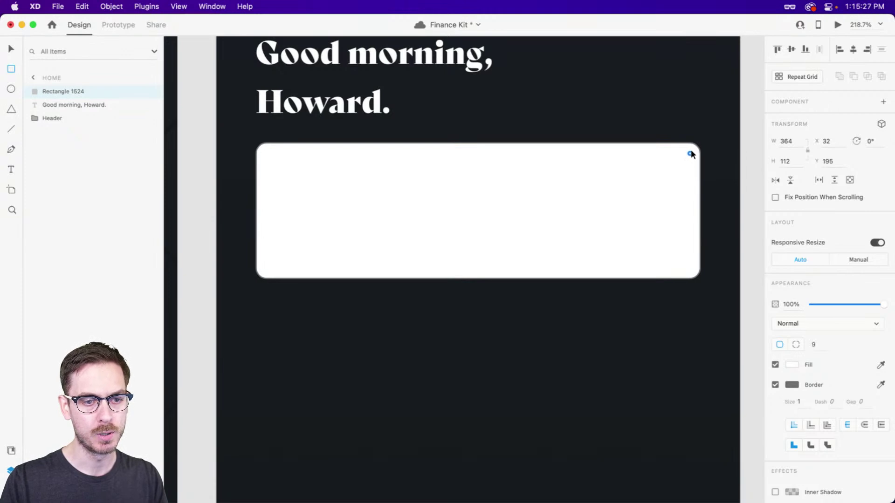
left_click_drag(692, 150, 693, 151)
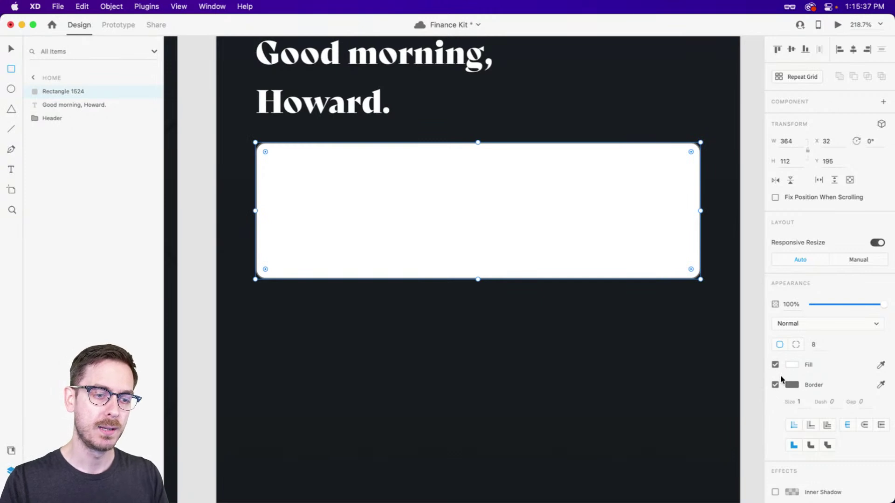
Fill the rectangle with dark grey #2F3236
left_click(792, 364)
left_click_drag(678, 359, 669, 382)
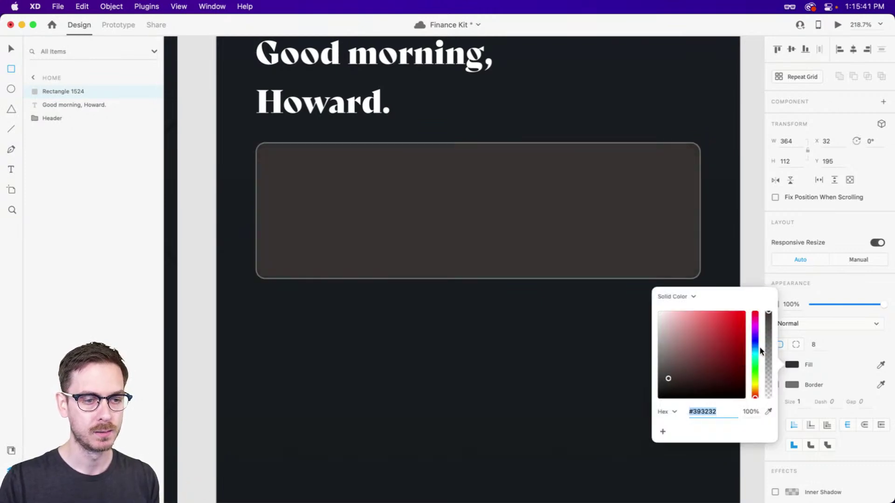
left_click_drag(760, 347, 756, 345)
left_click(671, 381)
left_click_drag(671, 382, 669, 380)
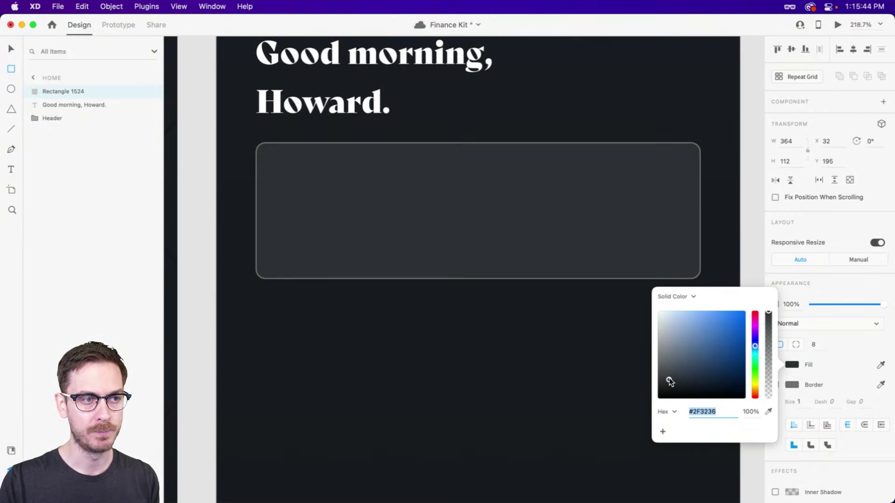
Give the rectangle a white border at 6% opacity
left_click(791, 385)
left_click_drag(697, 352, 658, 322)
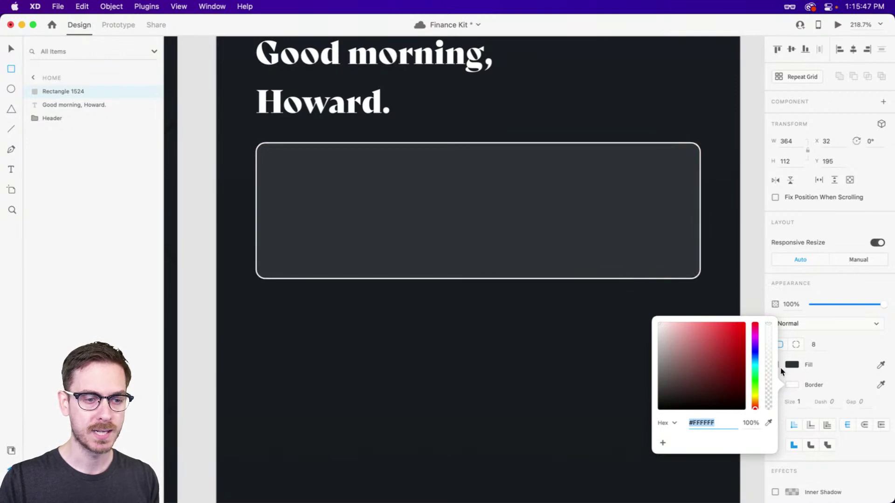
left_click(770, 399)
left_click_drag(770, 399, 770, 405)
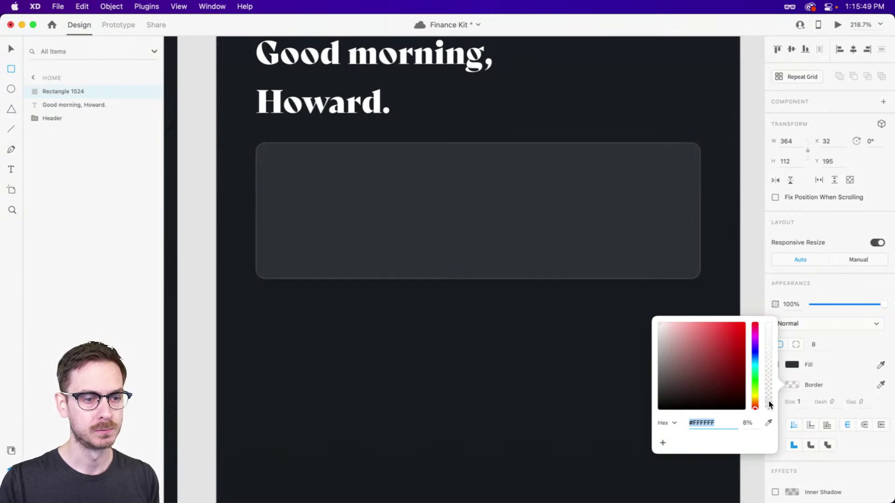
left_click(829, 296)
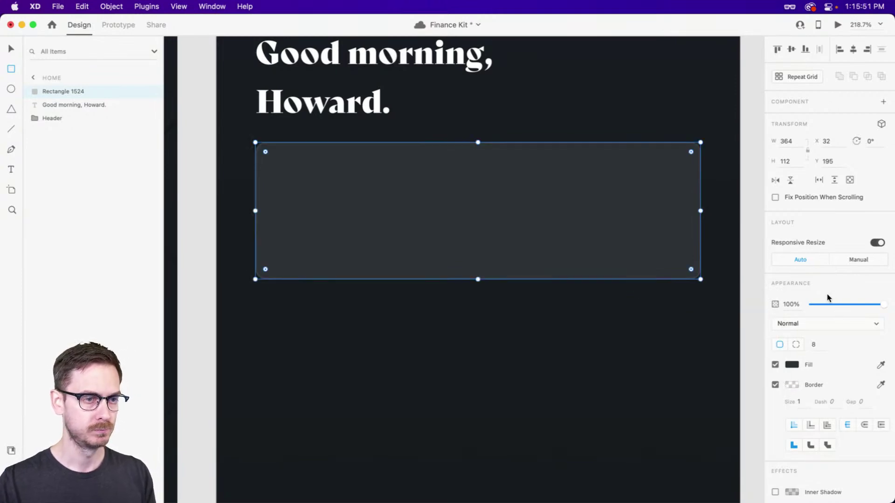
Preview the Home artboard and move the dark card down to Y 210
key("super+Return")
key("super+w")
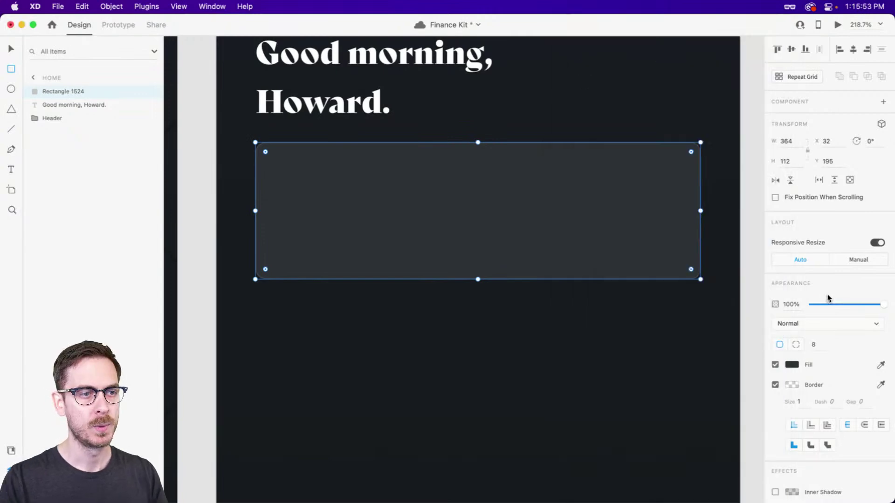
key("v")
left_click_drag(596, 200, 595, 223)
scroll(590, 280, "down", 2)
key("super+Return")
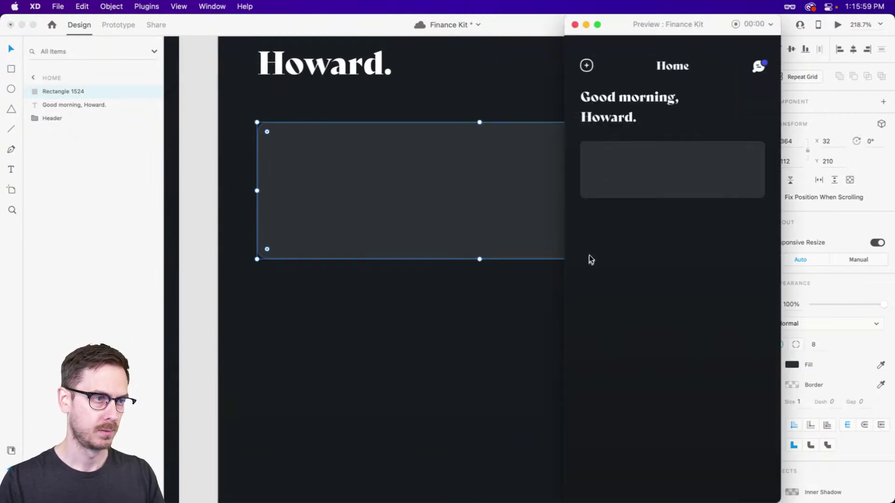
key("super+w")
scroll(606, 266, "right", 1)
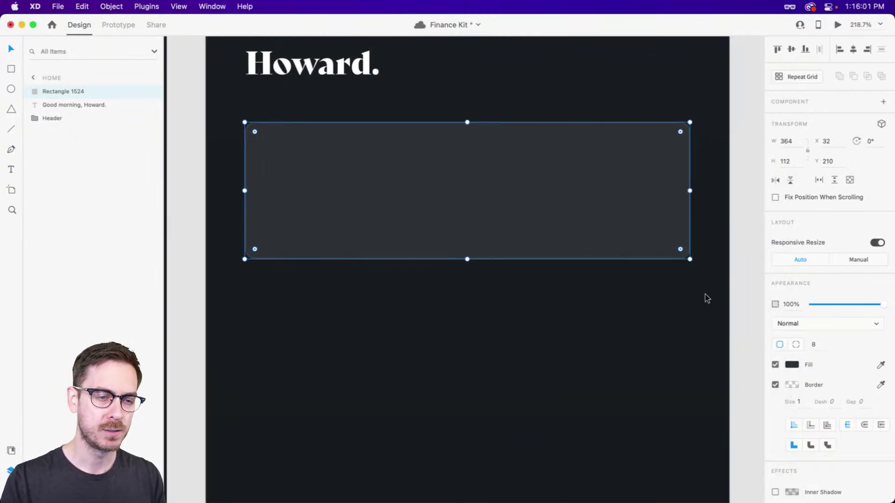
scroll(521, 217, "left", 3)
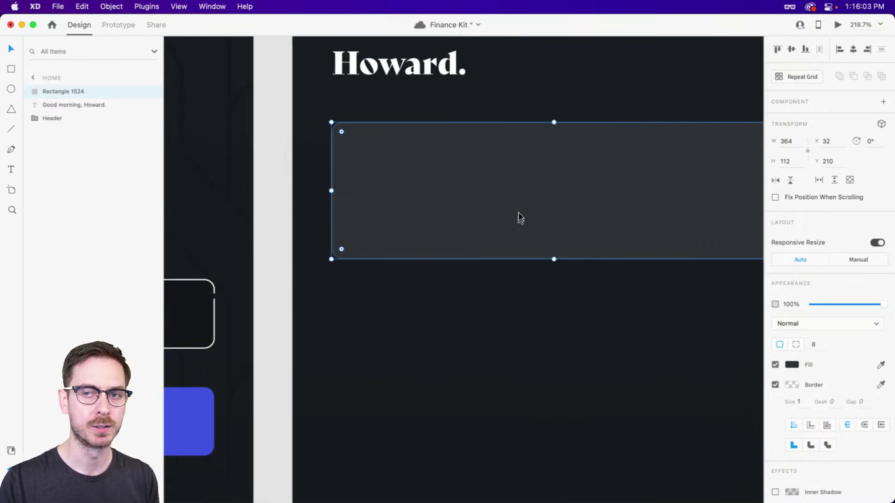
scroll(519, 214, "right", 3)
scroll(519, 215, "left", 2)
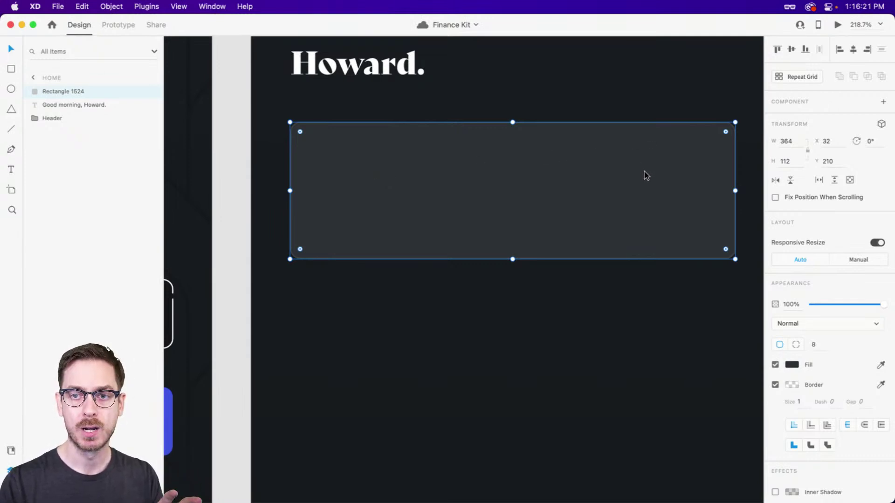
key("r")
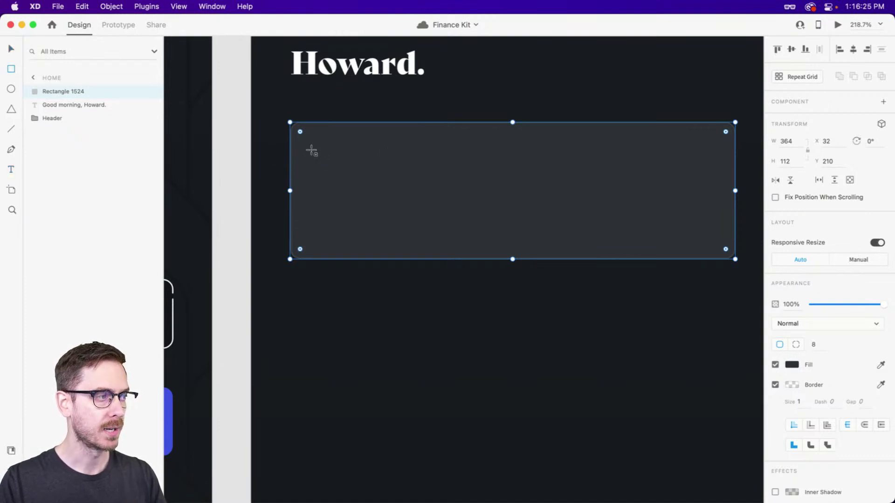
Draw a small borderless pink rectangle in the card's top left
left_click_drag(317, 149, 444, 231)
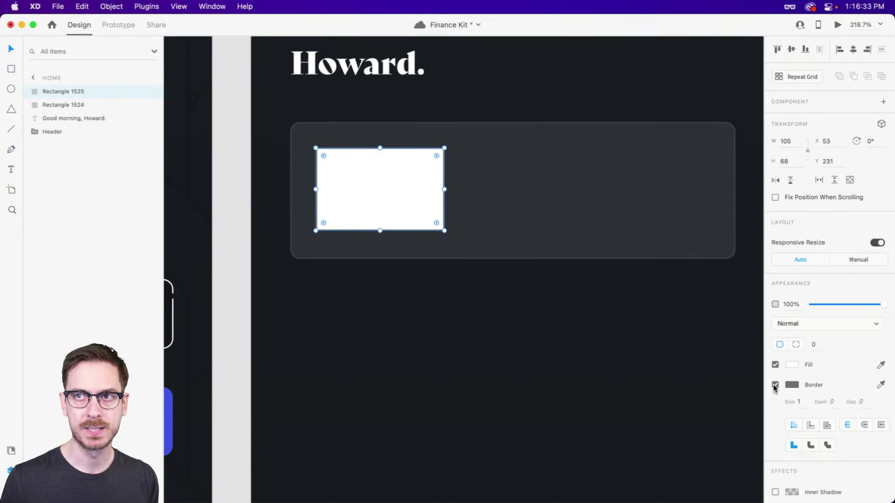
left_click(775, 385)
left_click(792, 364)
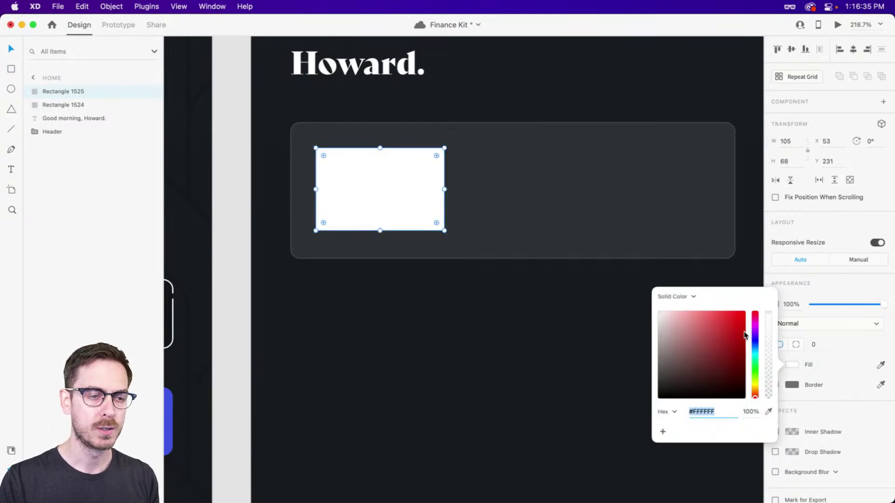
left_click(712, 329)
left_click(756, 316)
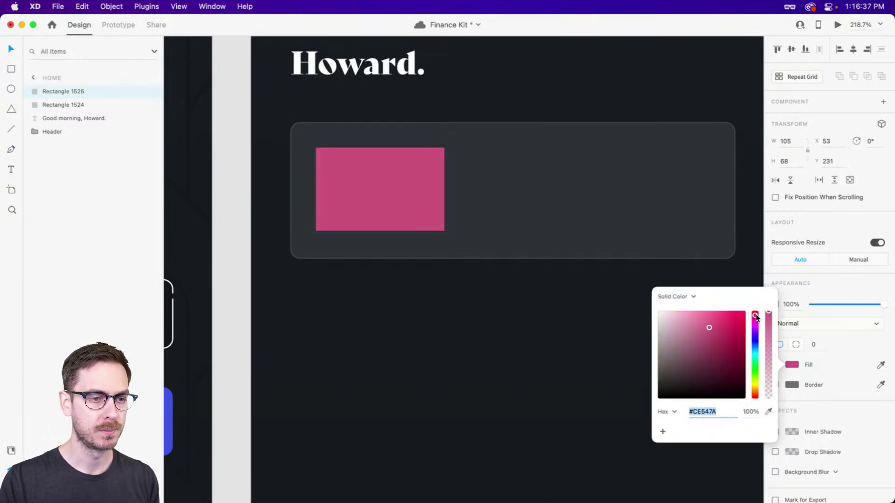
left_click(719, 323)
left_click(794, 344)
Give the pink rectangle 4 px corners, nudge it down, and show the shared libraries
type("4")
key("Return")
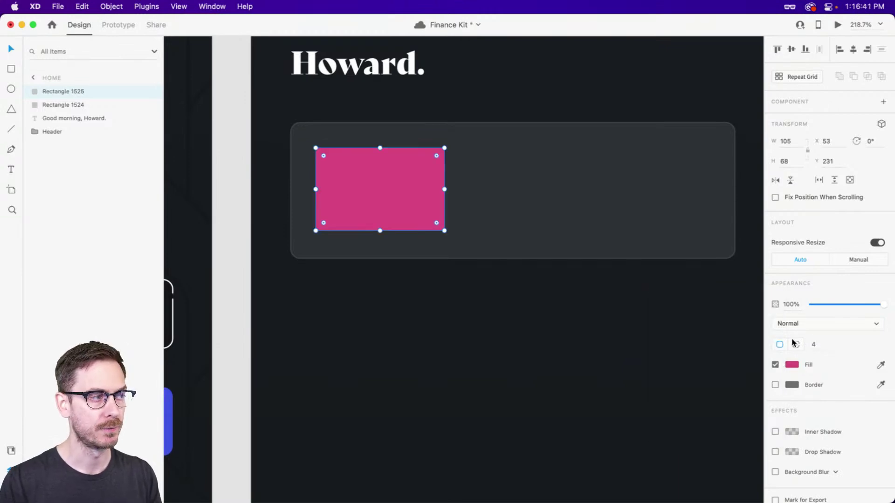
left_click_drag(381, 179, 381, 180)
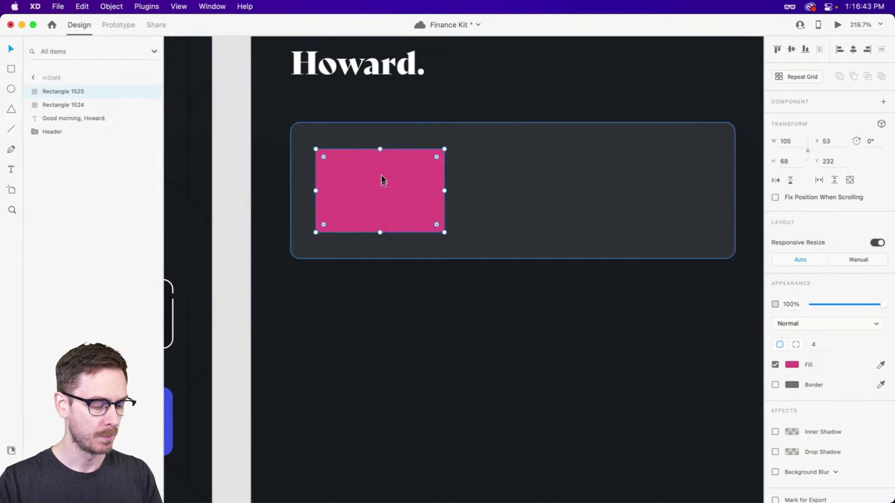
key("super+shift+y")
left_click(34, 49)
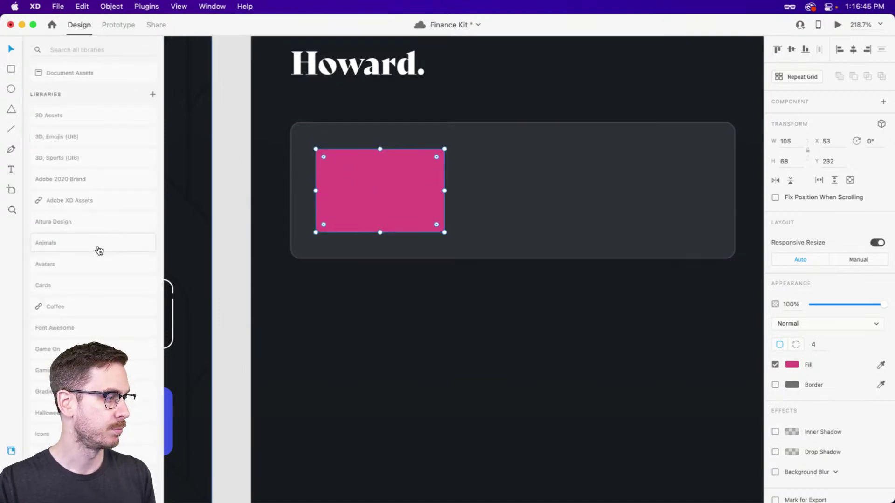
Place the red and purple-orange card images from the Cards library, tilting one to -15°
left_click(86, 292)
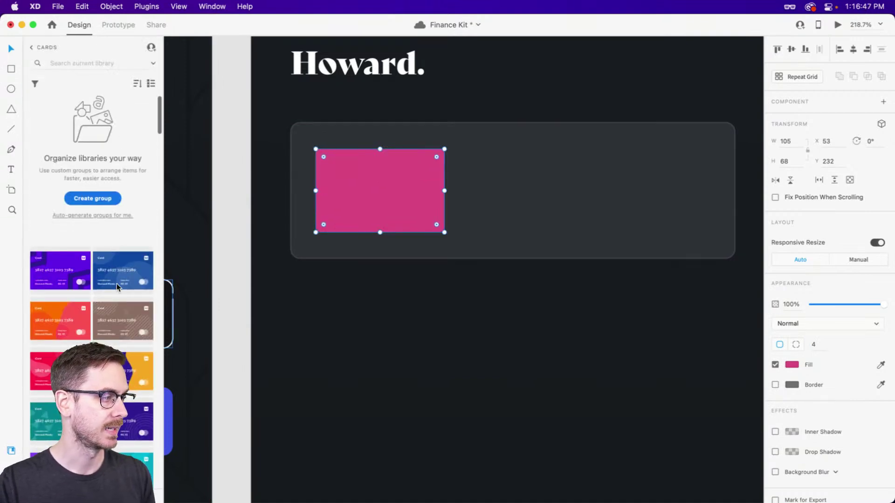
scroll(120, 287, "down", 3)
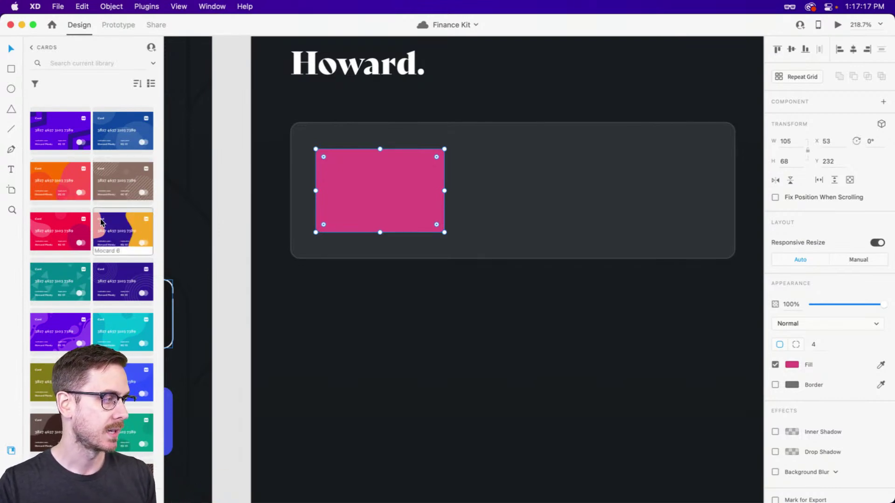
left_click_drag(61, 234, 394, 175)
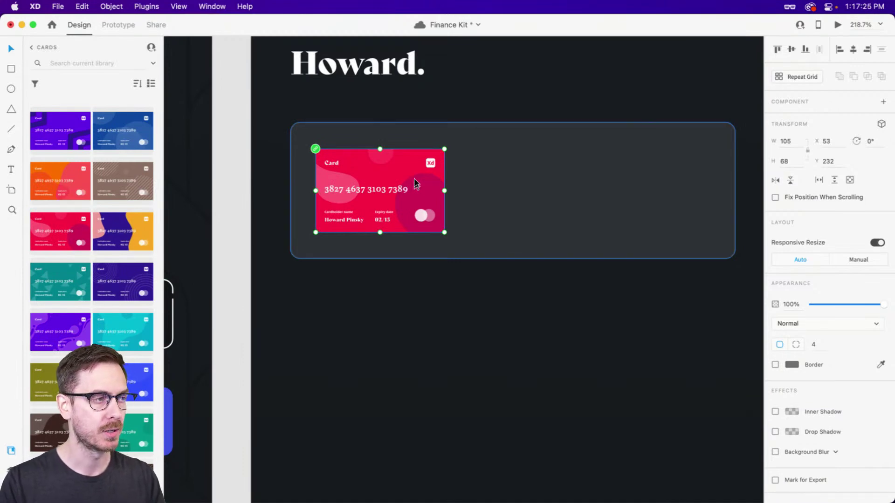
left_click_drag(125, 240, 444, 135)
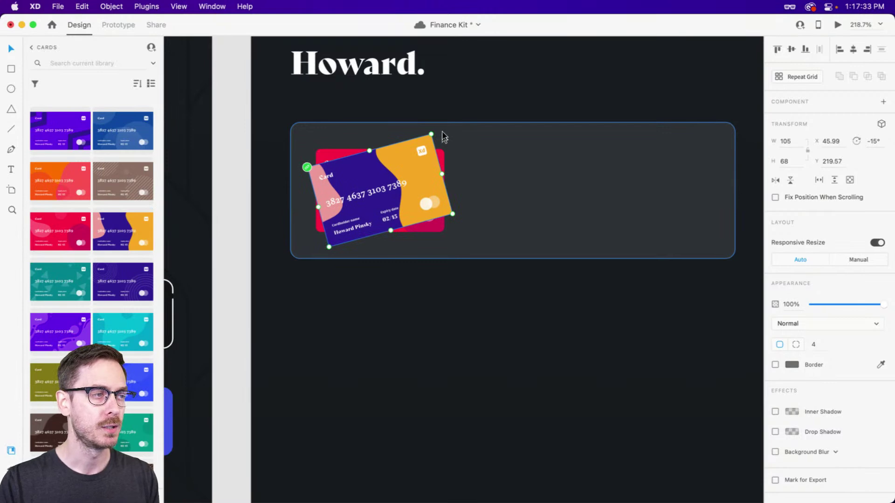
left_click_drag(434, 134, 444, 117)
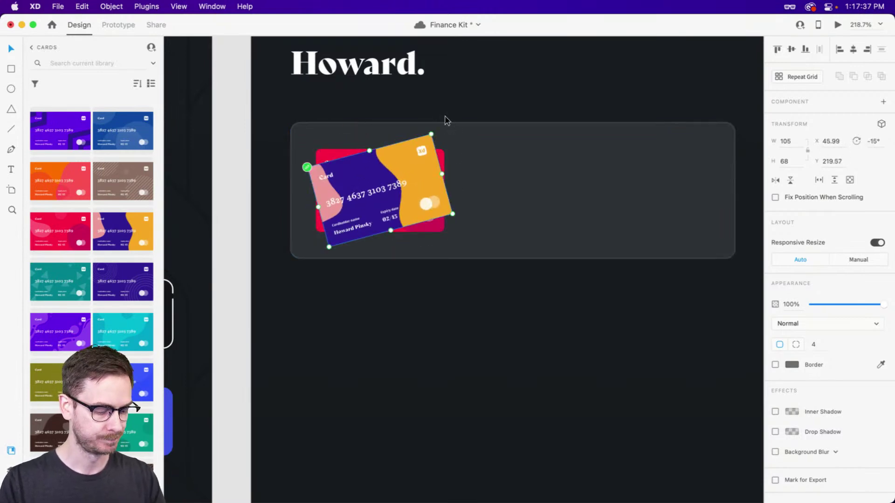
Send the tilted card behind the red one and group both as 'Cards'
key("super+y")
key("super+bracketleft")
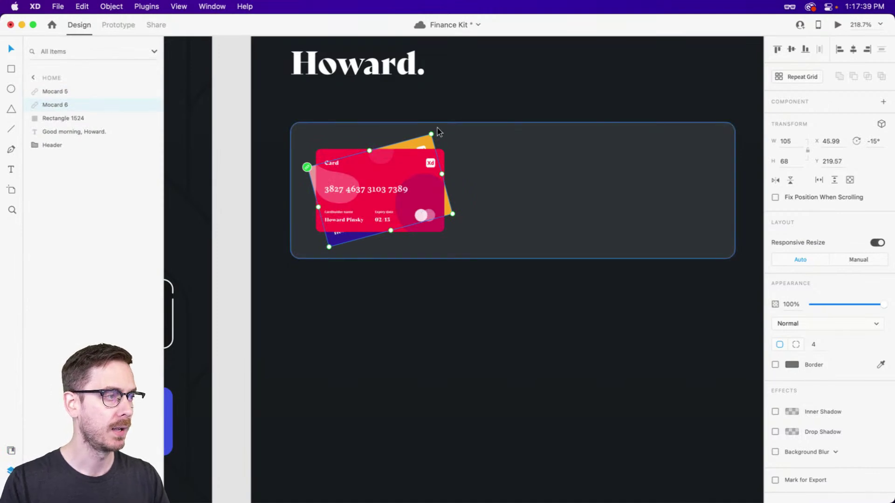
left_click(417, 178, "shift")
left_click_drag(415, 180, 414, 182)
key("super+g")
double_click(64, 92)
type("Cards")
key("Return")
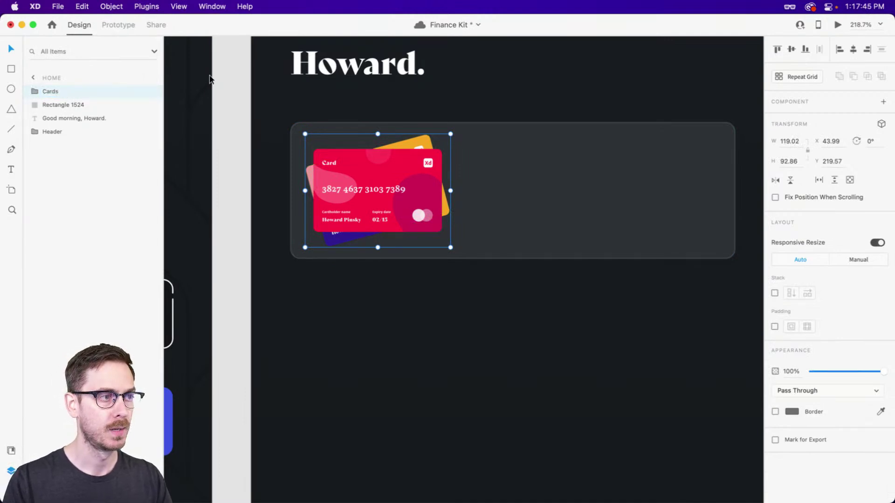
left_click_drag(556, 204, 540, 205)
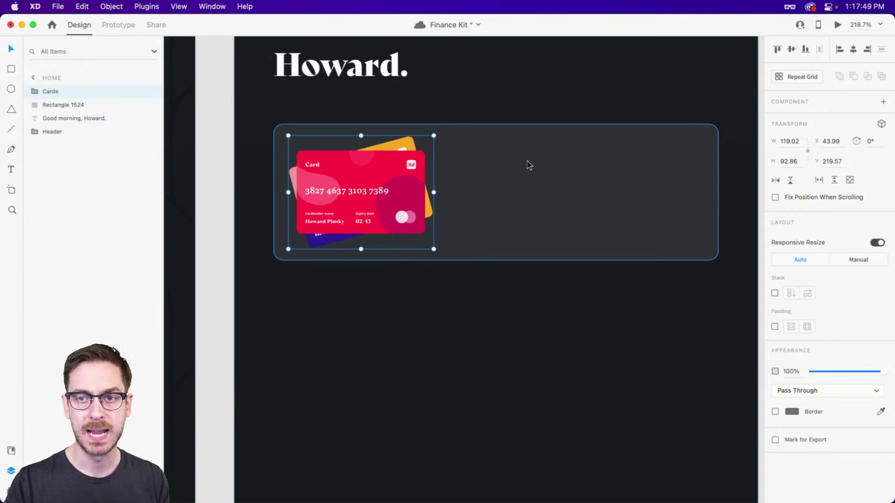
Add the text 'Portfolio Snapshot' to the right of the stacked cards
left_click(501, 86)
left_click(503, 237)
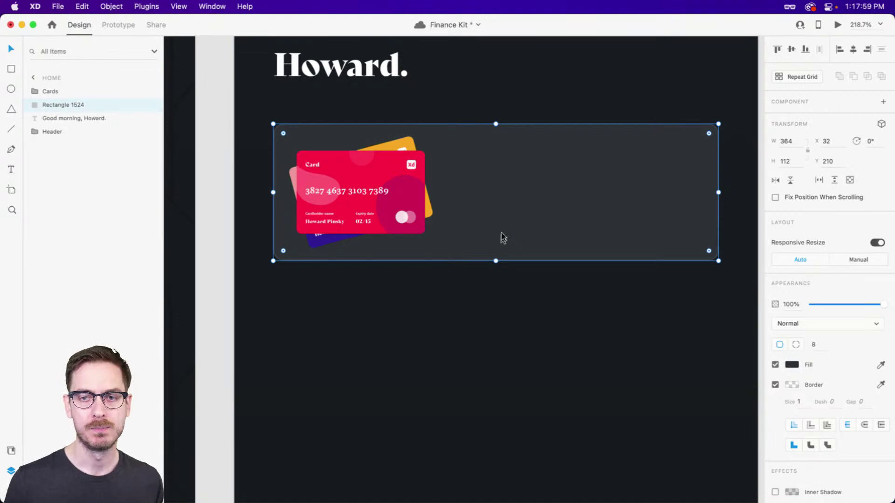
key("t")
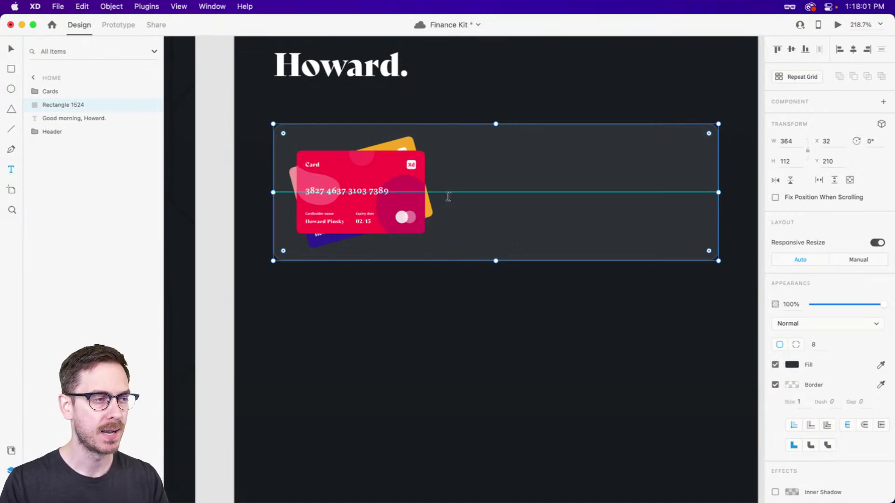
left_click(471, 177)
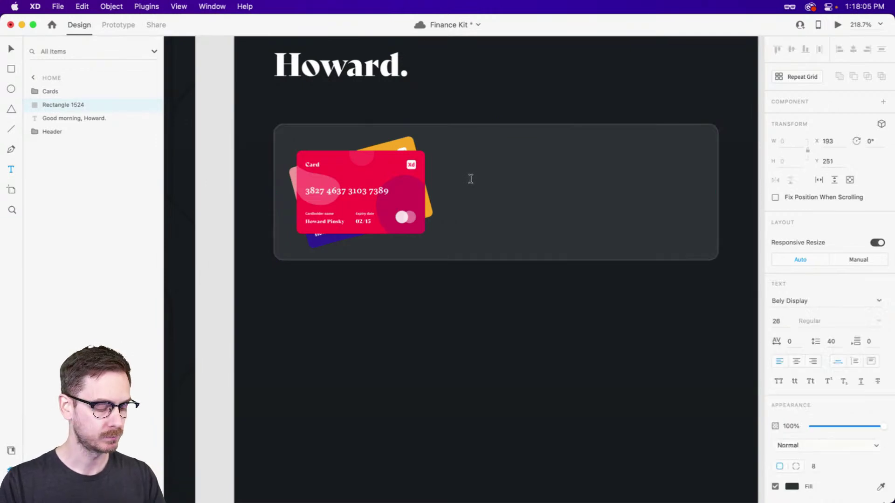
type("Port")
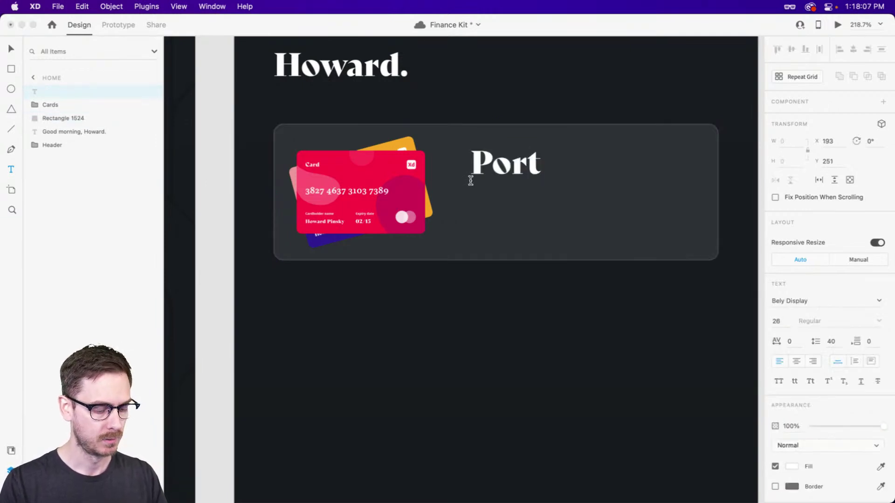
type("folio Sn")
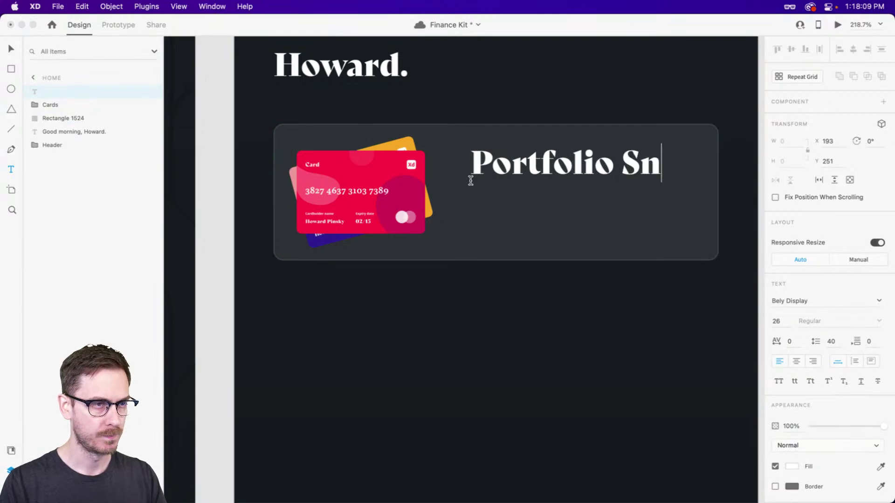
type("apshot")
key("Escape")
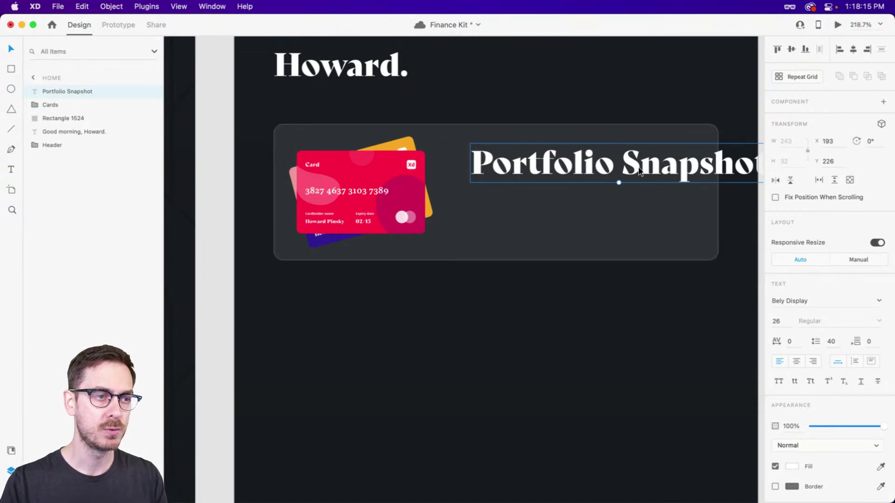
Shrink the Portfolio Snapshot heading from 26 to 16 pt and preview the Home screen
scroll(638, 172, "up", 5)
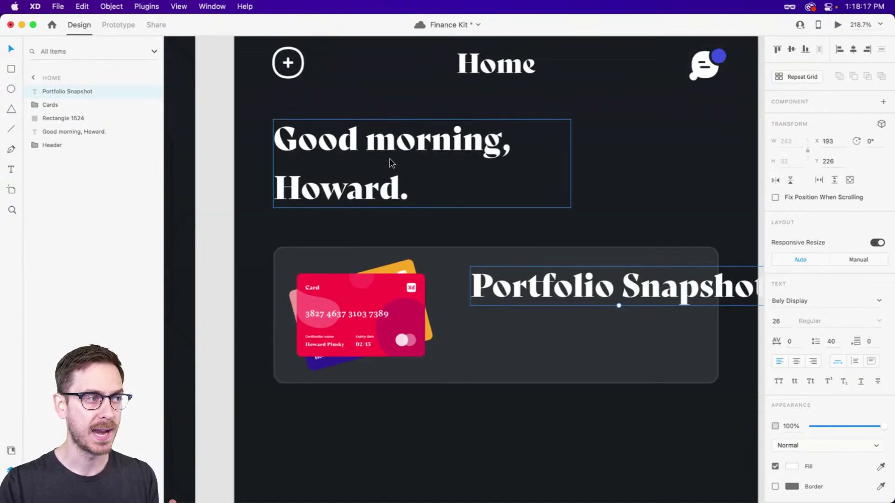
left_click(327, 153)
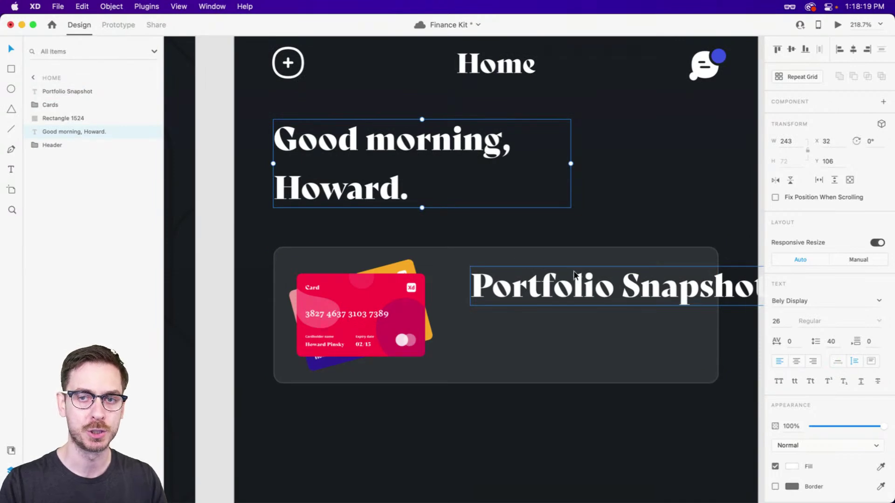
left_click(597, 293)
left_click_drag(619, 307, 558, 291)
scroll(558, 292, "down", 5)
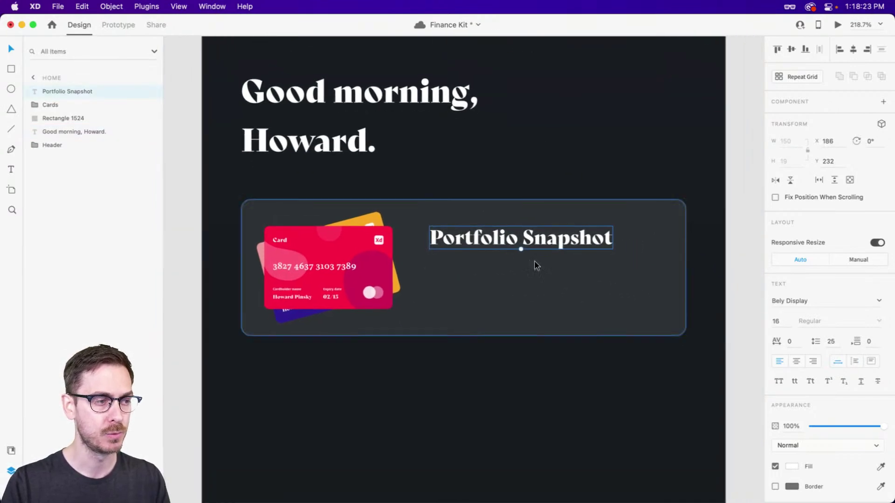
left_click_drag(522, 252, 513, 239)
key("super+Return")
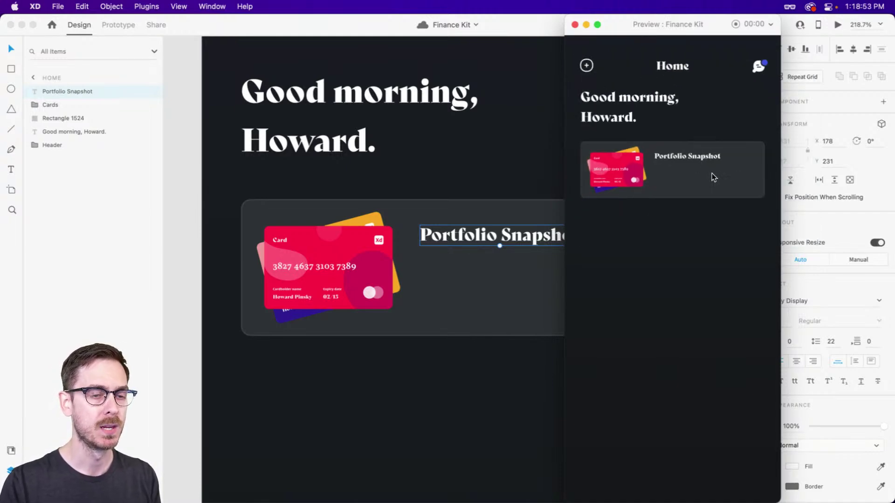
Set the heading's font to Alverata Semibold
key("super+w")
left_click(804, 303)
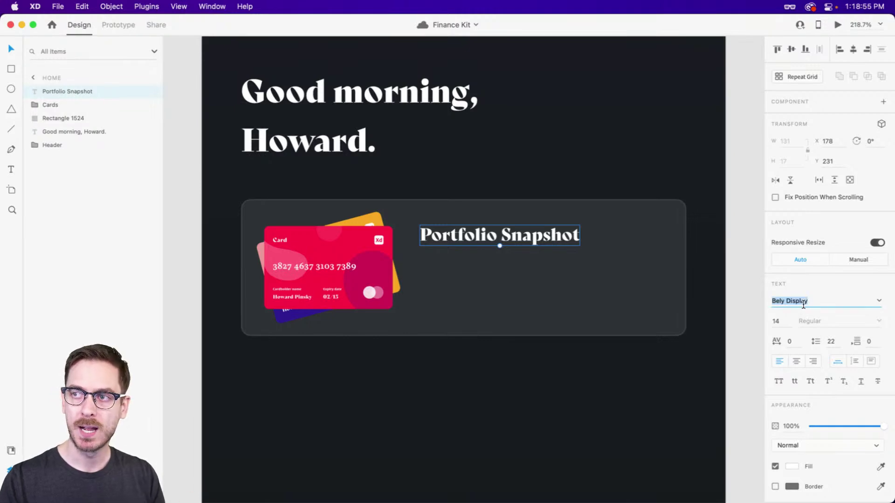
type("Alverata")
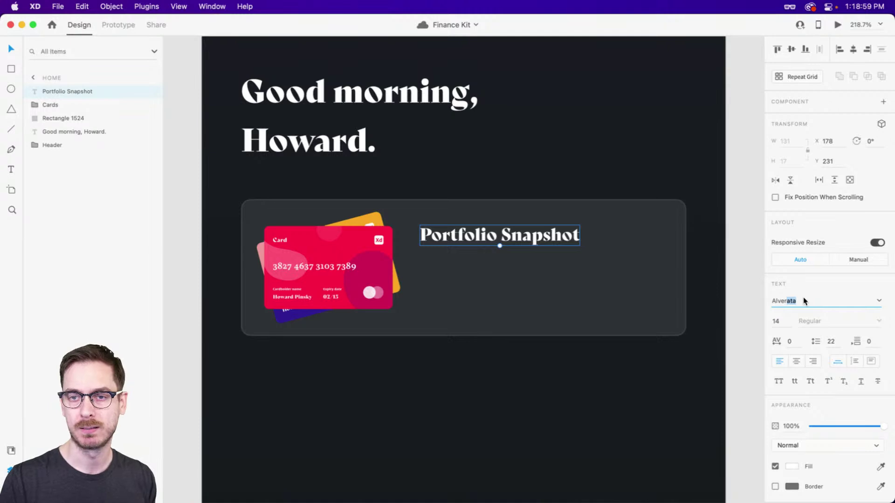
key("Return")
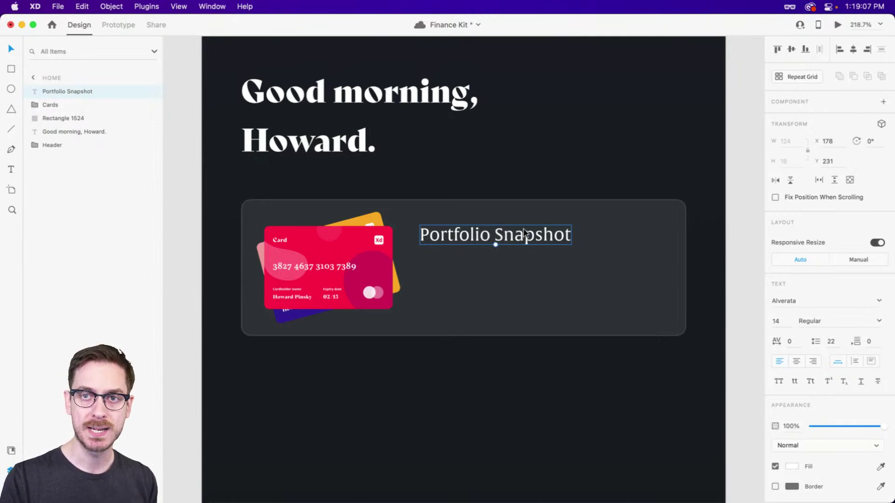
left_click(877, 320)
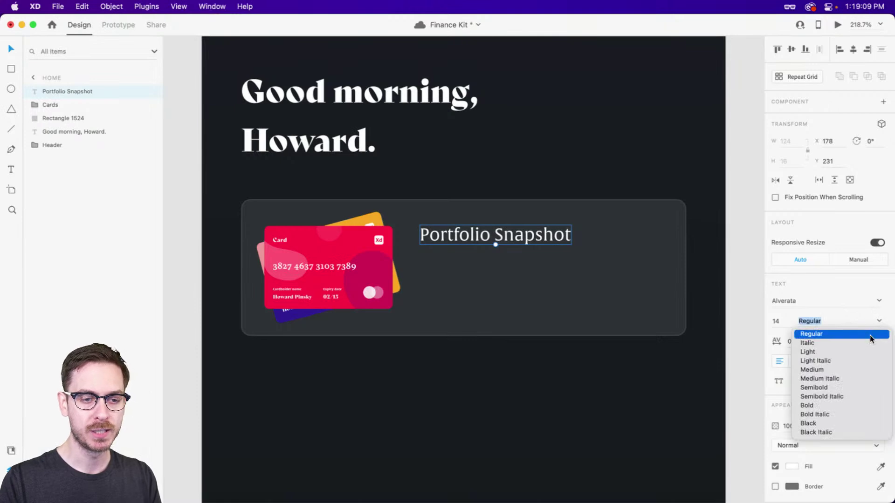
left_click(827, 387)
Set the heading to 12 pt and make it all uppercase
left_click(783, 324)
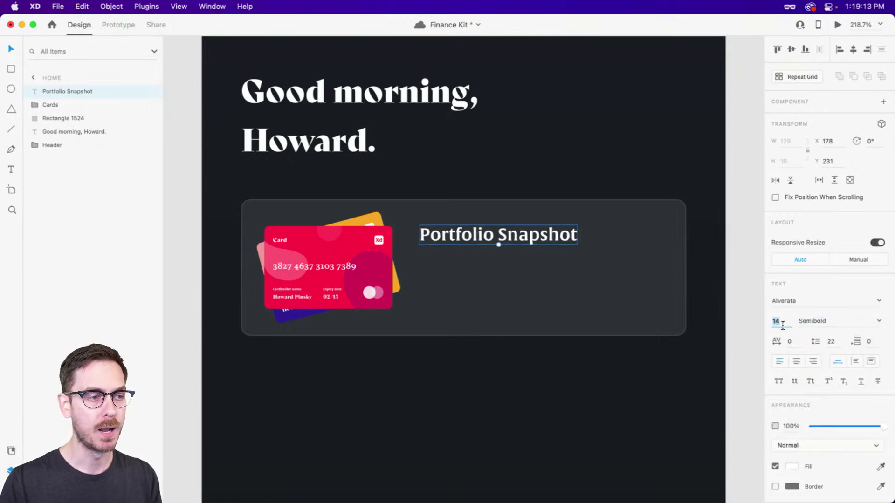
type("12")
key("Return")
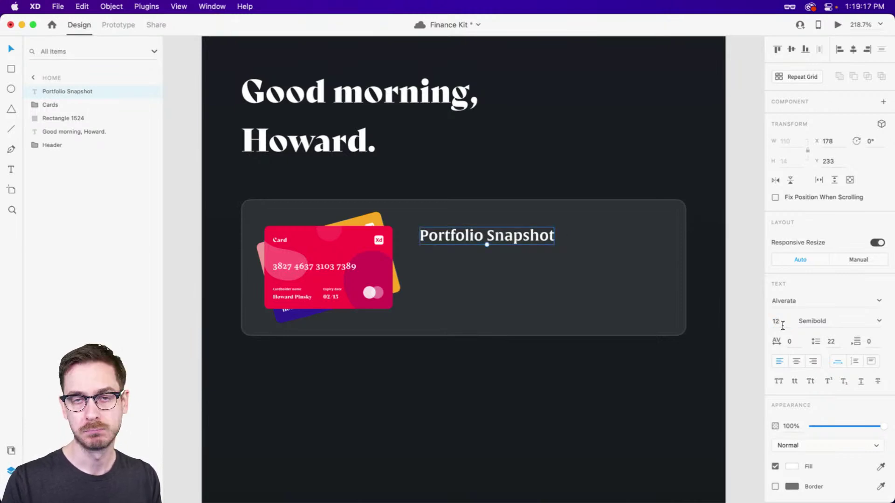
key("super+Return")
left_click(783, 326)
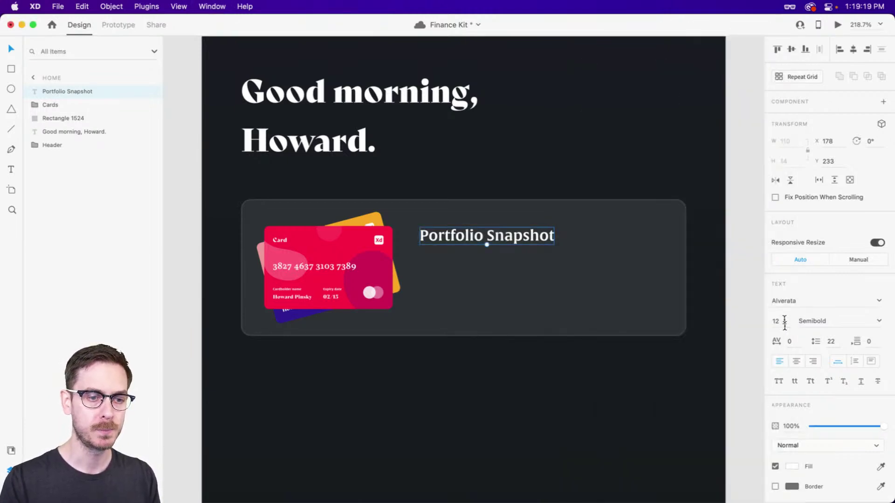
left_click(780, 382)
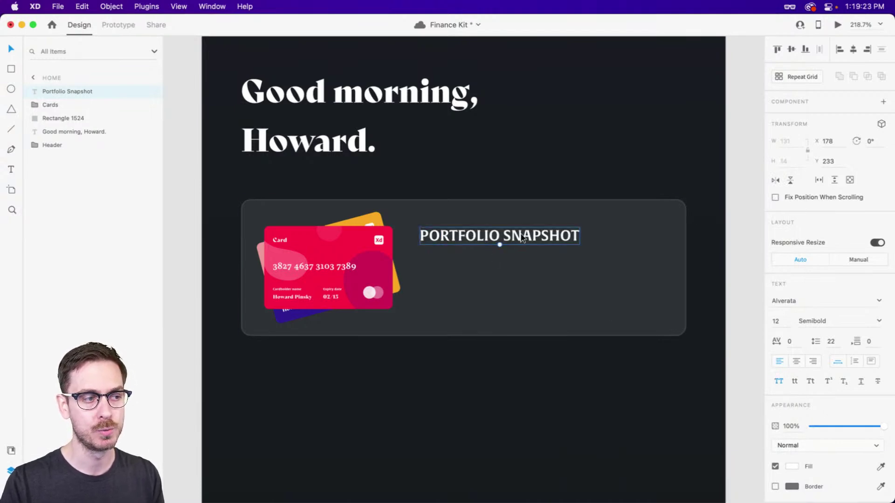
Nudge the heading up-left and try a grey #8B8B8B fill on it
scroll(796, 459, "down", 1)
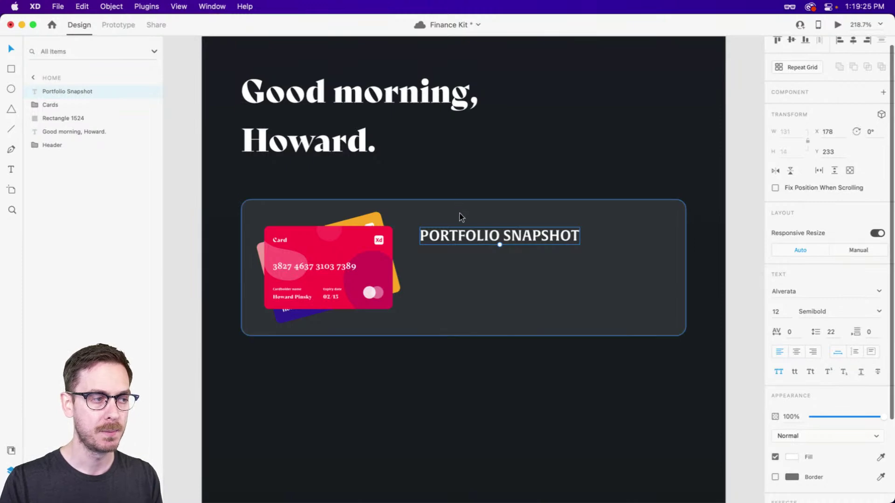
left_click_drag(448, 227, 442, 222)
left_click(791, 458)
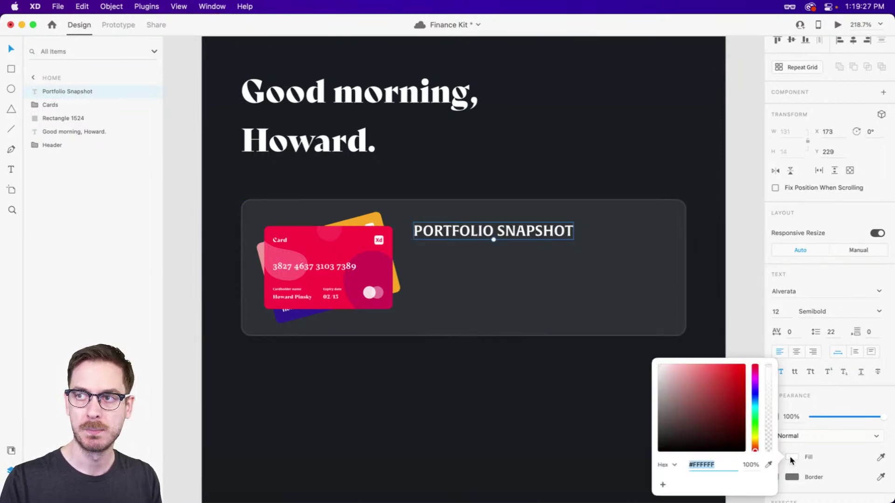
mouse_move(686, 367)
left_mouse_down()
mouse_move(645, 375)
mouse_move(631, 408)
mouse_move(630, 373)
mouse_move(623, 376)
mouse_move(614, 343)
left_mouse_up()
left_click(824, 217)
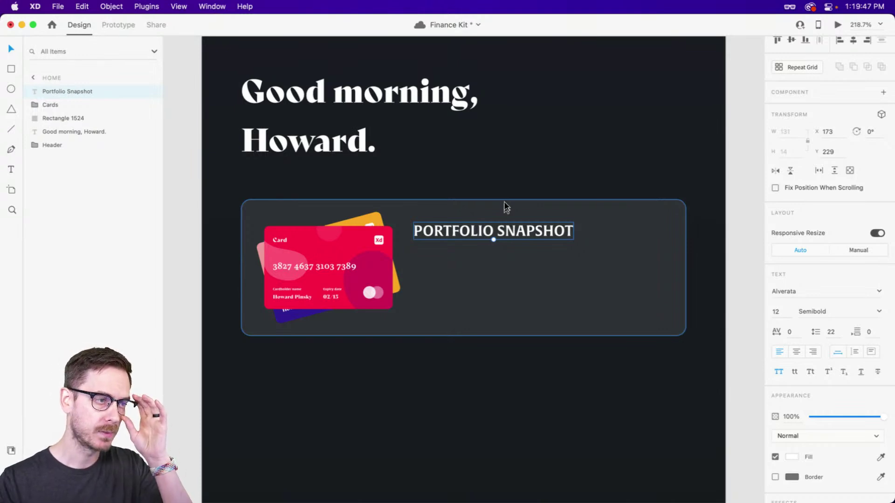
Fine-tune the heading's position, shifting it slightly left and then up
scroll(525, 240, "up", 5)
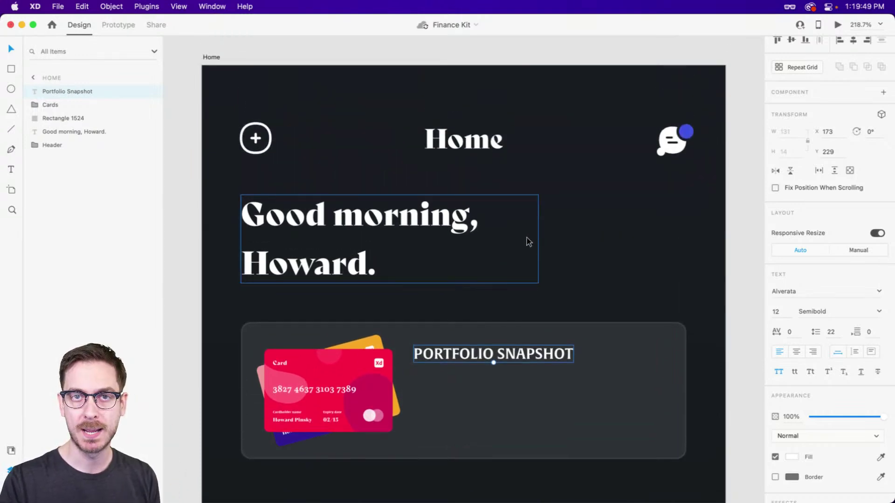
scroll(527, 241, "down", 3)
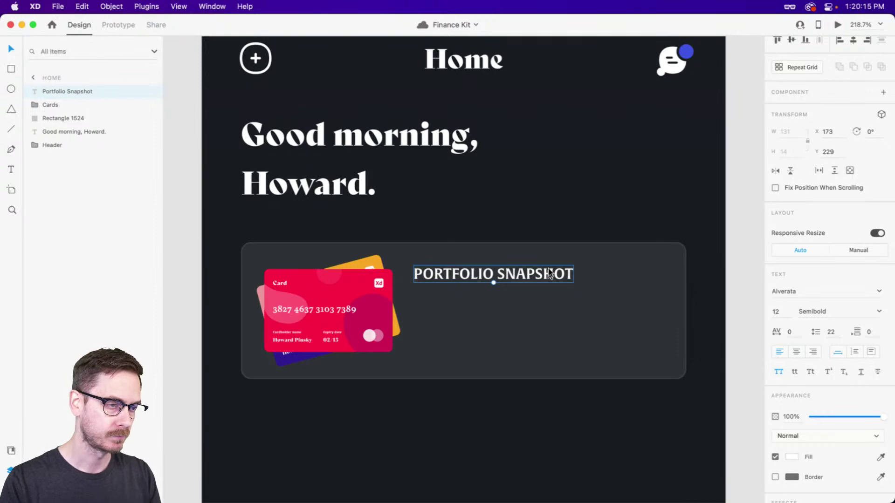
left_click_drag(548, 272, 540, 272)
scroll(539, 272, "up", 5)
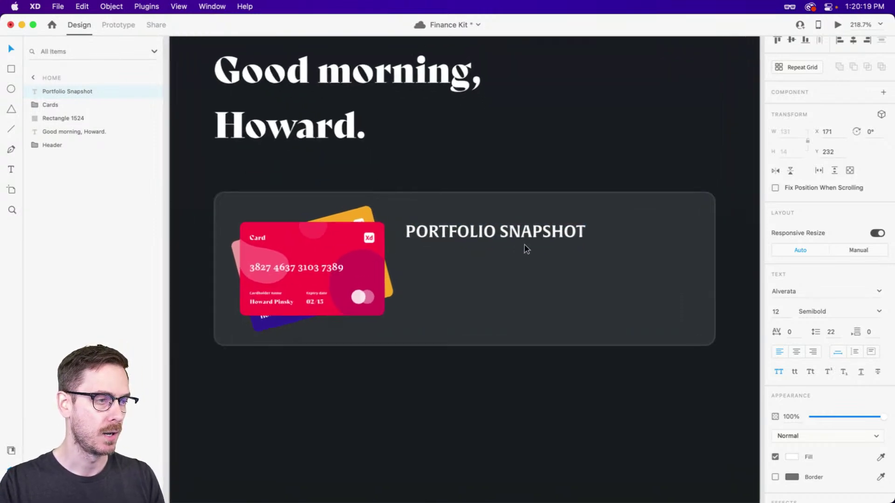
left_click_drag(524, 219, 523, 248)
Duplicate the heading and change the copy to '$1,921 total value' without all capitals
double_click(535, 252)
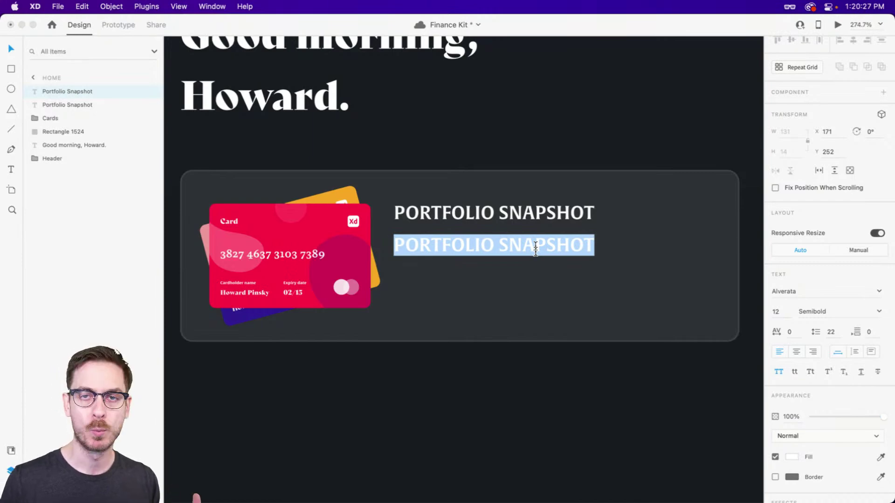
type("$19")
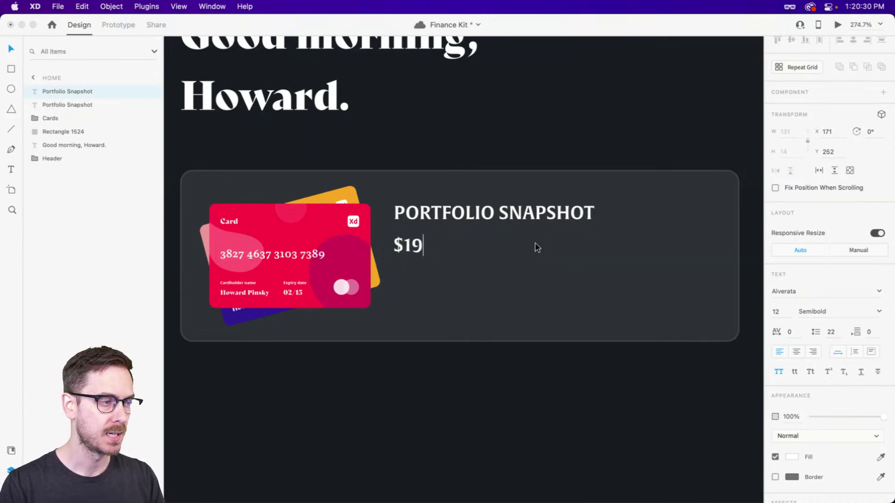
key("BackSpace")
type(",921")
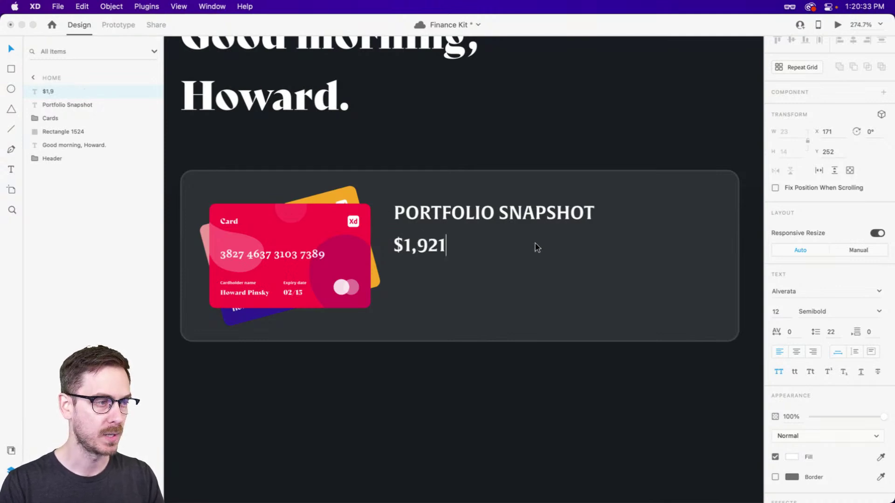
type(" TOTAL VALUE")
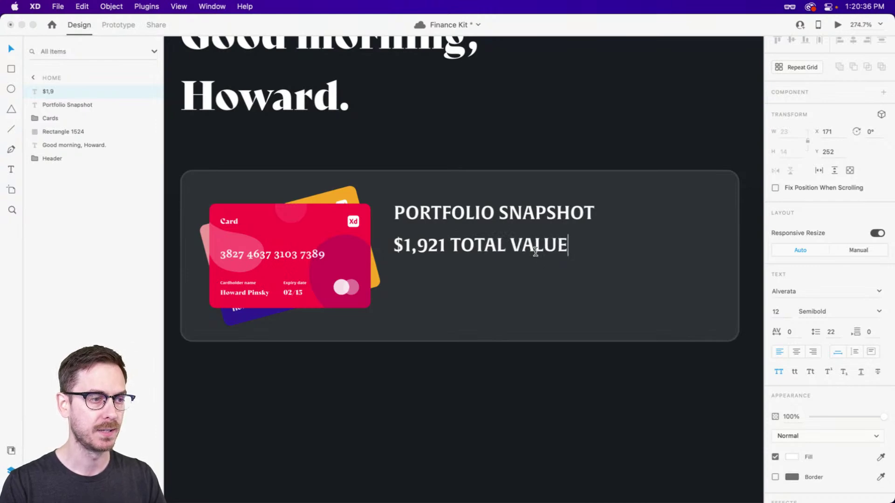
key("Escape")
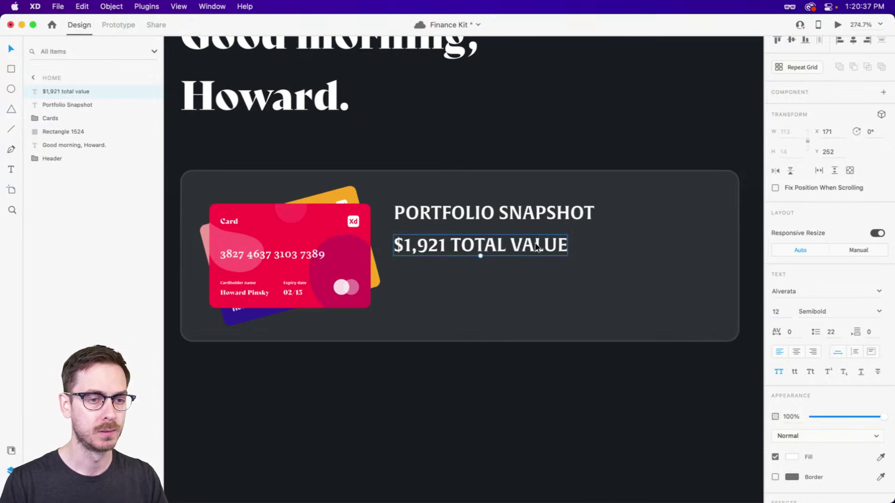
left_click(779, 373)
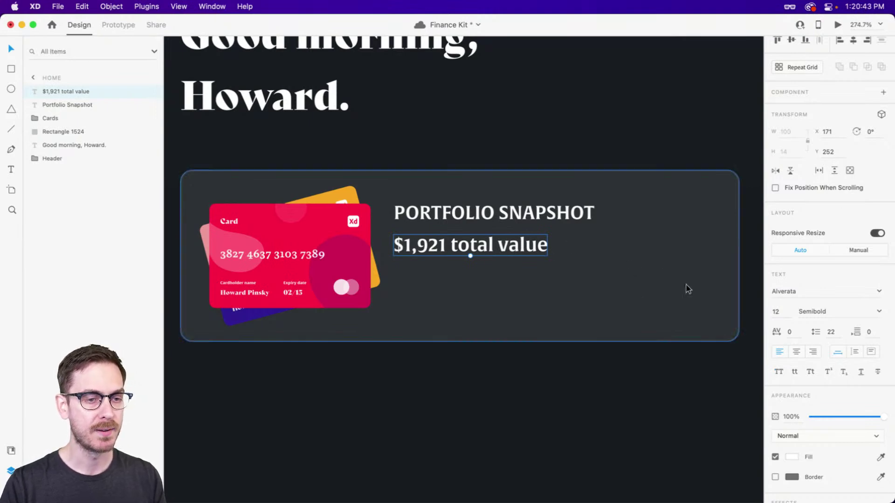
Make '$1,921 total value' Bold at size 18 and move it slightly lower
left_click(783, 318)
key("Up")
key("Up")
key("Up")
key("Up")
key("Up")
key("Up")
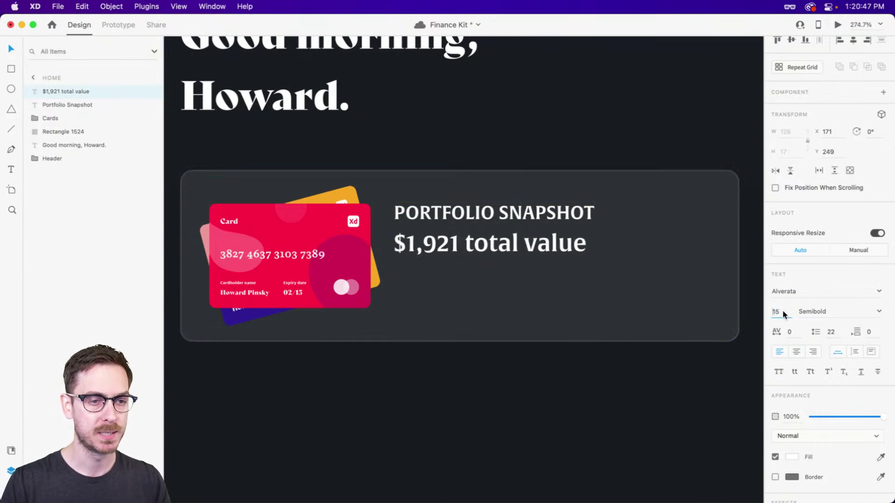
key("Return")
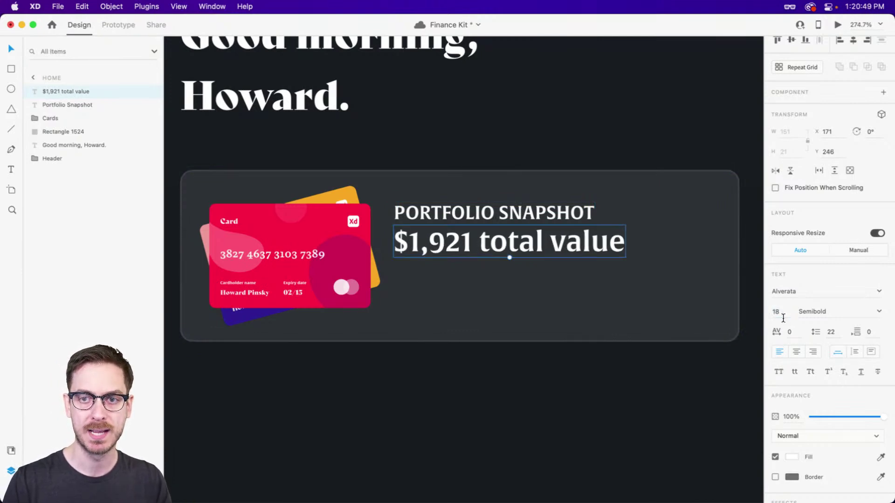
left_click(879, 311)
left_click(812, 396)
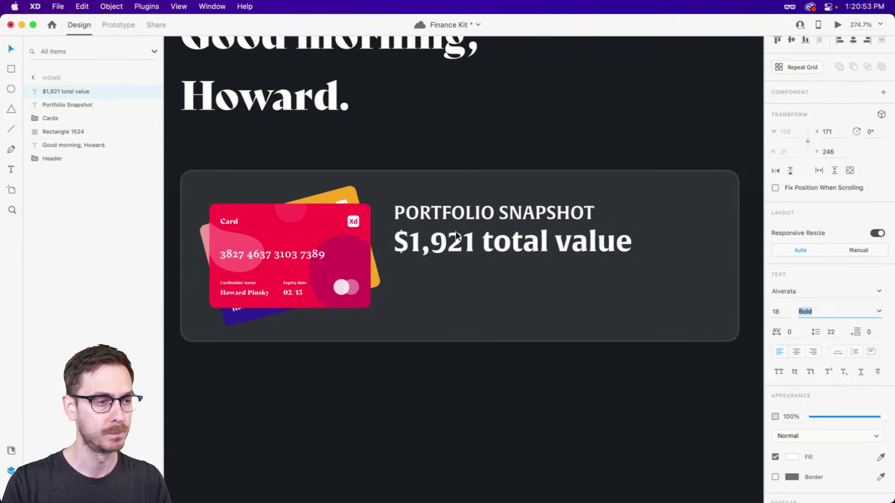
left_click_drag(451, 238, 451, 242)
scroll(481, 283, "down", 2)
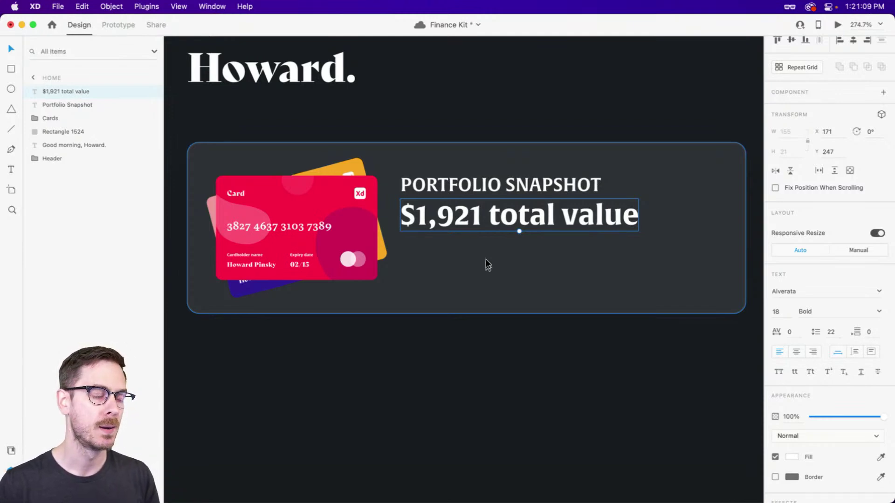
Save the Finance Kit document and bring the card's text area into view
key("super+s")
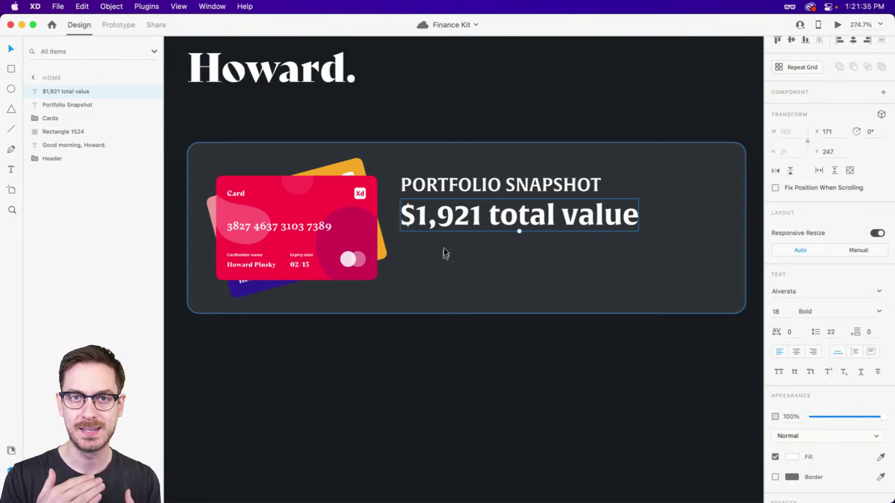
scroll(444, 248, "up", 3)
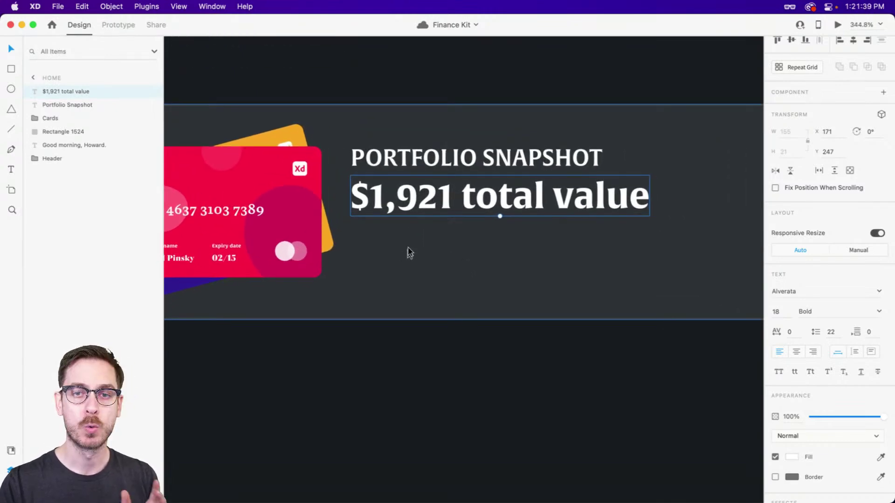
scroll(442, 249, "right", 2)
key("l")
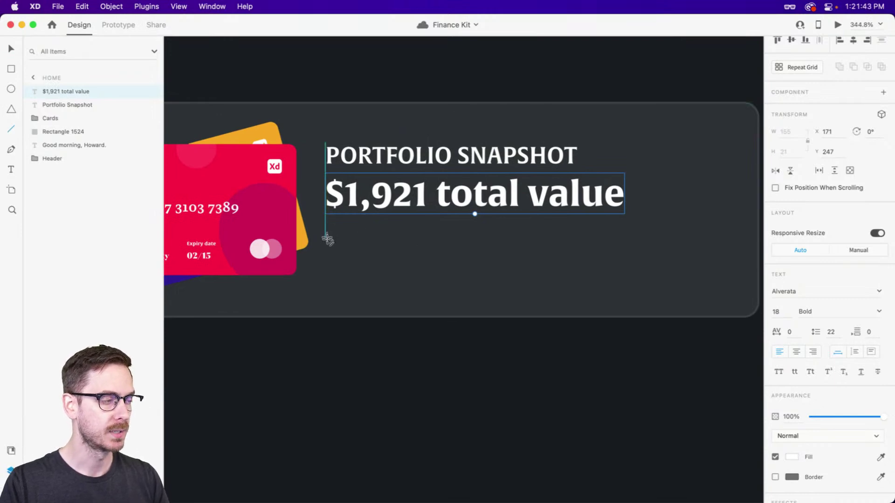
Draw a line under the total value text, save, and colour it green #3FE592
mouse_move(325, 236)
left_mouse_down()
mouse_move(466, 236)
mouse_move(423, 237)
mouse_move(438, 236)
left_mouse_up()
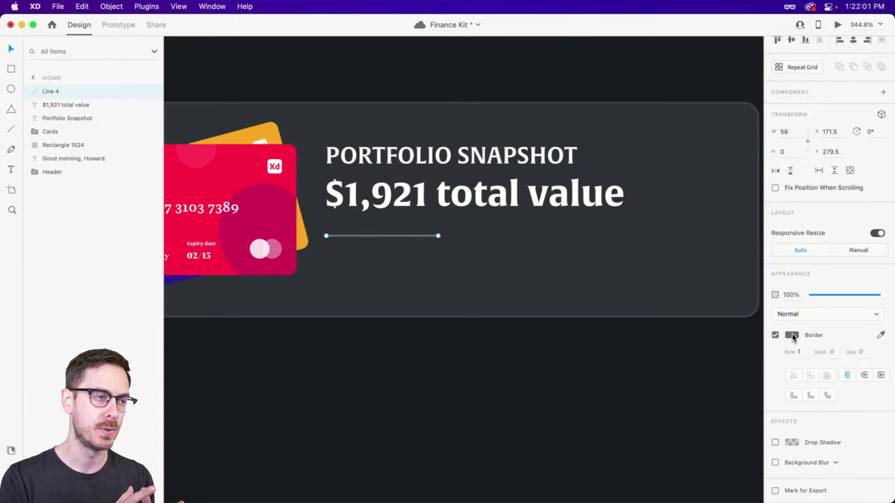
key("super+s")
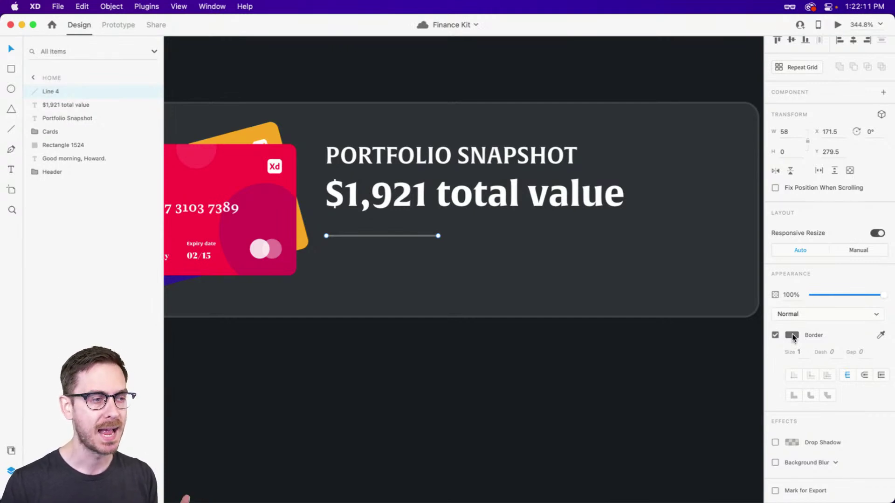
left_click(792, 335)
left_click_drag(760, 326, 755, 337)
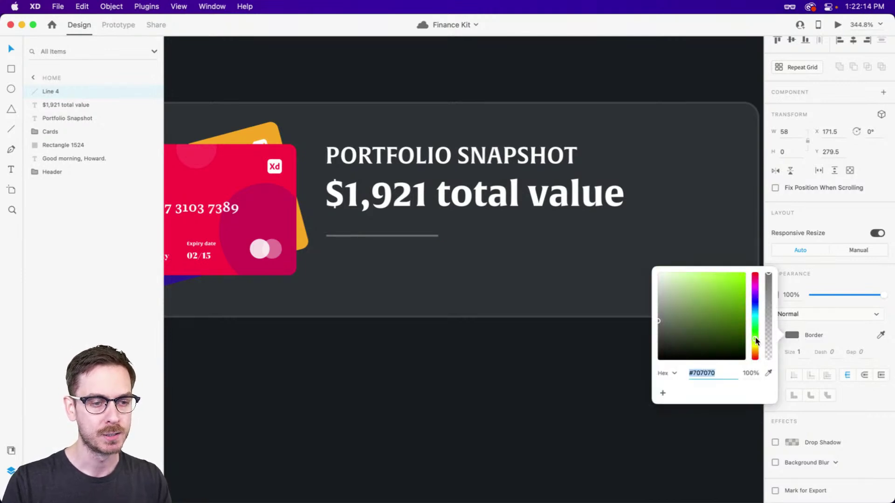
left_click(720, 282)
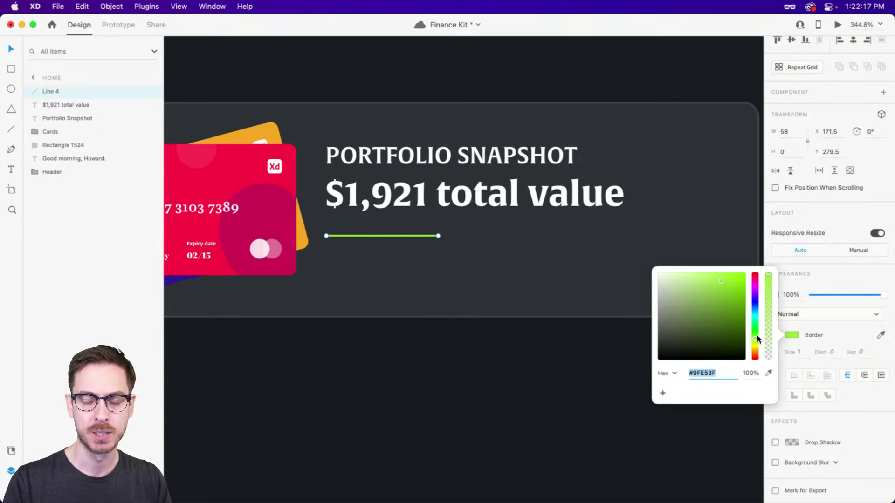
left_click_drag(757, 338, 757, 325)
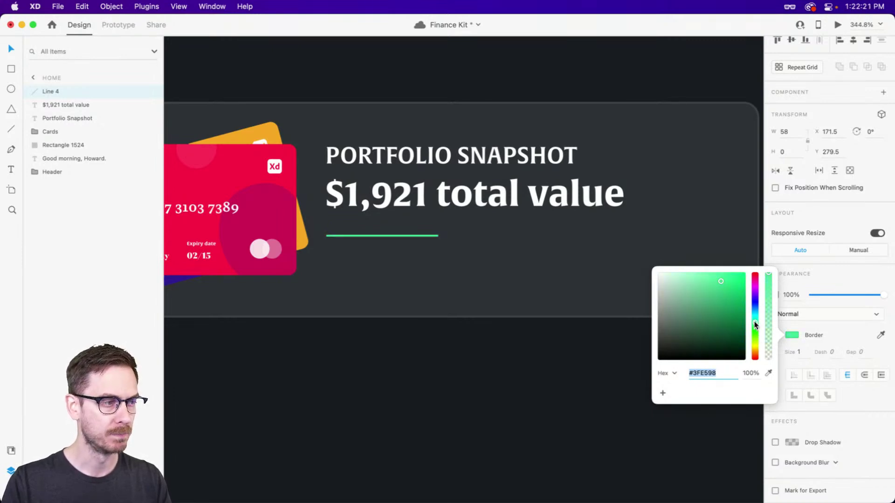
Give the green line round caps and 2 px thickness, then shift and shorten it
left_click(863, 373)
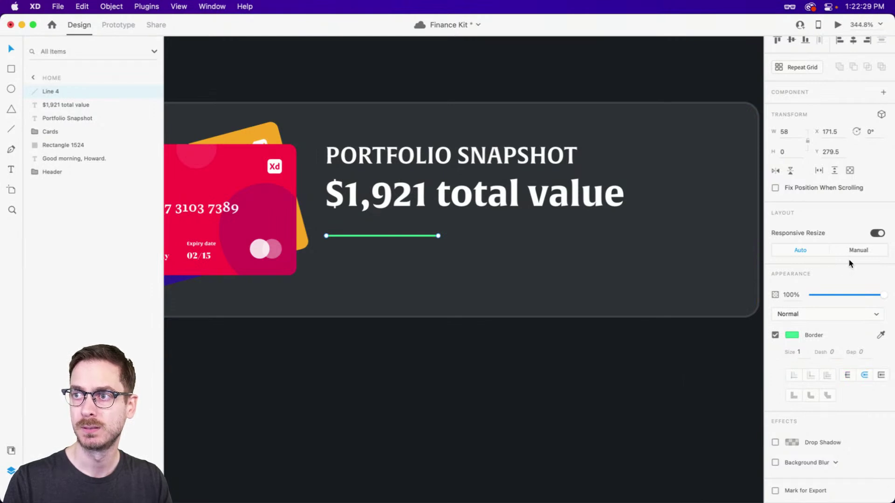
left_click(800, 353)
type("2")
key("Return")
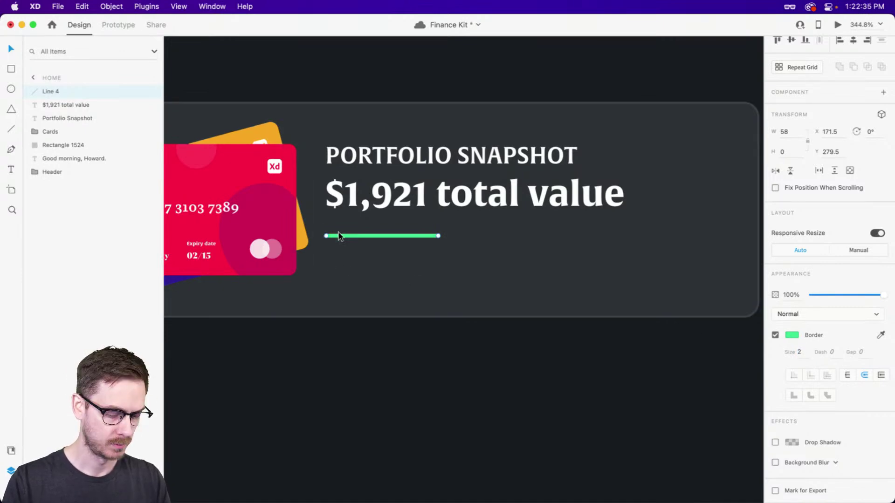
left_click_drag(339, 236, 341, 237)
key("super+Left")
key("super+Left")
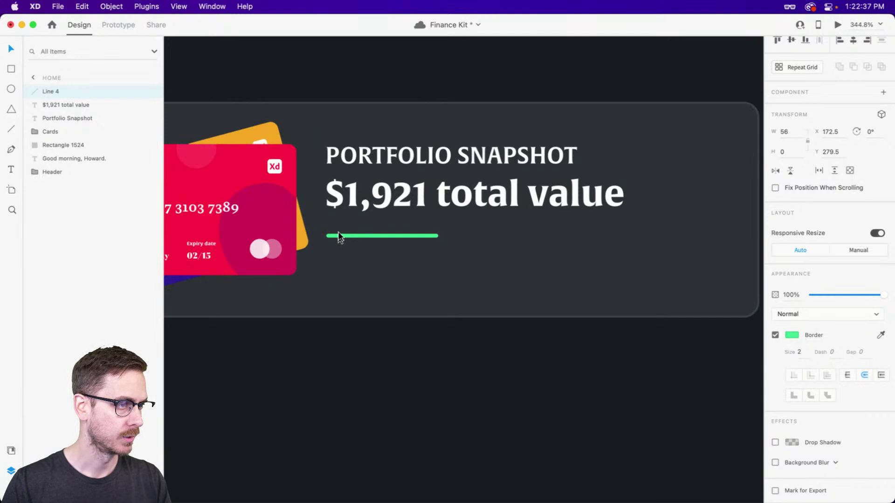
scroll(338, 236, "up", 2)
left_click_drag(342, 242, 372, 230)
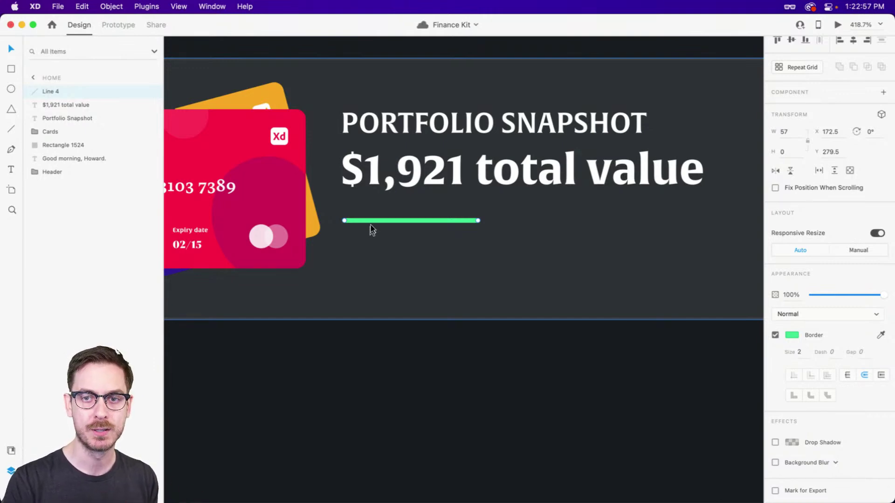
Add '$1,204' at size 10 below the green line, aligned to its left edge
key("t")
left_click(349, 250)
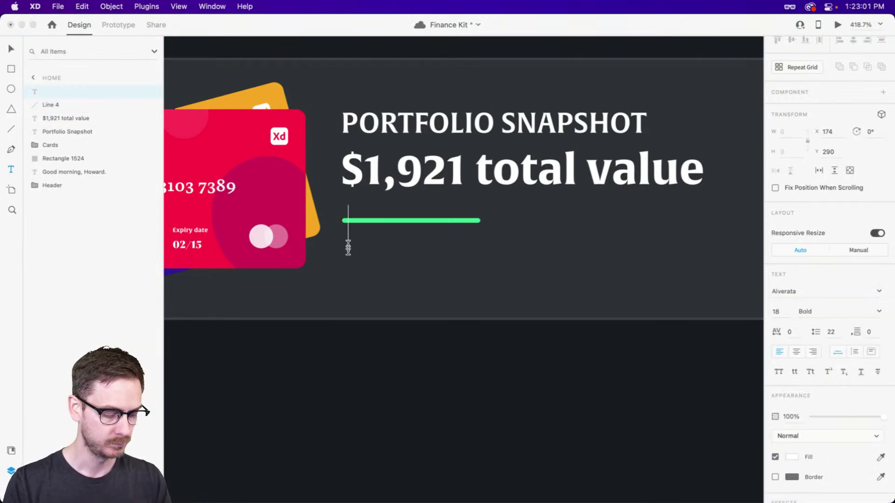
type("$1,2")
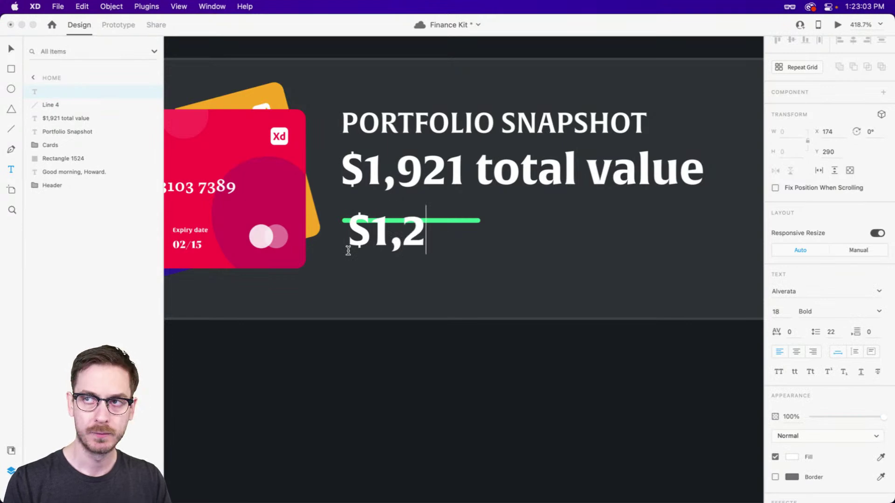
type("04")
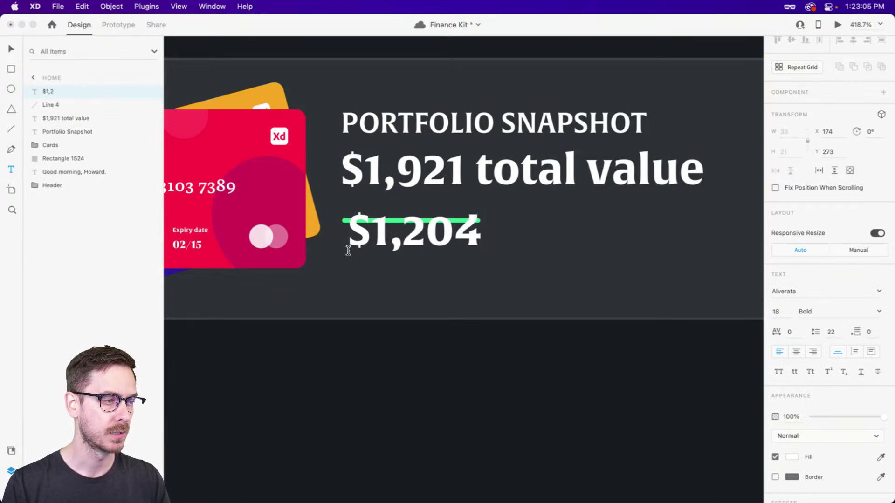
key("Escape")
left_click_drag(380, 222, 373, 244)
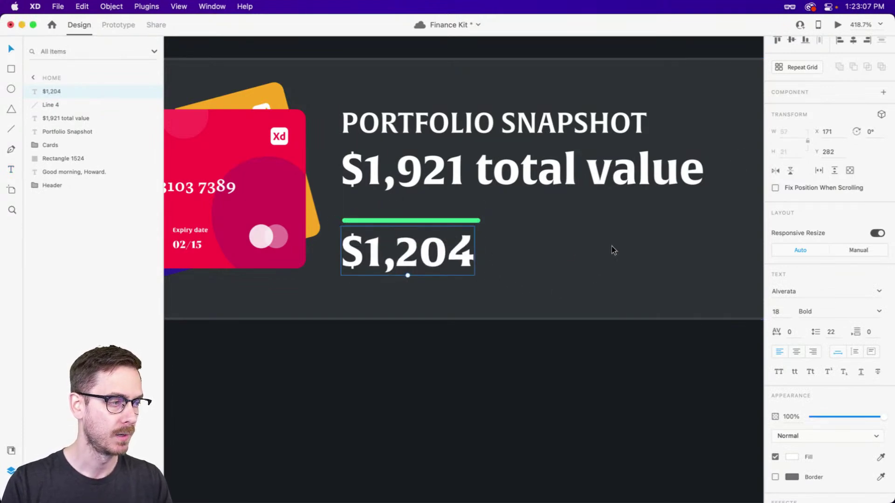
left_click(778, 311)
type("10")
key("Return")
left_click_drag(395, 256, 479, 231)
Turn the duplicate into a 'Cash' label, Semibold size 8 at 50% opacity
double_click(471, 249)
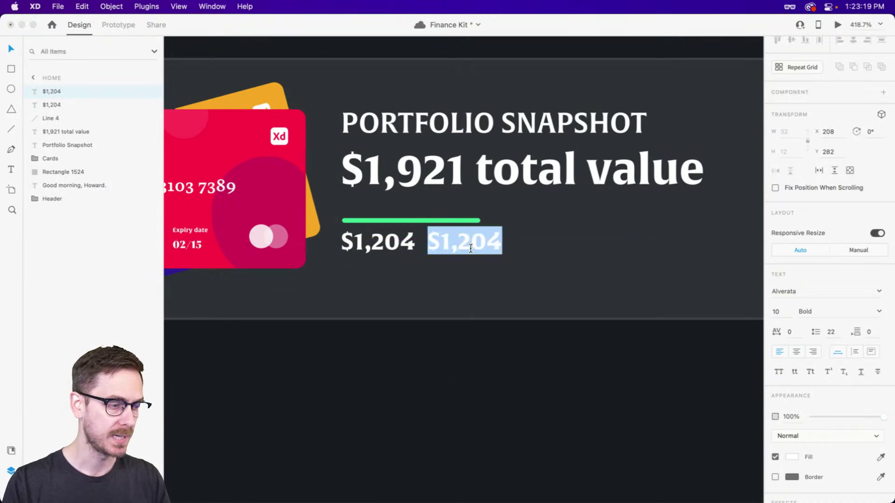
type("Cash")
key("Escape")
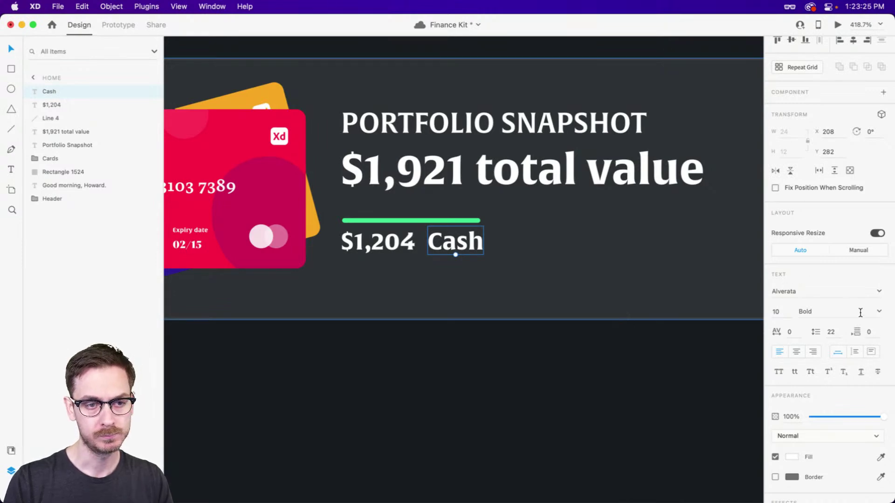
left_click(880, 312)
left_click(817, 379)
left_click(779, 312)
type("8")
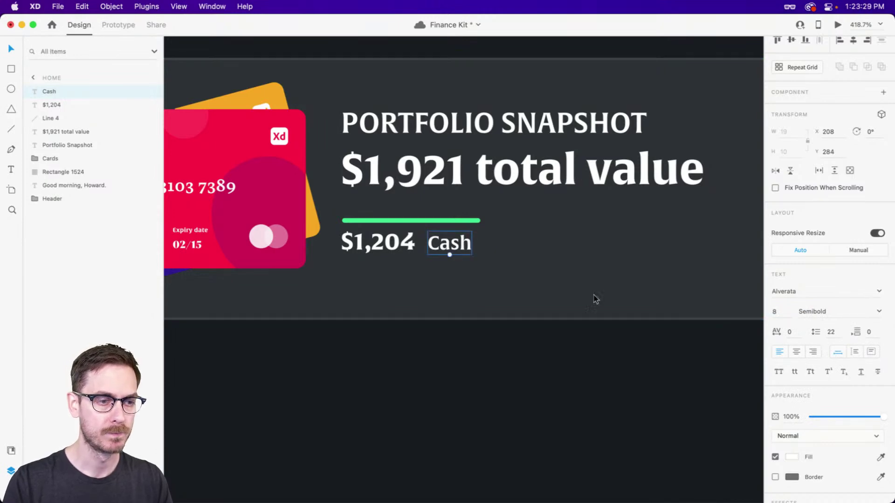
type("5")
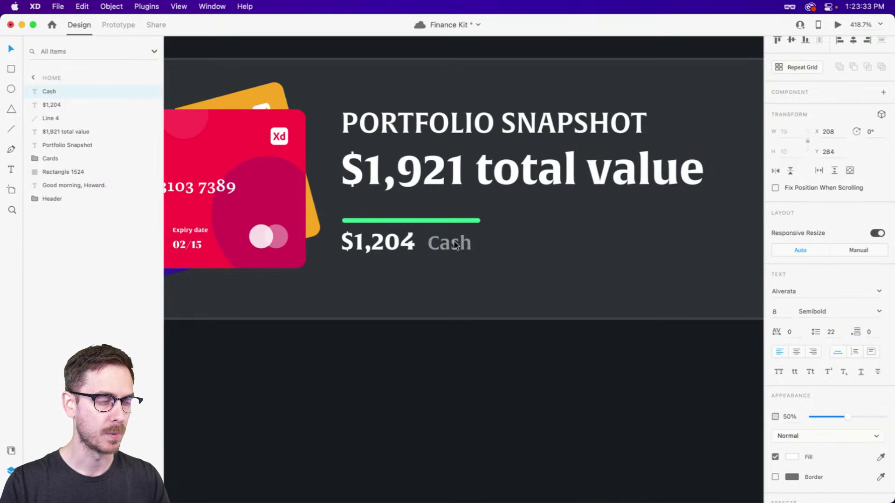
left_click_drag(451, 241, 447, 241)
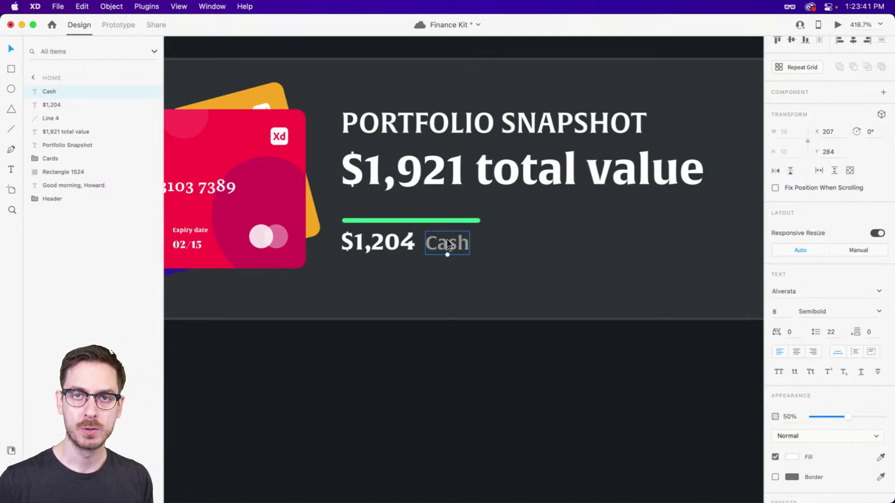
Preview the Home screen, save, and tap the portfolio card to test its transition and return
key("super+Return")
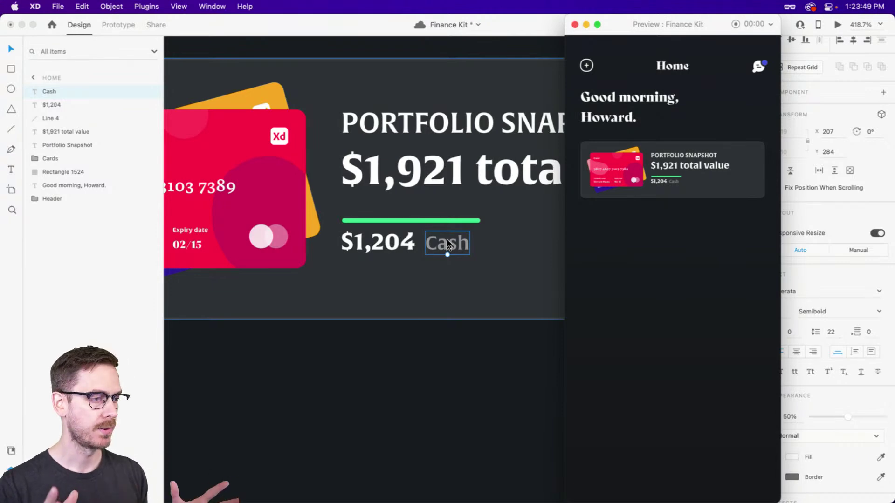
key("super+s")
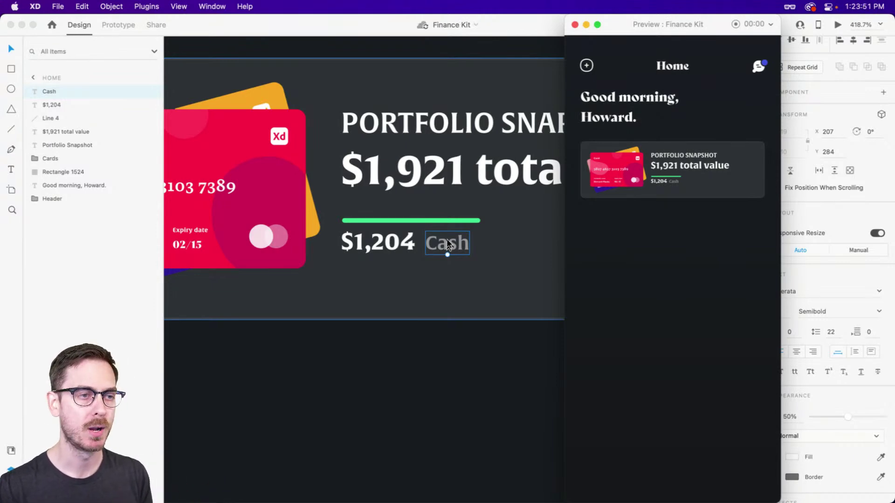
left_click(679, 184)
left_click(679, 183)
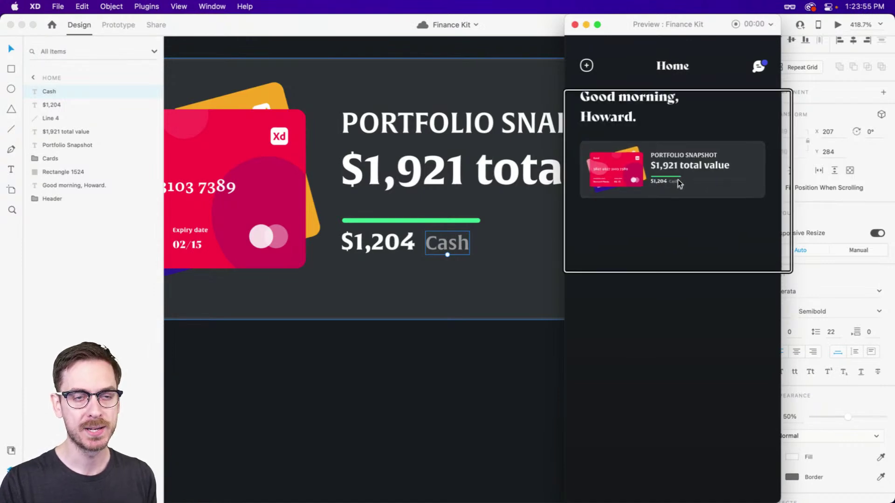
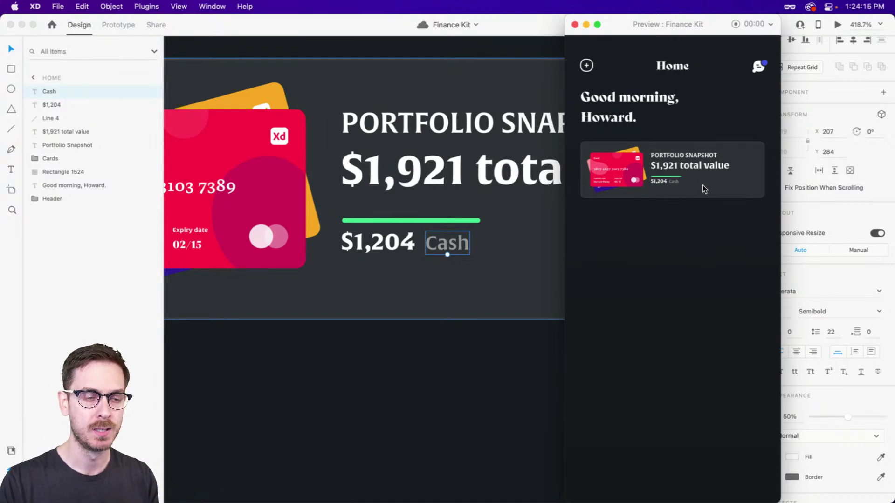
Raise the Cash label from size 8 to 10 and nudge it 1 px left toward $1,204
key("super+w")
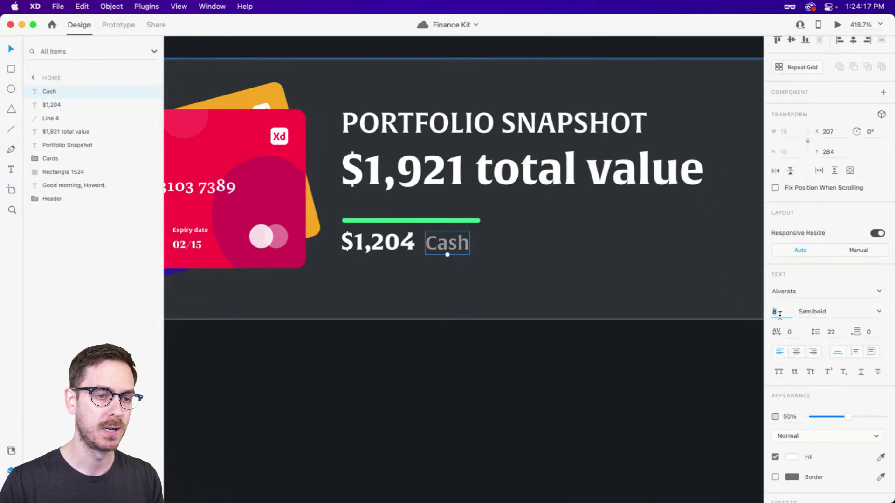
key("Up")
key("Up")
key("super+Return")
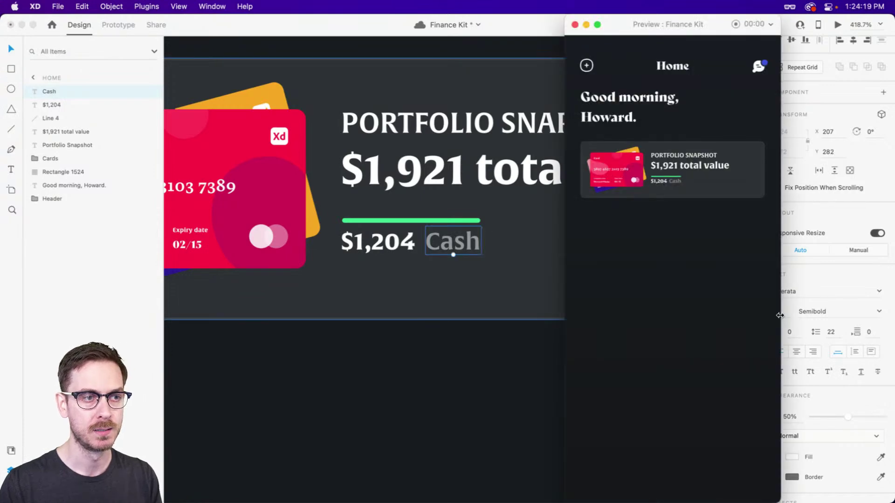
key("super+w")
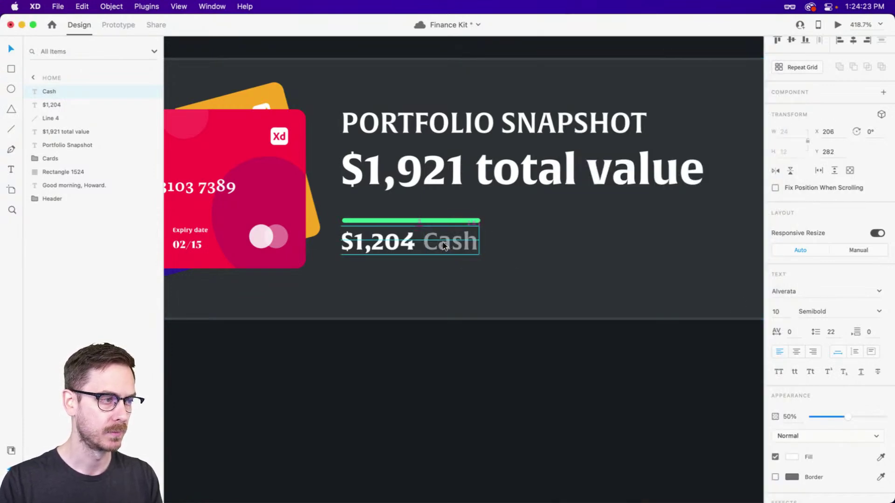
key("Left")
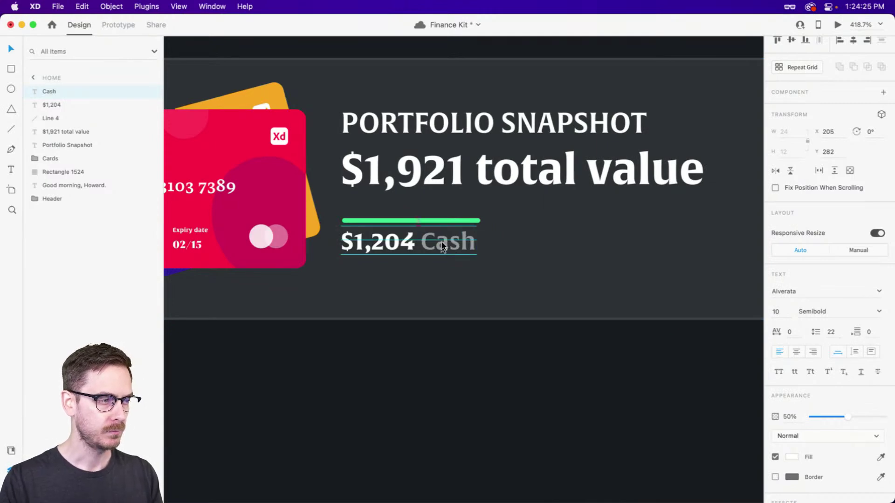
scroll(448, 250, "up", 5)
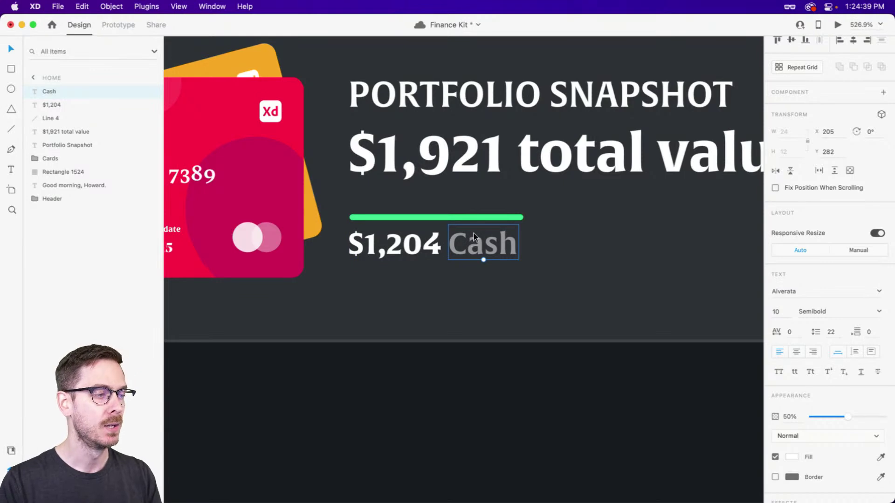
Test-edit the amount text, changing $1,204 to $910
left_click(392, 245)
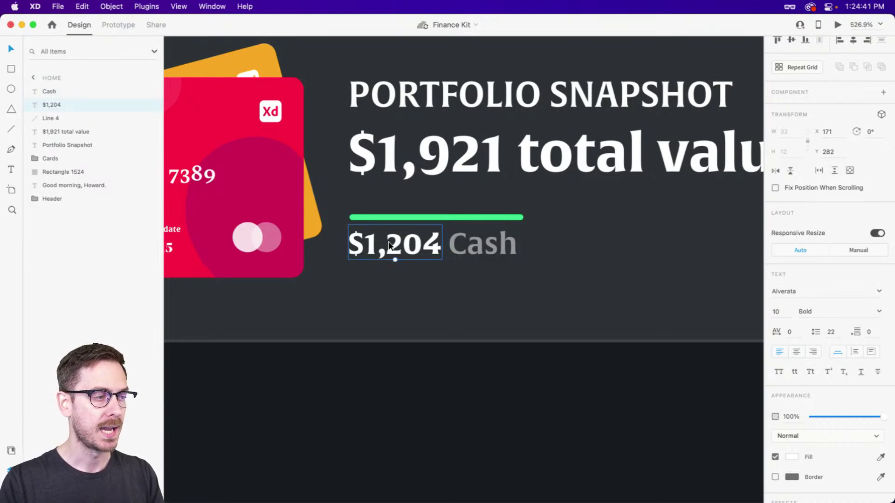
left_click(487, 250)
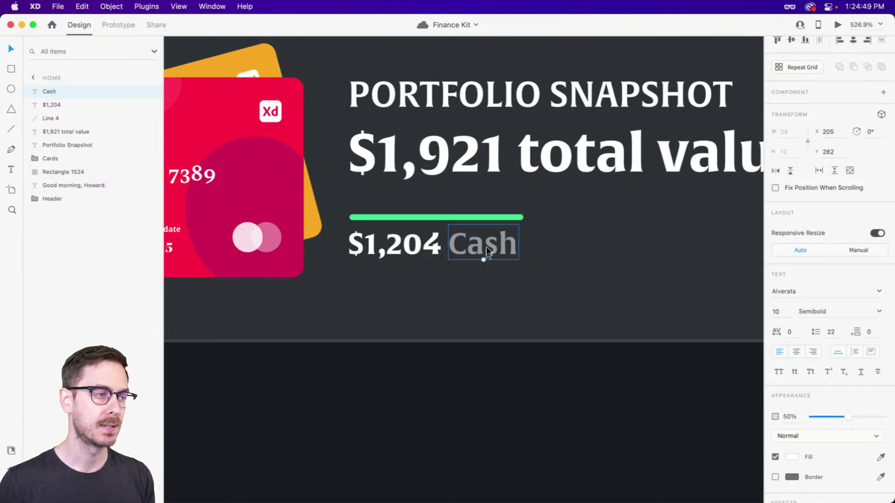
left_click(414, 158)
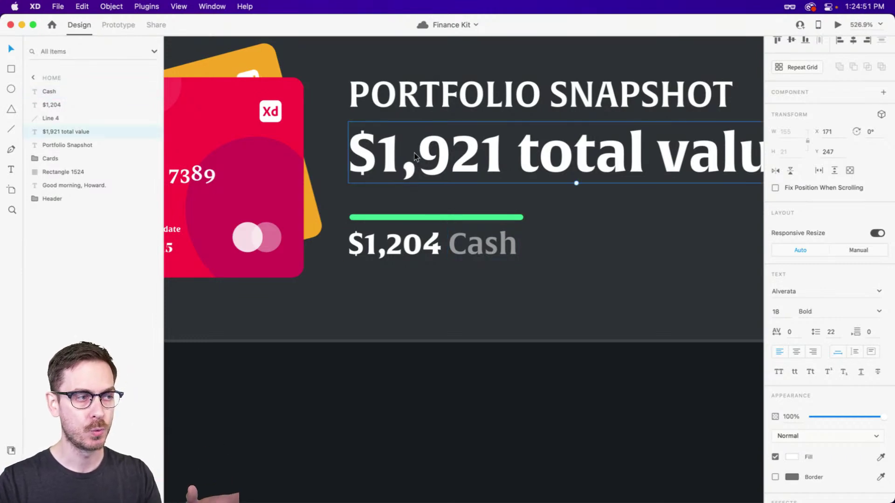
left_click(377, 252)
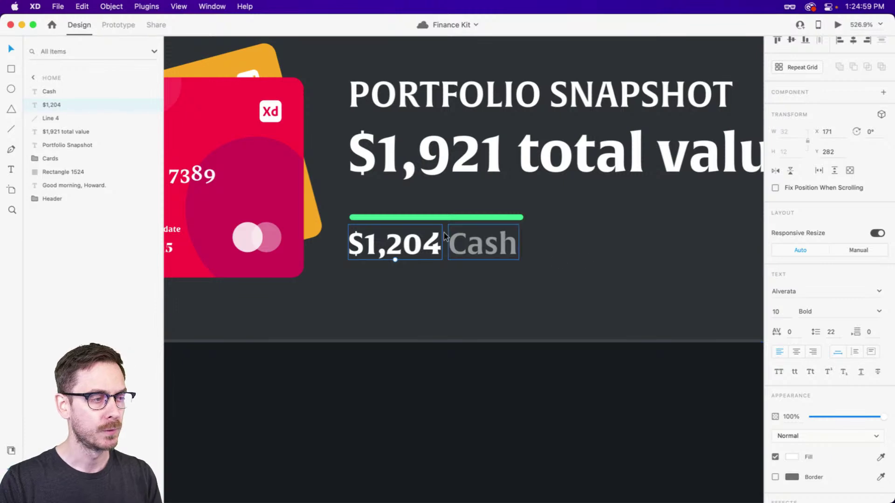
double_click(397, 245)
left_click(353, 259)
left_click_drag(366, 250, 453, 242)
type("910")
key("Escape")
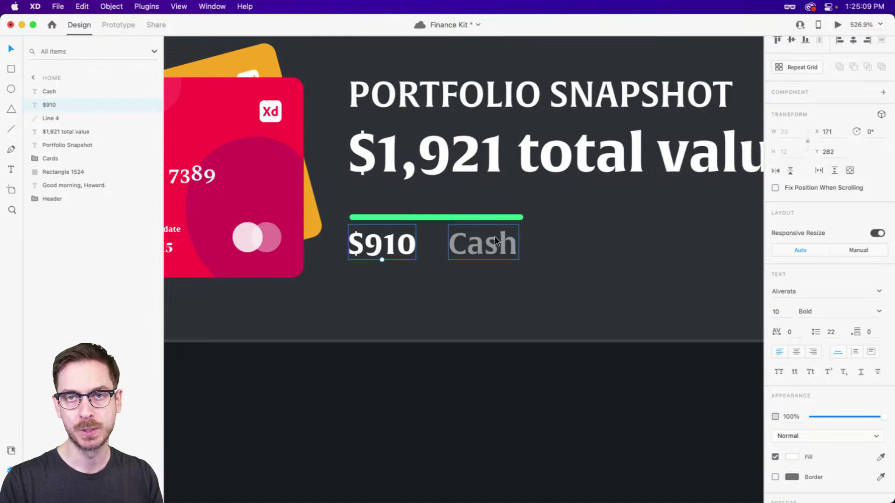
Try the Cash spacing, revert to $1,204, and group the amount with Cash
left_click_drag(495, 241, 468, 241)
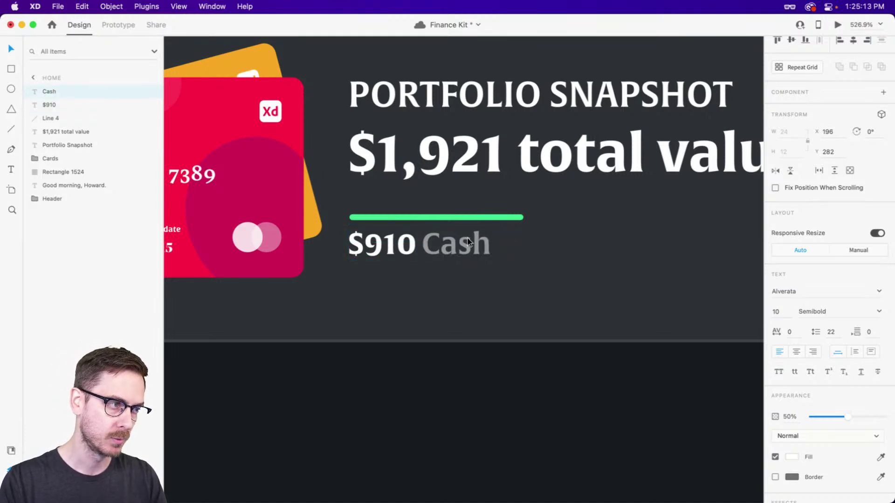
key("Right")
key("Right")
key("Right")
key("Right")
key("Right")
key("Right")
key("Right")
key("Right")
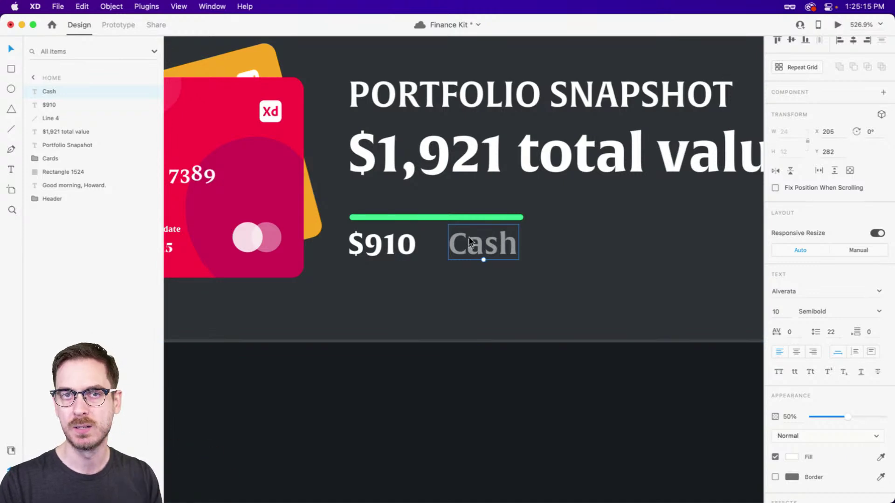
key("super+z")
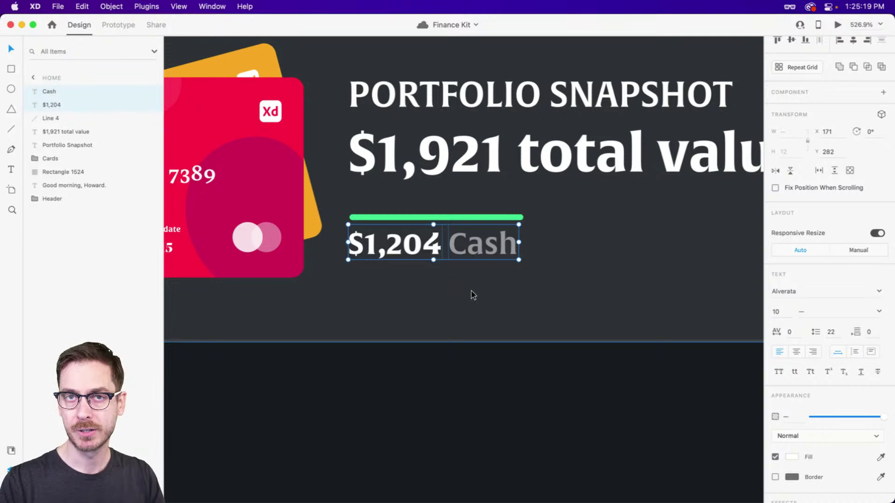
key("super+g")
Name the group 'Asset' and give it a horizontal stack with spacing 2
double_click(51, 92)
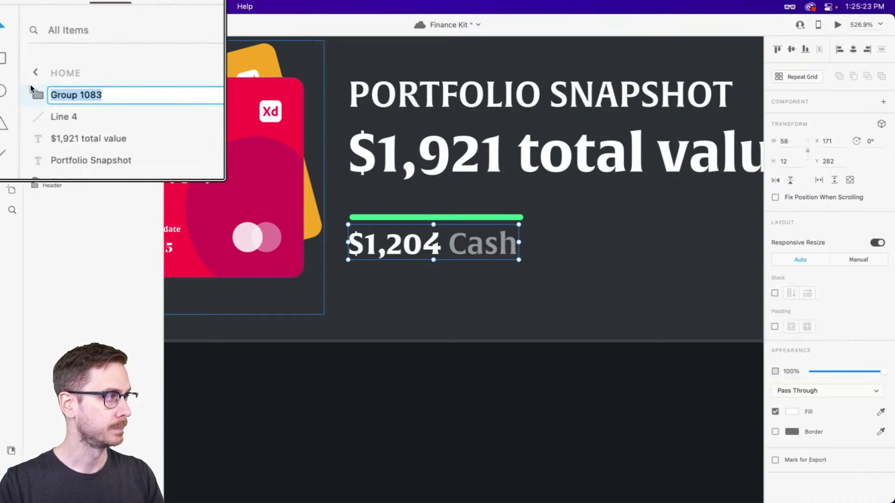
type("Asset")
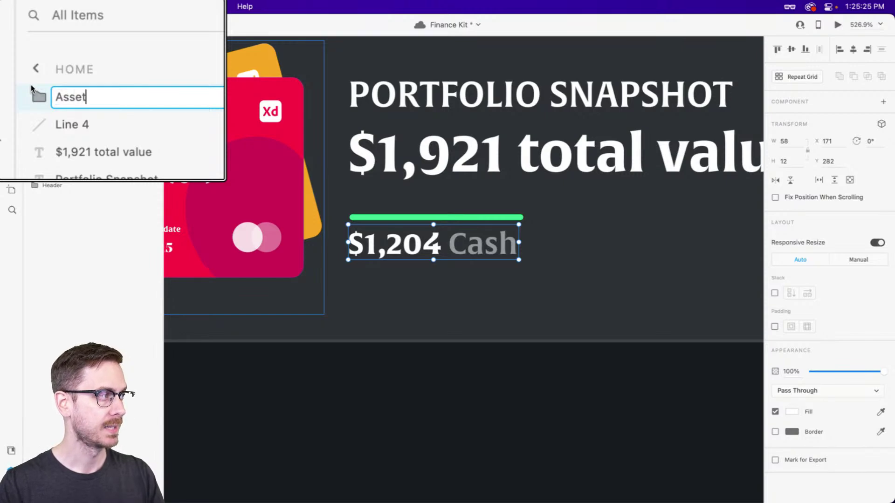
key("Return")
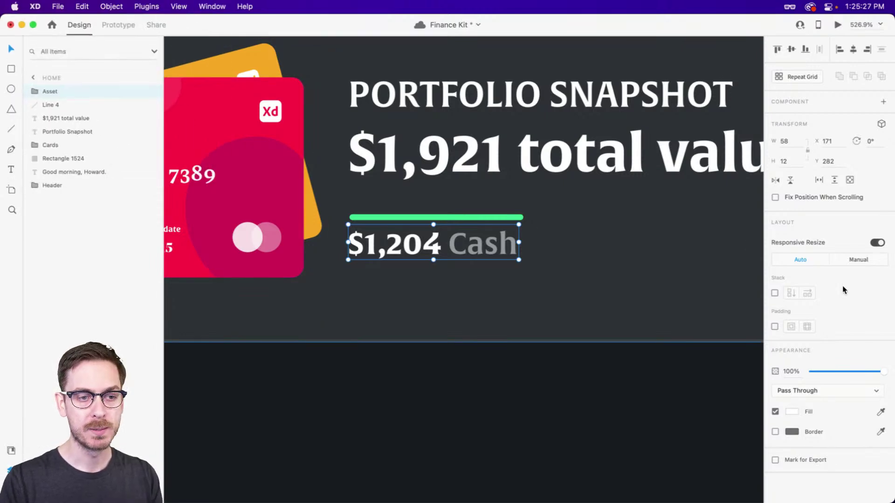
left_click(775, 293)
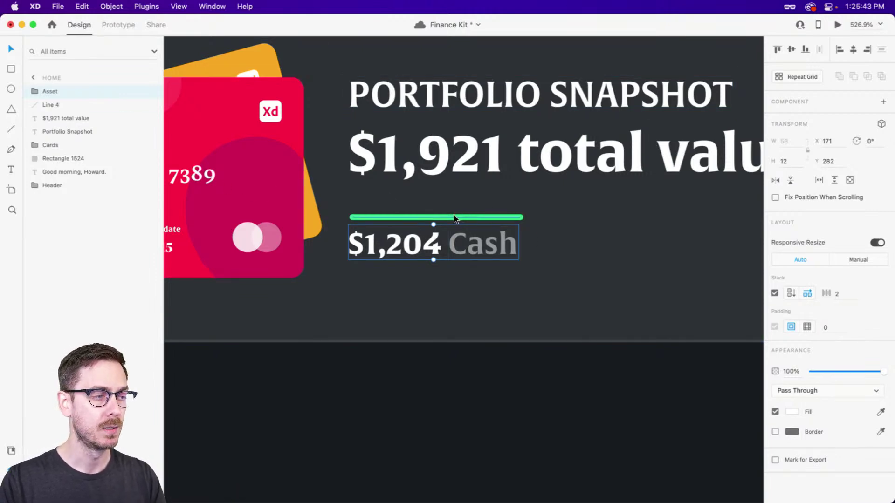
left_click(365, 216)
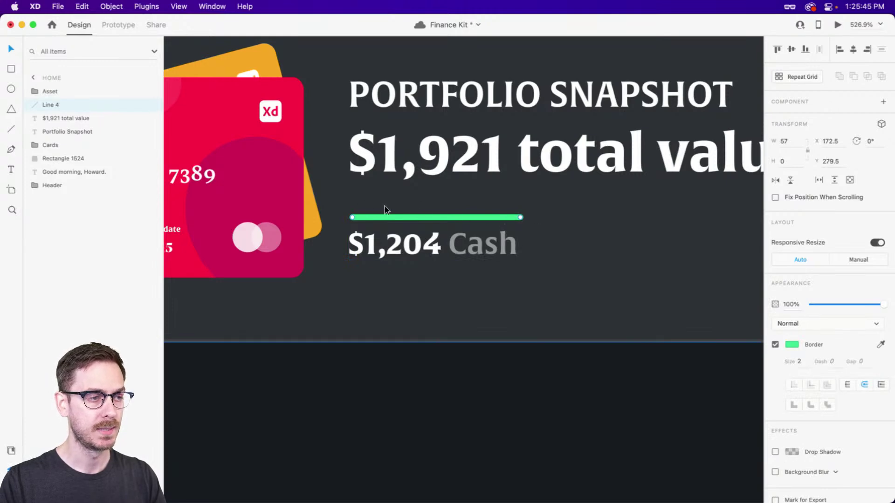
left_click(506, 241, "shift")
scroll(469, 244, "right", 3)
scroll(469, 245, "right", 2)
left_click_drag(335, 243, 557, 242)
left_click(605, 205)
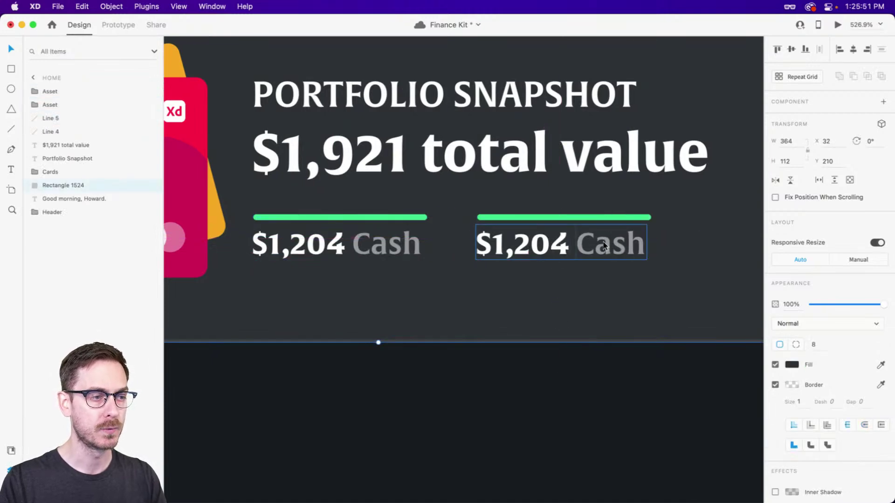
left_click(536, 243)
double_click(539, 242)
double_click(543, 245)
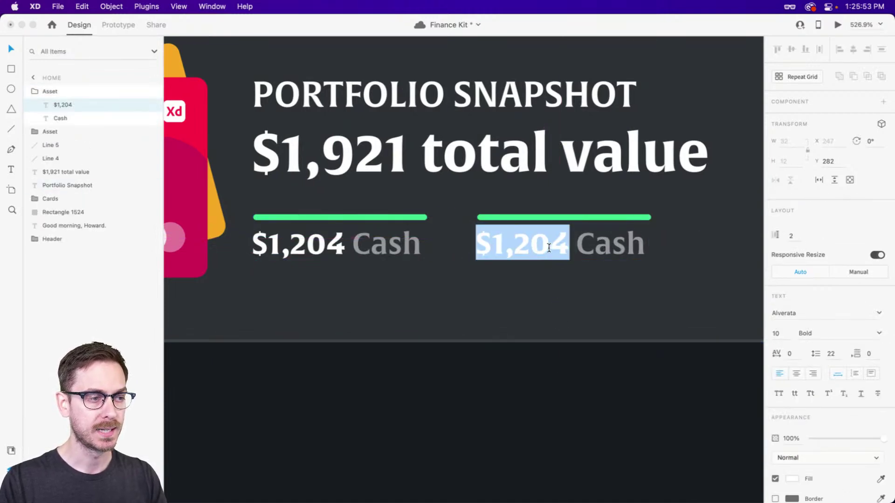
type("$901")
key("Escape")
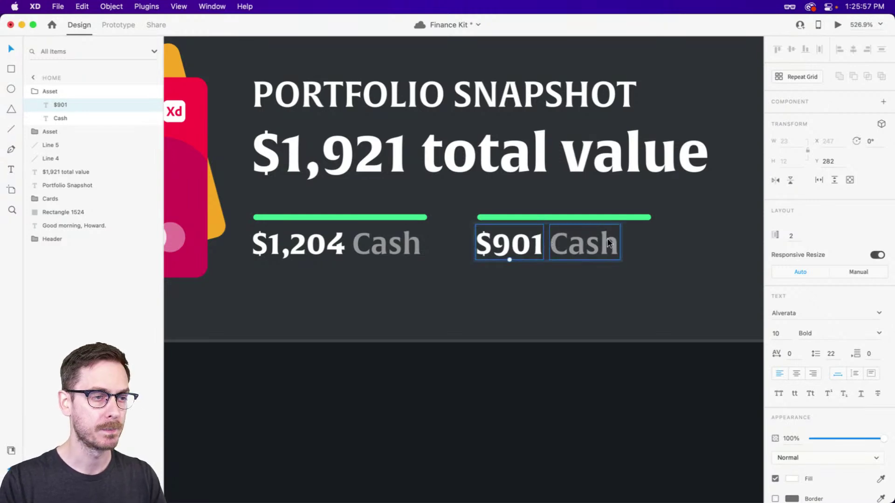
left_click(635, 217)
left_click_drag(648, 218, 578, 217)
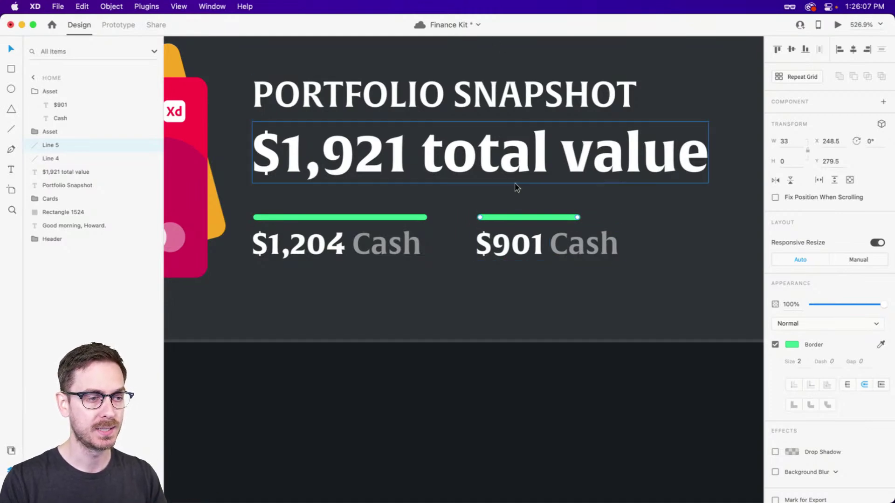
double_click(587, 244)
double_click(586, 243)
type("Stocks")
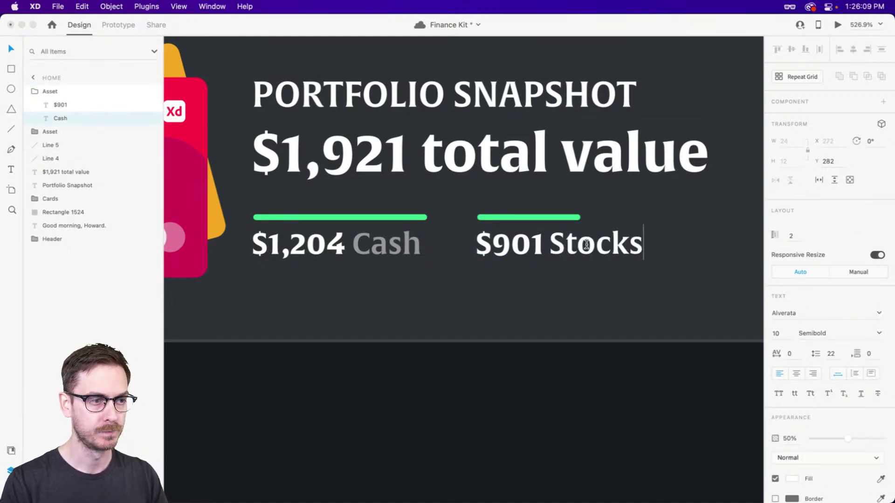
key("Escape")
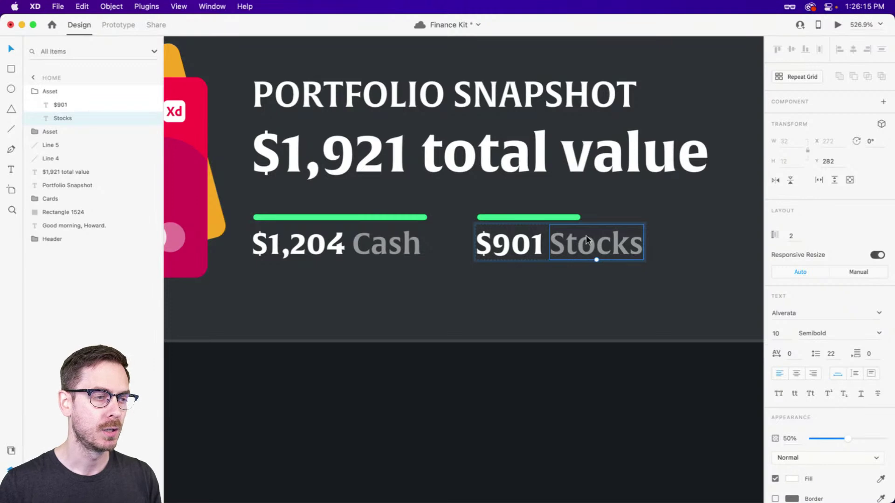
key("super+z")
key("super+z")
key("super+z")
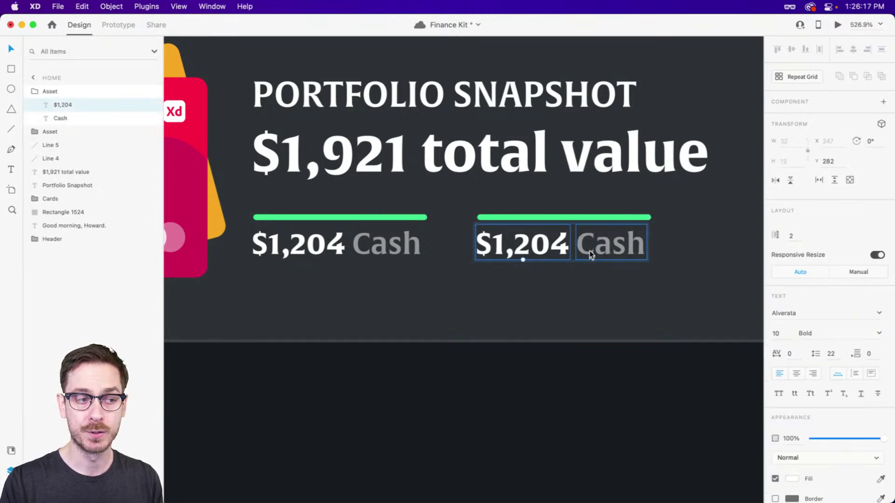
key("super+z")
scroll(480, 239, "left", 4)
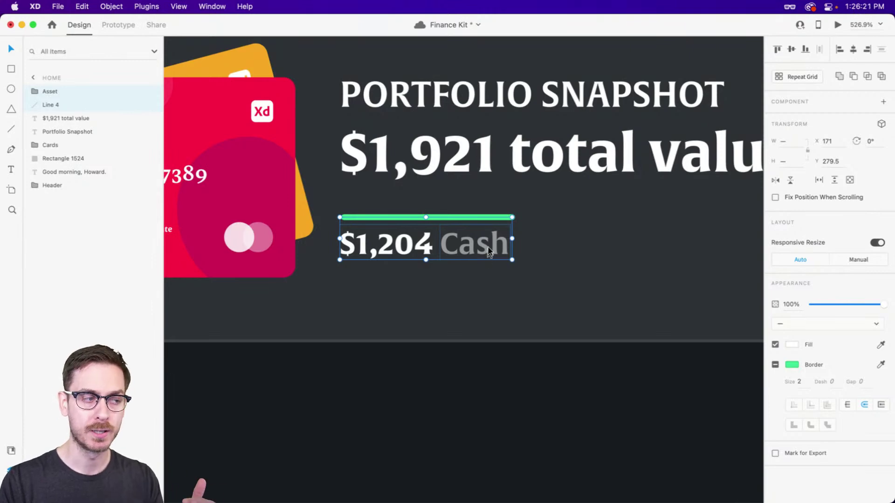
Stack Cash beneath the $1,204 amount and check the Asset group in preview
left_click(453, 255)
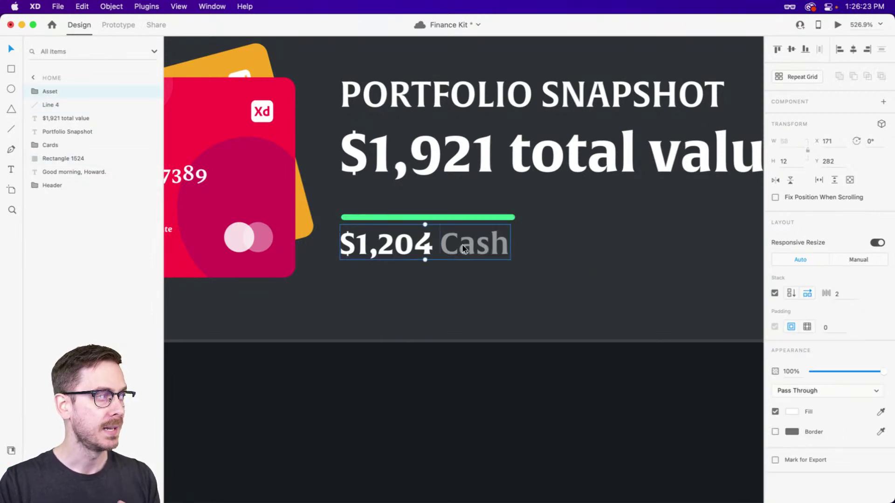
left_click(792, 292)
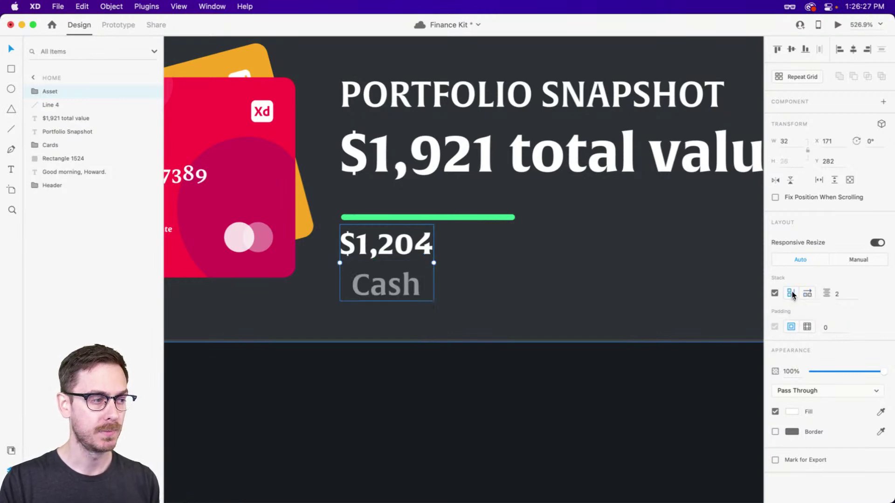
double_click(386, 284)
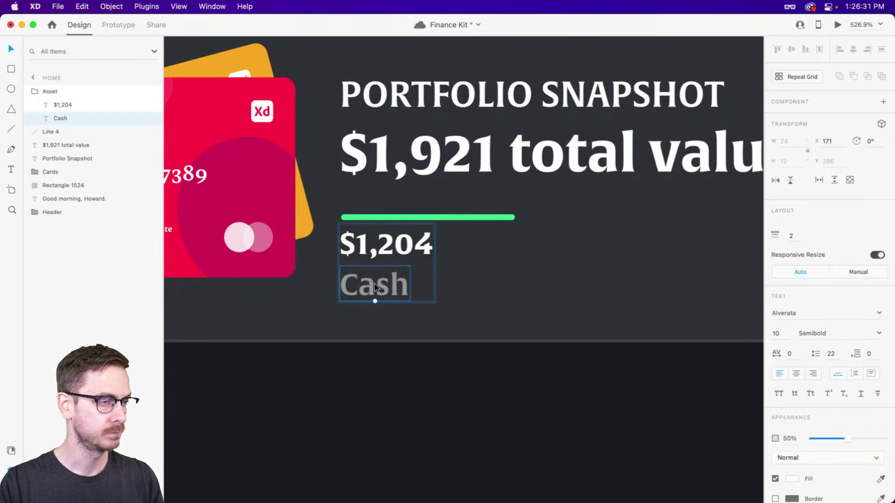
left_click(375, 282)
double_click(375, 277)
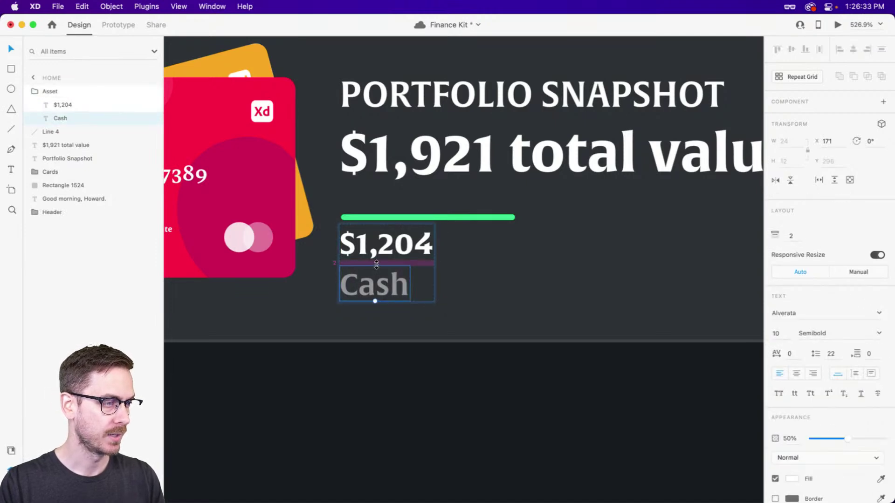
key("super+Return")
left_click(376, 265)
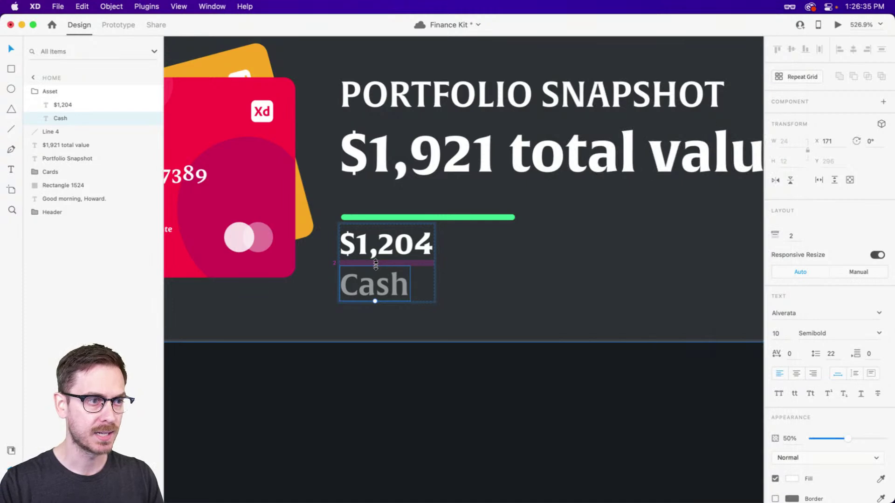
key("Escape")
key("Down")
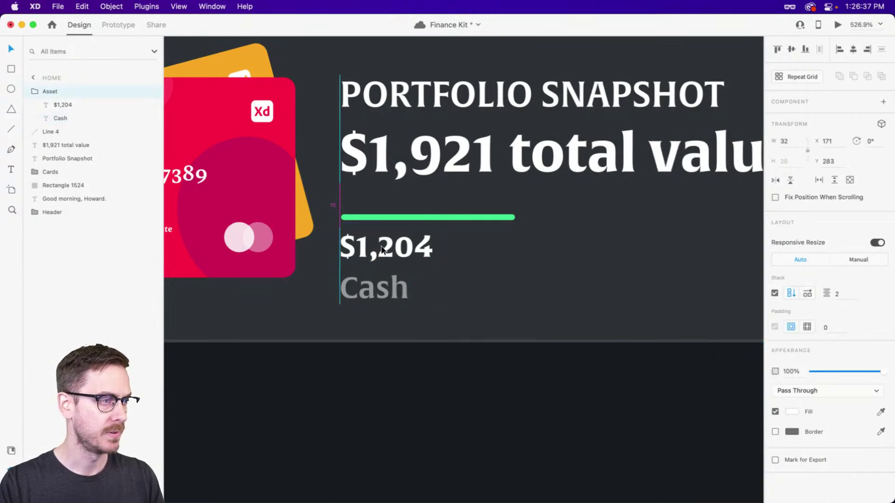
key("Up")
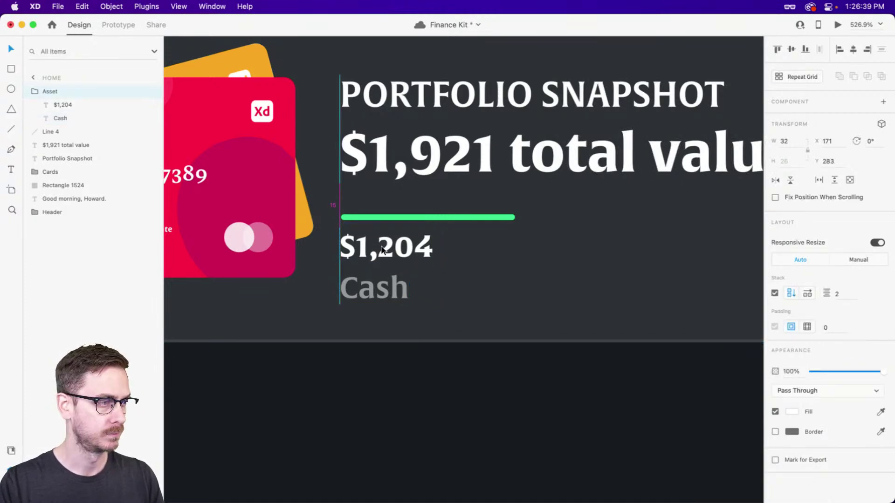
key("super+Return")
left_click(381, 250)
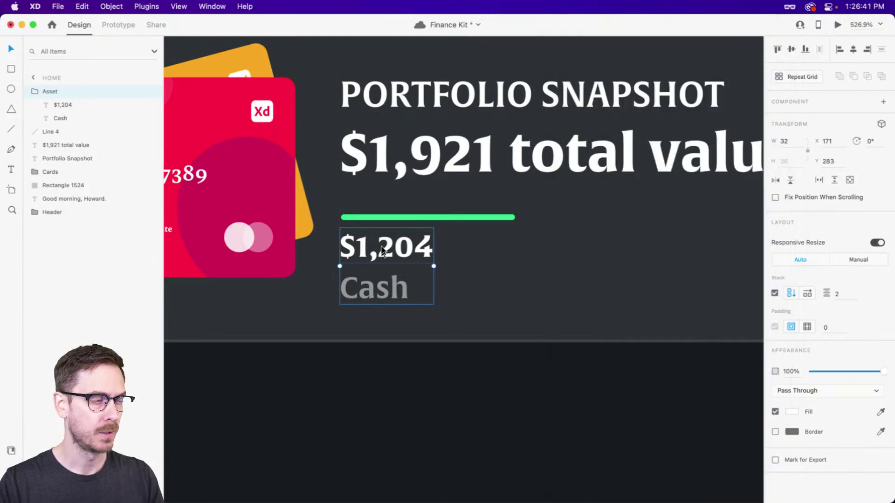
Group the green bar with the Asset group into a single card
left_click(420, 217, "shift")
key("super+g")
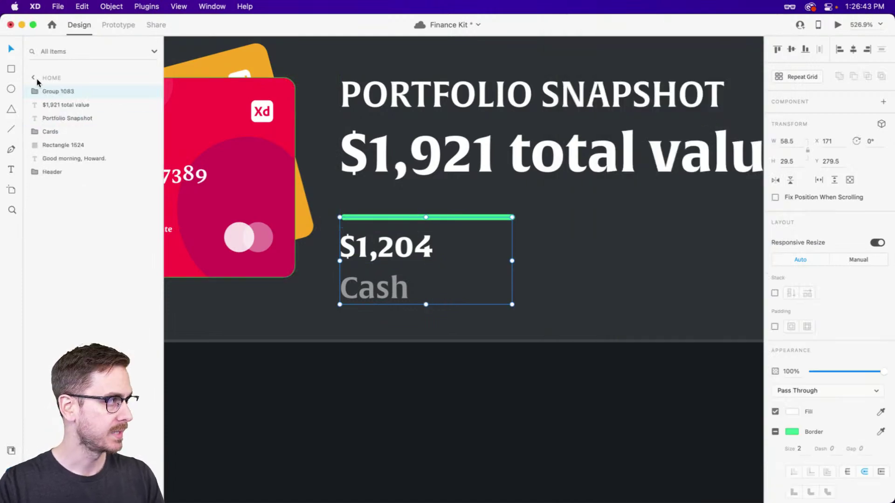
double_click(67, 92)
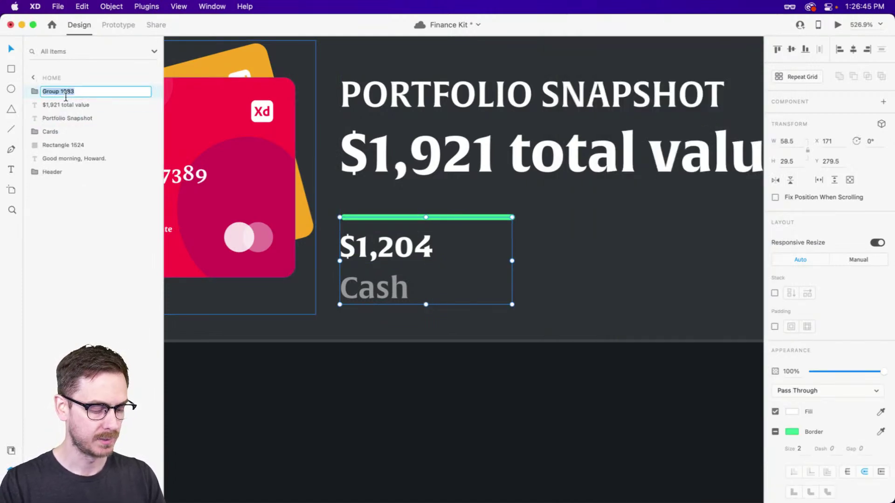
type("Da")
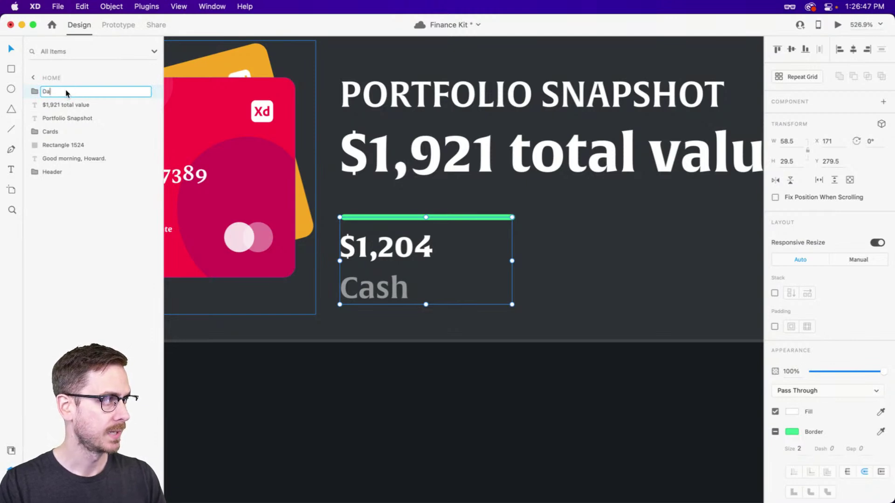
type("ash")
key("Return")
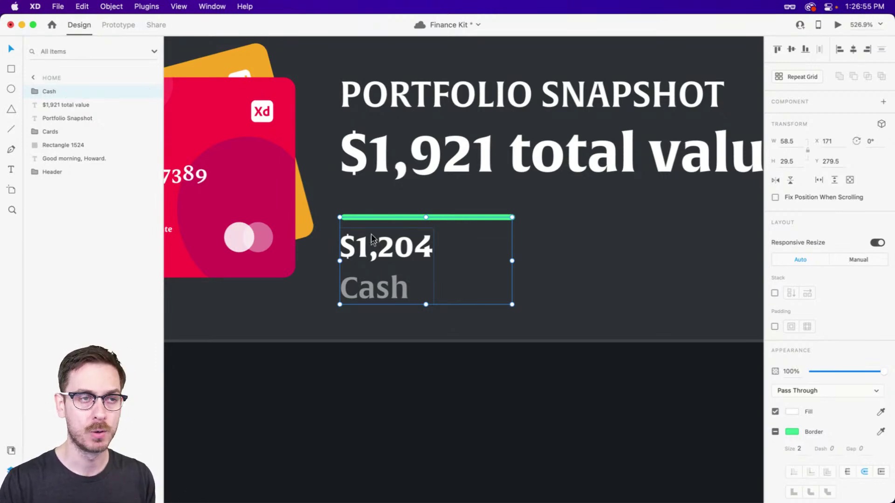
left_click_drag(409, 242, 409, 287)
key("super+z")
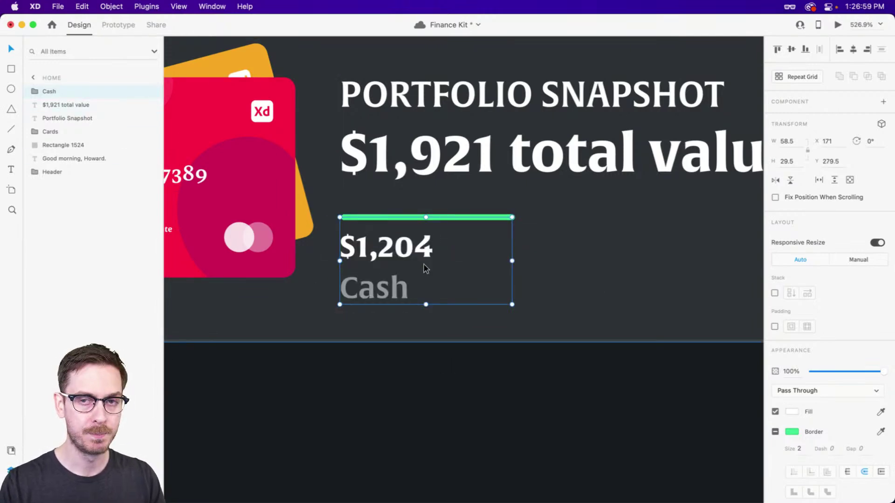
key("super+z")
Name the group 'Assets' with a horizontal stack, wrap the card as Cash, and duplicate it
double_click(57, 93)
type("Assets")
key("Return")
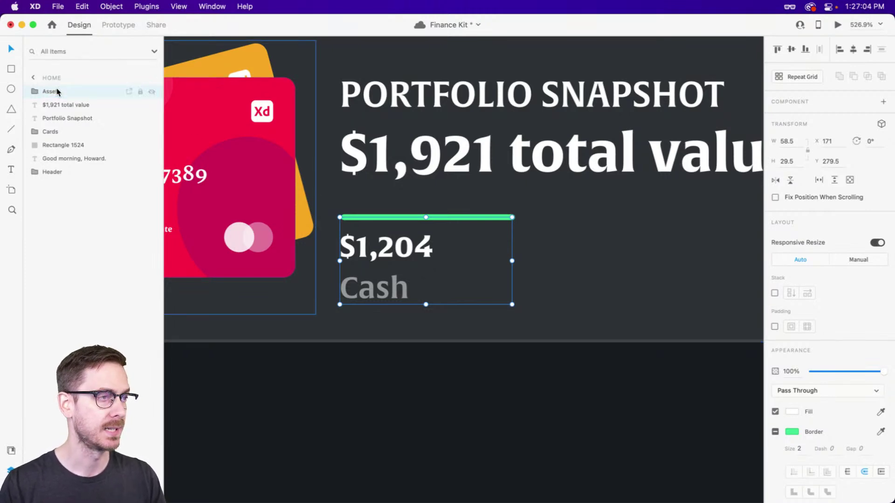
left_click(774, 293)
left_click(808, 294)
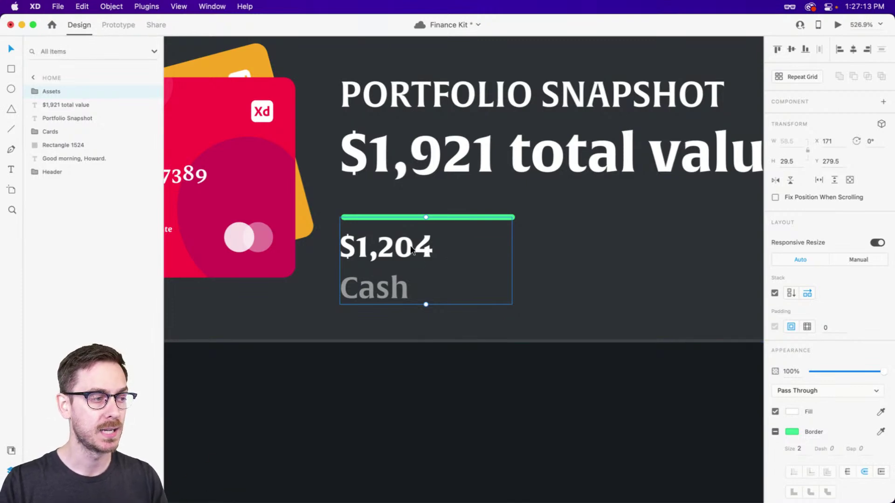
key("super+g")
key("super+d")
scroll(514, 238, "right", 3)
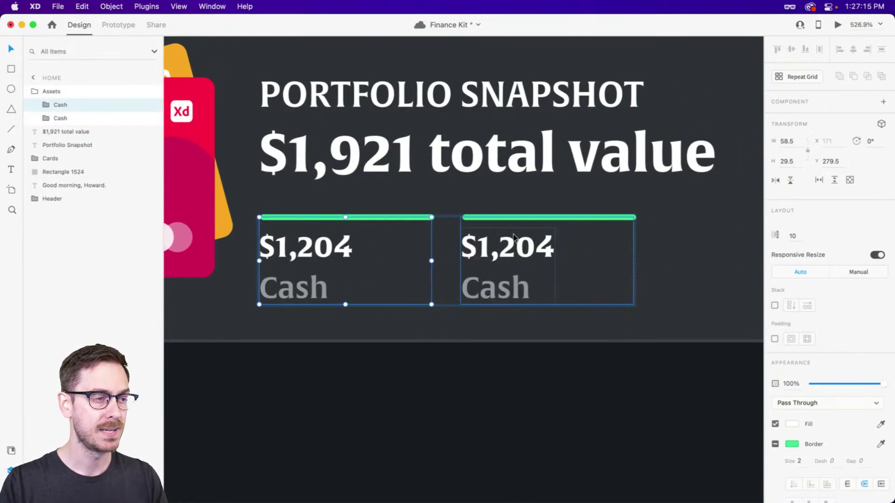
Change the second card's texts to '$491' and 'Stocks'
double_click(525, 246)
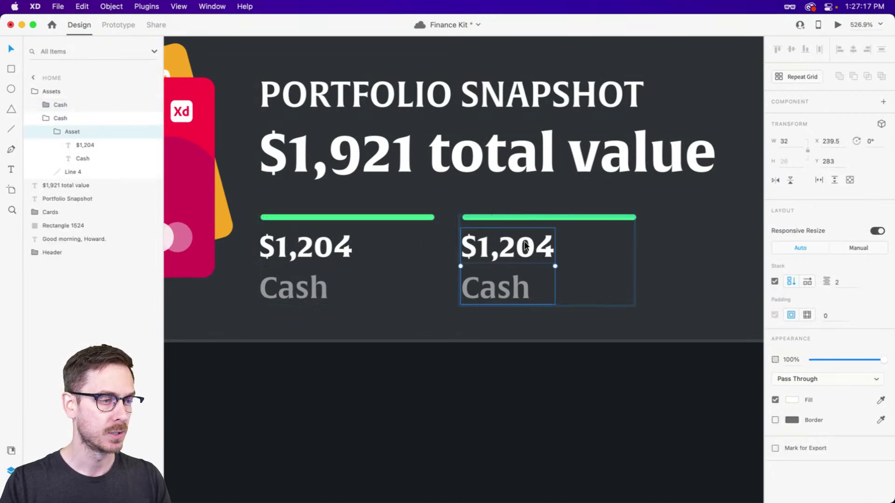
double_click(526, 247)
double_click(526, 246)
type("$")
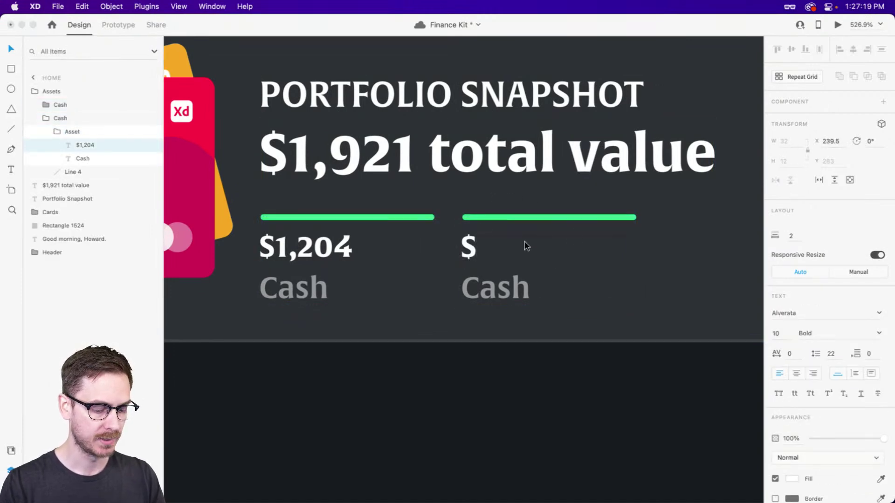
type("491")
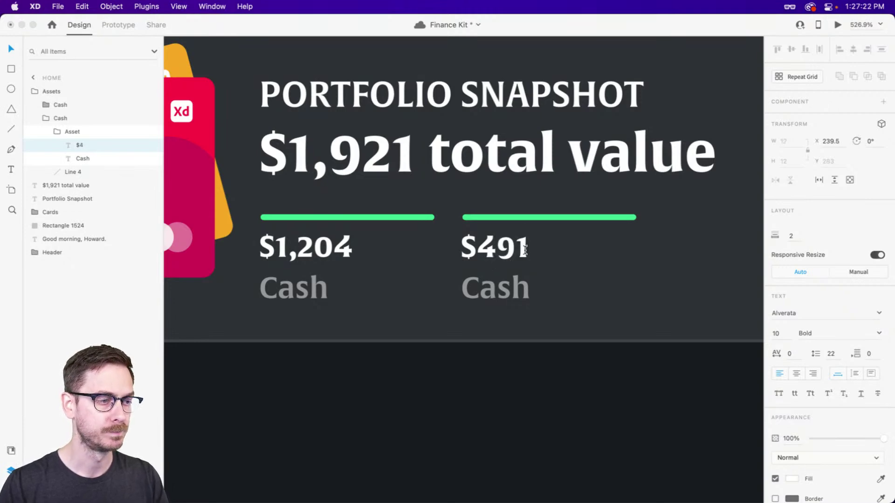
key("Escape")
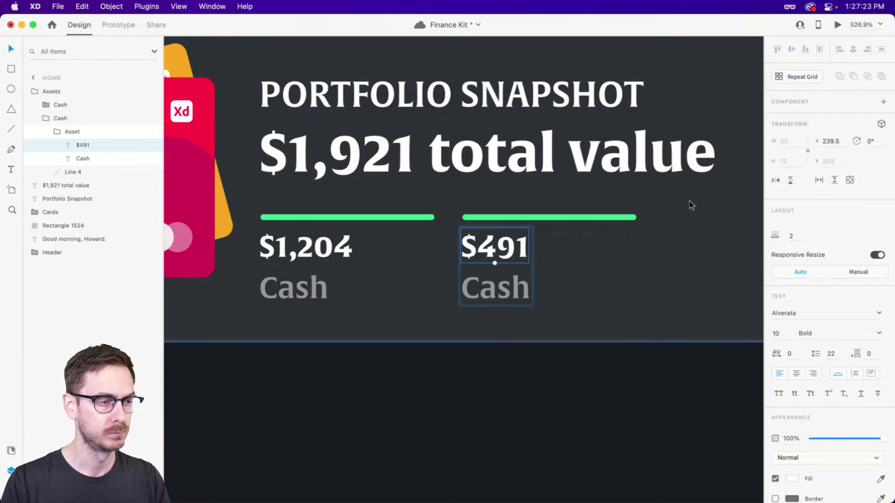
double_click(488, 296)
type("Stocks")
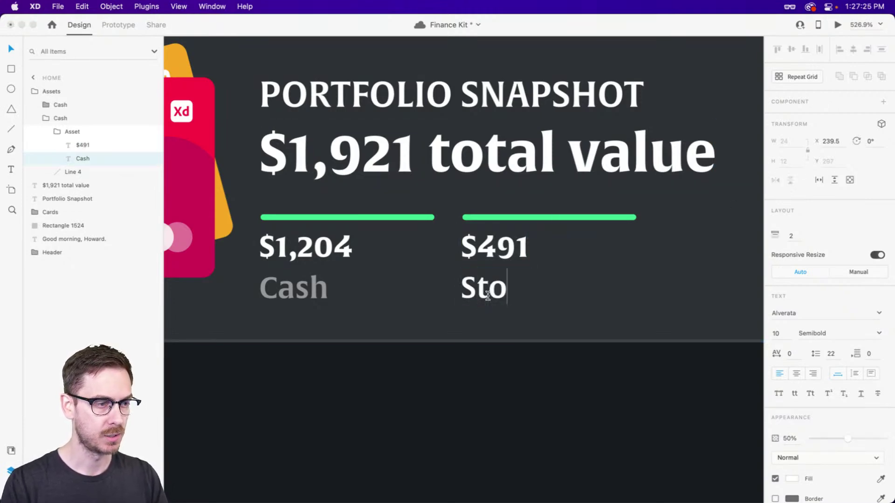
key("Escape")
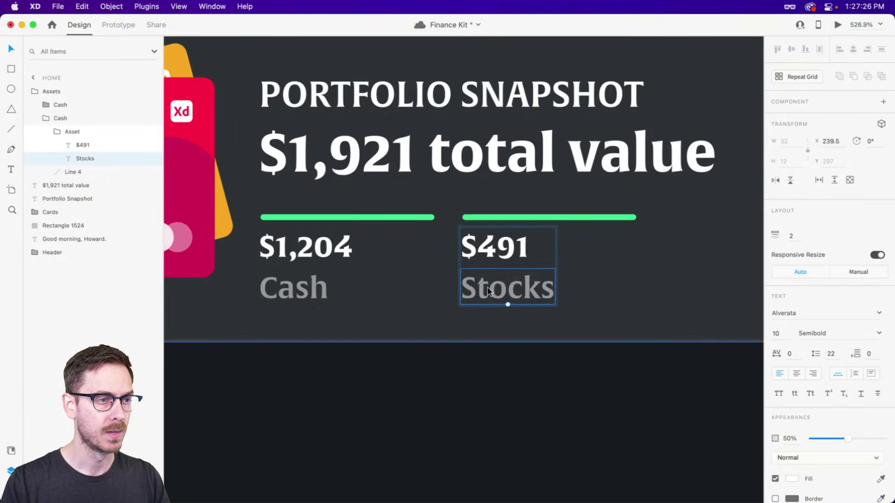
Shorten the second card's bar and recolour it cyan (#3FD2E5)
left_click(607, 217)
left_click_drag(633, 217, 594, 218)
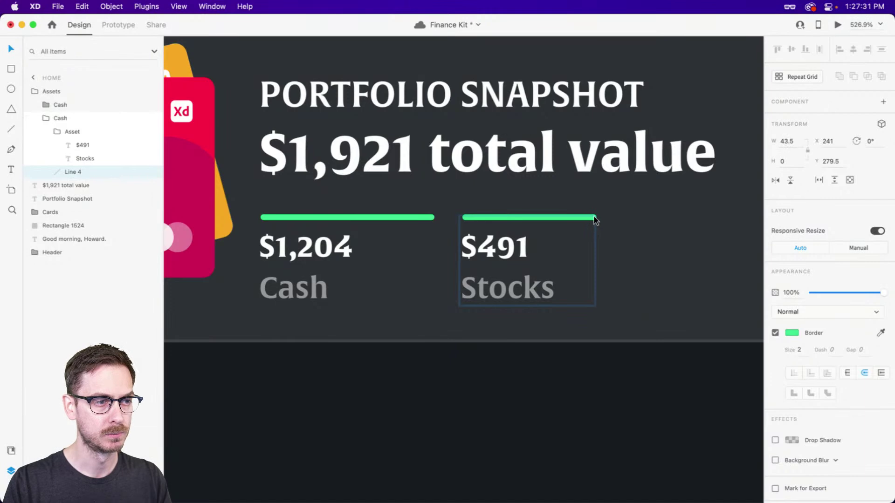
left_click(793, 333)
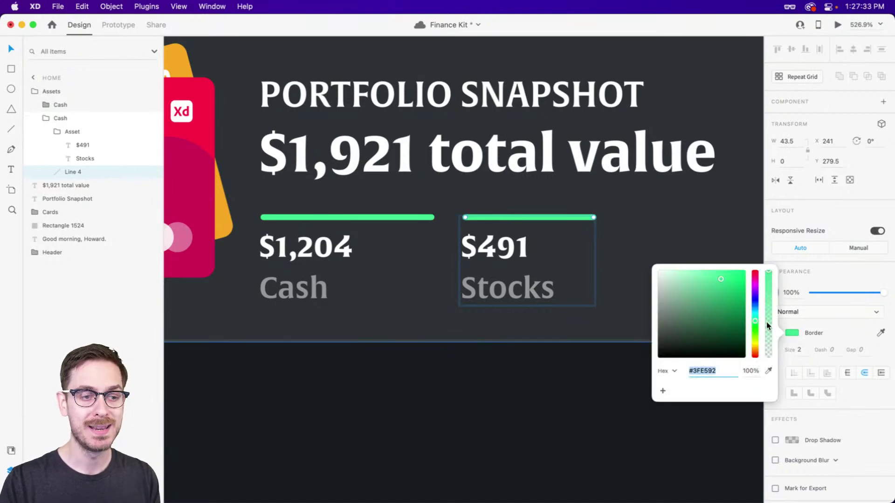
left_click_drag(756, 323, 754, 311)
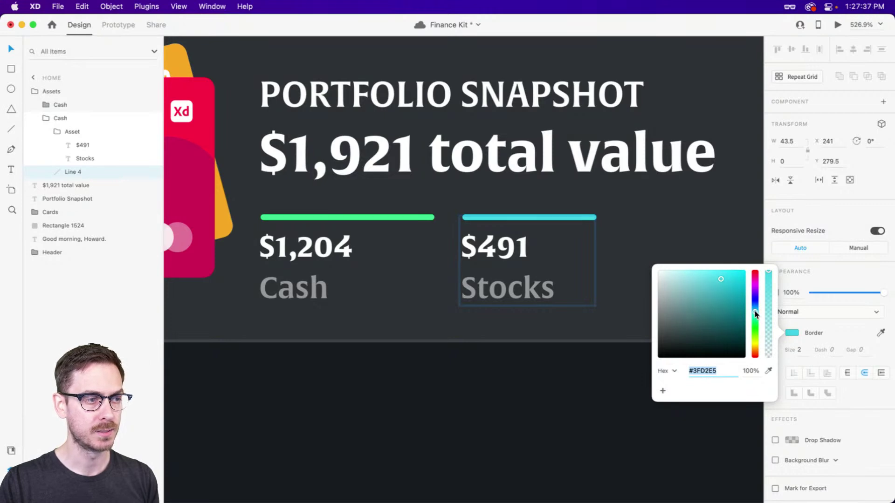
key("Escape")
left_click(509, 233)
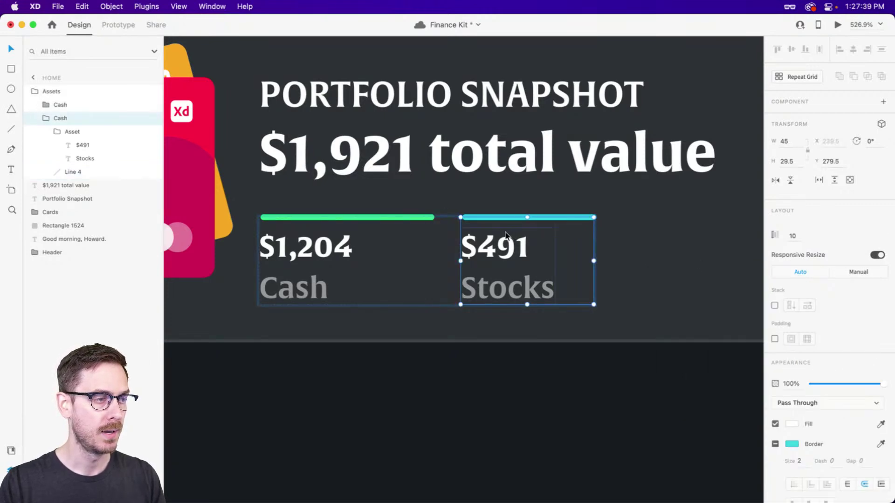
Name the second card's group 'Stocks', duplicate it, and name the copy 'Crypto'
scroll(509, 234, "right", 3)
double_click(59, 118)
type("Stocks")
key("Return")
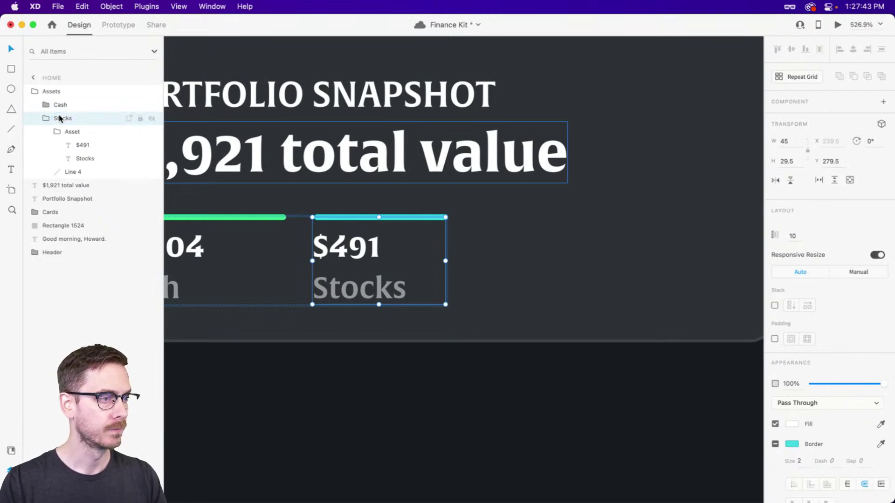
key("super+d")
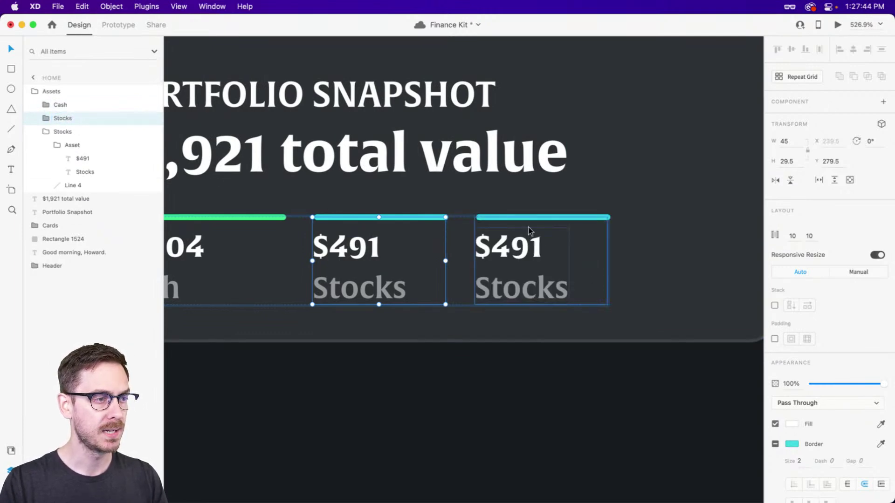
double_click(60, 118)
type("Crypto")
key("Return")
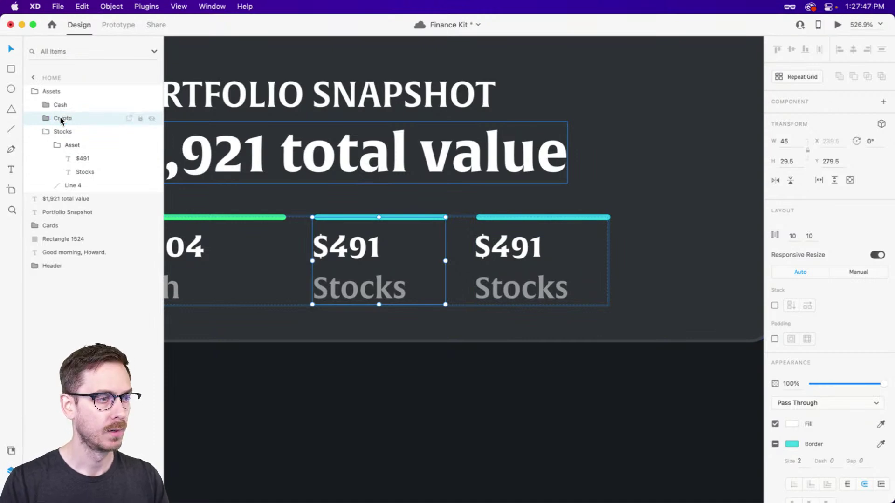
Shorten the third card's bar and relabel it '$226 Crypto'
double_click(608, 216)
left_click_drag(609, 216, 573, 218)
left_click(512, 247)
double_click(512, 247)
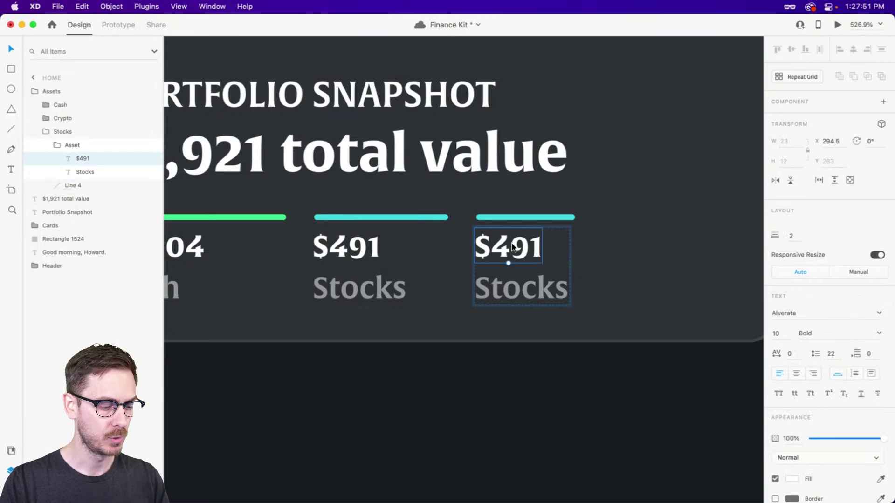
double_click(512, 247)
key("super+a")
type("$226")
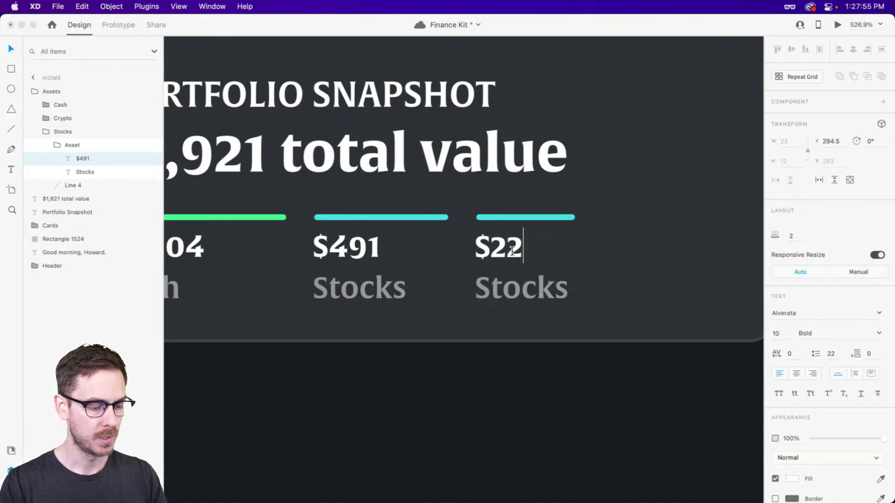
key("Escape")
left_click(536, 298)
double_click(537, 300)
type("Crypto")
key("Escape")
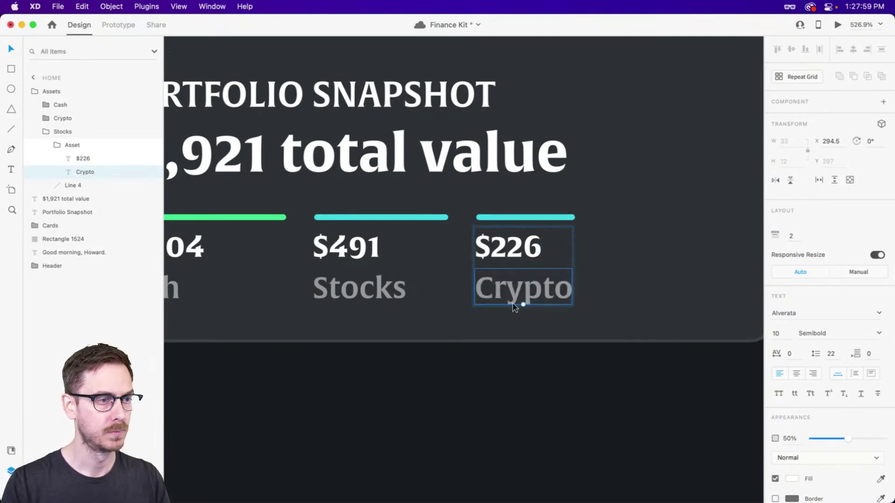
Colour the Crypto bar magenta (#E53F9F)
left_click(559, 218)
left_click(796, 334)
left_click_drag(758, 305, 757, 280)
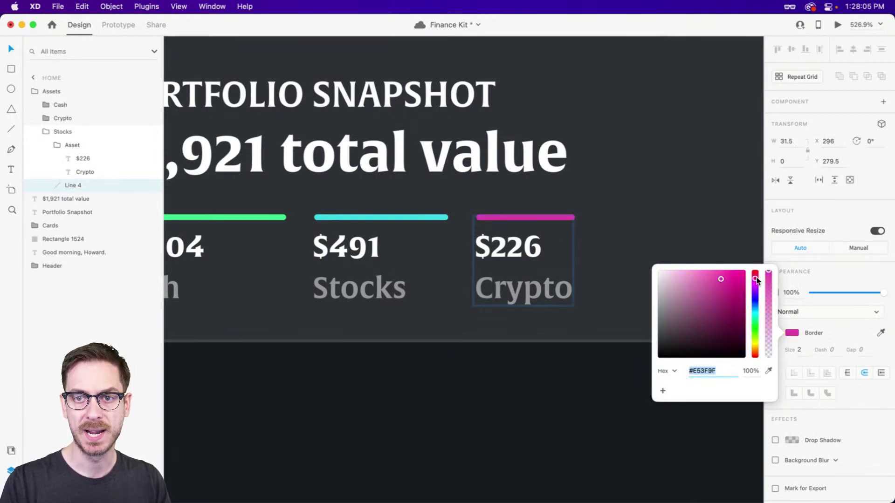
scroll(509, 214, "right", 1)
left_click(510, 218)
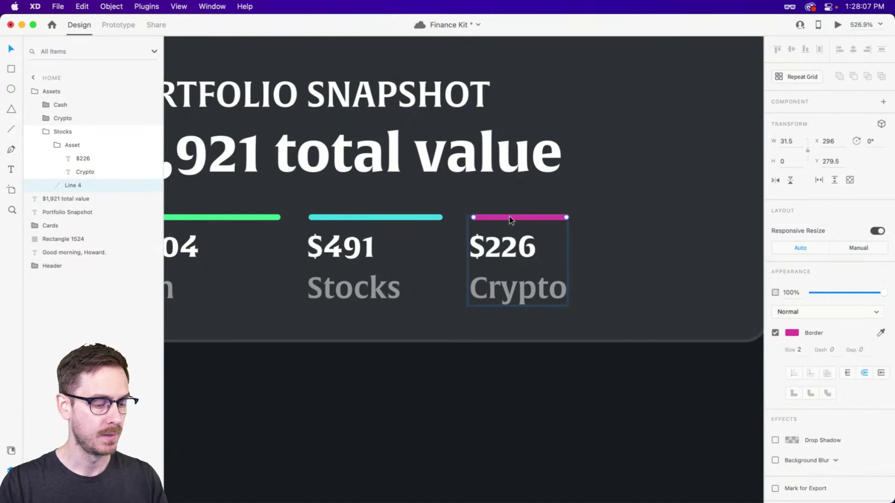
key("super+shift+y")
scroll(379, 214, "left", 5)
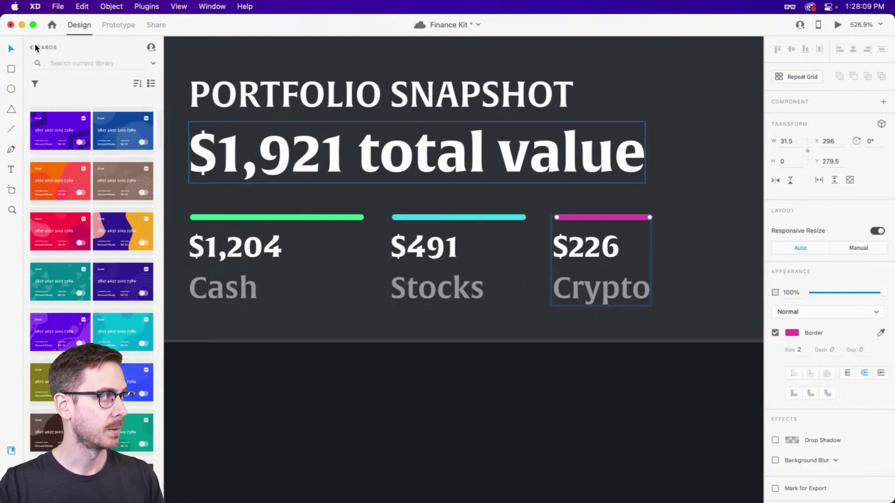
Save the magenta, cyan and green #3FE592 bar colours as Document Assets colours
left_click(34, 46)
left_click(61, 72)
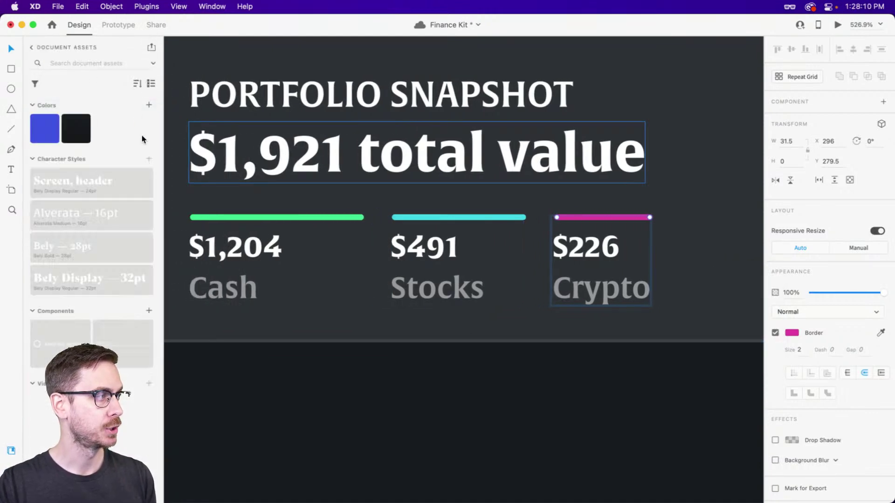
left_click(149, 105)
left_click(421, 217)
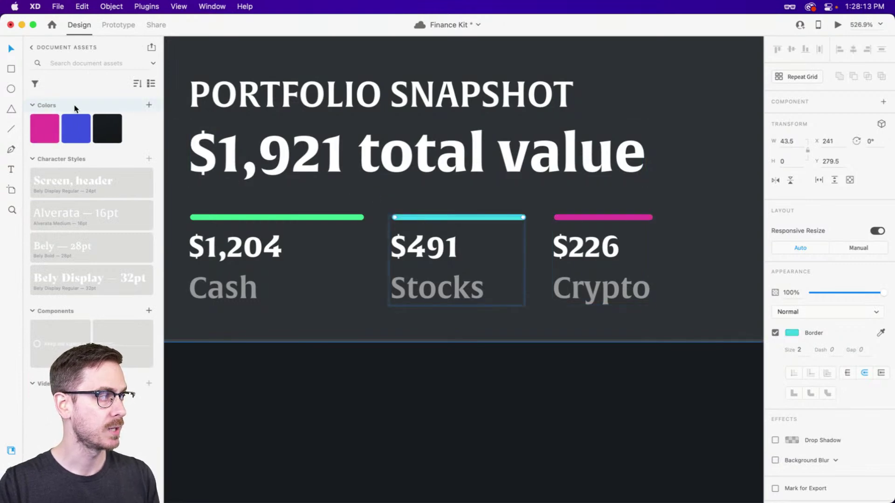
left_click(149, 105)
left_click(224, 218)
left_click(224, 217)
left_click(149, 105)
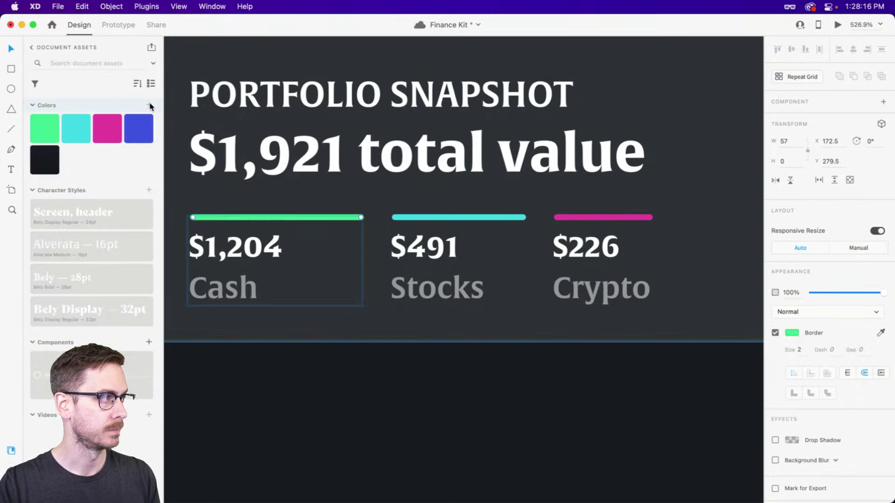
left_click(508, 367)
scroll(590, 313, "down", 5)
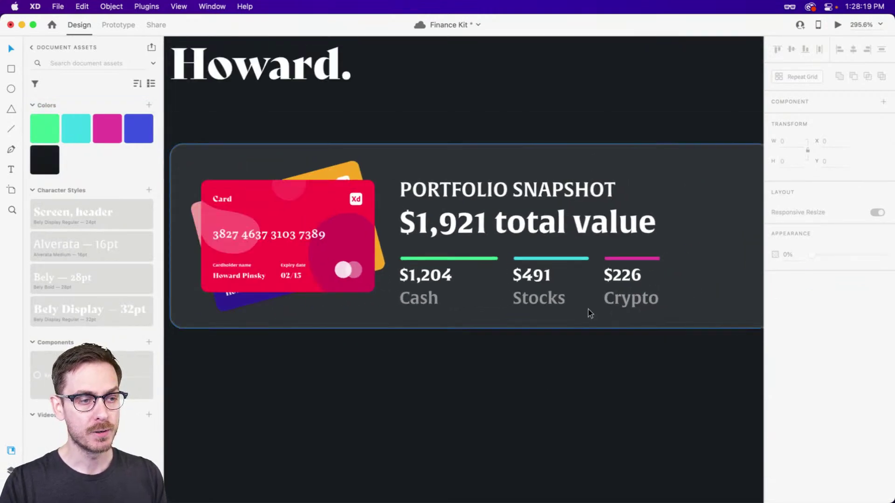
scroll(590, 314, "right", 3)
Try reordering the Crypto stat within the stats row, then undo the reorder
key("super+y")
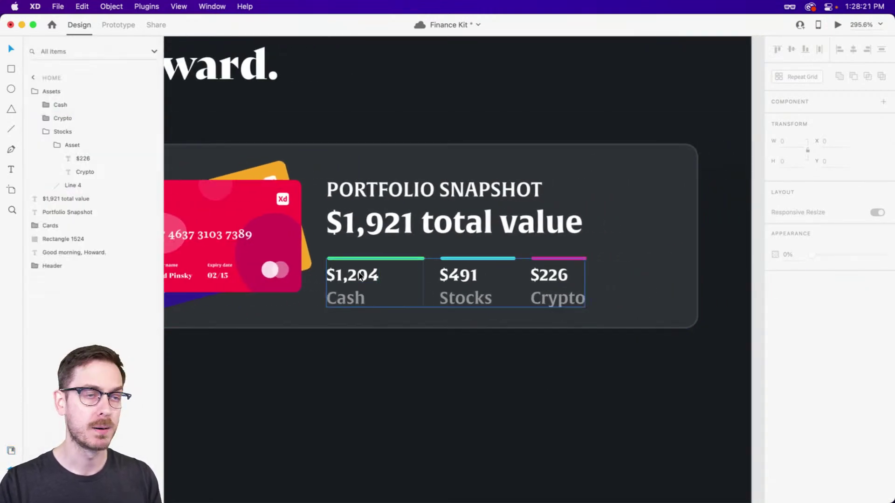
left_click(360, 277)
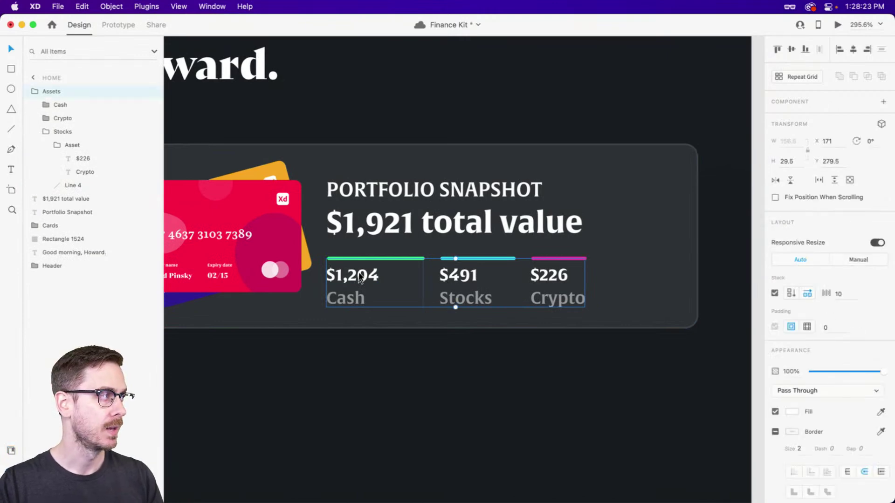
double_click(371, 277)
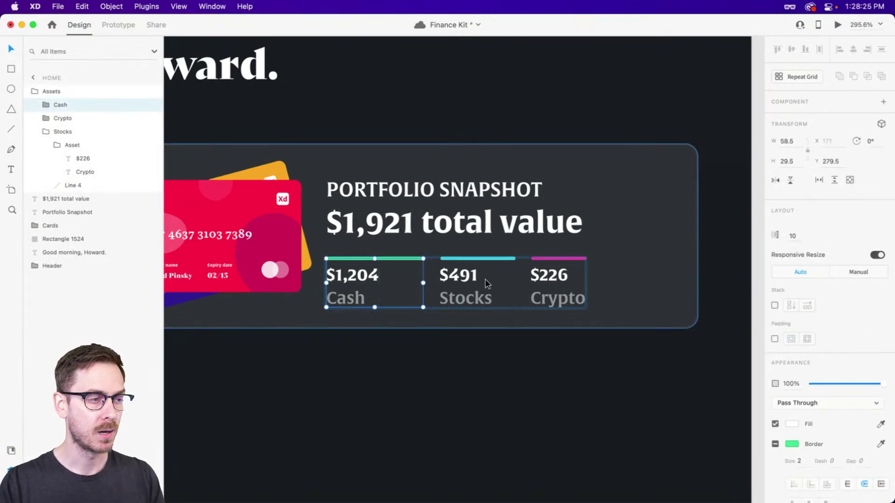
scroll(490, 285, "up", 2)
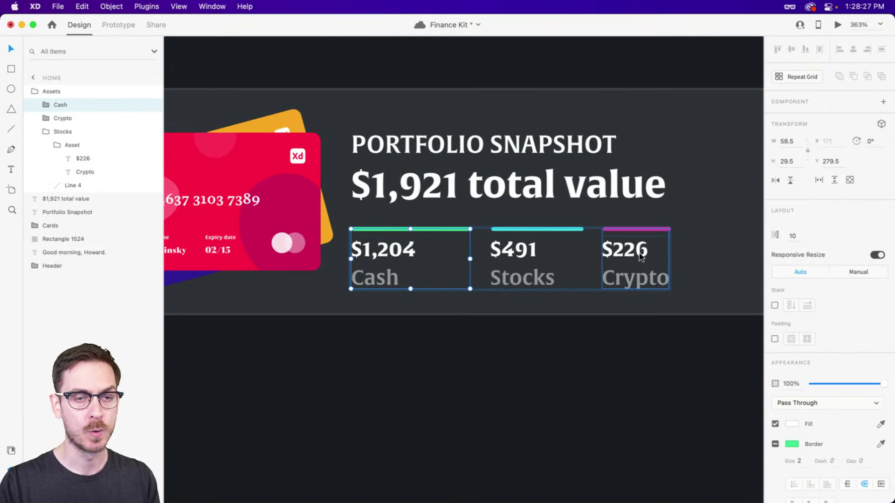
left_click_drag(630, 255, 522, 259)
left_click(636, 259)
left_click(612, 252)
key("cmd+z")
left_click(664, 259)
left_click(627, 251)
mouse_move(627, 252)
left_mouse_down()
mouse_move(399, 243)
mouse_move(645, 235)
mouse_move(634, 235)
left_mouse_up()
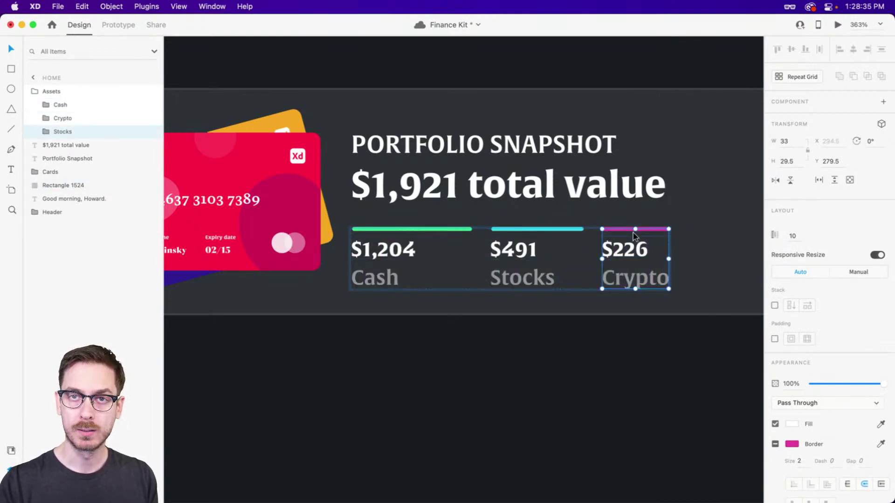
Lengthen the green Cash bar to 84 wide so Stocks and Crypto shift right
double_click(453, 229)
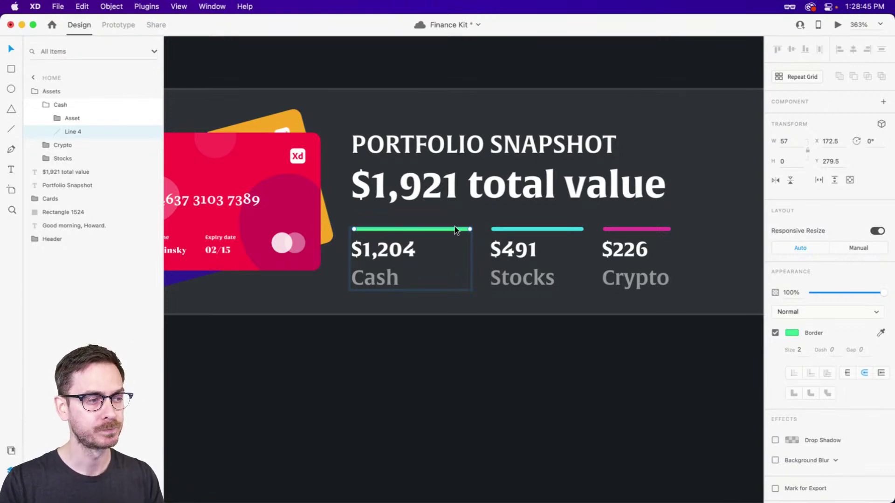
left_click_drag(470, 226, 527, 225)
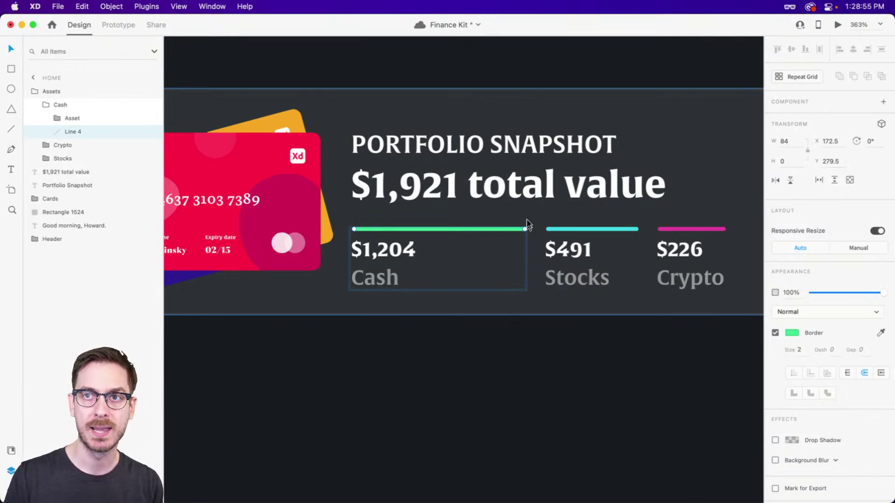
scroll(523, 251, "right", 3)
left_click(513, 380)
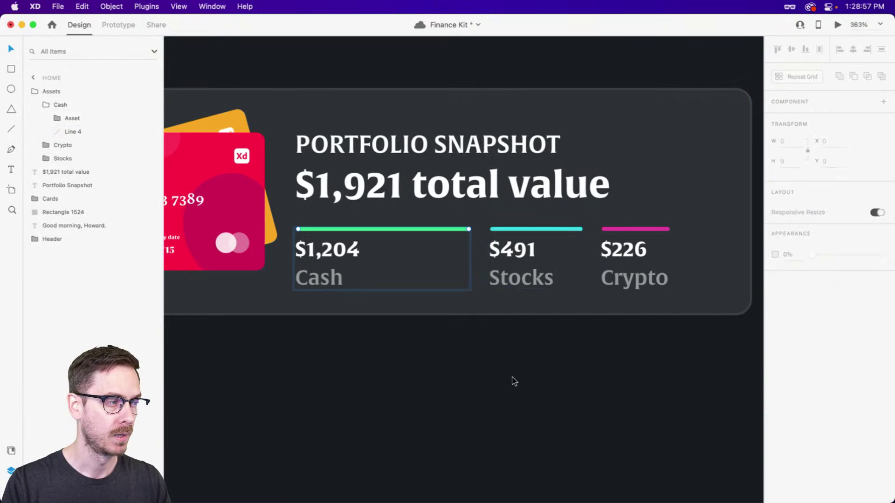
Nudge the PORTFOLIO SNAPSHOT label up slightly, checking it in preview
left_click(458, 188)
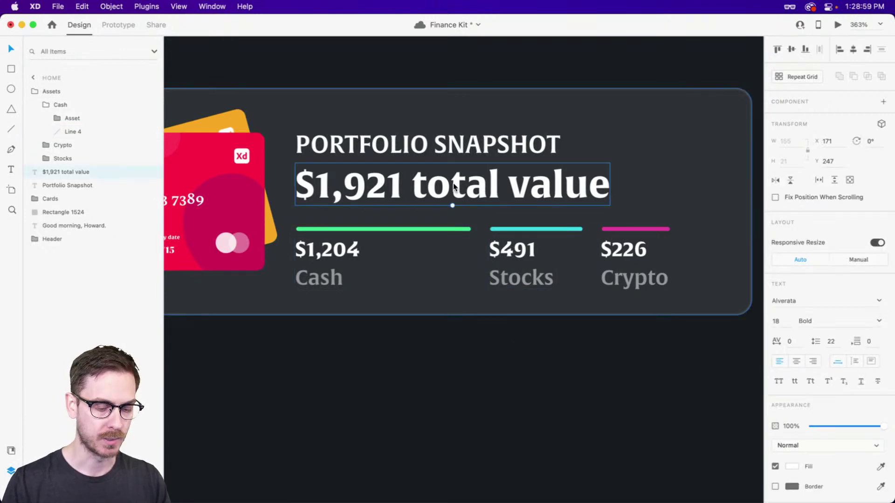
key("super+Return")
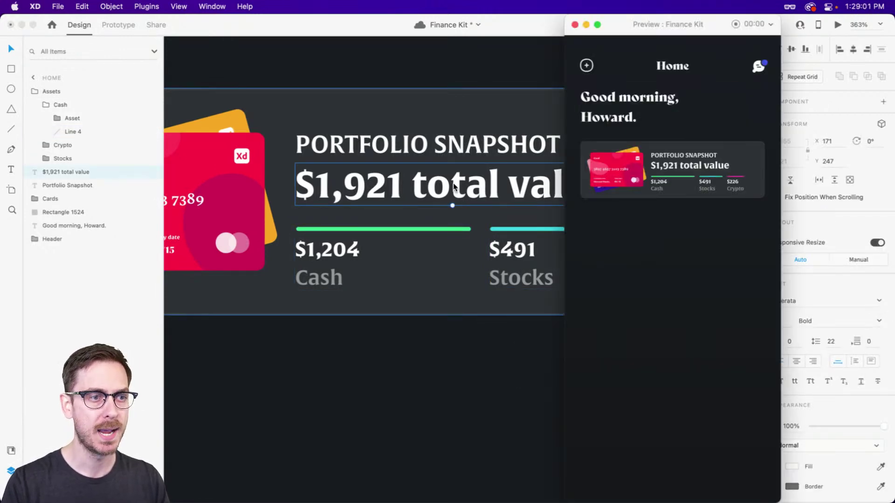
key("super+w")
left_click(427, 147)
key("Up")
key("Up")
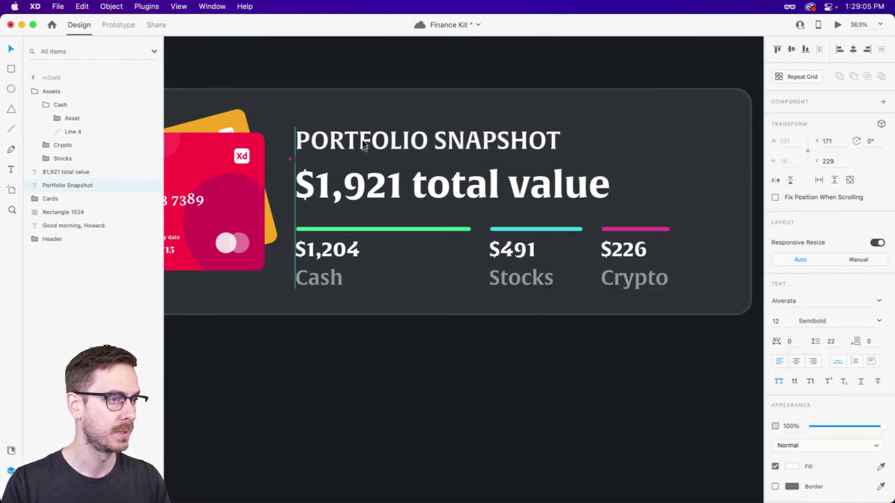
key("super+Return")
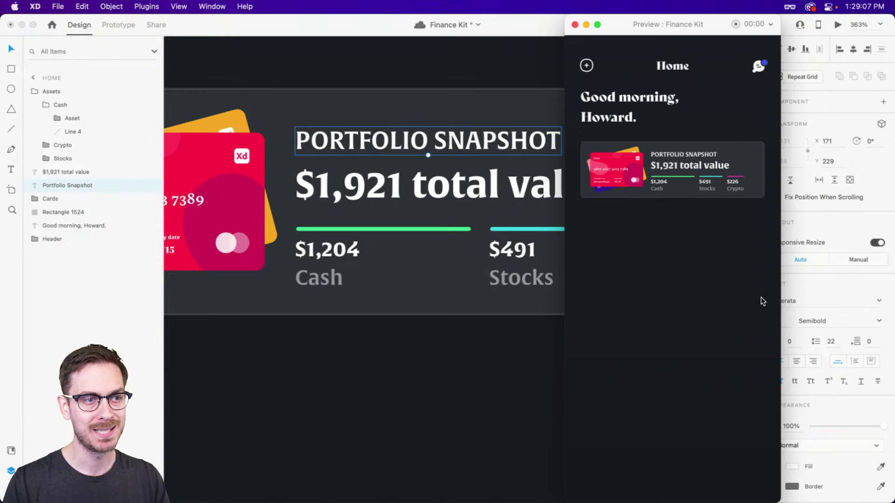
key("super+w")
Make the PORTFOLIO SNAPSHOT label dark grey and Bold
left_click(795, 465)
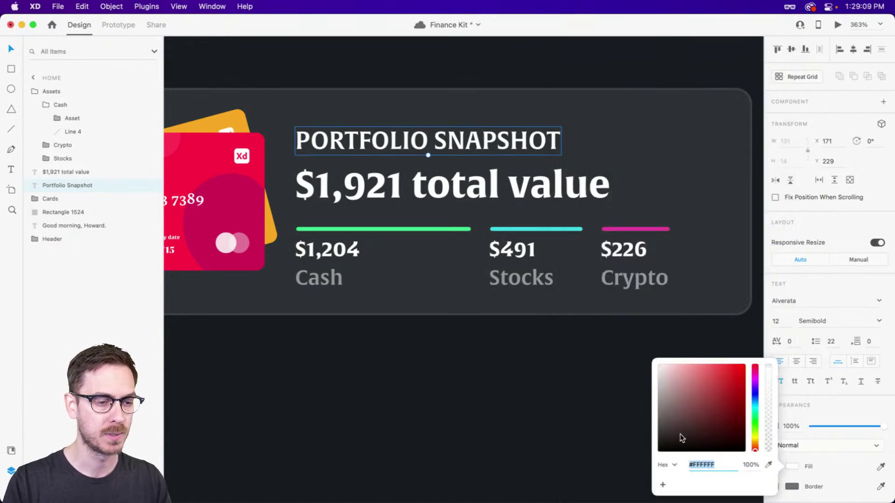
mouse_move(667, 375)
left_mouse_down()
mouse_move(643, 395)
mouse_move(630, 432)
mouse_move(630, 423)
left_mouse_up()
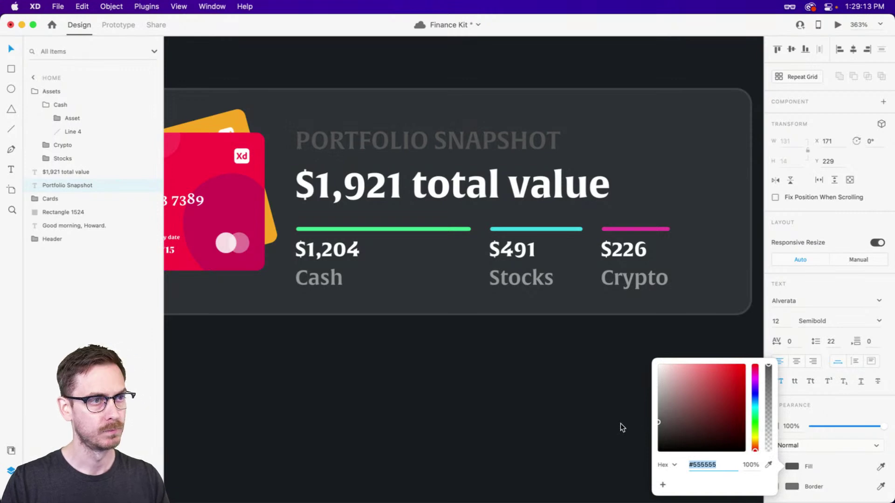
key("super+Return")
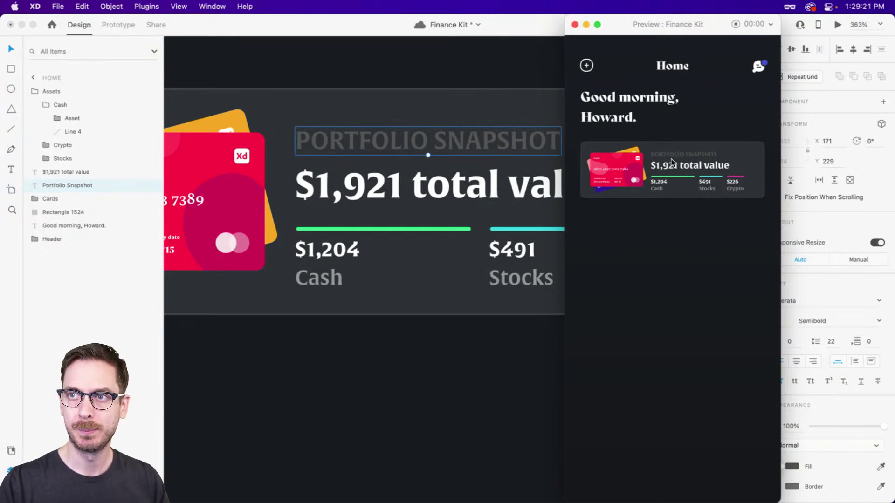
left_click(884, 307)
left_click(879, 321)
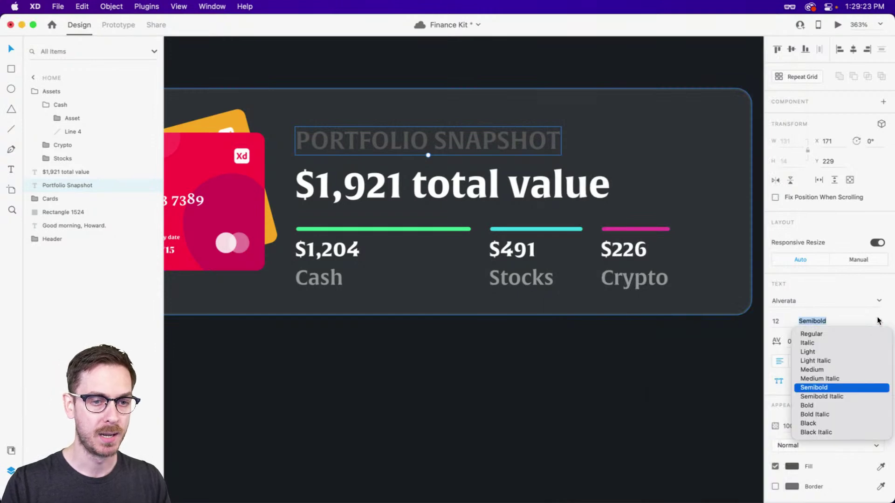
left_click(807, 406)
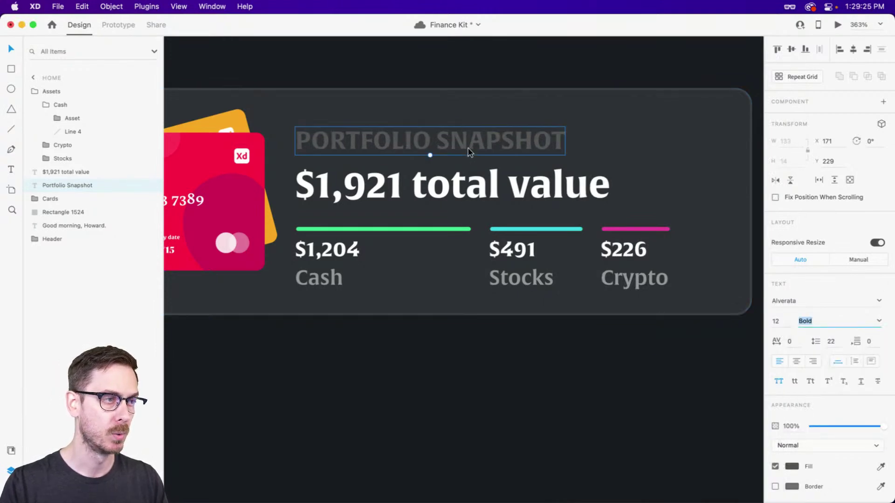
Darken the snapshot card's background fill slightly to #26292E
left_click(636, 142)
scroll(635, 143, "down", 2)
scroll(635, 143, "left", 2)
left_click(792, 365)
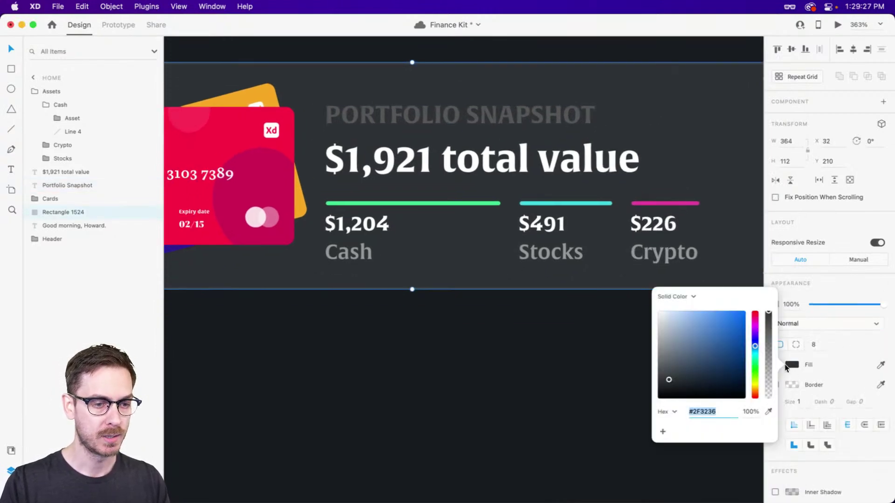
left_click_drag(668, 381, 673, 384)
key("super+Return")
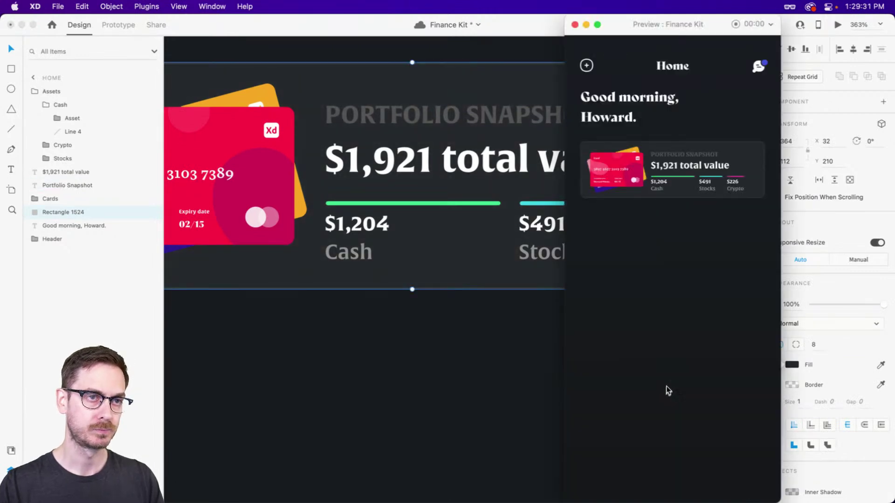
key("super+w")
left_click(406, 108)
Select every element of the snapshot card together
left_click(420, 114)
scroll(525, 176, "down", 5)
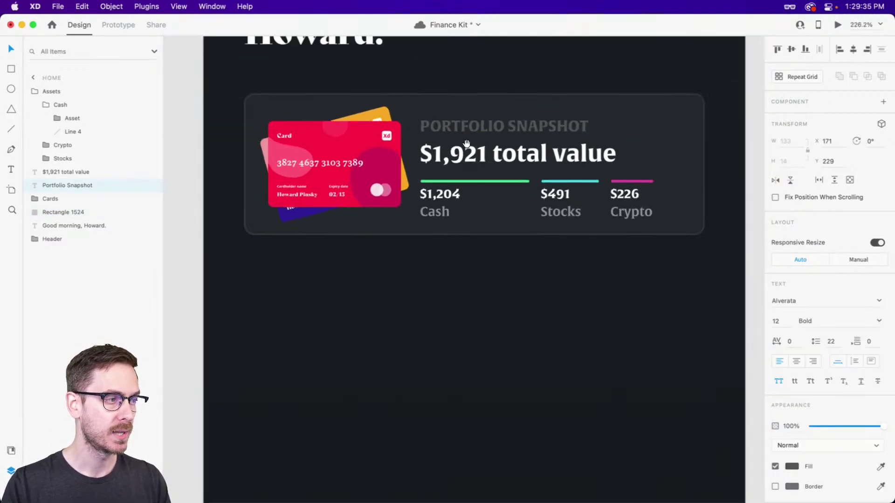
left_click(666, 288)
left_click_drag(705, 267, 243, 132)
key("super+g")
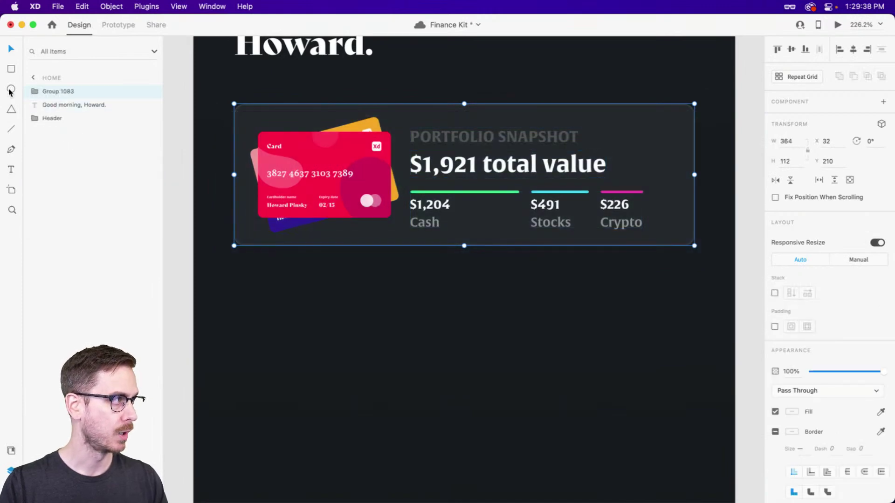
double_click(49, 92)
type("Snapshot")
key("Return")
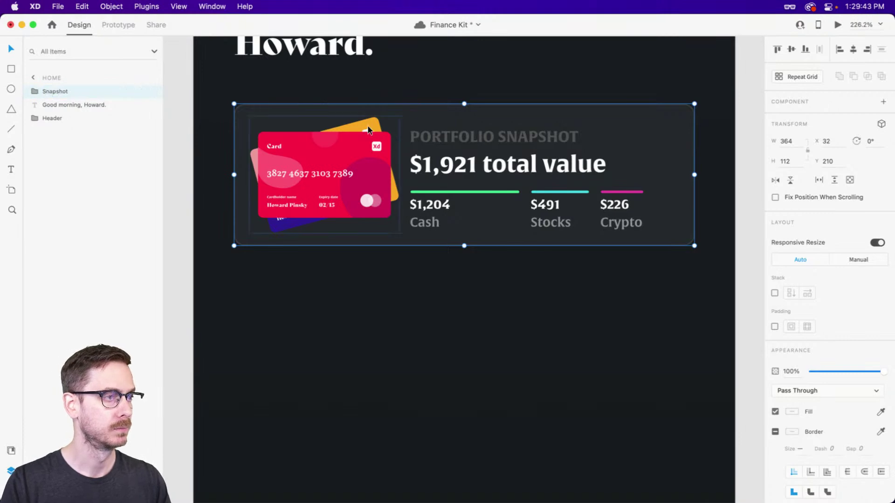
scroll(503, 256, "up", 2)
key("Escape")
double_click(460, 176)
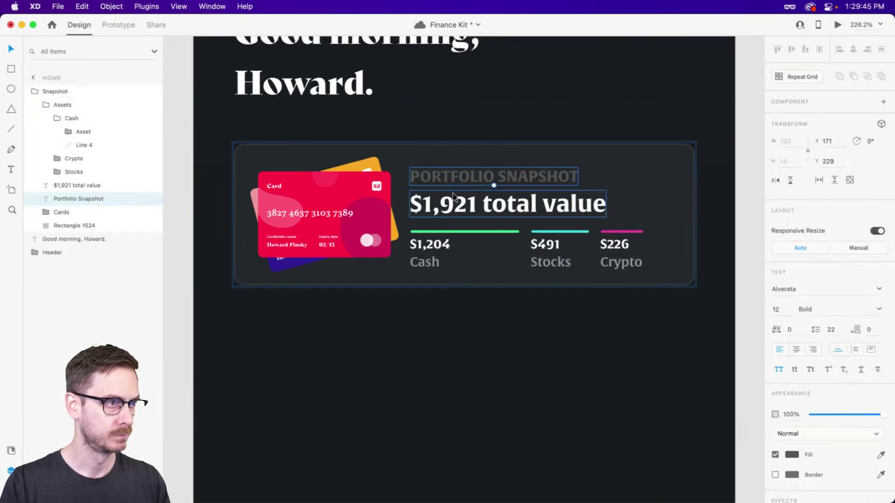
left_click(448, 204)
left_click(439, 237)
left_click(436, 232)
left_click(445, 204, "shift")
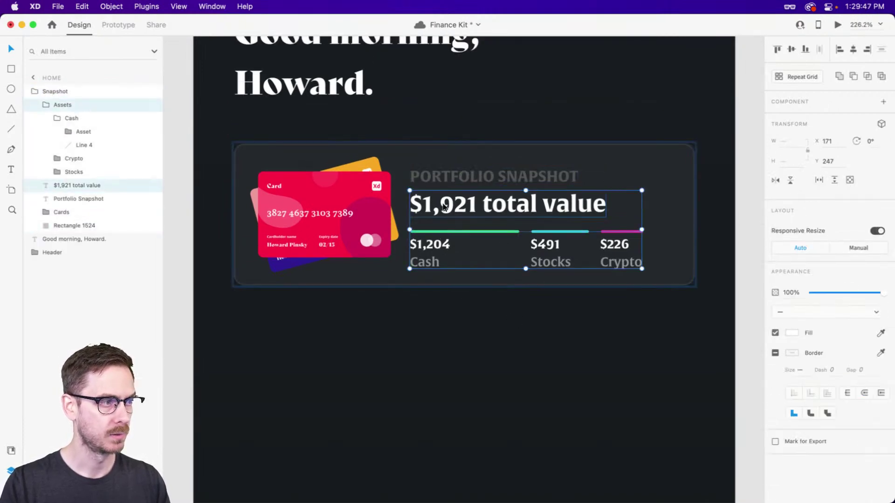
left_click(447, 174, "shift")
left_click_drag(447, 174, 464, 173)
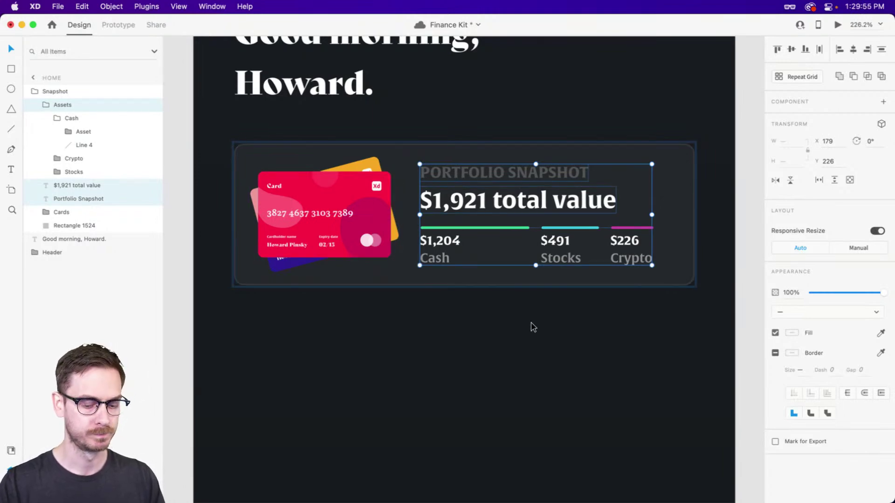
key("super+Return")
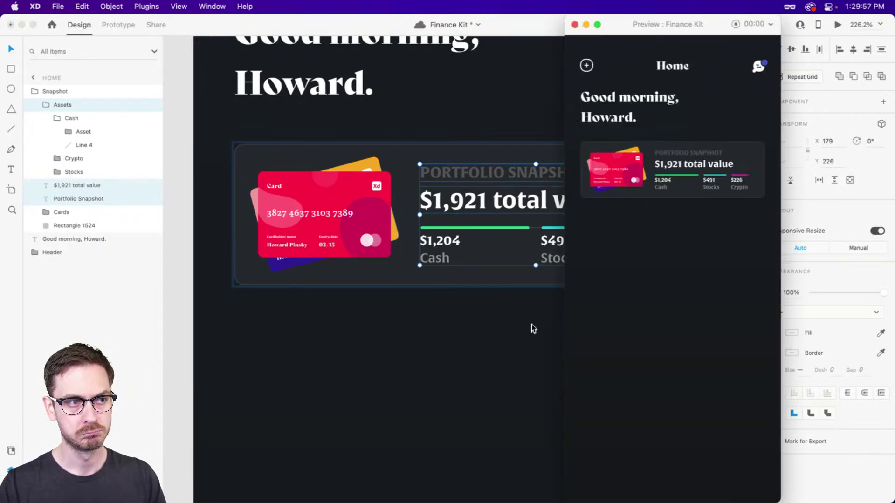
key("super+w")
left_click(625, 331)
scroll(625, 332, "down", 3)
scroll(625, 332, "left", 2)
scroll(685, 166, "up", 1)
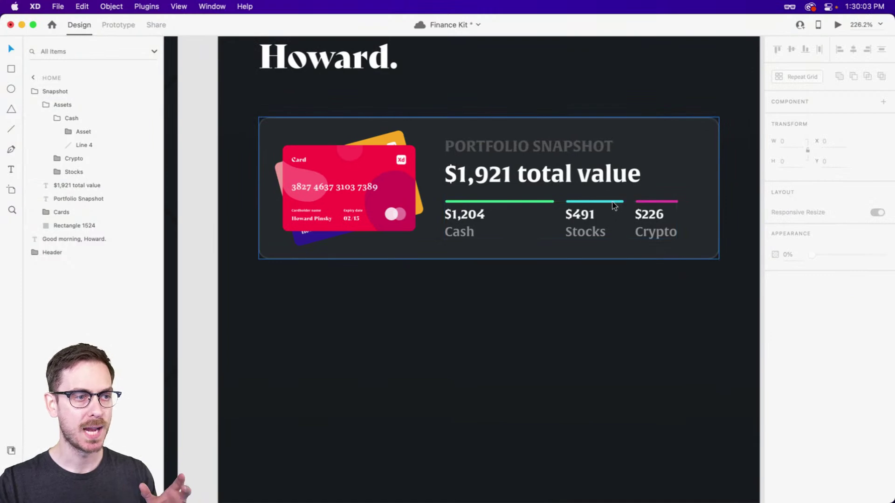
Switch the card background to a linear gradient running from top-left to bottom-right
left_click(694, 121)
left_click(792, 353)
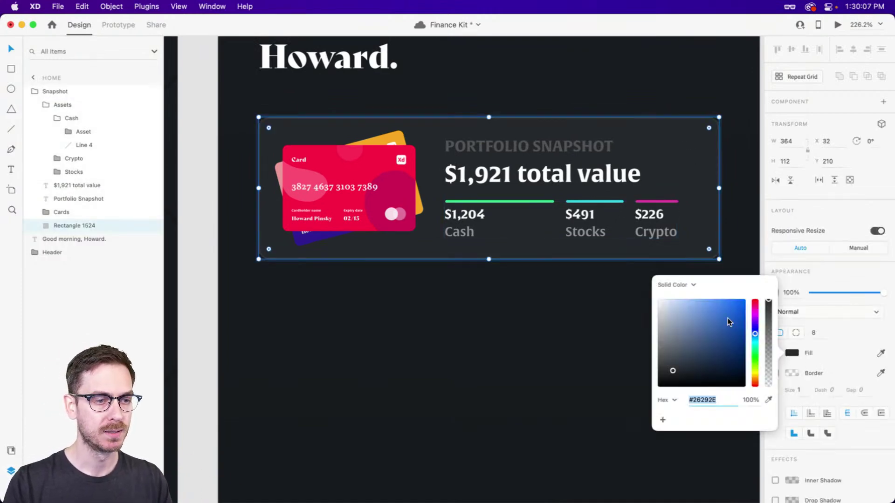
left_click(680, 286)
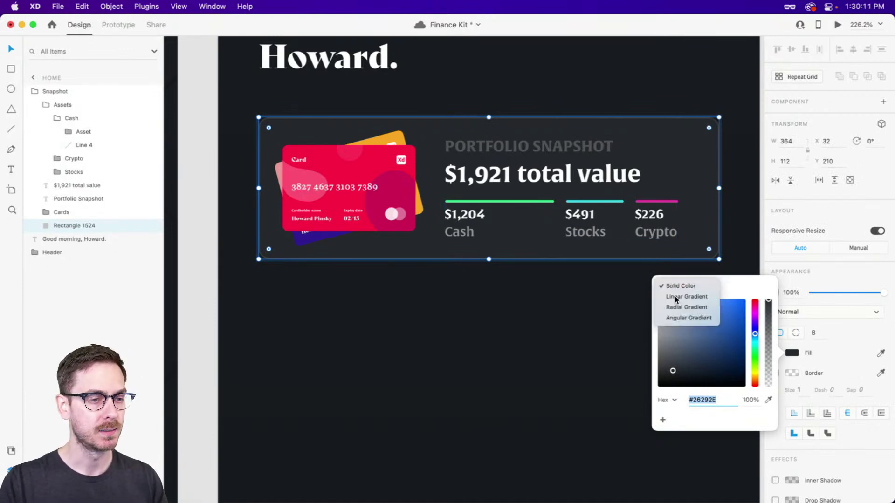
left_click(676, 296)
left_click_drag(488, 117, 254, 110)
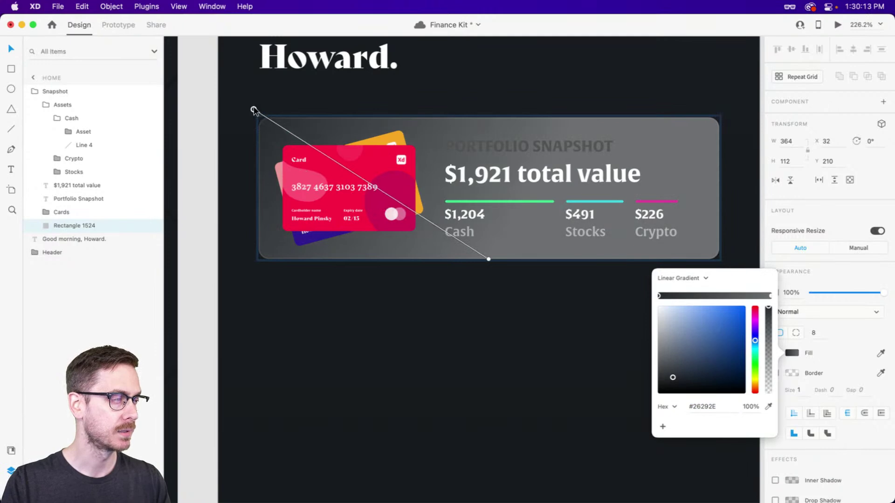
scroll(494, 284, "down", 5)
left_click_drag(462, 225, 608, 242)
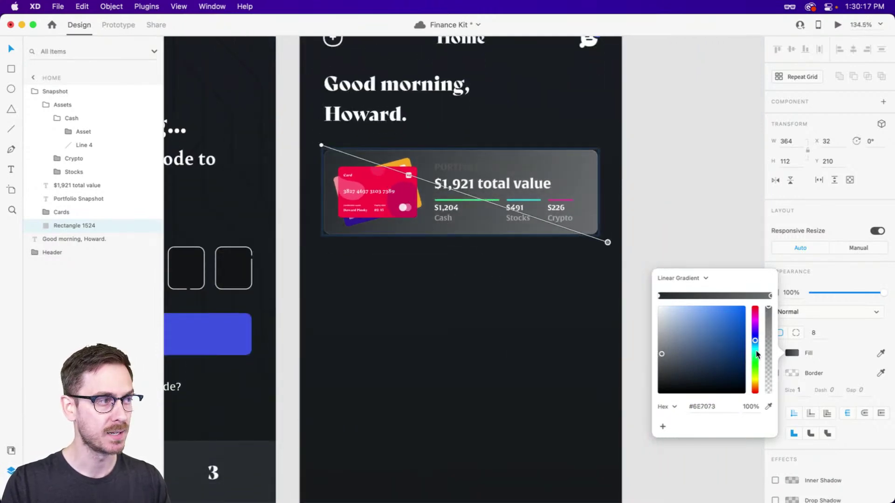
Set the gradient stops to bright green at the end and cyan (#28E5E5) at the start
mouse_move(760, 355)
left_mouse_down()
mouse_move(756, 371)
mouse_move(756, 359)
left_mouse_up()
left_click(726, 315)
left_click(660, 295)
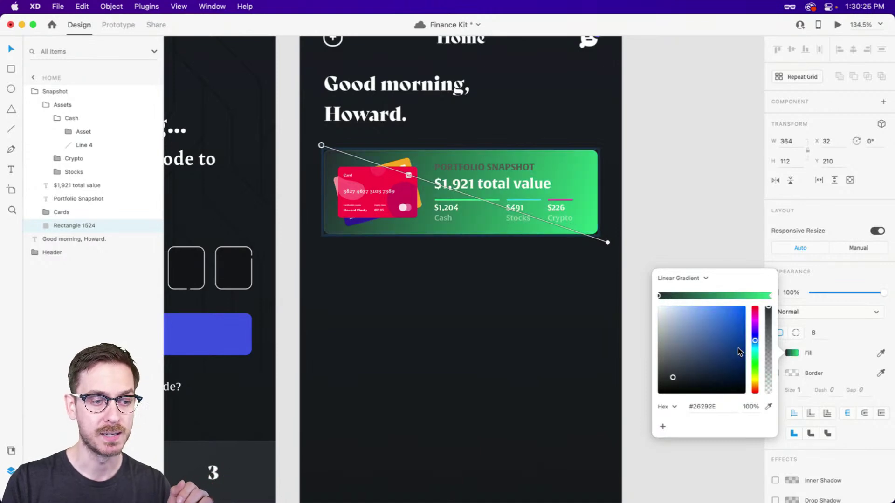
left_click(729, 321)
left_click_drag(755, 342, 757, 351)
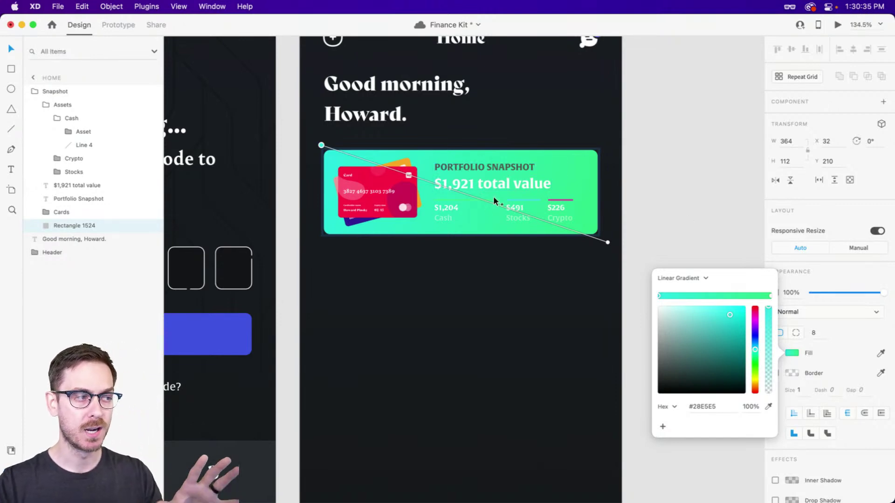
left_click(681, 175)
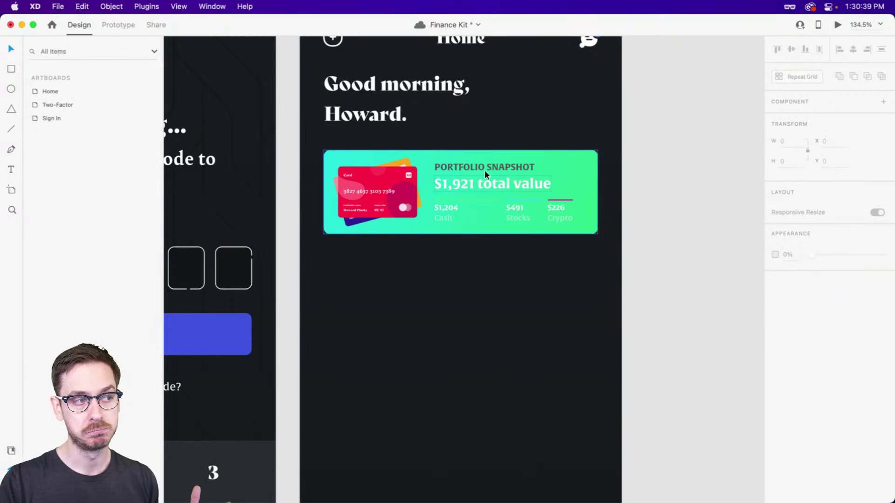
Preview the Snapshot card, then duplicate the Snapshot group with Cmd+D
left_click(547, 180)
key("super+Return")
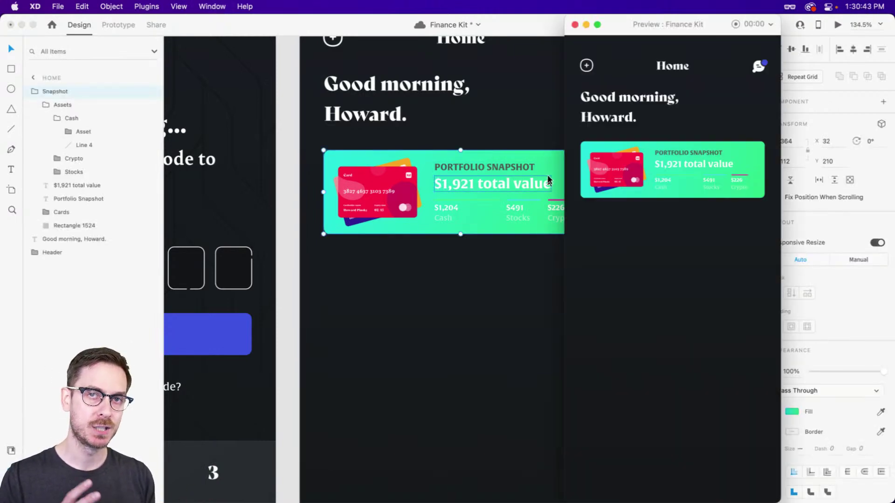
left_click(548, 179)
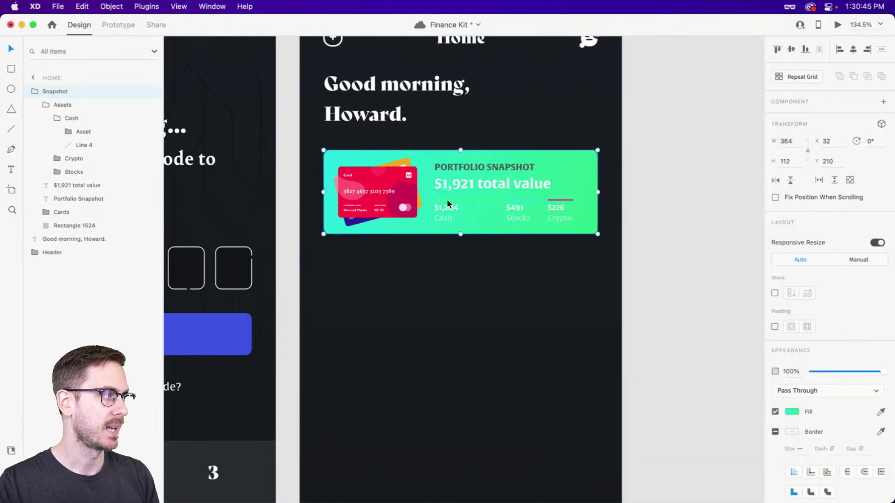
key("super+d")
left_click(35, 105)
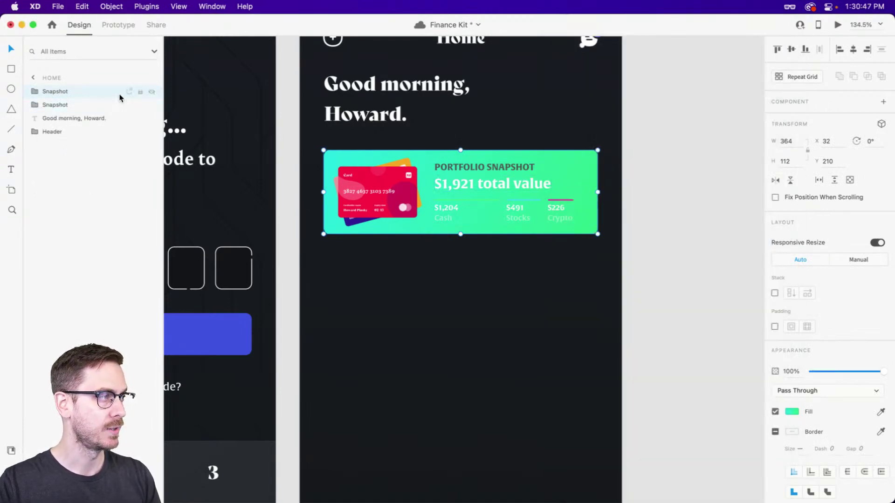
scroll(505, 178, "up", 3)
left_click_drag(441, 182, 467, 171)
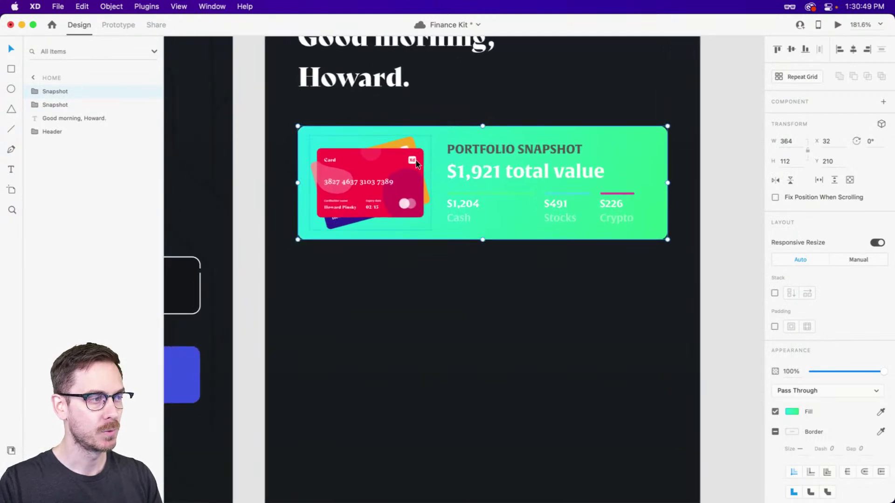
Inspect the PORTFOLIO SNAPSHOT heading's text colour and the Cash, Stocks, Crypto rows
double_click(486, 147)
left_click(791, 453)
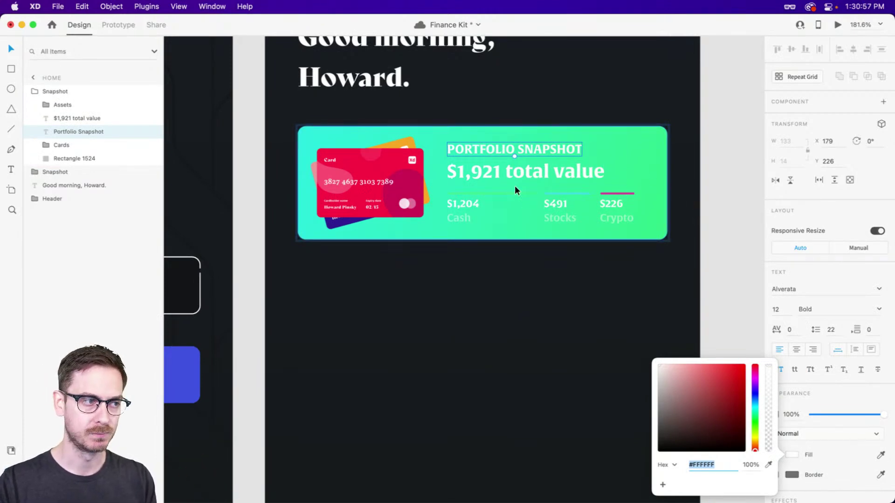
scroll(516, 195, "up", 5)
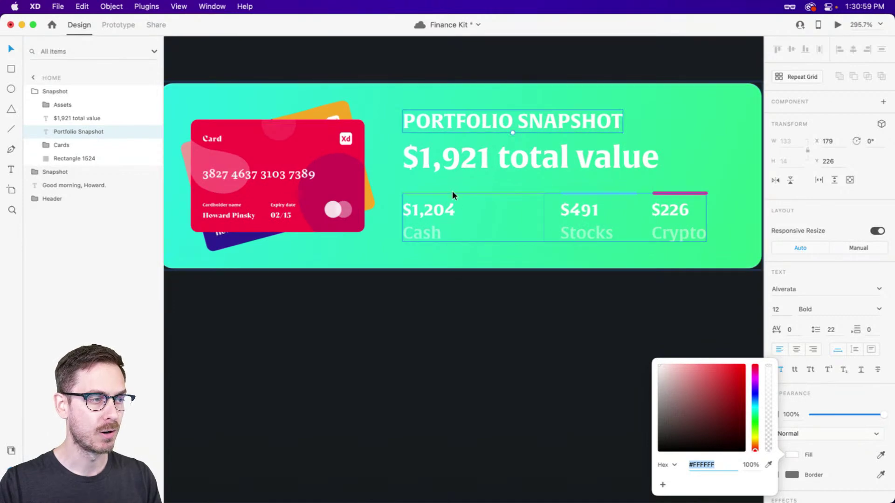
left_click(452, 191)
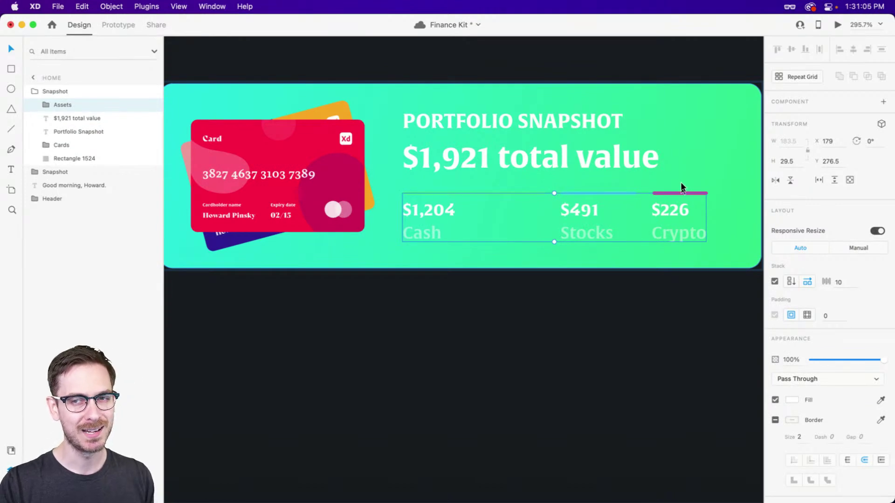
Remove the duplicate Snapshot group and select the card's background rectangle
left_click(84, 90)
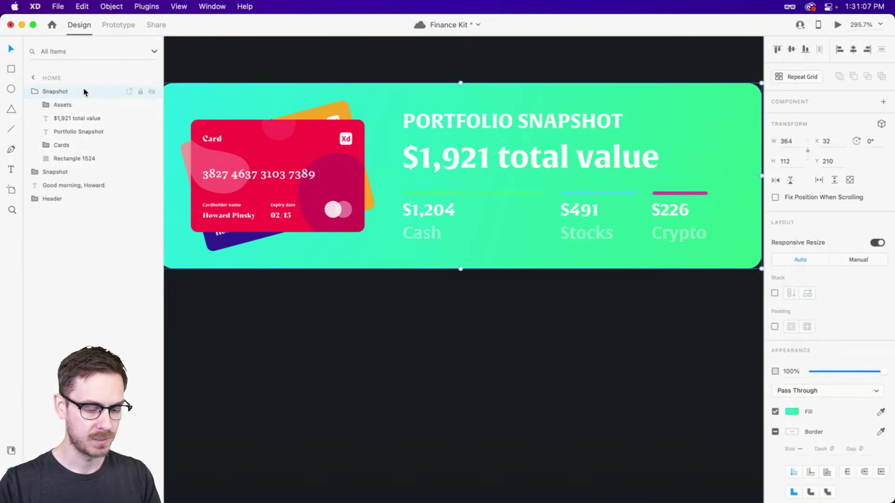
key("Escape")
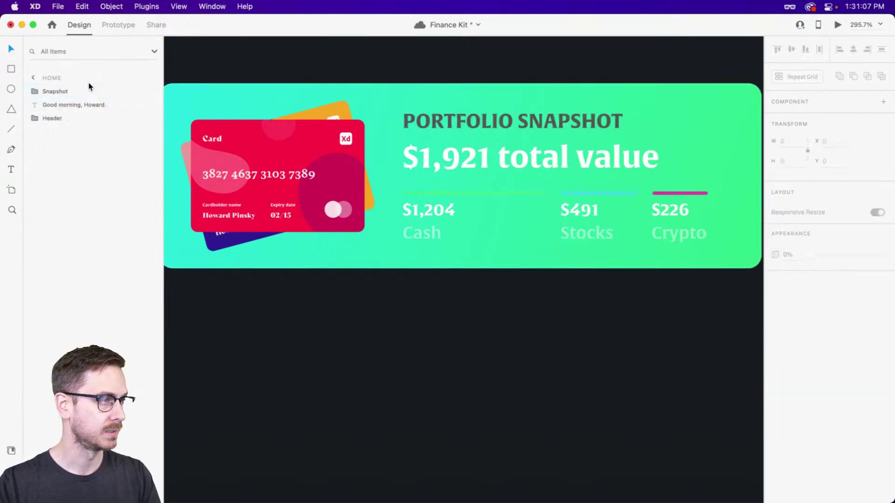
left_click(54, 92)
double_click(473, 196)
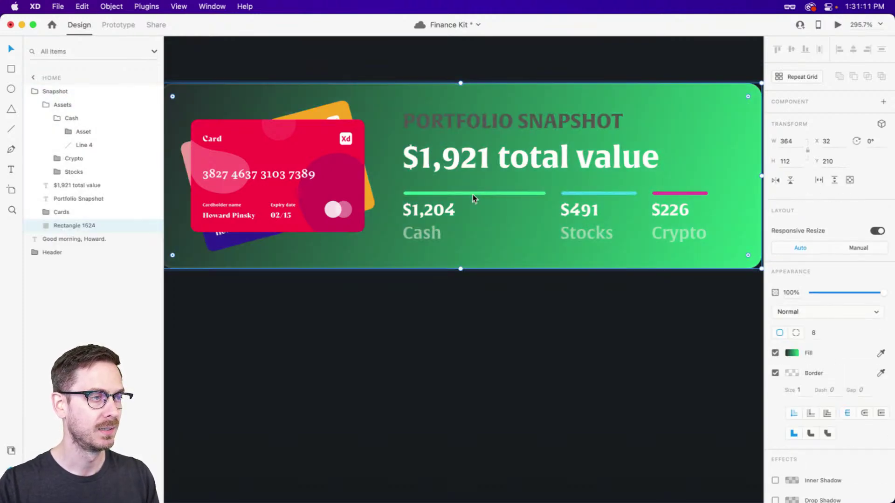
Try a deep green start stop and a dark plum end stop on the card gradient
scroll(521, 237, "down", 3)
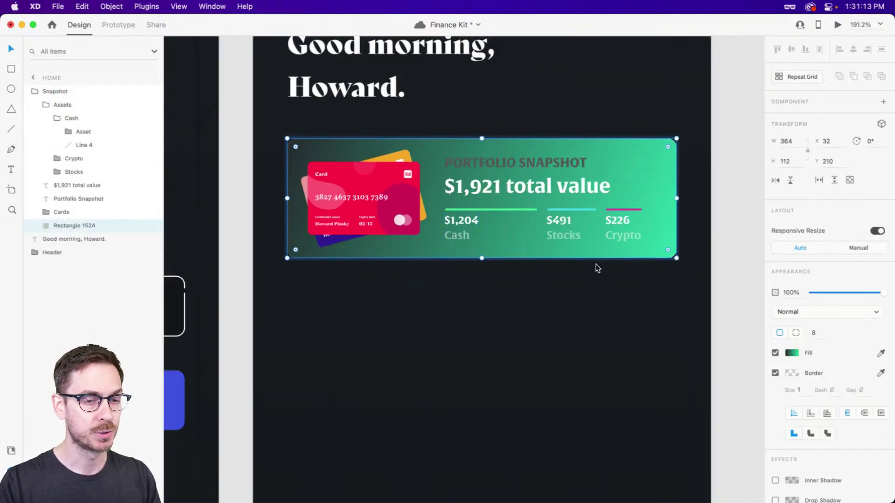
left_click(787, 352)
left_click(771, 297)
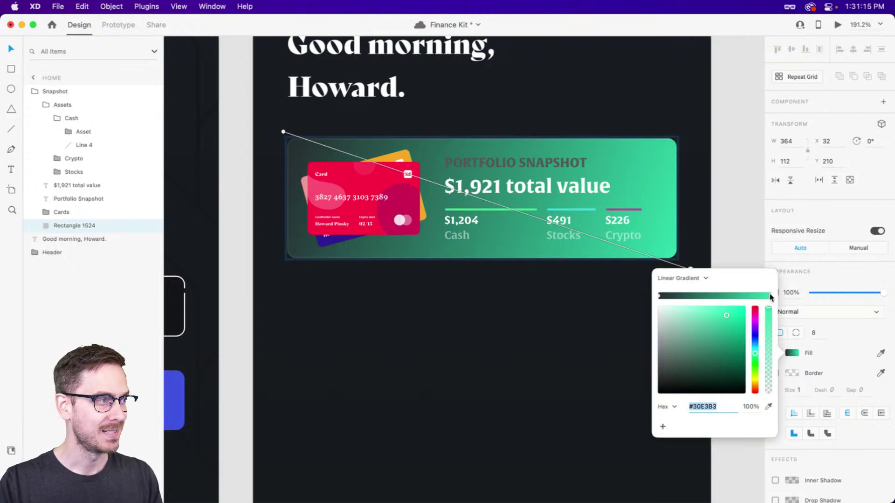
left_click(283, 132)
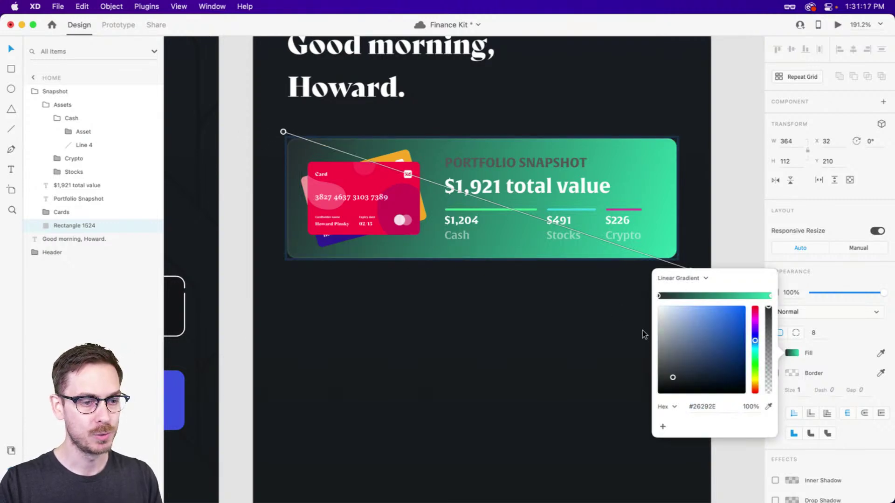
left_click(755, 356)
left_click_drag(711, 381, 705, 379)
left_click(771, 294)
left_click_drag(755, 320, 754, 314)
mouse_move(713, 376)
left_mouse_down()
mouse_move(680, 378)
mouse_move(713, 377)
left_mouse_up()
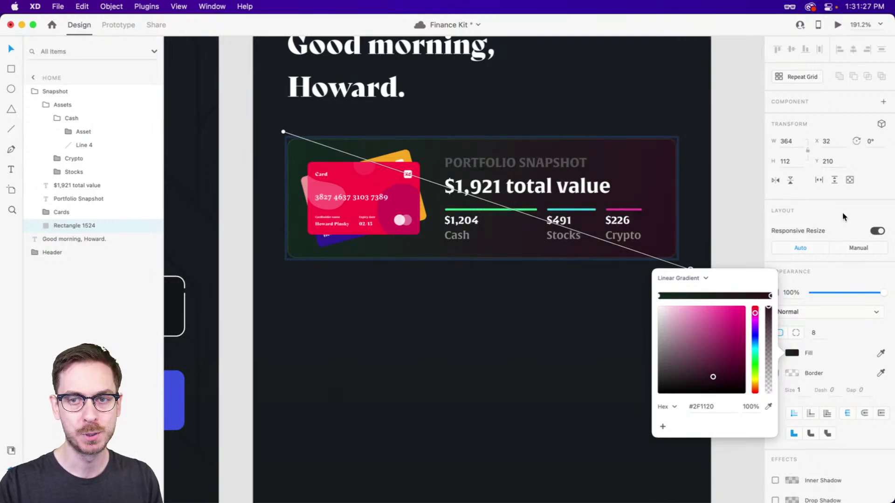
left_click(843, 214)
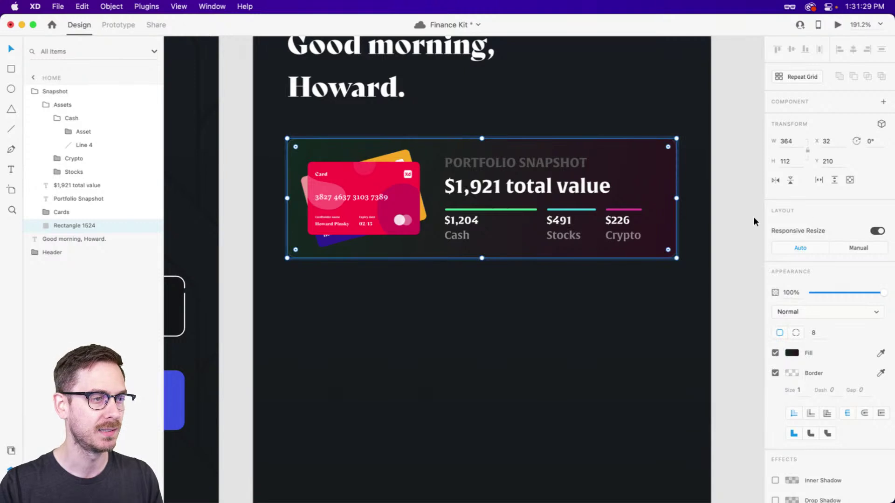
Undo back to the solid #26292E card fill and save the Finance Kit document
key("super+z")
key("super+z")
key("super+z")
key("super+z")
key("super+z")
key("super+z")
key("super+z")
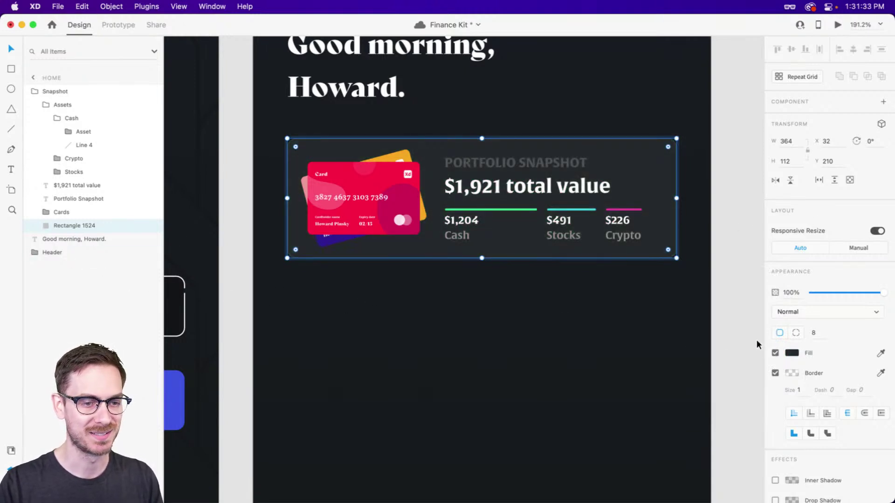
left_click(792, 352)
left_click(835, 278)
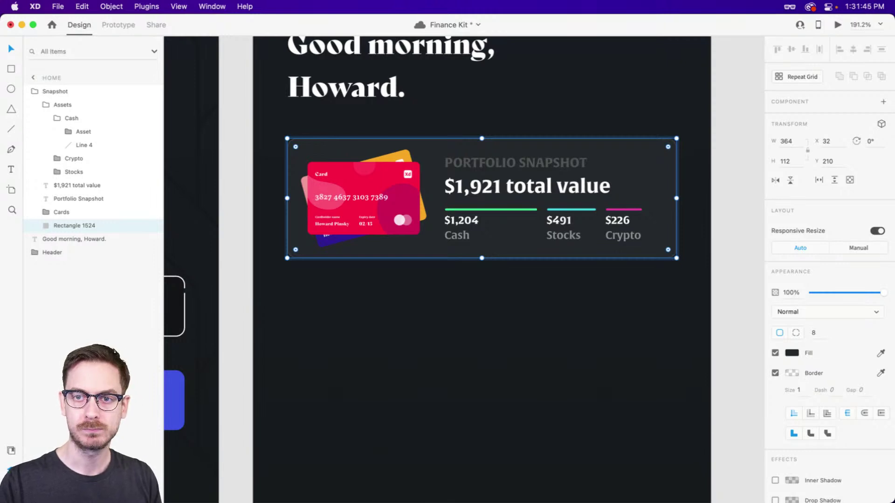
key("super+s")
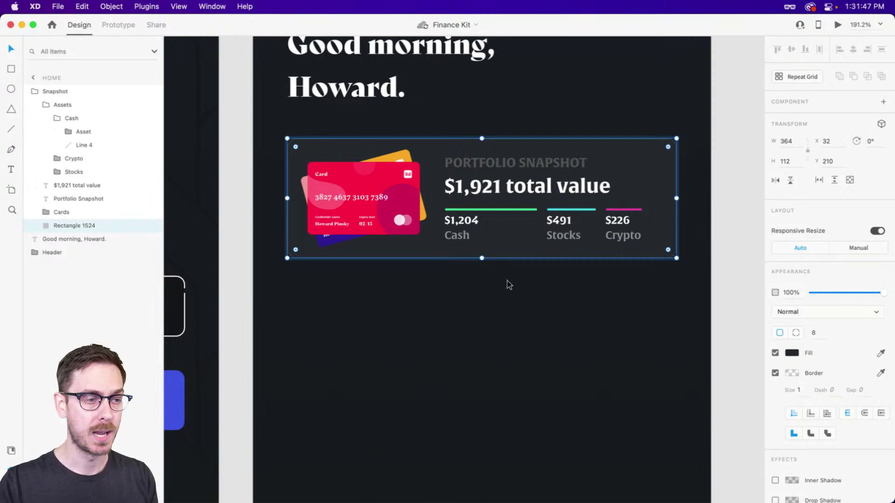
Turn on padding 10, 34, 10, 12 for the Portfolio Snapshot card group
left_click(506, 282)
left_click(462, 187)
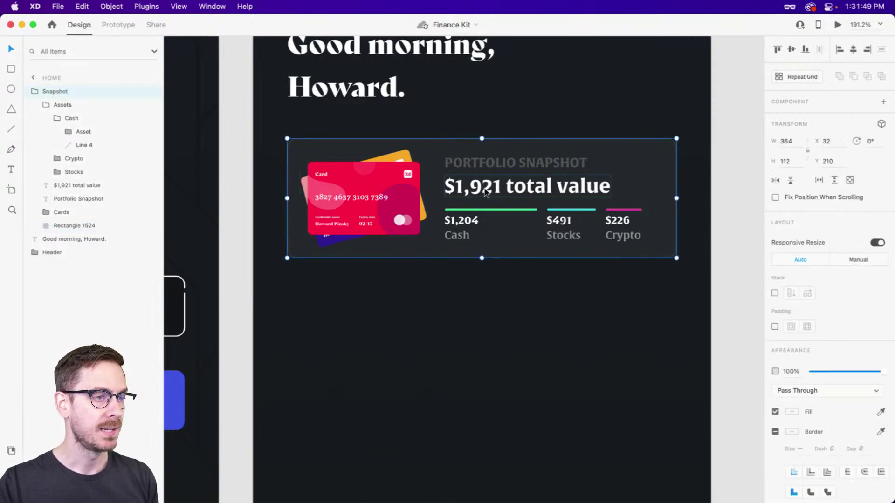
double_click(467, 221)
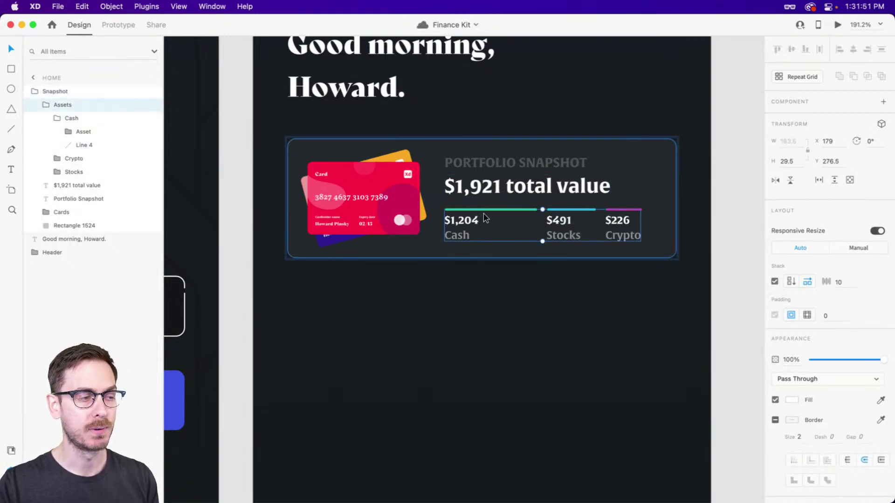
scroll(483, 214, "up", 3)
scroll(732, 233, "down", 3)
left_click(581, 307)
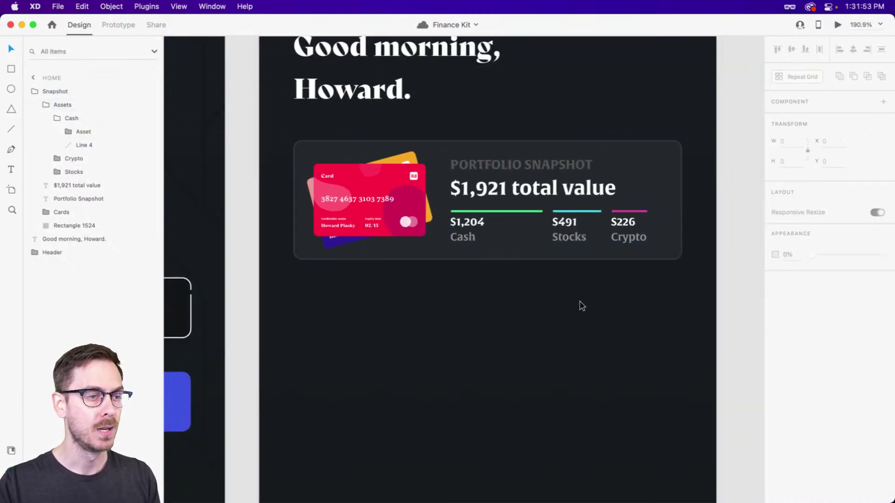
left_click(679, 283)
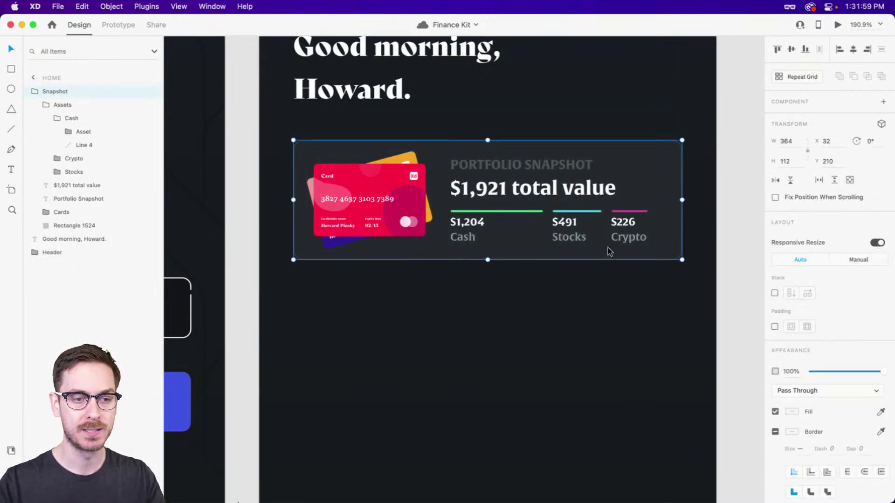
left_click(775, 327)
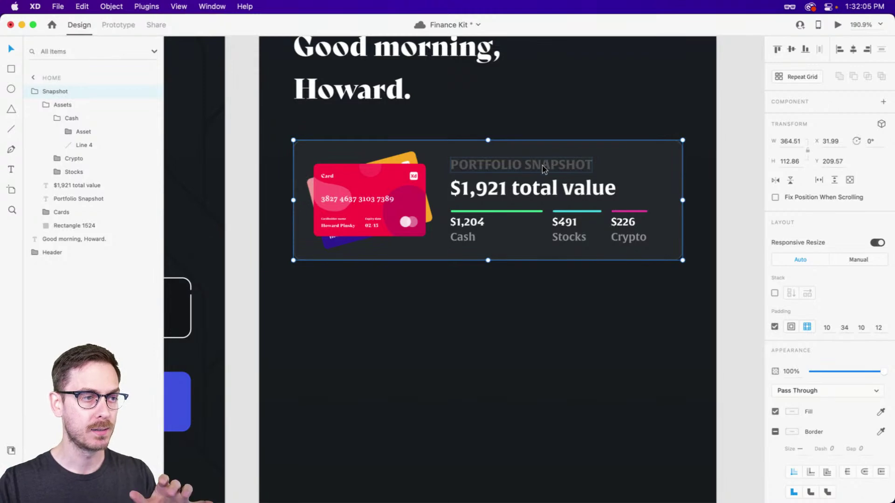
Test resizing the stacked payment cards inside the padded card, then undo it
double_click(671, 158)
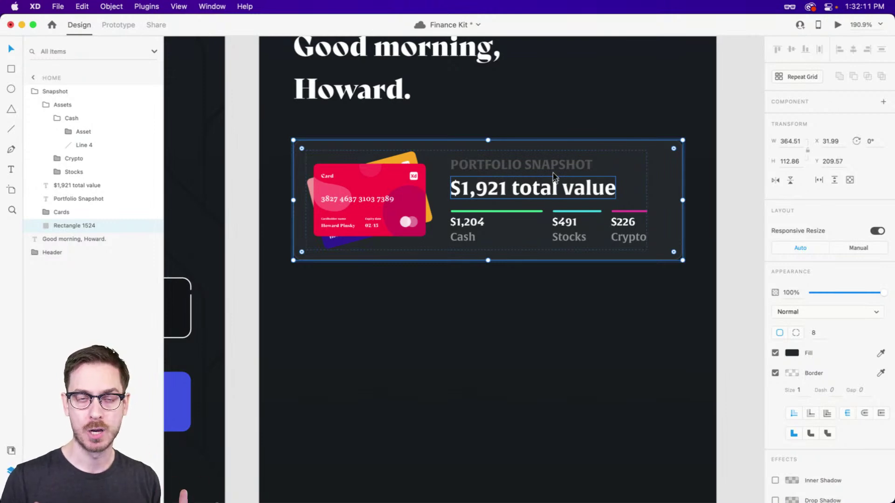
left_click(385, 206)
double_click(385, 207)
key("Escape")
mouse_move(304, 251)
left_mouse_down()
mouse_move(270, 284)
mouse_move(293, 258)
mouse_move(320, 256)
left_mouse_up()
key("super+z")
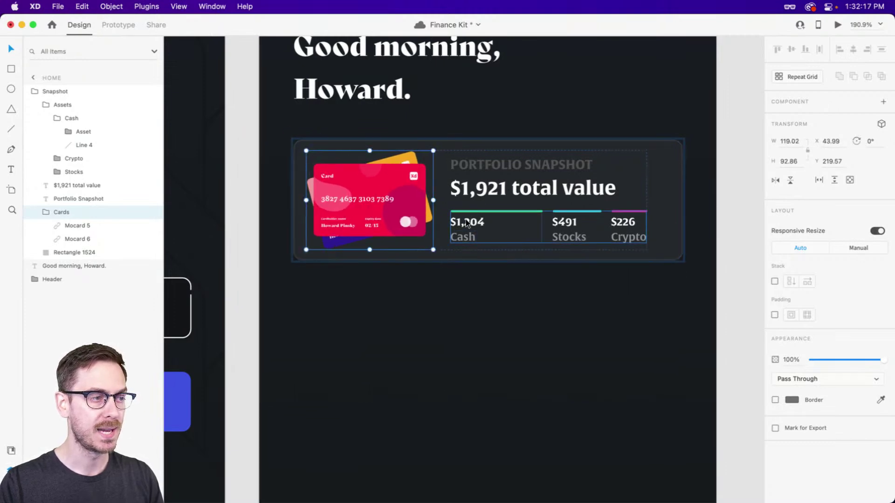
Duplicate the Cash, Stocks, Crypto row below itself, then undo the duplicate
left_click_drag(466, 223, 465, 277)
left_click(493, 363)
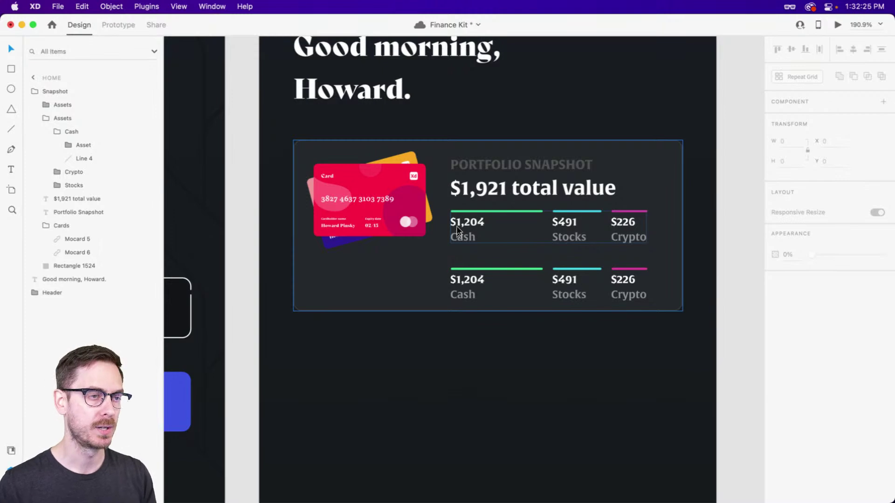
key("super+z")
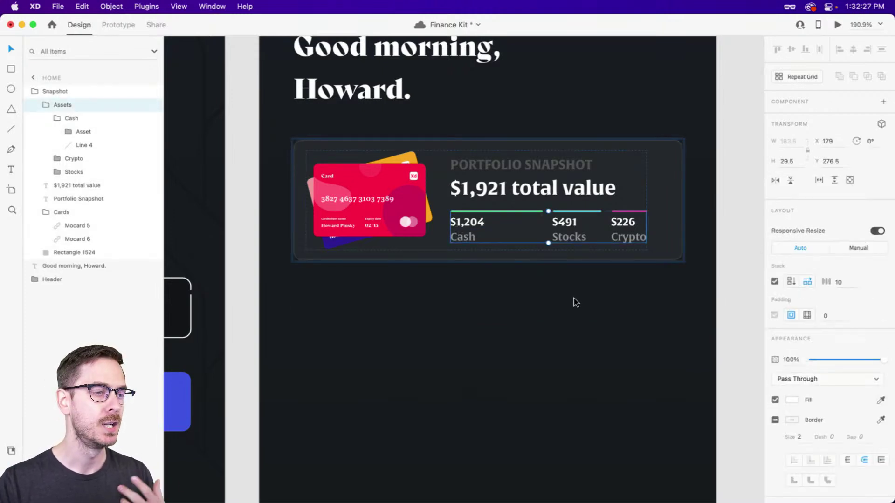
left_click(539, 296)
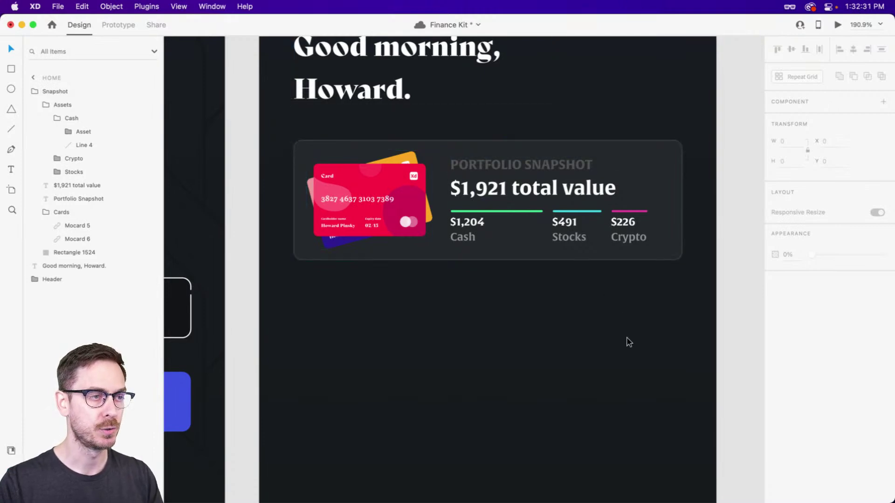
left_click_drag(569, 375, 569, 329)
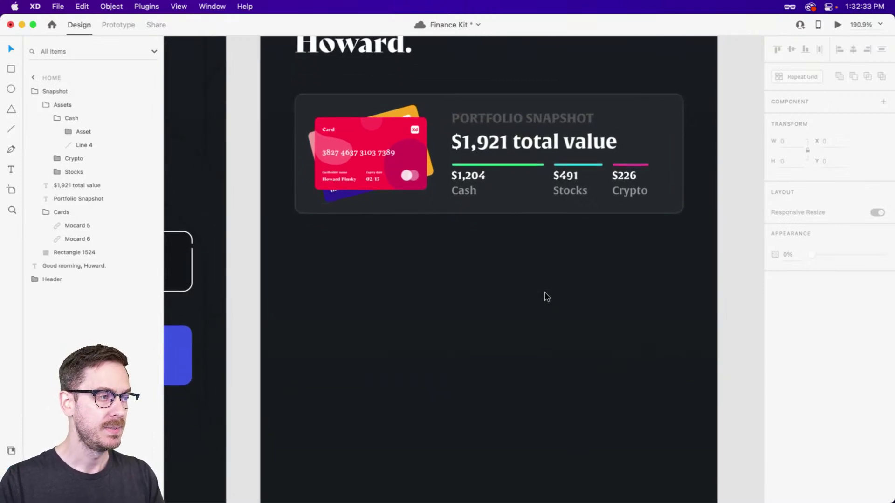
scroll(440, 284, "down", 3)
left_click_drag(454, 221, 455, 223)
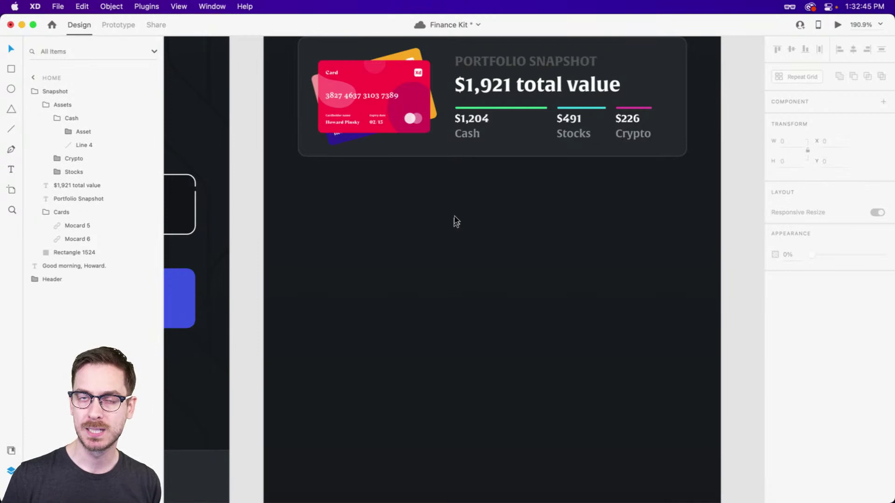
Save, then add a 'Quick Actions' text heading below the snapshot card
key("super+s")
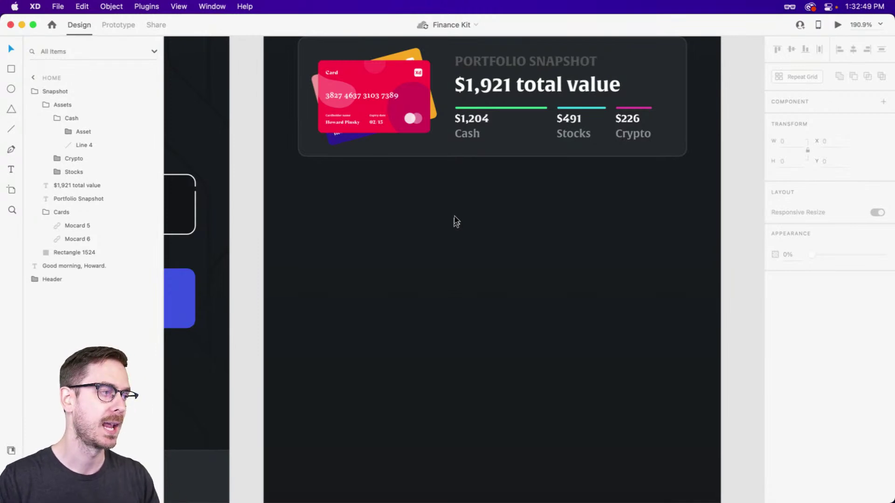
key("t")
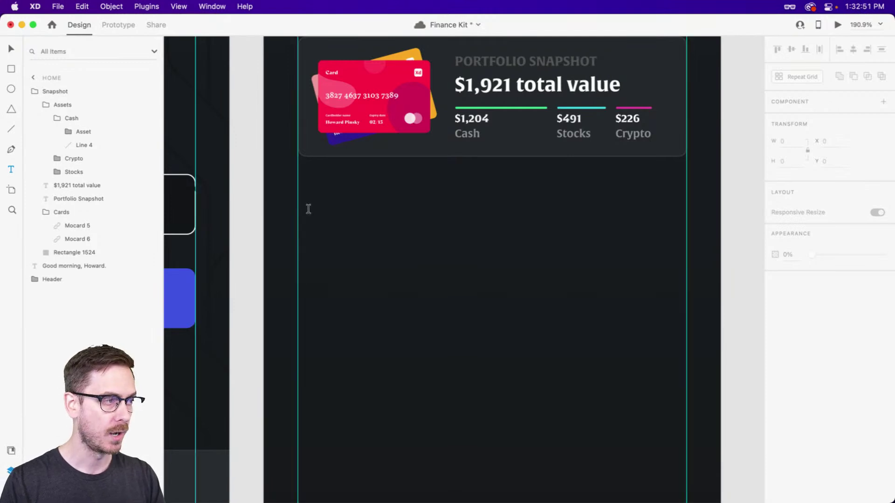
left_click(301, 202)
type("Quick Actions")
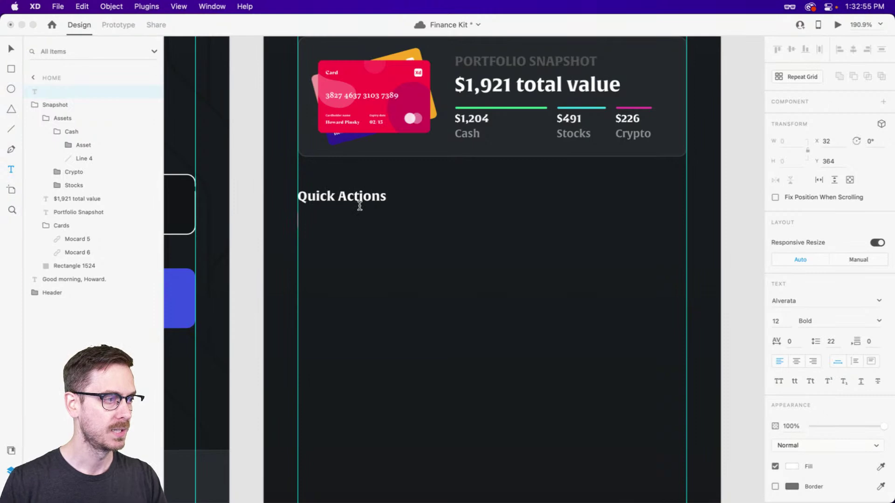
key("Escape")
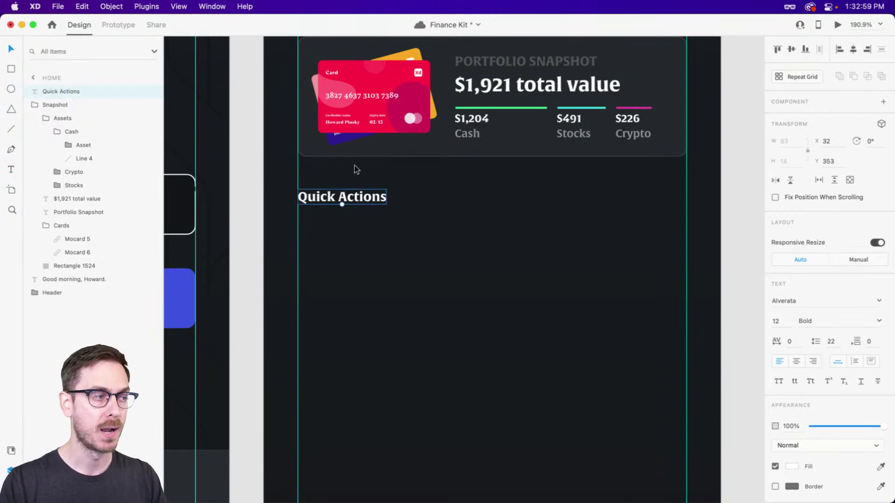
Set the Quick Actions heading to Alverata Semibold at size 14
left_click(879, 321)
left_click(811, 387)
left_click(776, 323)
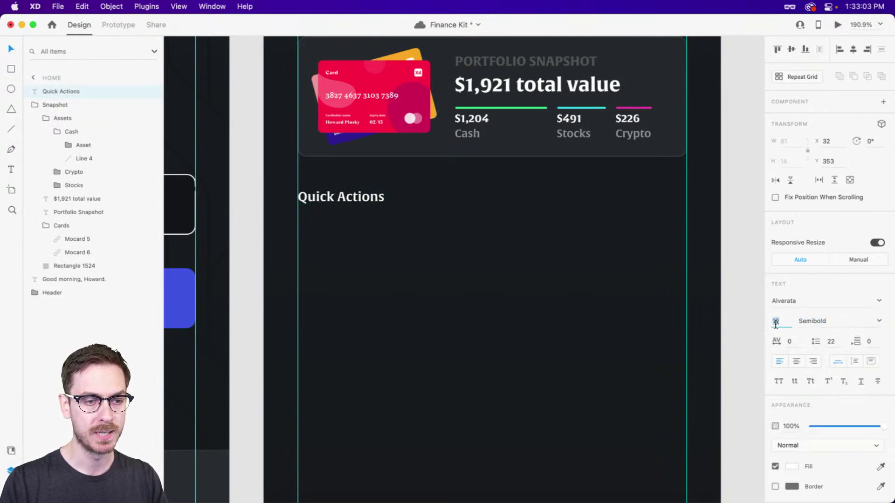
key("Up")
key("Up")
key("Up")
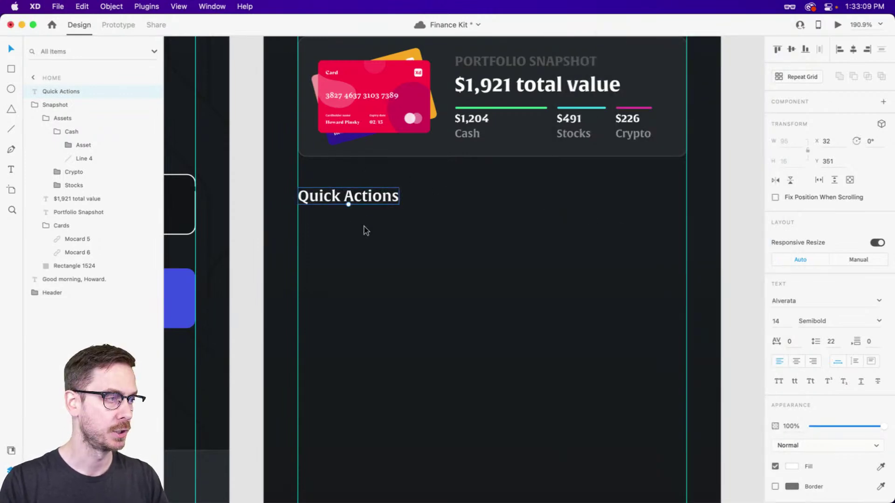
Show the layout guides and draw a wide rectangle below Quick Actions
scroll(383, 275, "up", 2)
scroll(384, 275, "down", 4)
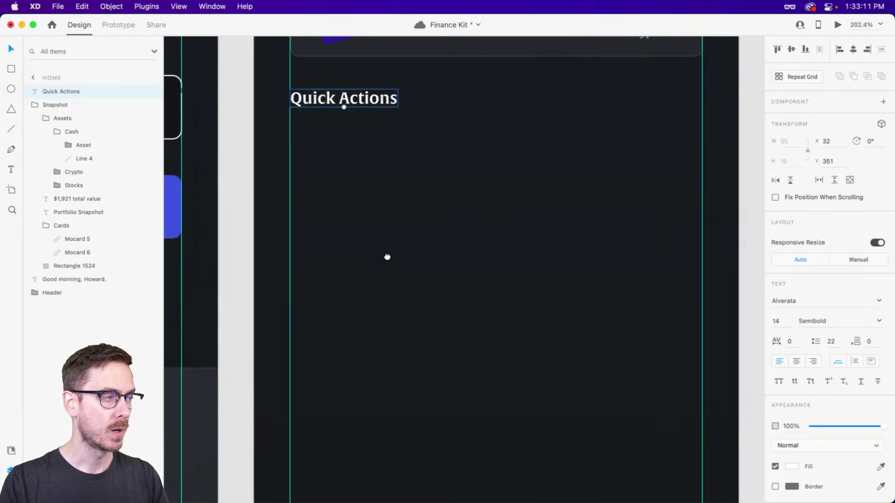
scroll(387, 255, "up", 1)
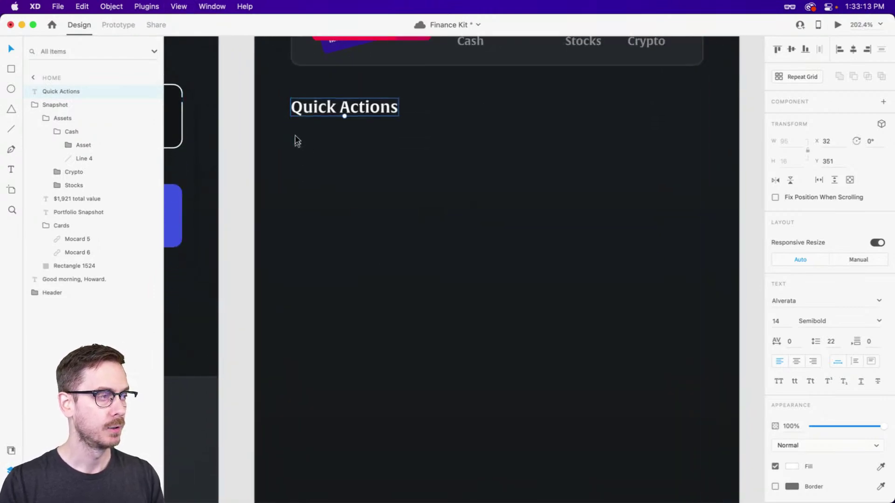
key("super+shift+apostrophe")
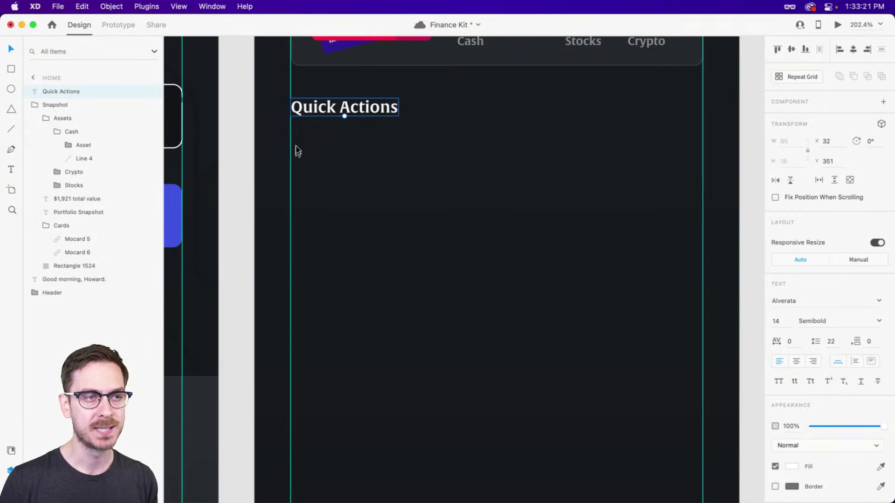
scroll(297, 151, "right", 1)
key("r")
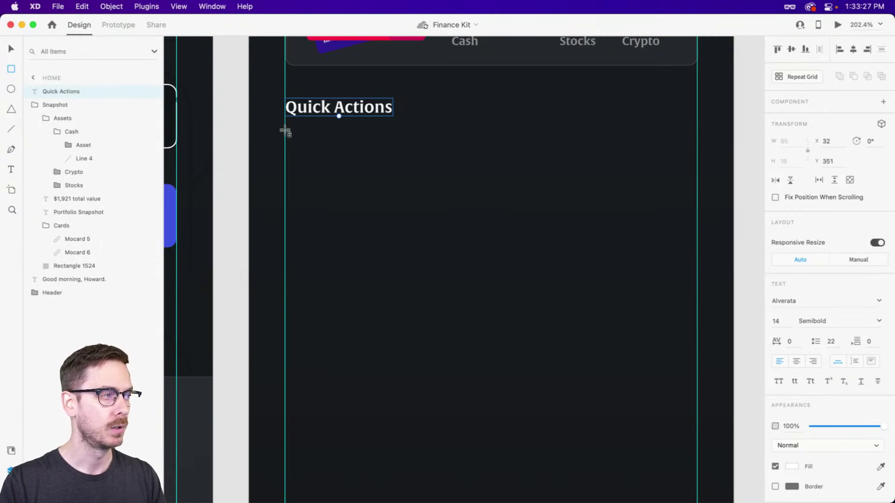
left_click_drag(287, 132, 701, 210)
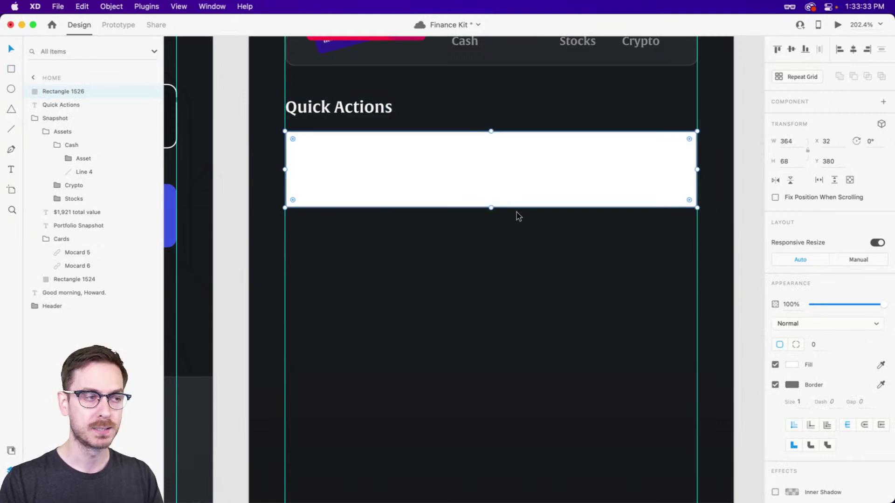
Cut the rectangle's width to a quarter (91), then subtract 8 to get 83
left_click(799, 145)
left_click(801, 147)
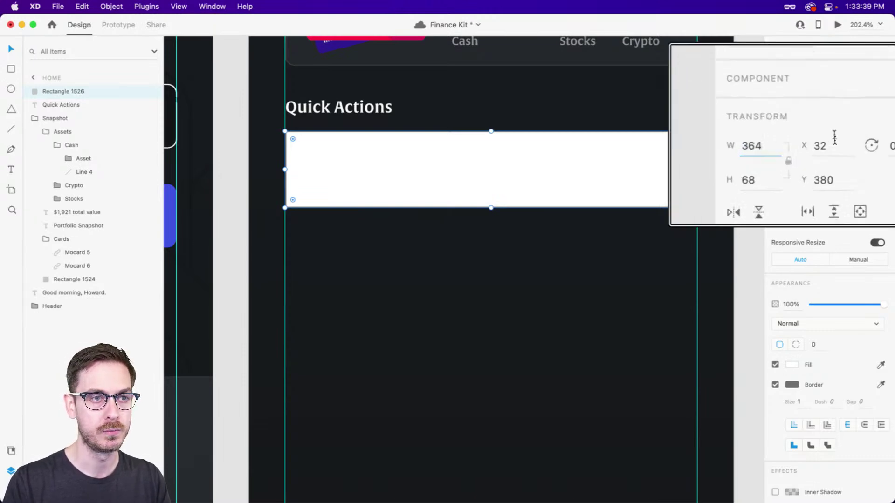
type("/4")
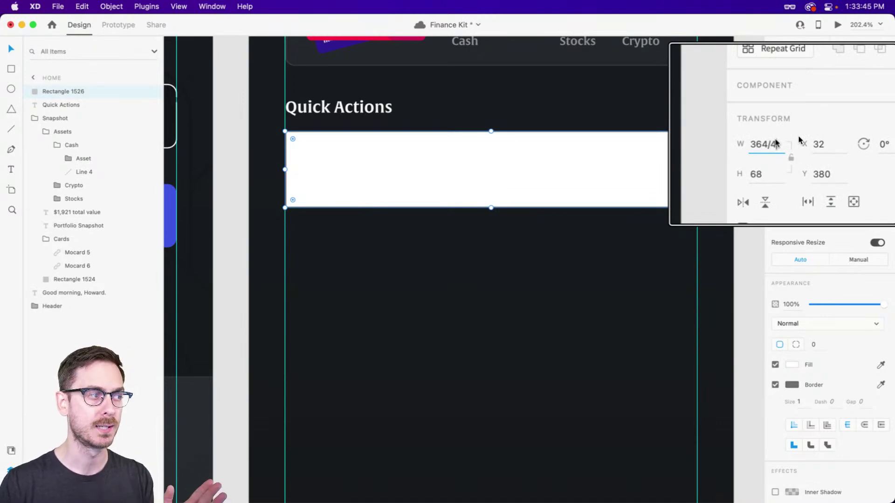
key("Return")
left_click(769, 145)
left_click(771, 148)
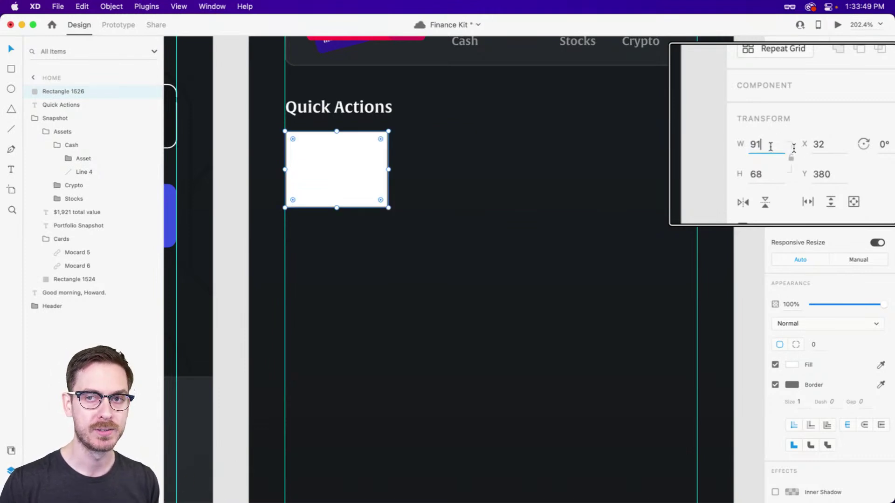
type("-8")
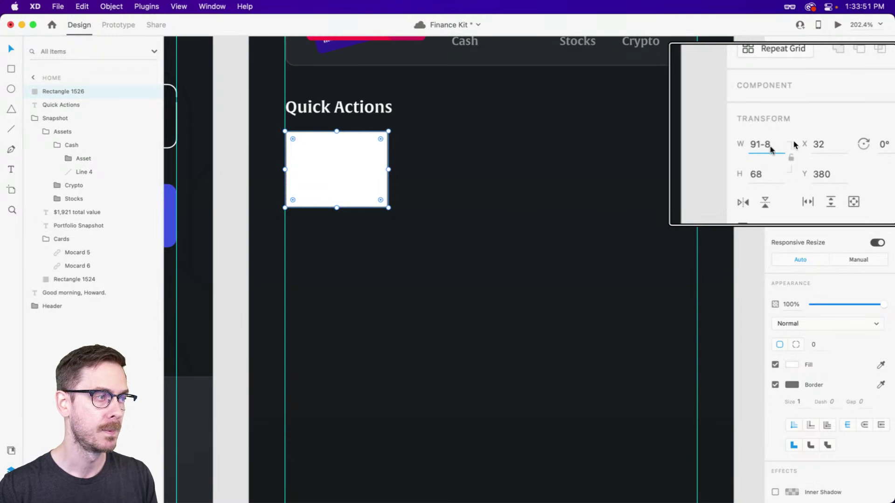
key("Return")
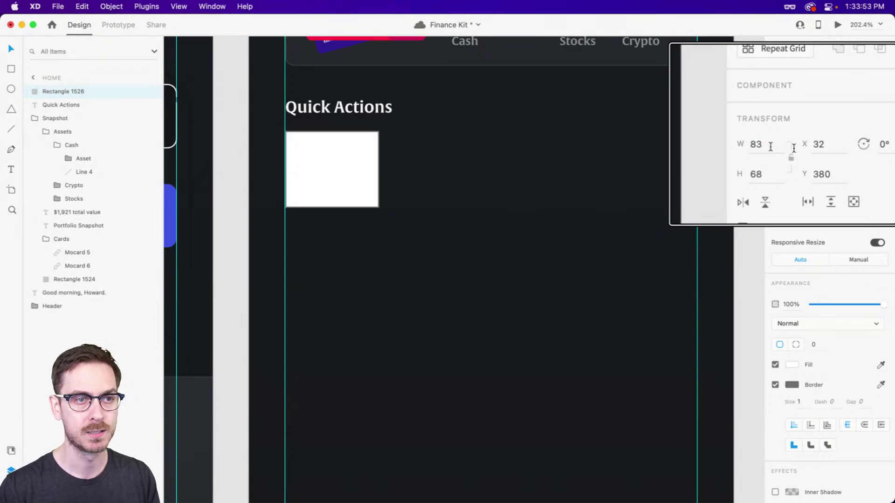
Set the rectangle to exactly 82 × 82
left_click(768, 147)
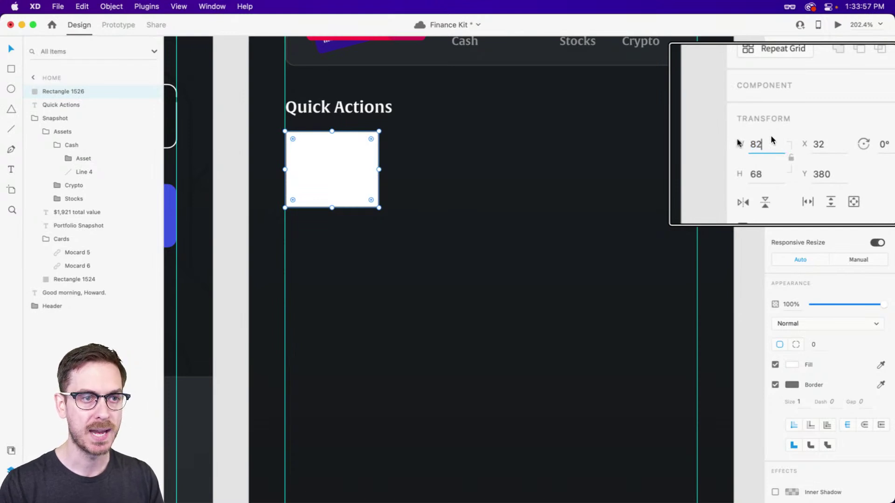
type("82")
key("Tab")
type("82")
key("Return")
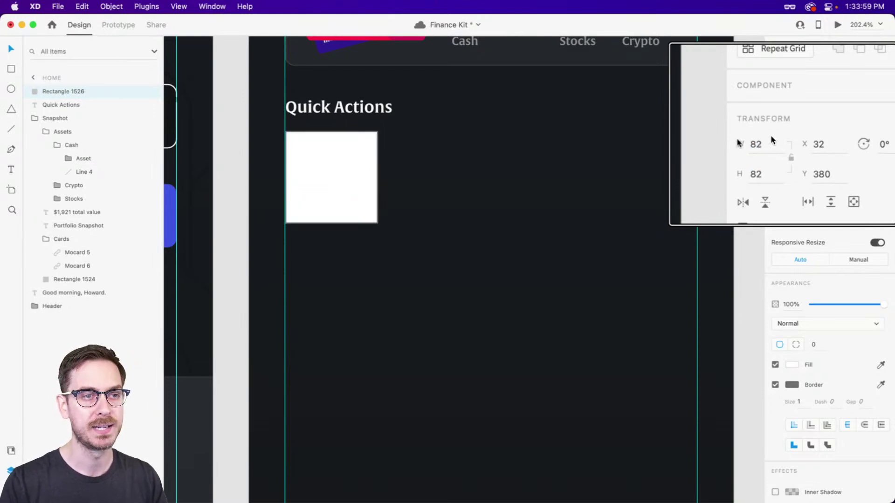
scroll(387, 145, "up", 3)
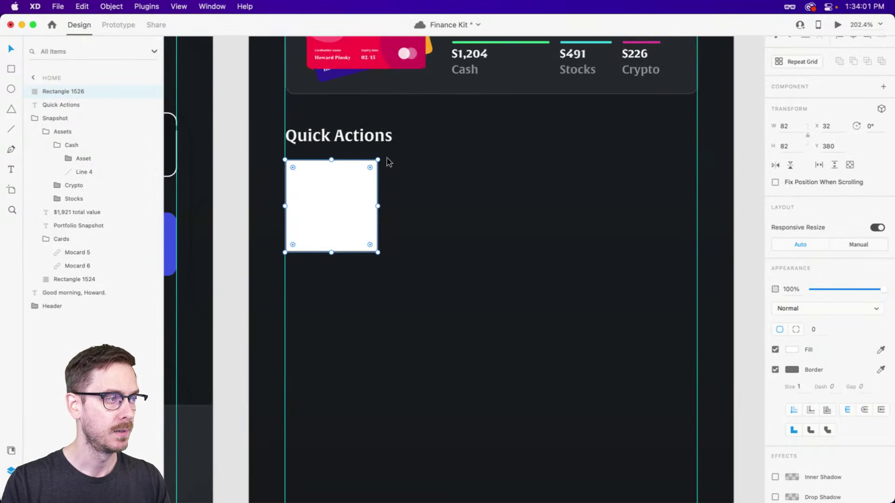
Round the Quick Actions square's corners to radius 8 and save the Finance Kit file
scroll(335, 187, "up", 5)
scroll(522, 186, "left", 4)
scroll(543, 136, "right", 1)
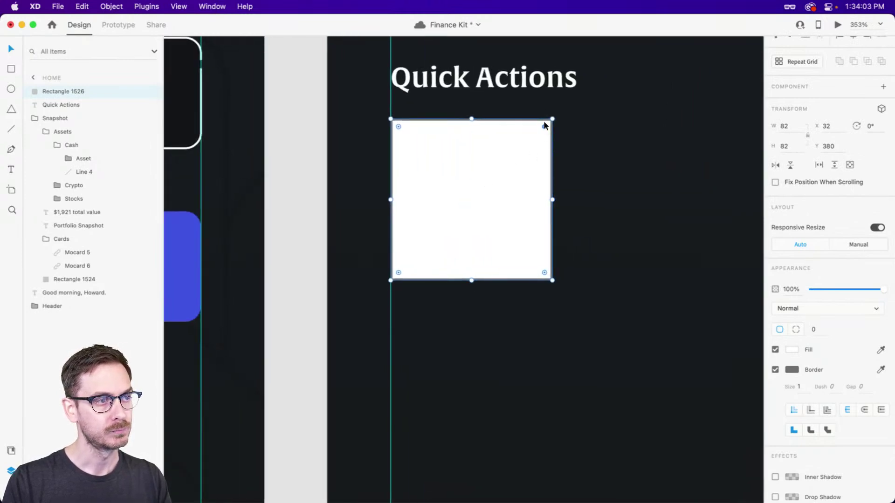
left_click_drag(540, 128, 537, 129)
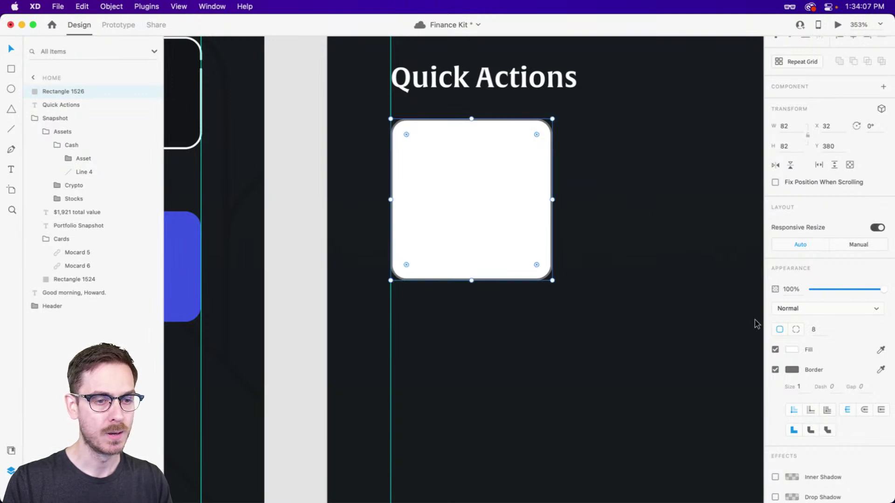
scroll(685, 284, "right", 5)
scroll(685, 285, "up", 2)
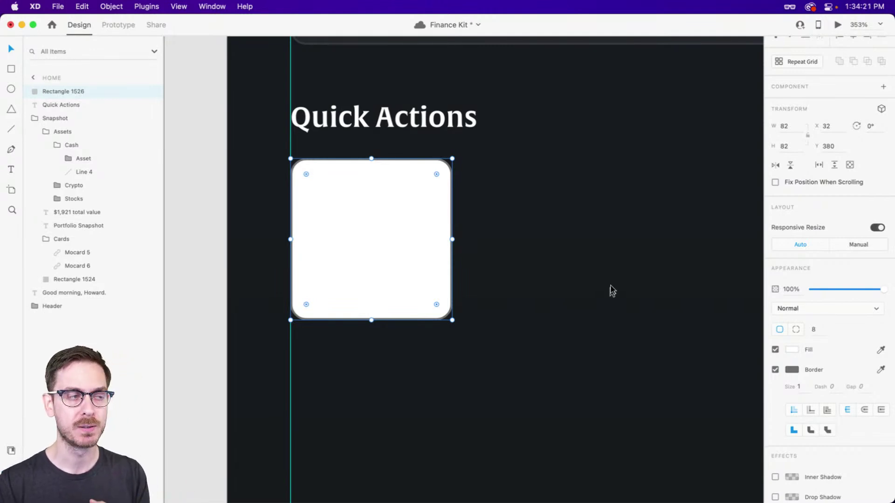
key("super+s")
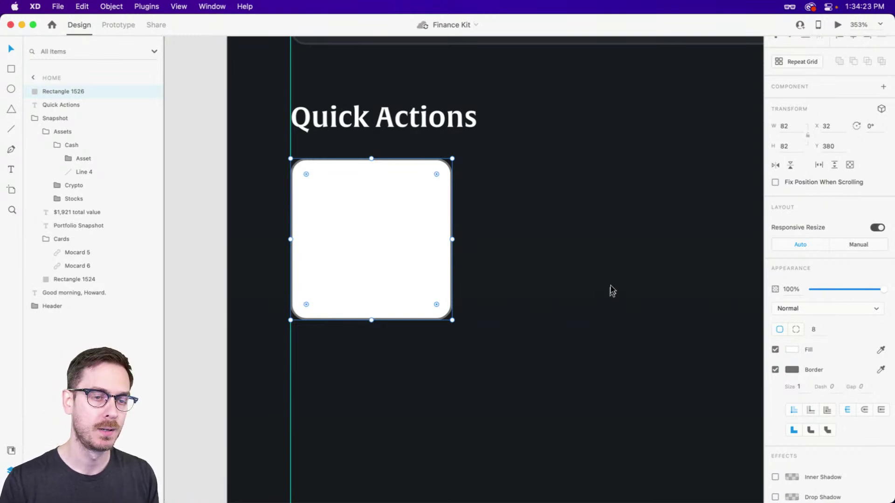
Remove the square's white fill and apply the saved magenta document colour to its border
left_click(776, 350)
left_click(793, 370)
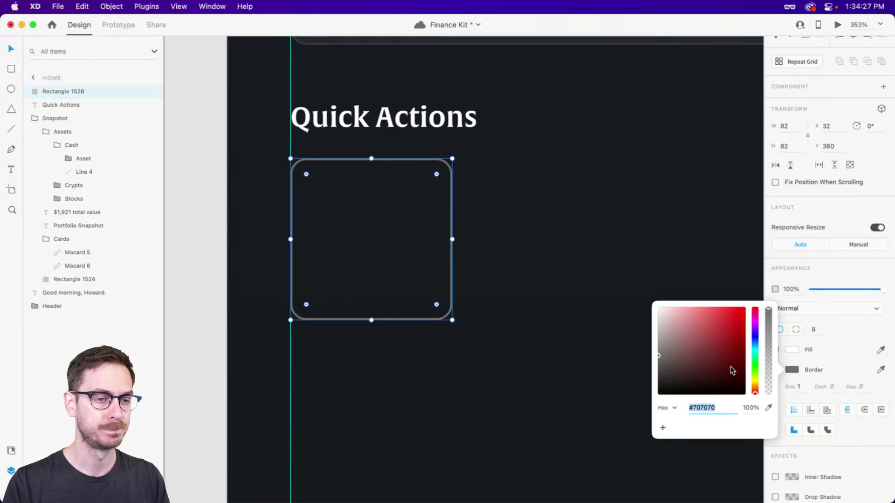
left_click(755, 319)
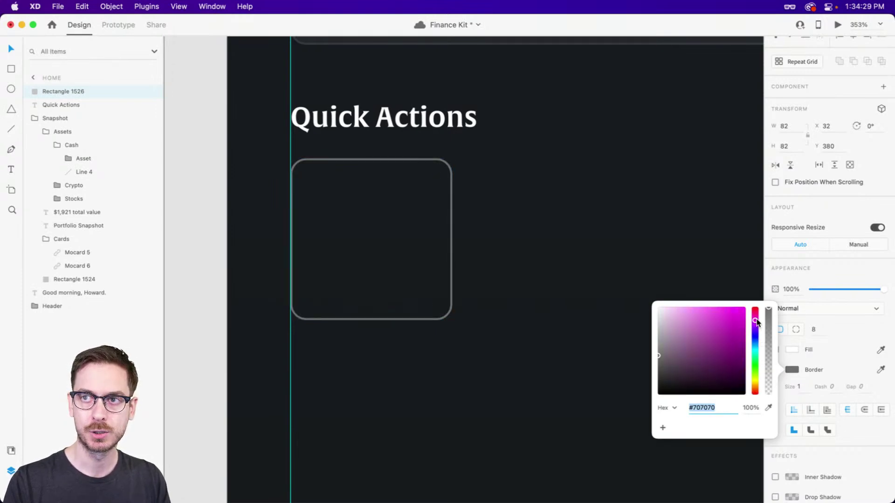
left_click(732, 320)
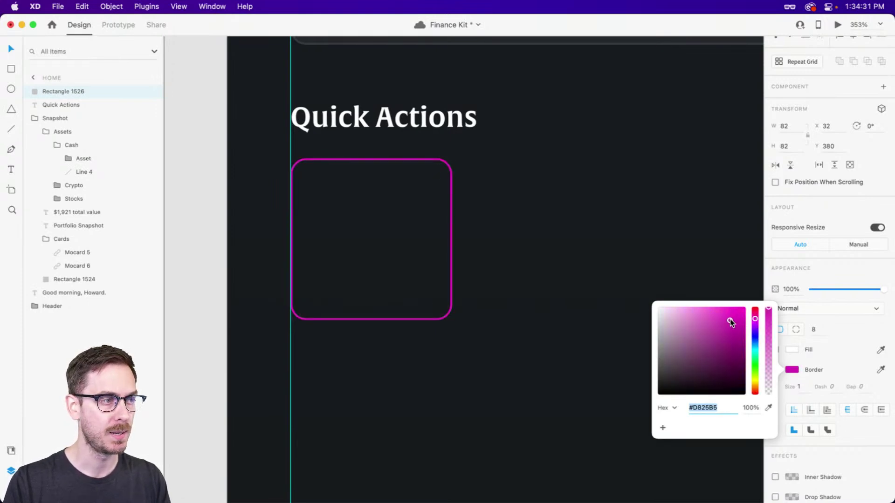
left_click(733, 319)
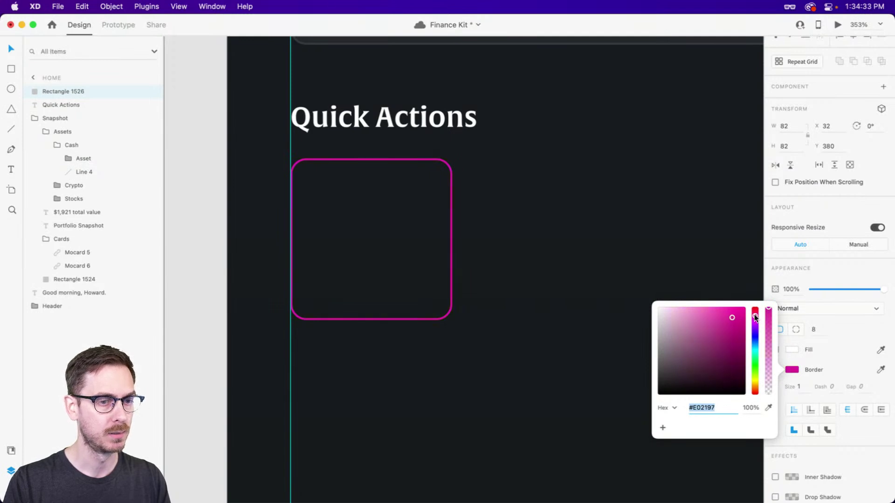
left_click(821, 264)
key("super+shift+y")
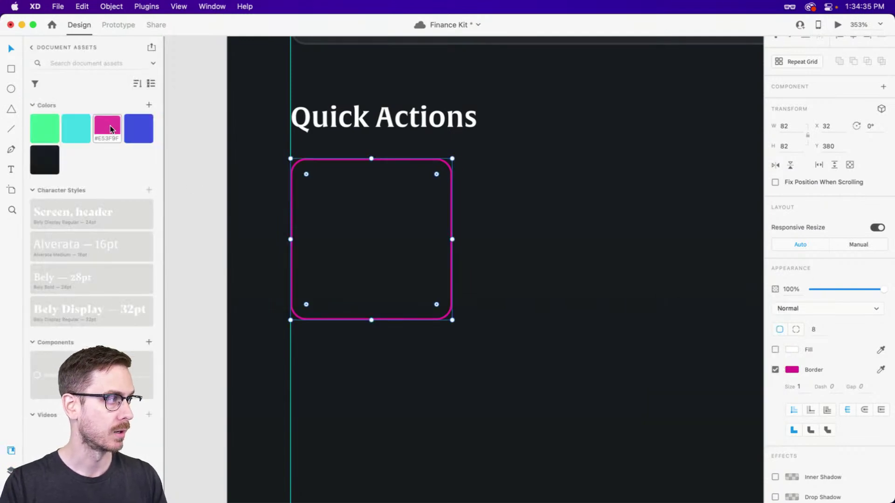
right_click(112, 126)
left_click(128, 145)
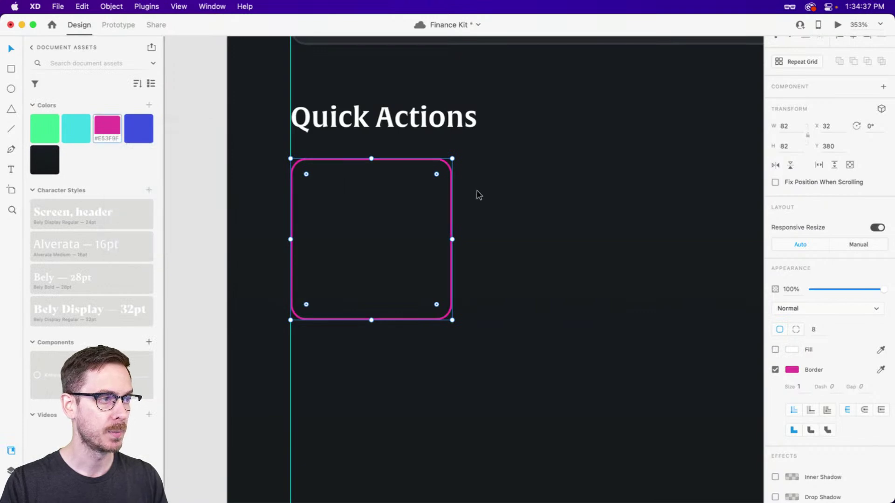
left_click_drag(468, 222, 543, 225)
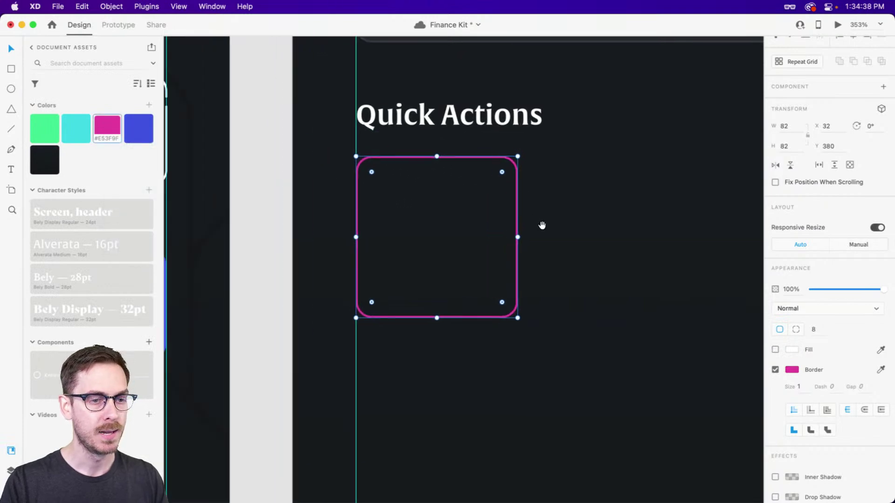
Turn the fill back on, match it to the magenta, then darken it to plum #381429
left_click(776, 350)
left_click(881, 350)
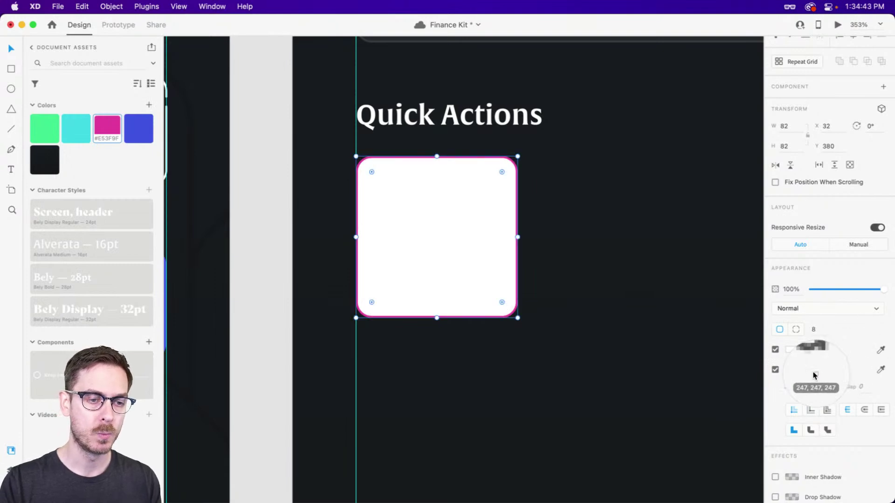
left_click(792, 369)
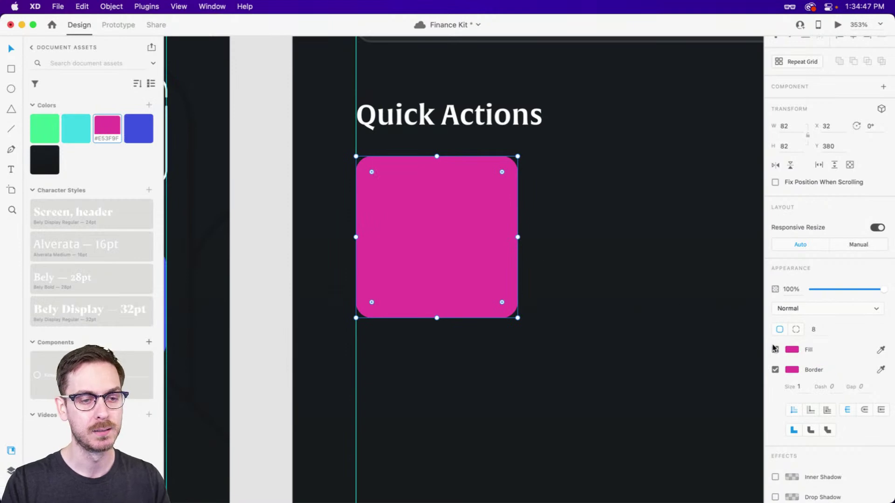
left_click(792, 350)
left_click_drag(711, 350, 715, 367)
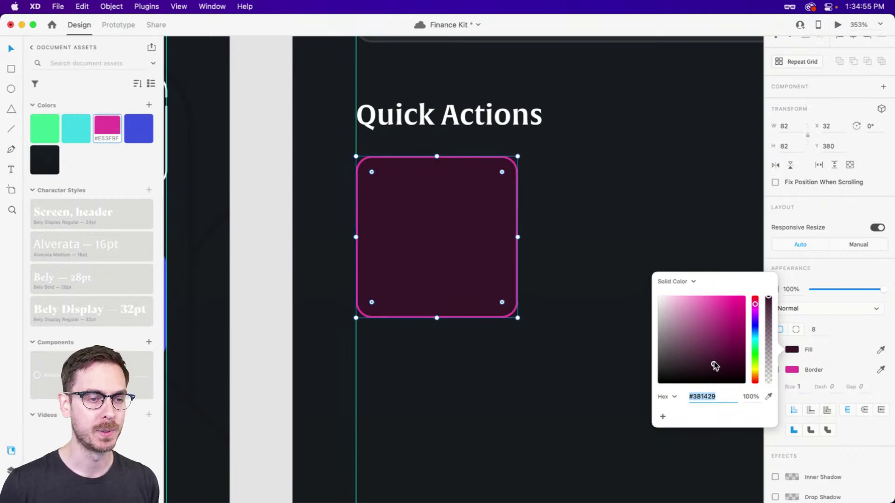
left_click(856, 269)
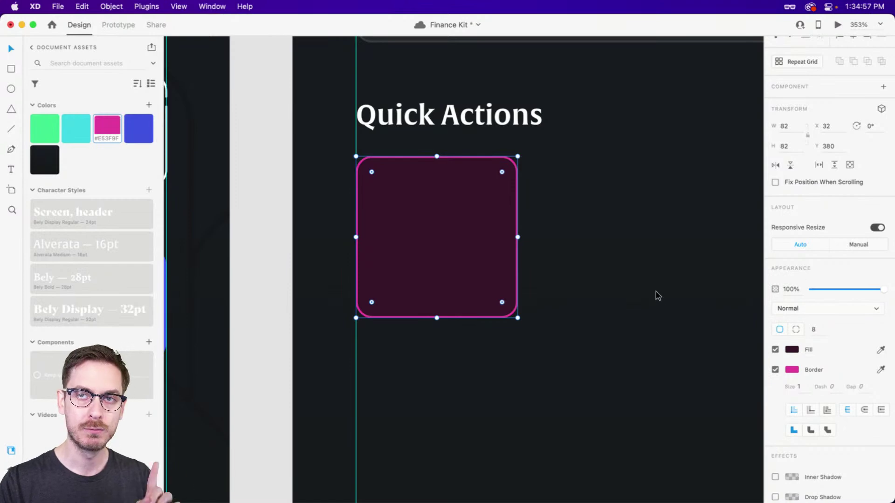
scroll(553, 282, "down", 10)
scroll(555, 286, "left", 10)
scroll(433, 222, "up", 5)
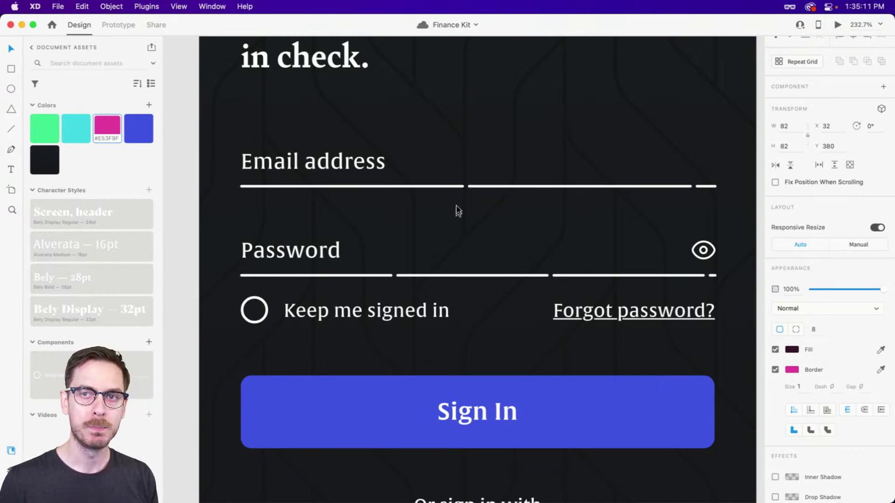
scroll(458, 211, "right", 15)
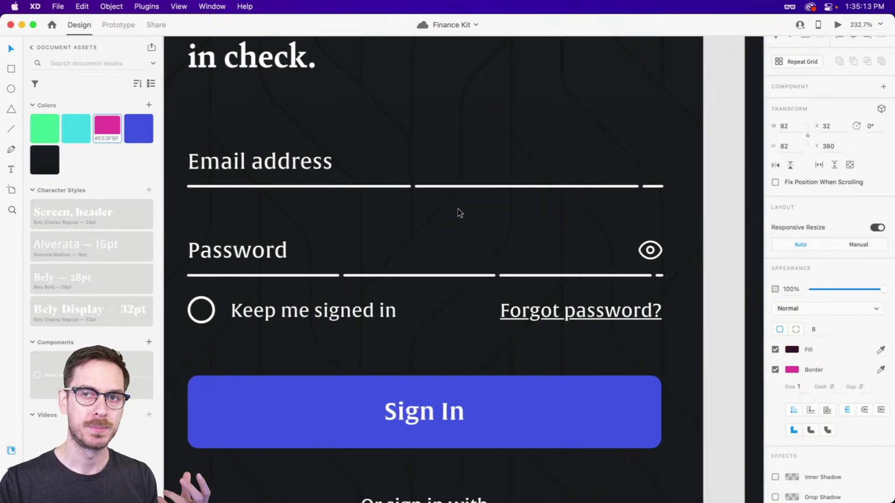
scroll(458, 224, "right", 10)
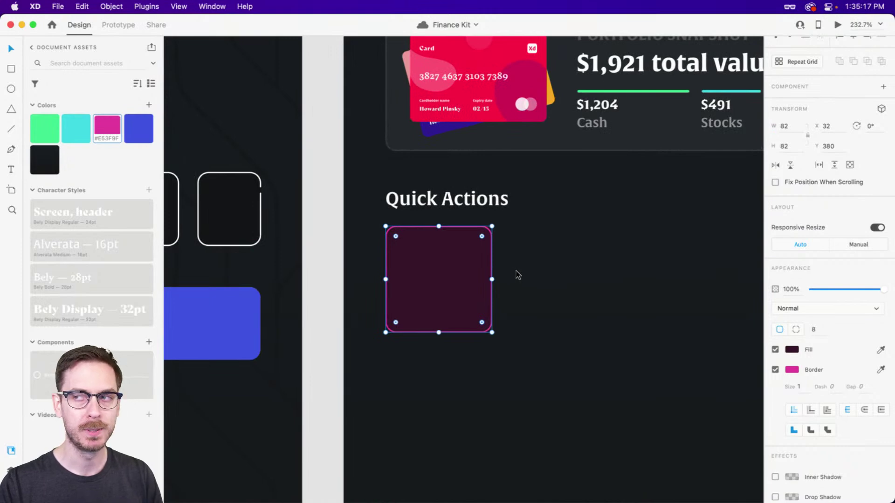
scroll(543, 280, "up", 3)
scroll(573, 263, "down", 2)
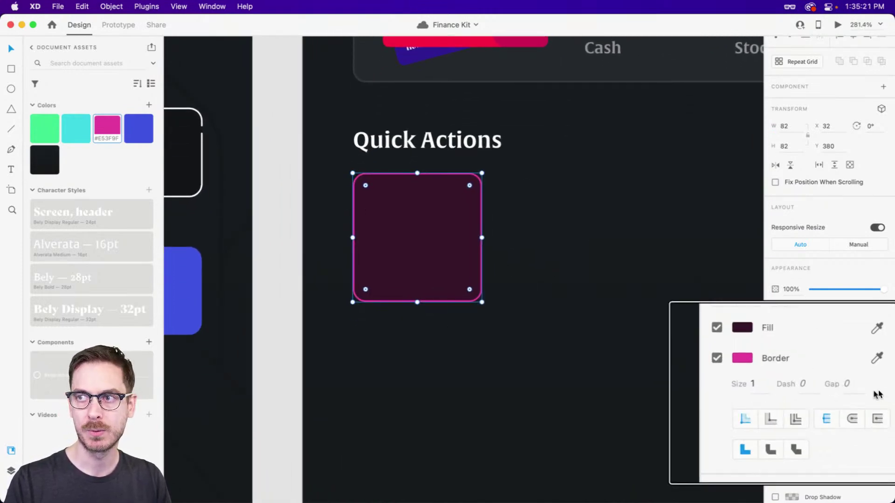
Make the square's border dashed with dash 80 and gap 10
left_click(792, 383)
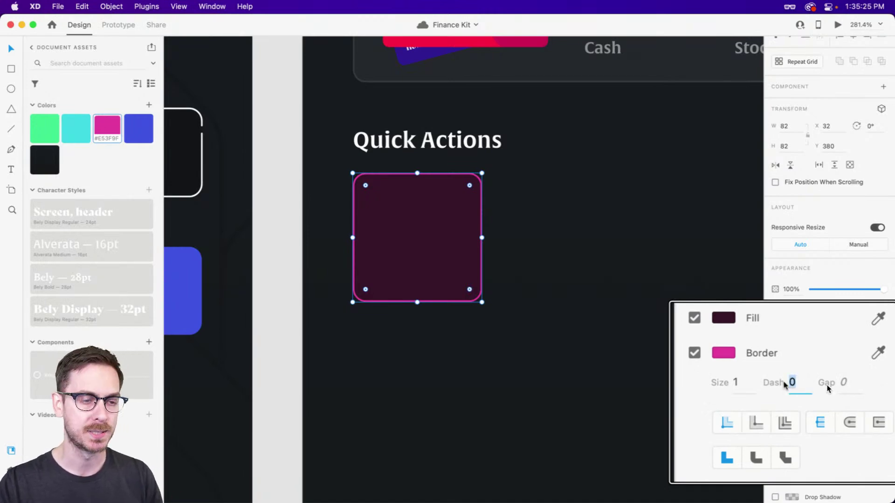
key("shift+Up")
key("shift+Up")
key("shift+Up")
key("shift+Up")
key("shift+Up")
key("shift+Up")
key("shift+Up")
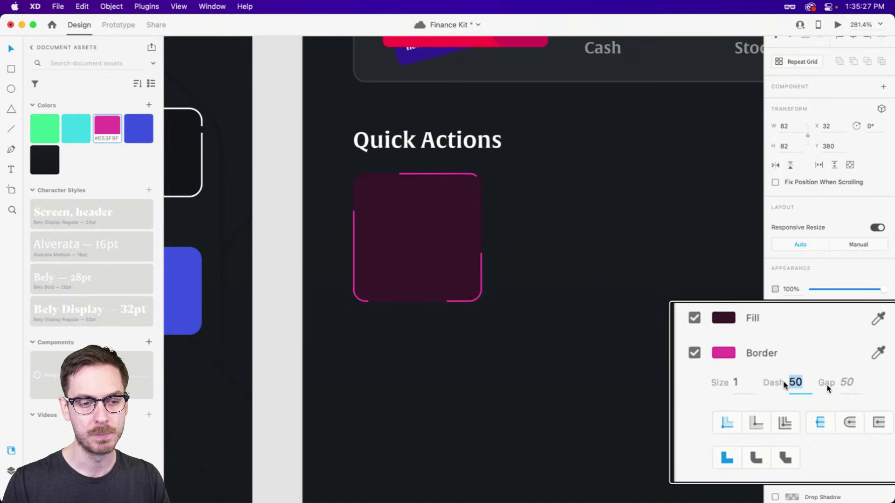
key("shift+Up")
key("Tab")
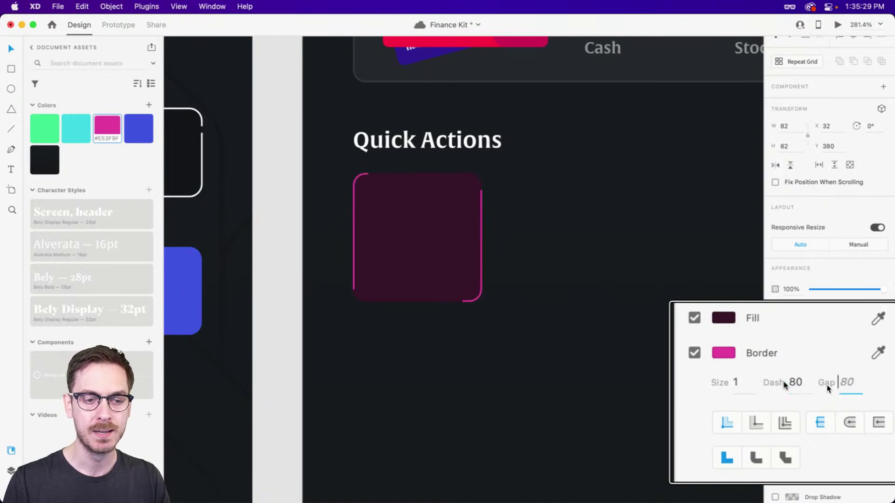
key("shift+Down")
key("shift+Down")
key("shift+Down")
key("shift+Down")
key("shift+Down")
key("shift+Down")
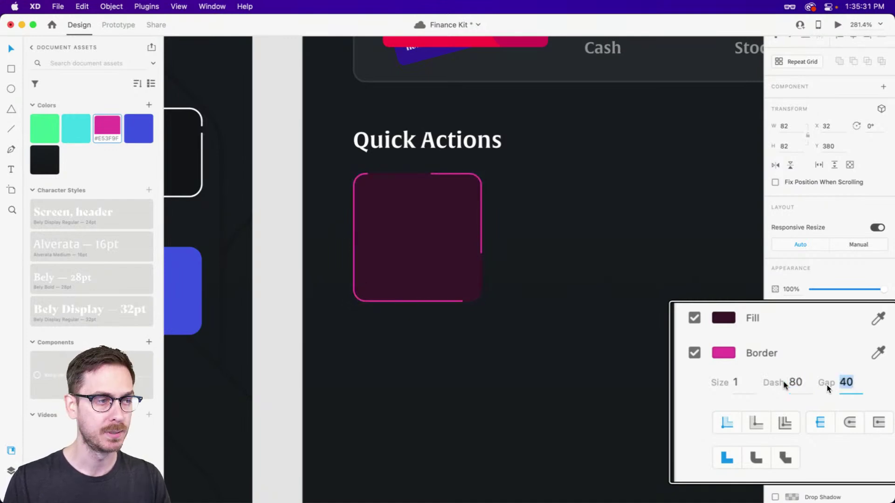
key("shift+Down")
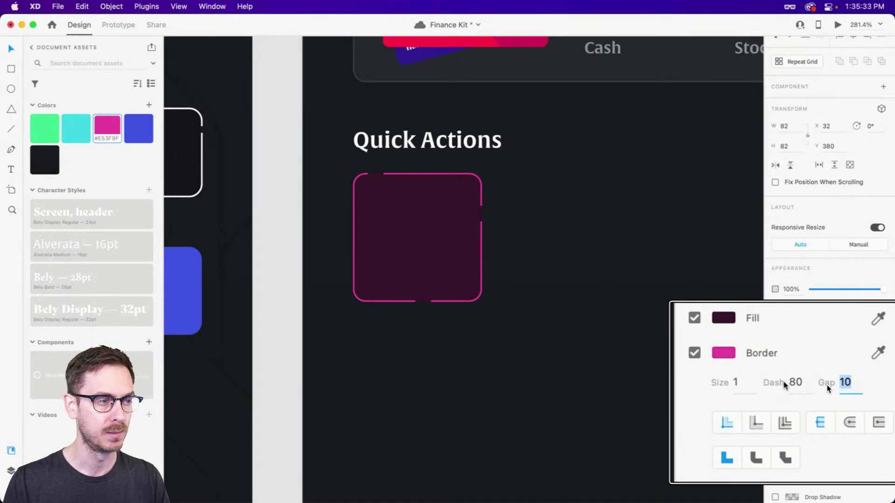
key("Return")
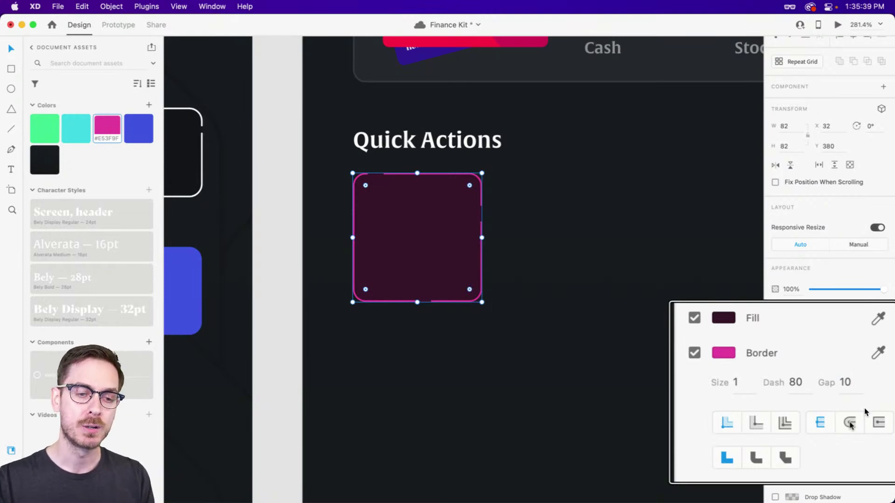
Try different alignments for the dashed border, deselecting the square to preview each result
left_click(850, 423)
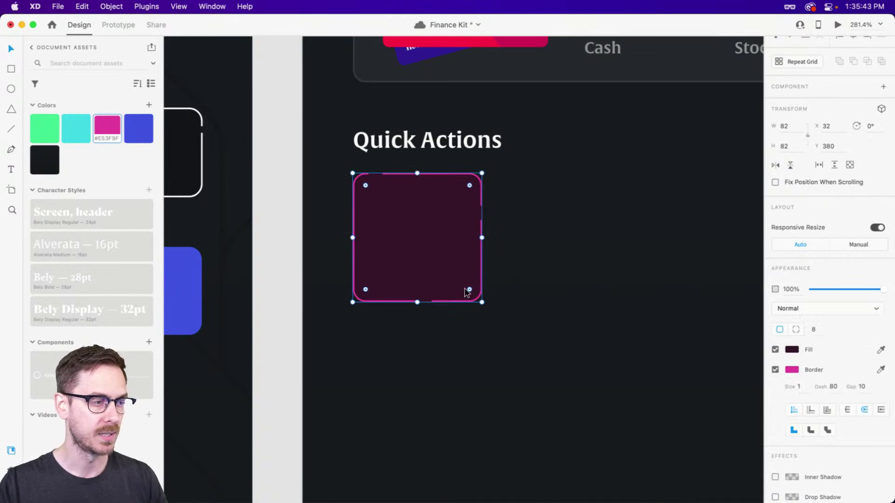
left_click(494, 285)
scroll(427, 285, "up", 5)
left_click(438, 280)
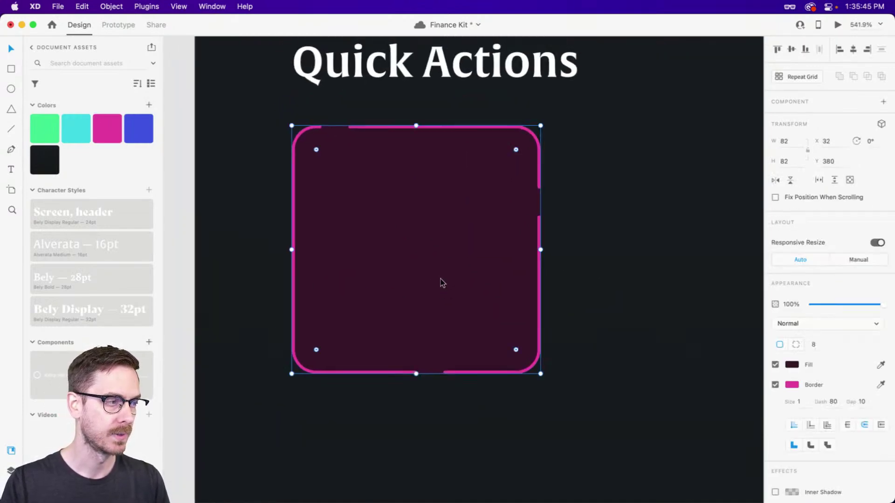
left_click(811, 425)
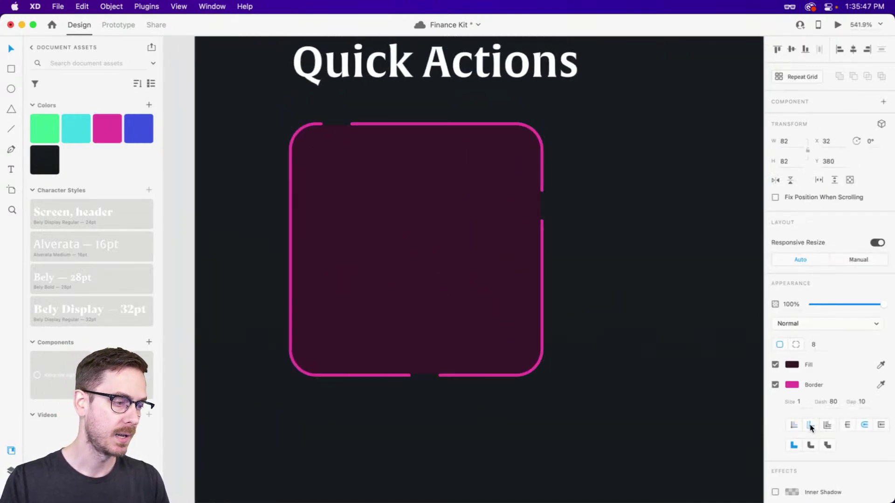
left_click(827, 426)
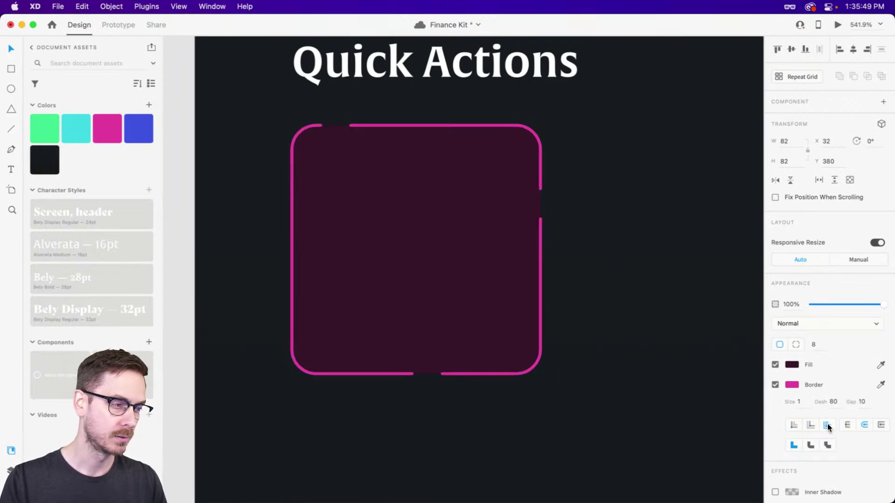
left_click(629, 255)
left_click(485, 228)
scroll(543, 244, "down", 5)
scroll(449, 226, "up", 5)
left_click_drag(449, 226, 490, 228)
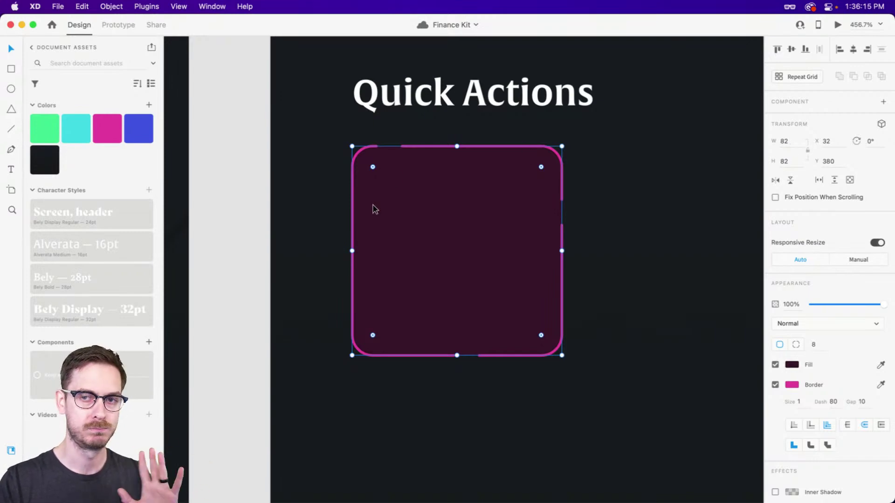
scroll(456, 236, "up", 3)
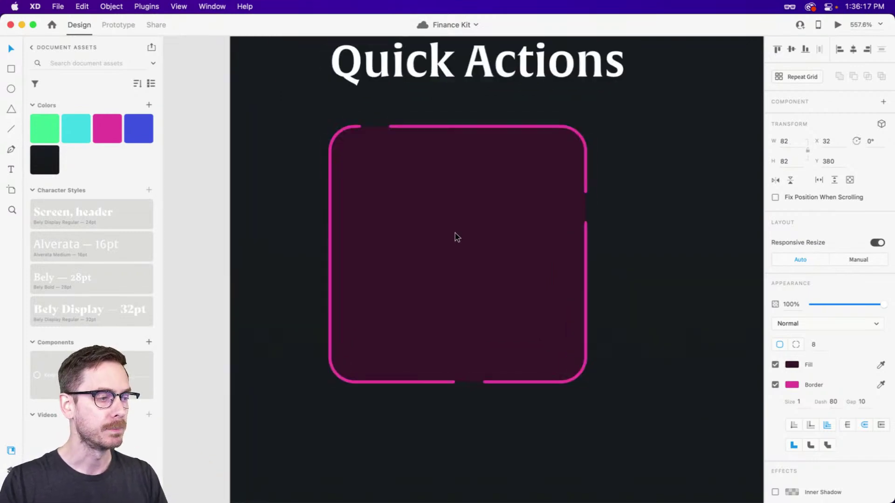
left_click_drag(473, 243, 453, 234)
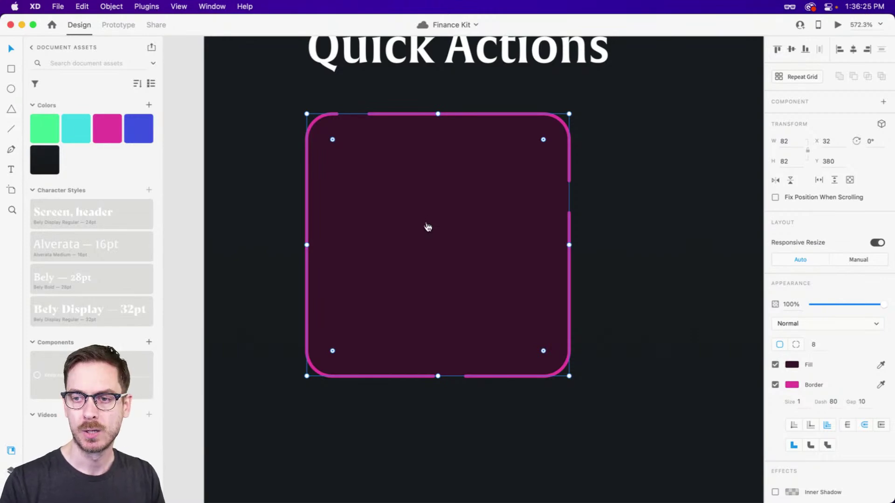
Bring up Nucleo over the design and search its icons for 'arrow'
key("super+shift+n")
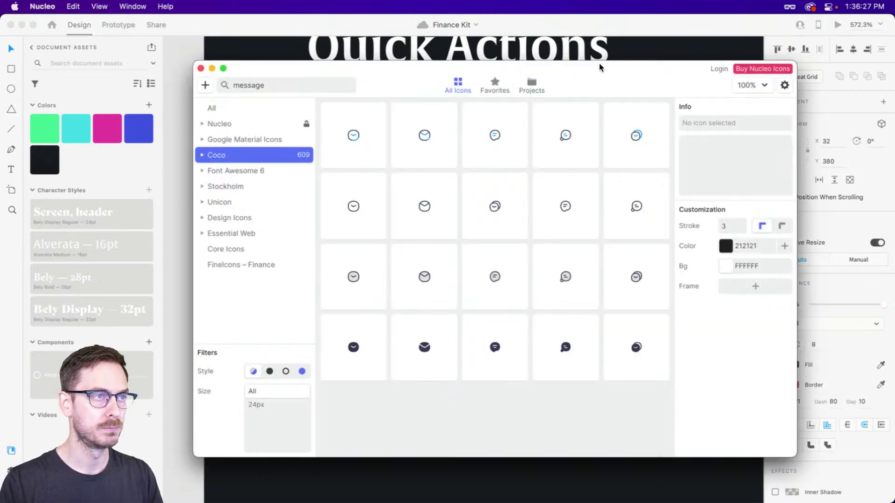
left_click_drag(330, 83, 364, 82)
left_click(364, 83)
key("super+a")
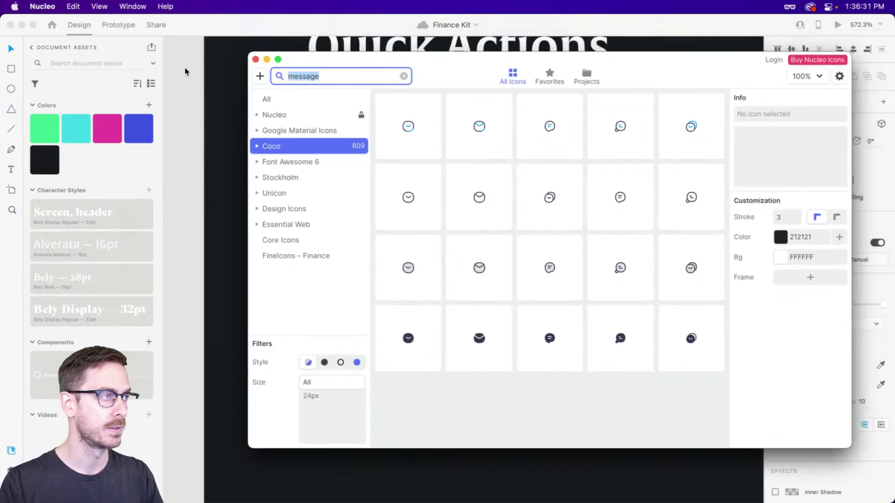
type("arrow")
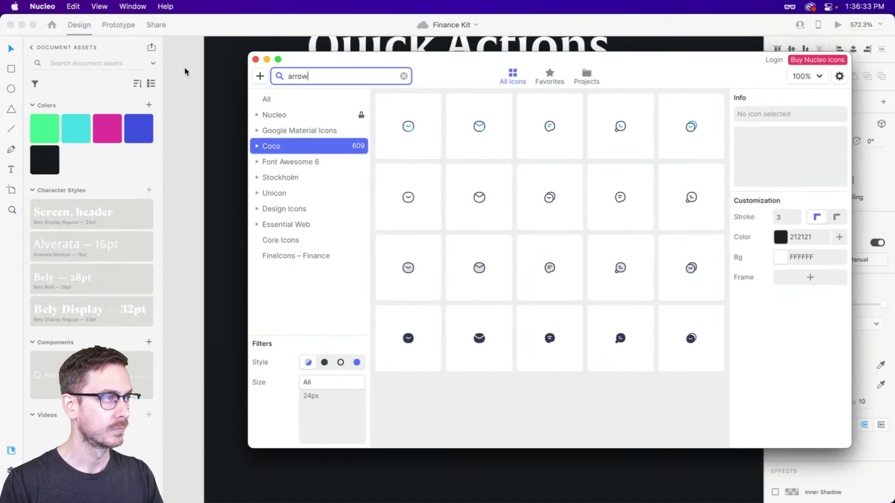
scroll(515, 244, "down", 5)
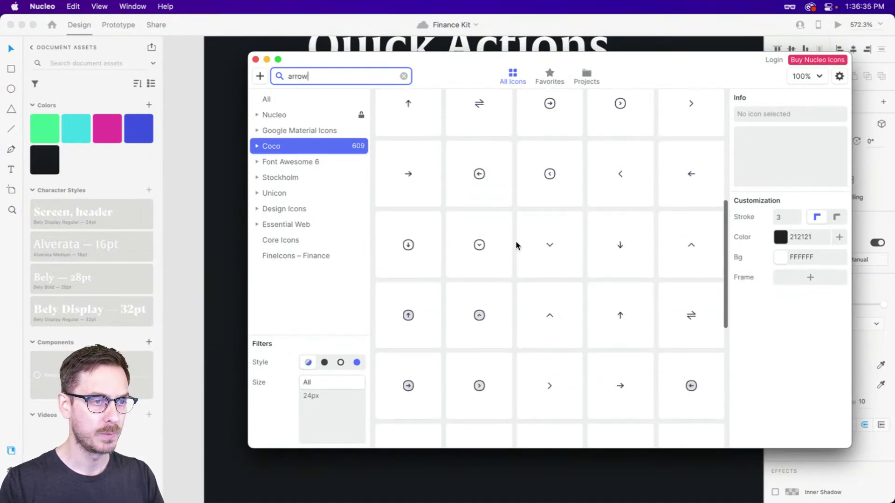
scroll(622, 248, "down", 4)
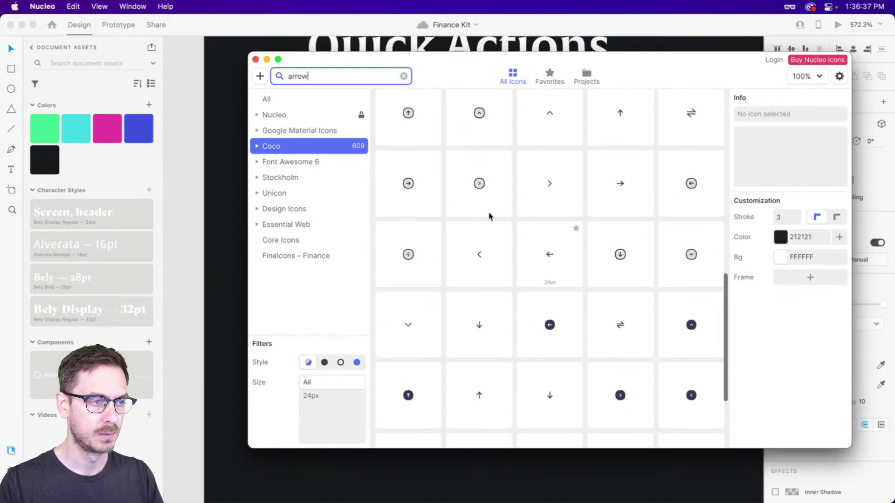
Pick the arrow up icon from the Core Icons set and paste it into the card
left_click(294, 162)
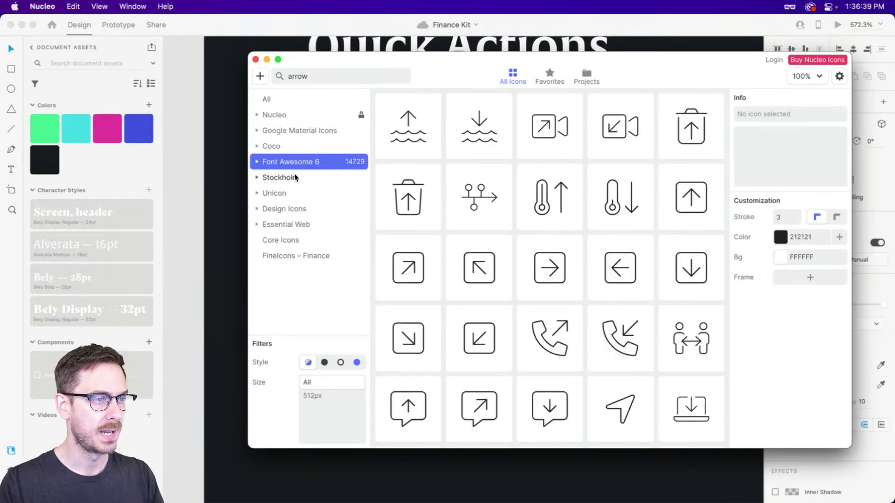
left_click(291, 177)
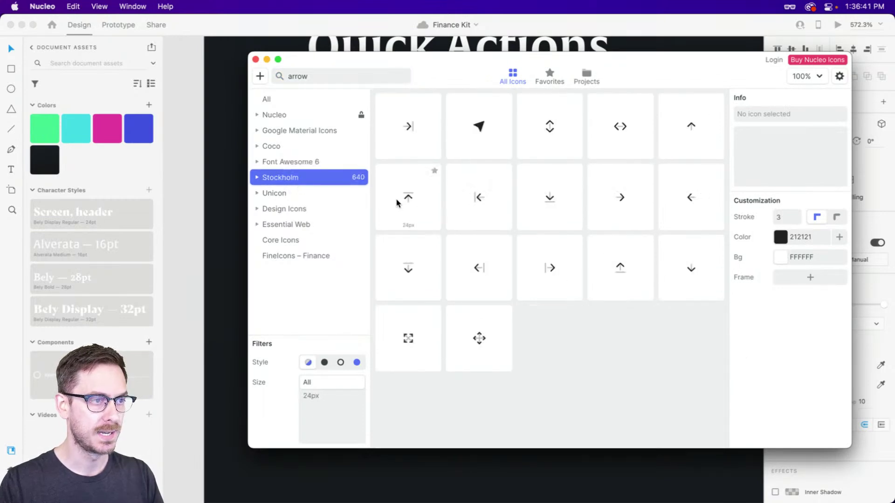
left_click(294, 194)
left_click(293, 208)
left_click(292, 223)
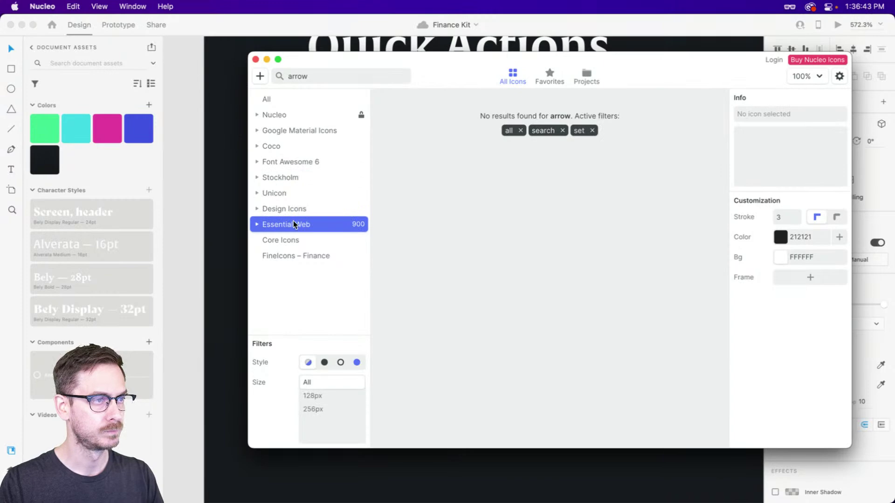
left_click(294, 238)
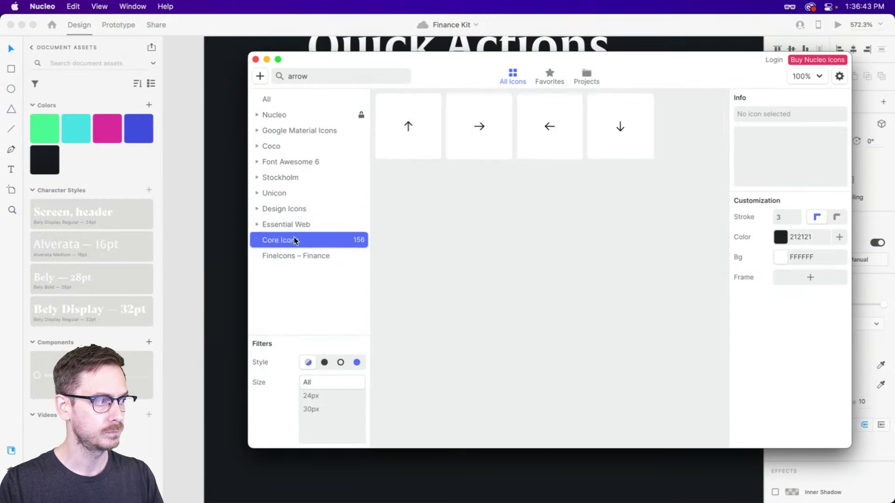
left_click(405, 123)
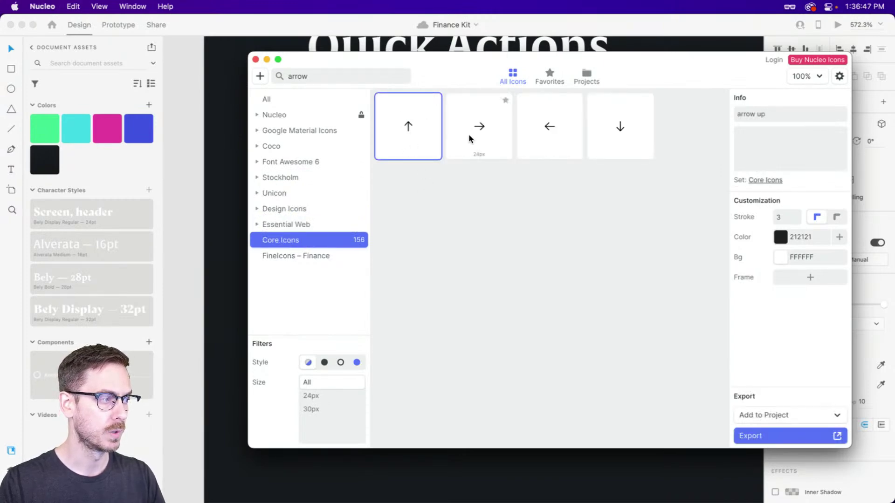
key("super+c")
key("super+v")
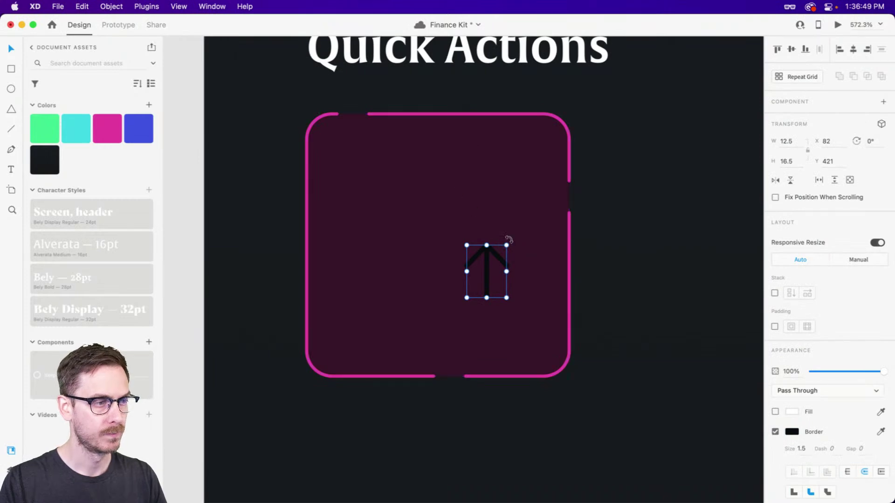
Move the arrow toward the card's centre, make its stroke white, and rotate it 45° up-right
left_click_drag(494, 254, 425, 216)
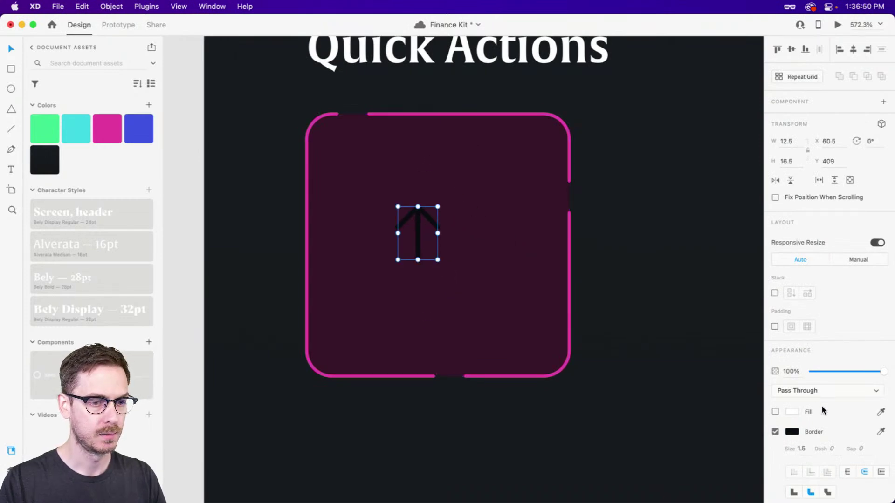
left_click(795, 433)
left_click_drag(680, 389, 660, 367)
left_click(876, 291)
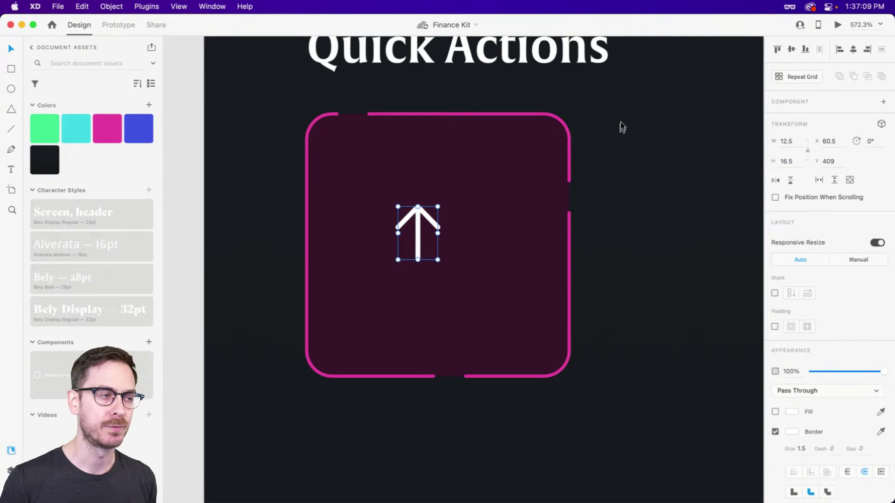
left_click_drag(447, 197, 460, 223)
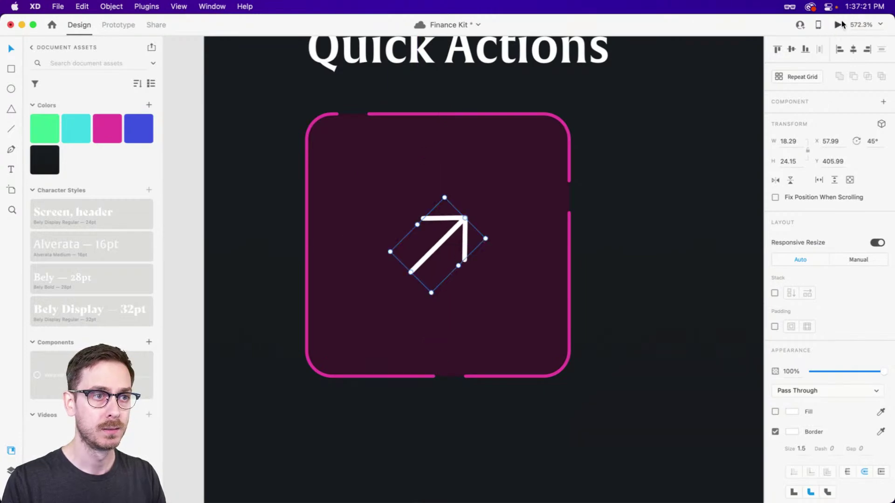
Set the arrow's stroke width to 3 and enlarge it to 27.14 × 35.83, checking in Preview
left_click(838, 24)
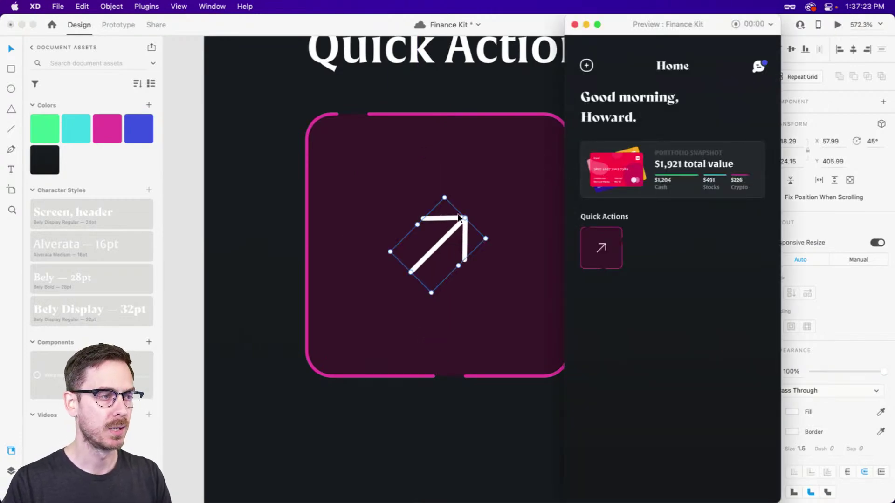
left_click(444, 197)
left_click_drag(447, 192, 447, 185)
double_click(803, 450)
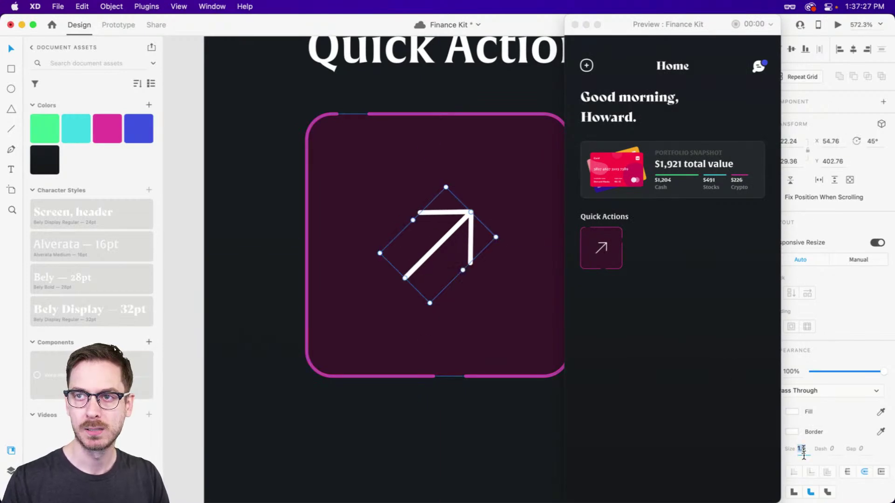
key("Return")
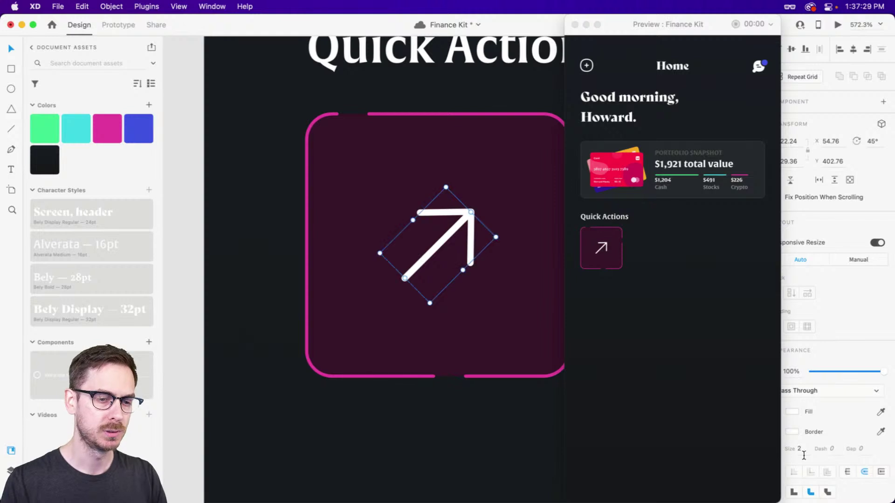
scroll(802, 454, "down", 1)
key("Up")
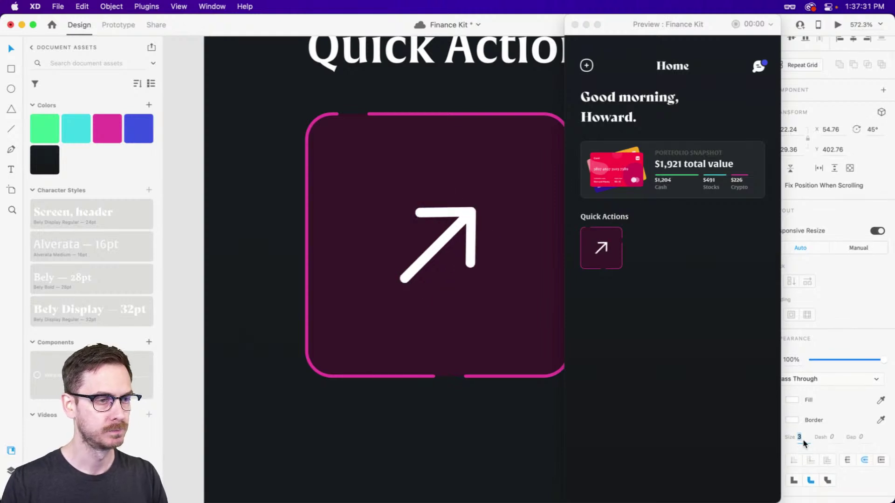
key("Return")
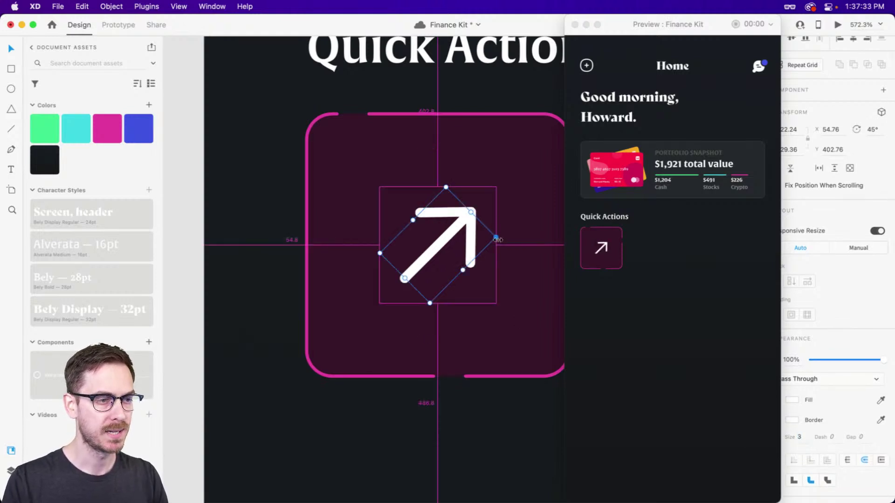
left_click_drag(495, 239, 511, 235)
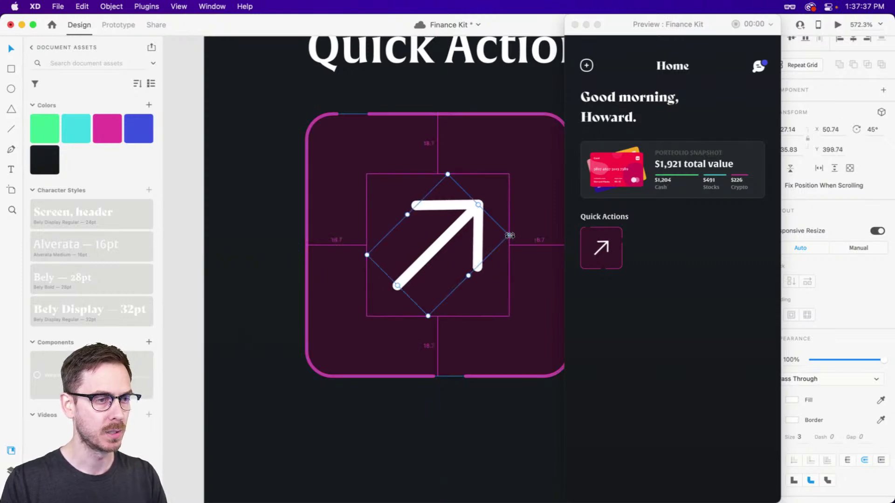
key("super+w")
scroll(489, 300, "down", 5)
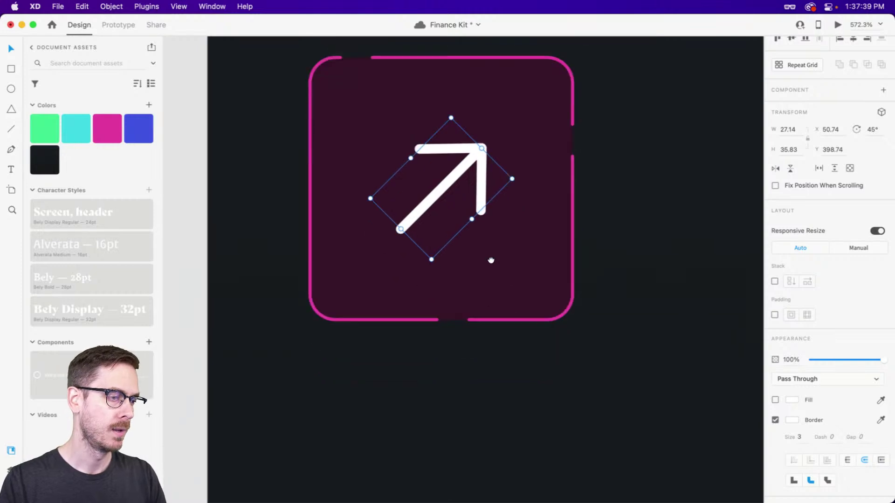
Add a 'Send' text label and centre it beneath the arrow card
key("t")
left_click(412, 322)
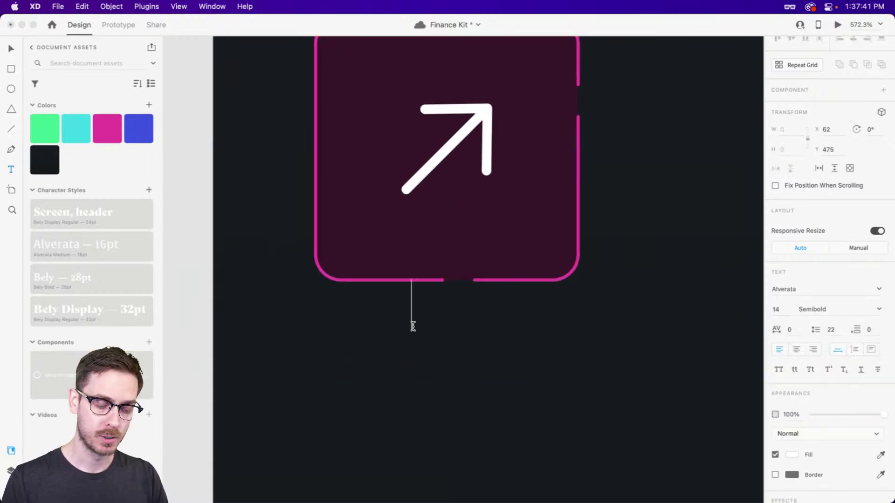
type("Send")
key("Escape")
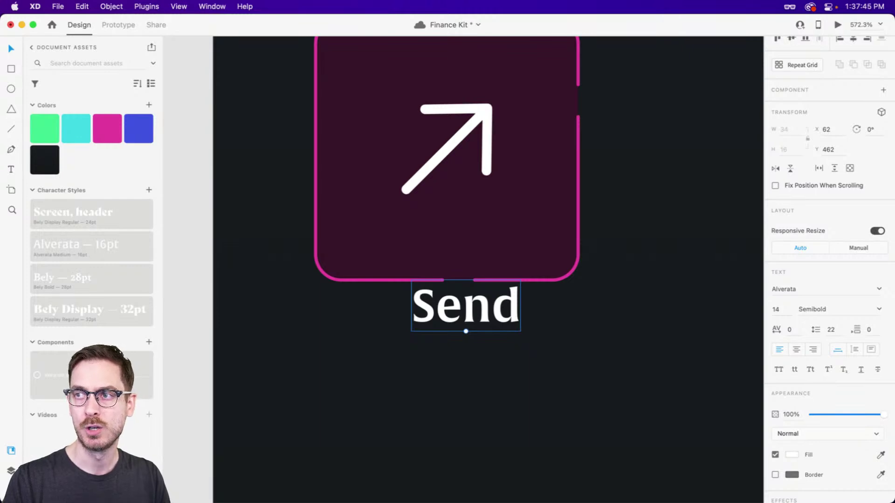
left_click_drag(483, 311, 454, 325)
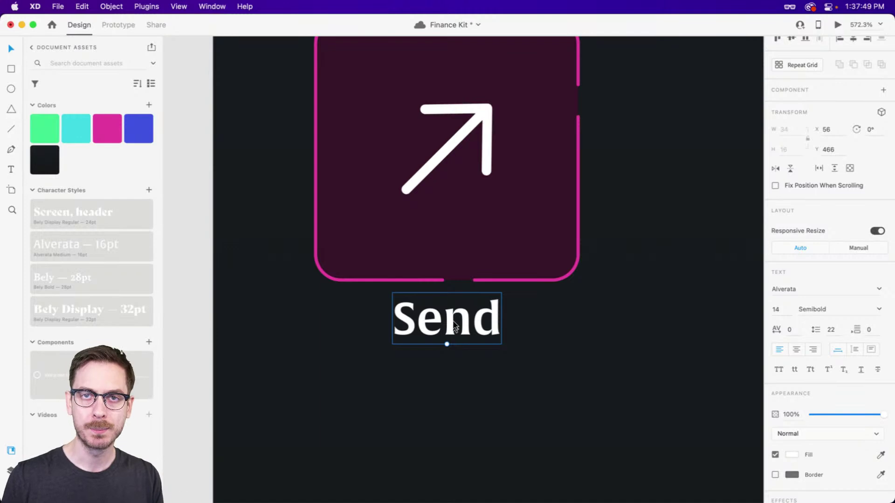
scroll(432, 294, "up", 5)
left_click(440, 280)
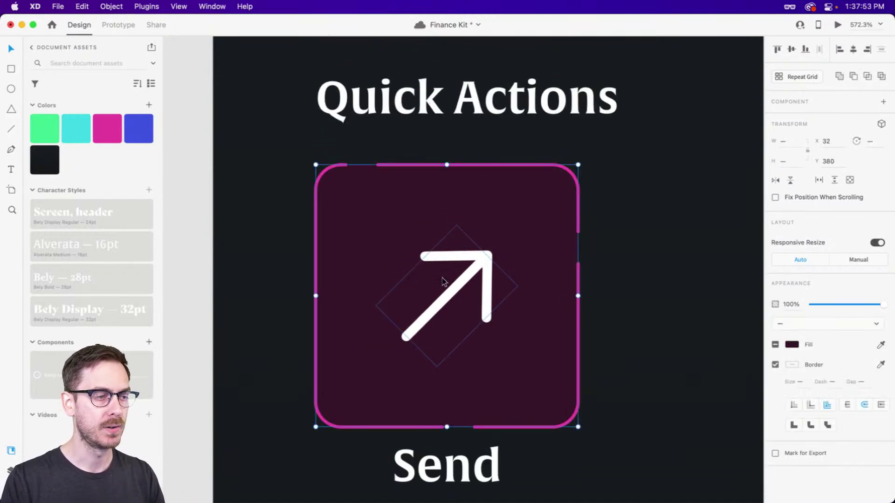
Duplicate the card to the right, flip its arrow down-left, and give it a green border with no fill
scroll(505, 280, "down", 3)
left_click_drag(417, 247, 608, 247)
double_click(588, 229)
left_click(790, 179)
left_click(775, 180)
left_click(636, 242)
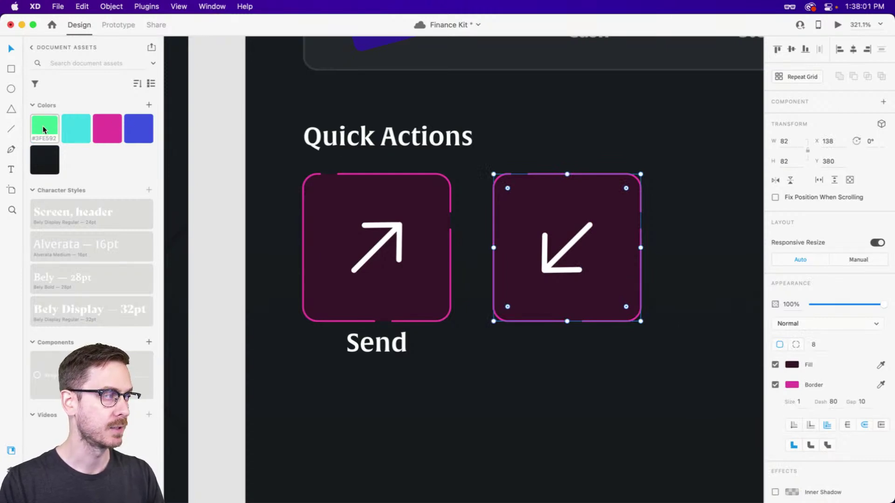
right_click(45, 122)
left_click(49, 145)
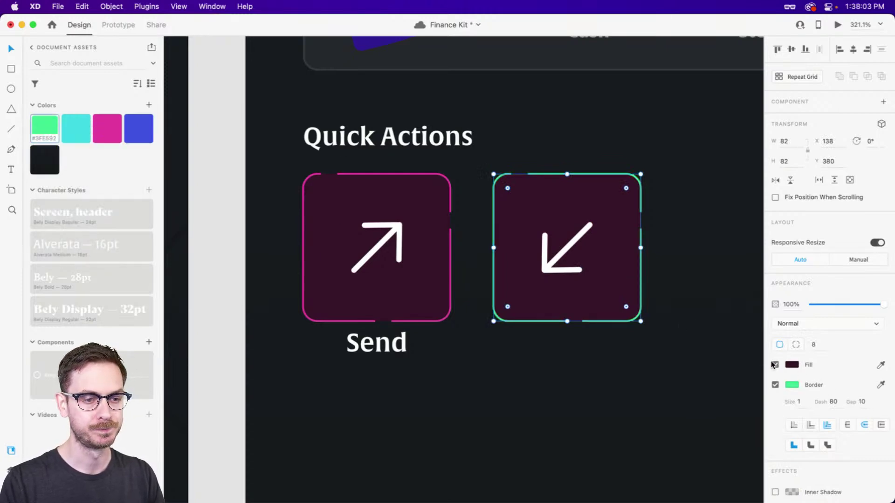
left_click(776, 364)
left_click(589, 384)
scroll(592, 373, "left", 5)
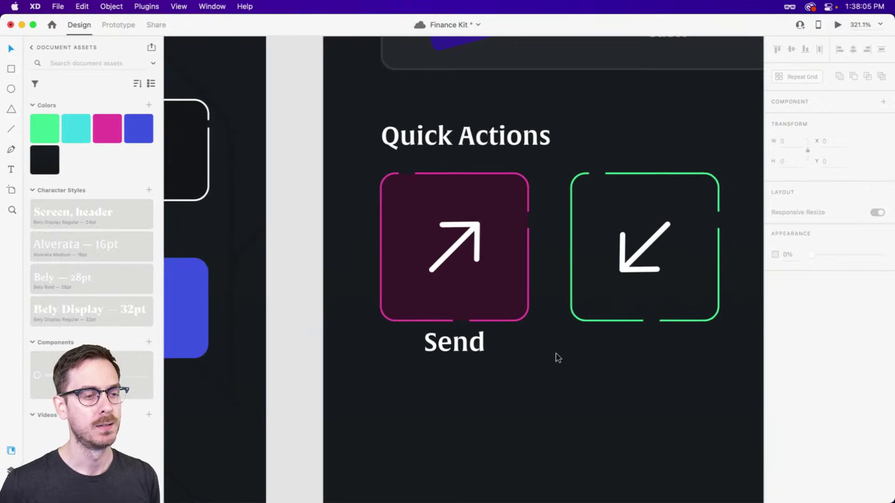
left_click(462, 349)
left_click(536, 371)
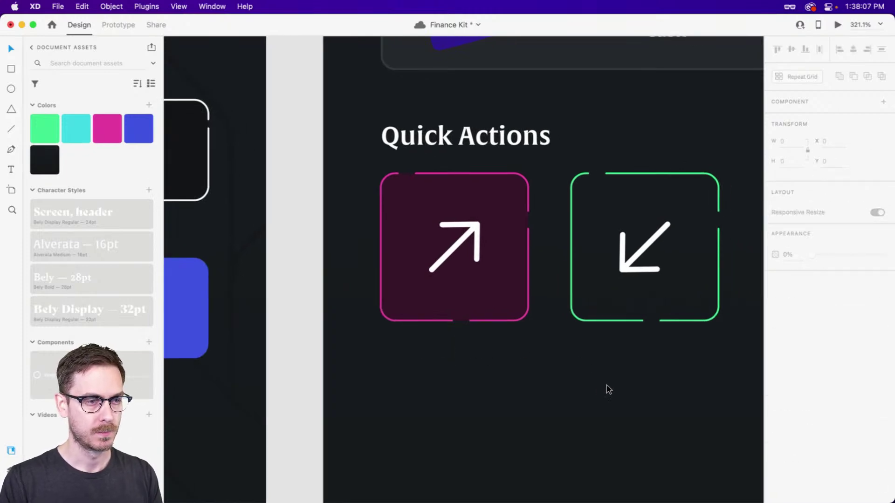
left_click_drag(605, 390, 573, 388)
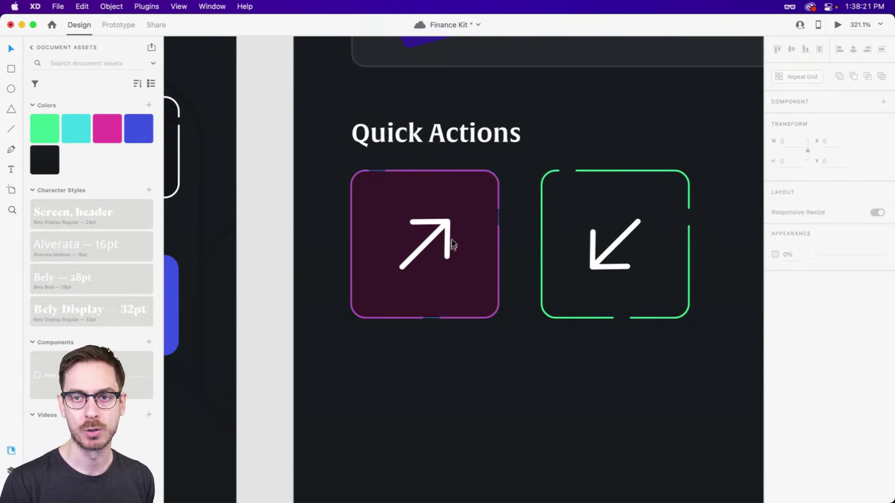
Undo the duplicate tile, nudge the Send label down to y 468, and preview the Home screen
key("super+shift+z")
key("super+shift+z")
key("super+shift+z")
key("super+shift+z")
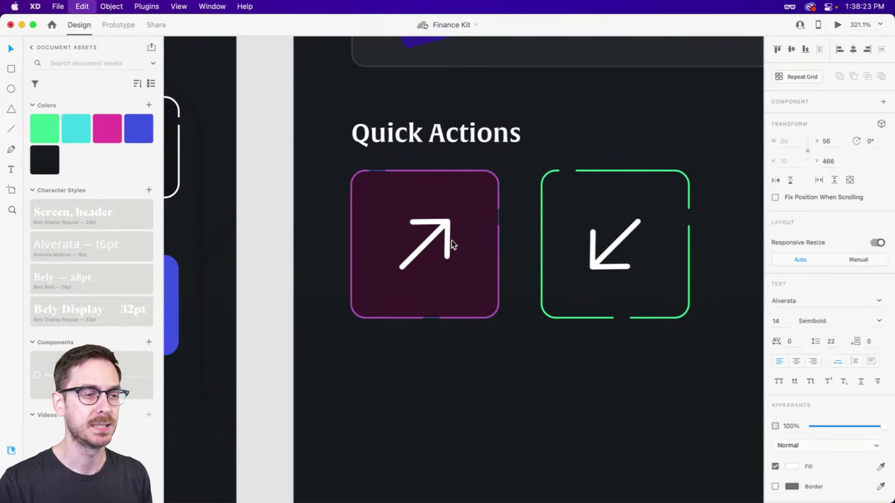
key("super+z")
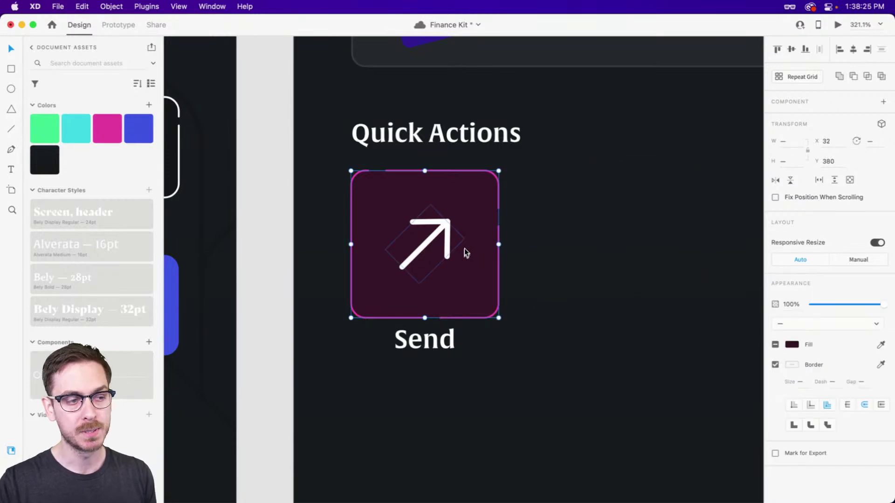
left_click(441, 339)
key("super+Return")
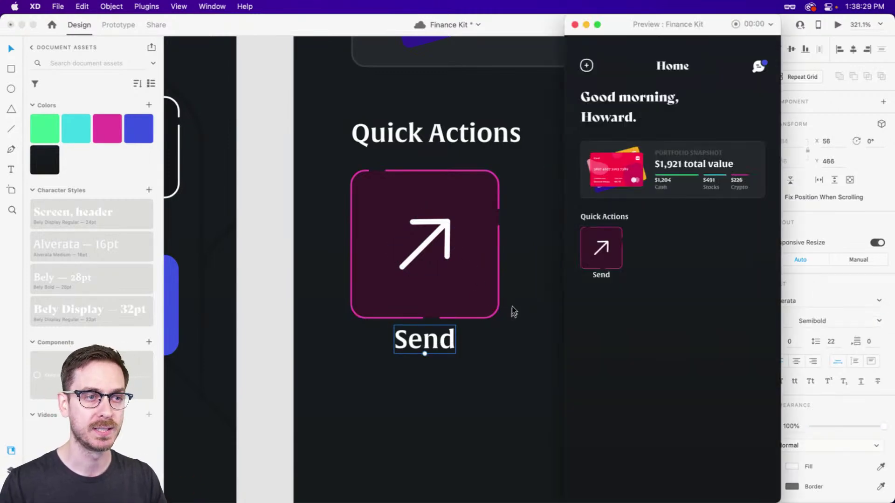
key("super+w")
key("Down")
key("Down")
key("super+Return")
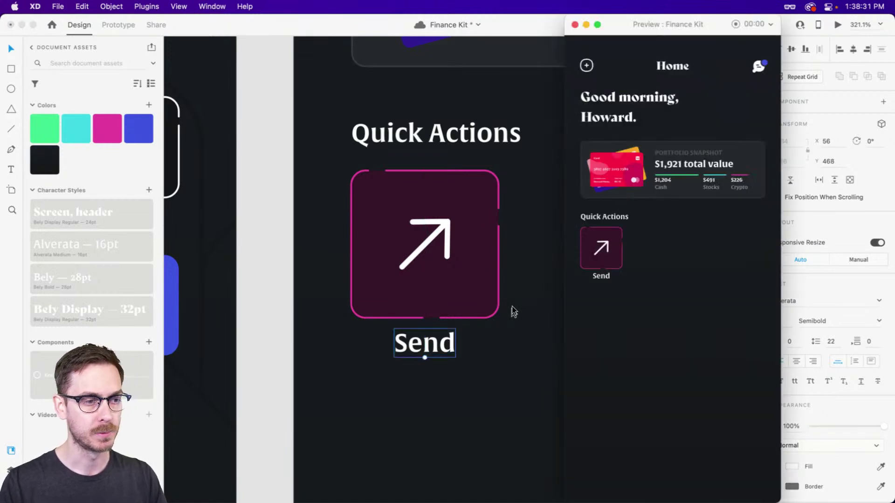
key("super+w")
Show the Layers panel and save the document
scroll(583, 316, "down", 3)
scroll(583, 316, "right", 2)
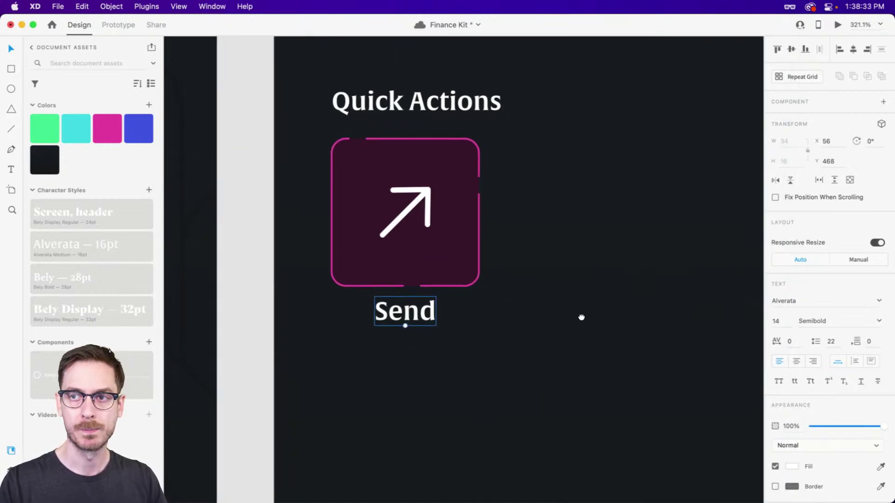
left_click(466, 314)
key("super+y")
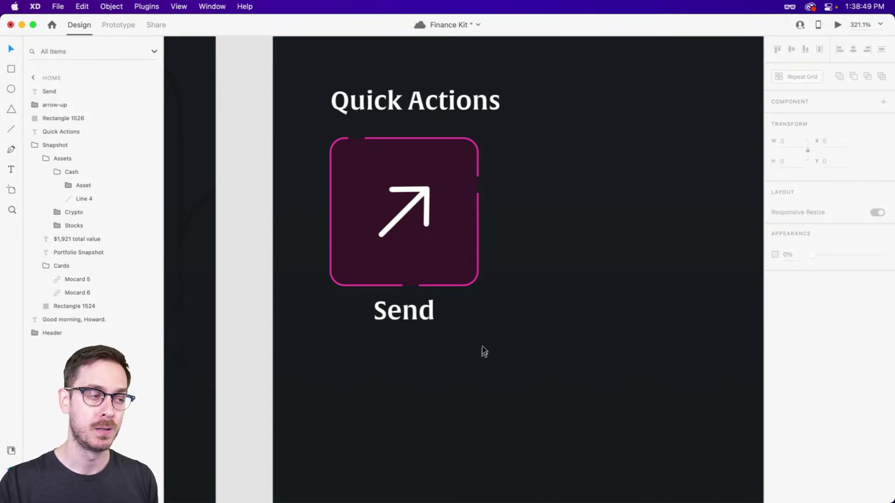
key("super+s")
Group the Send tile's box, arrow and label as 'Actions' with Stack layout enabled
left_click_drag(482, 346, 345, 191)
key("super+g")
double_click(55, 92)
type("Send")
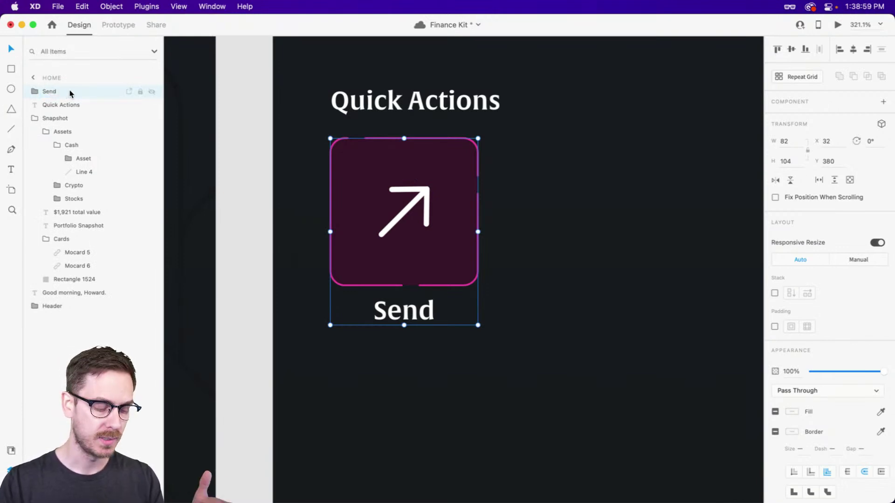
key("super+z")
double_click(49, 93)
type("Actions")
key("Return")
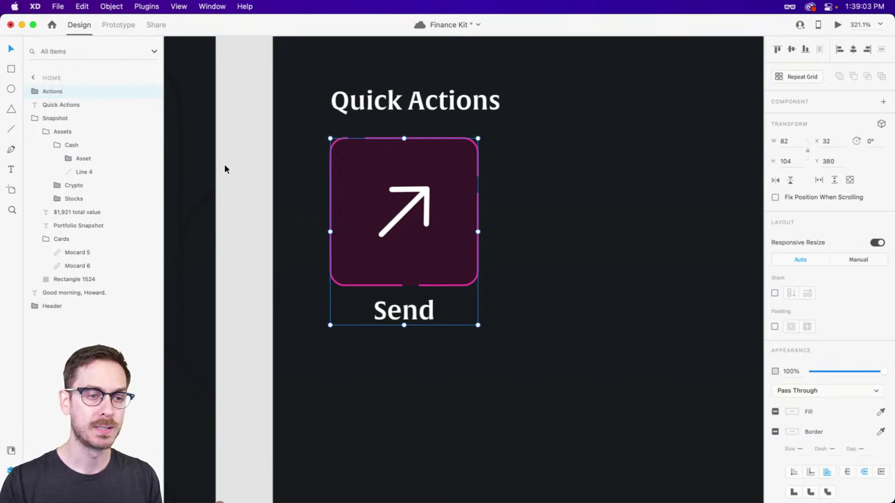
scroll(601, 238, "up", 3)
scroll(600, 239, "up", 2)
scroll(597, 240, "down", 5)
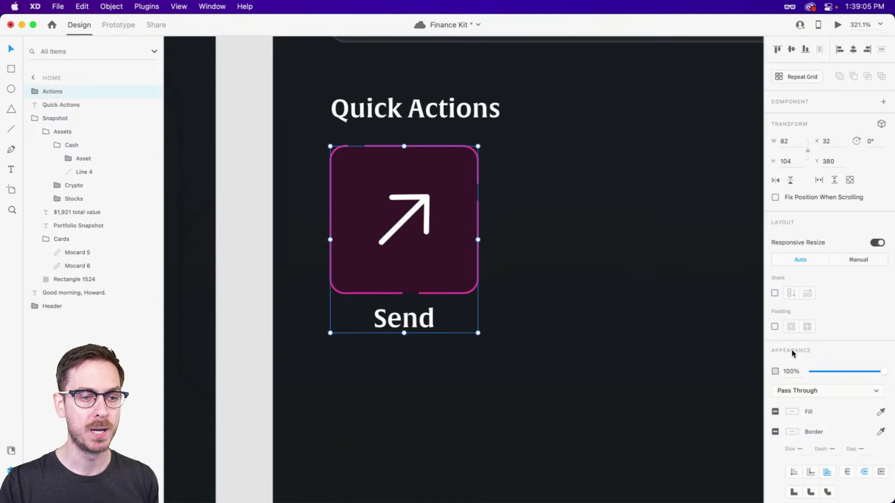
left_click(775, 294)
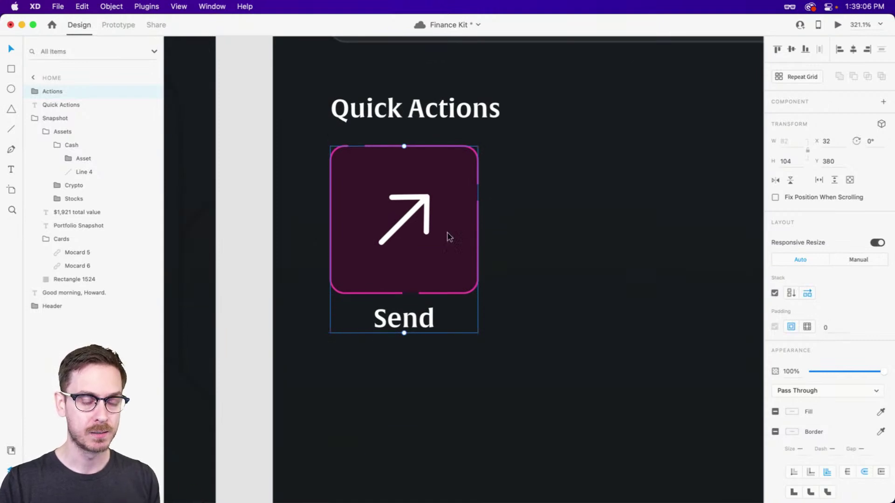
double_click(417, 227)
Duplicate the Send tile and rename one tile's layer 'Receive'
key("super+d")
left_click_drag(586, 255, 492, 236)
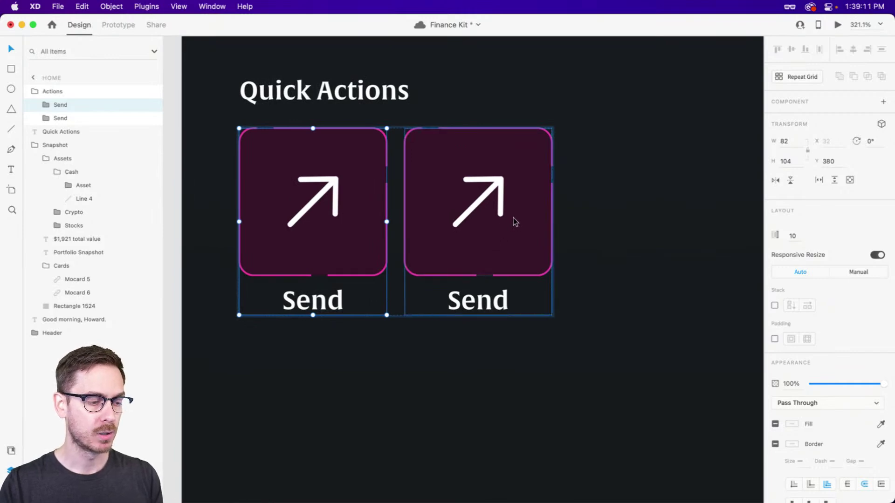
double_click(61, 104)
type("Receive")
key("Return")
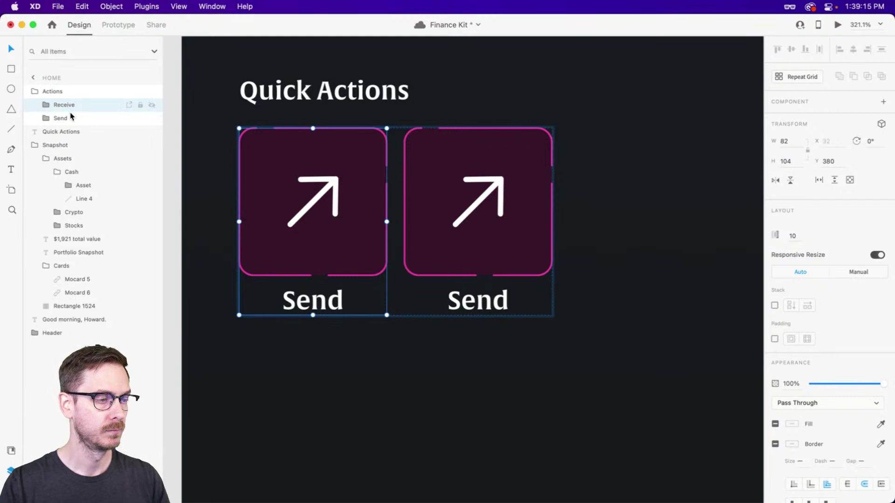
Change the second tile's label text to 'Receive'
double_click(467, 305)
double_click(468, 308)
type("Rece")
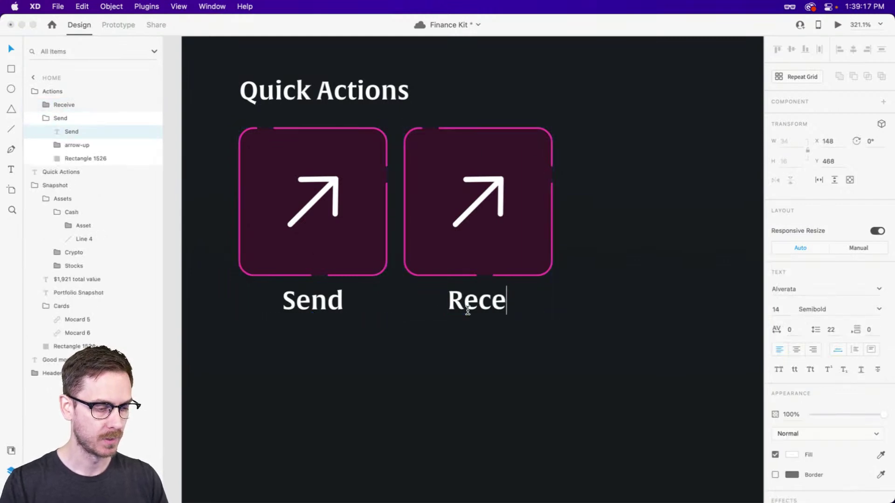
type("ive")
key("Escape")
key("super+z")
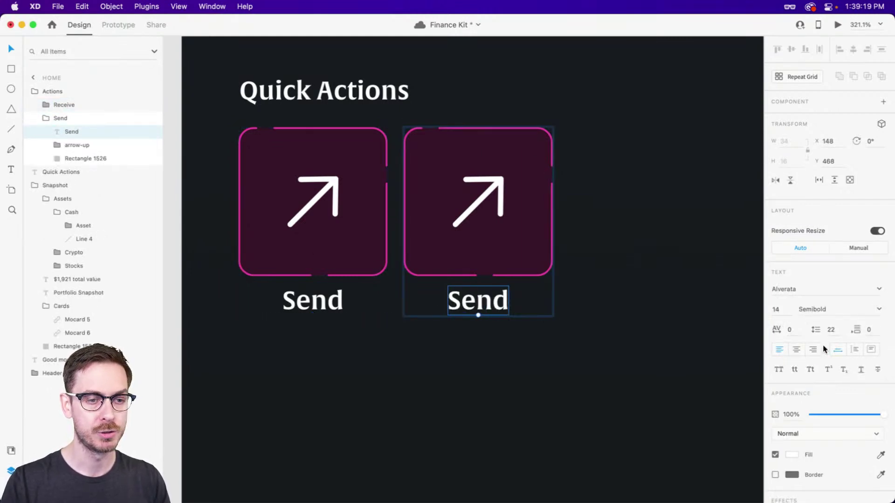
double_click(334, 300)
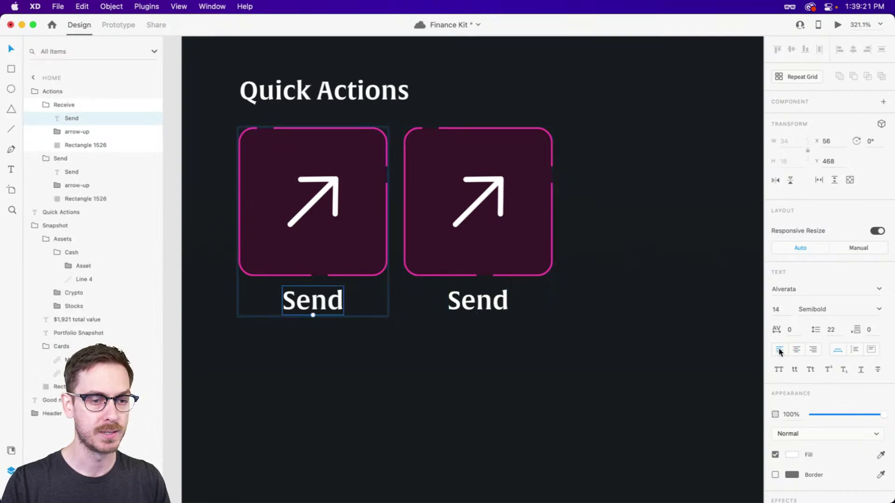
double_click(485, 303)
double_click(485, 308)
type("R")
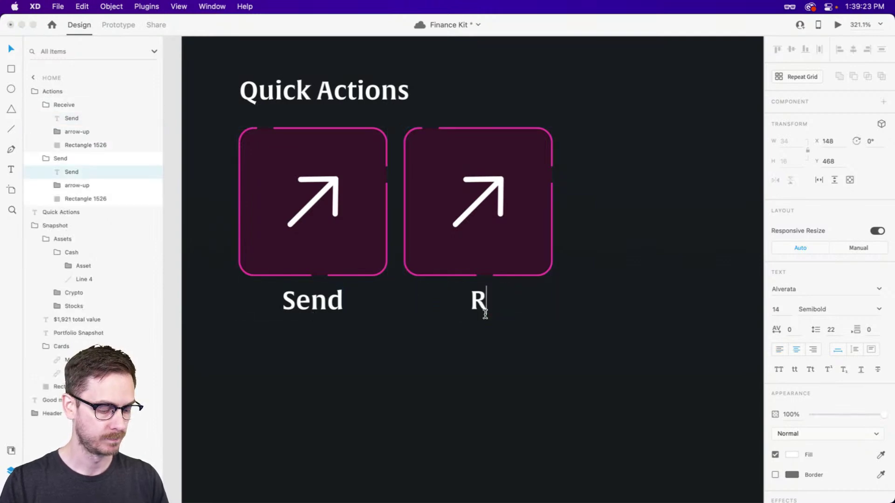
type("eceive")
key("Escape")
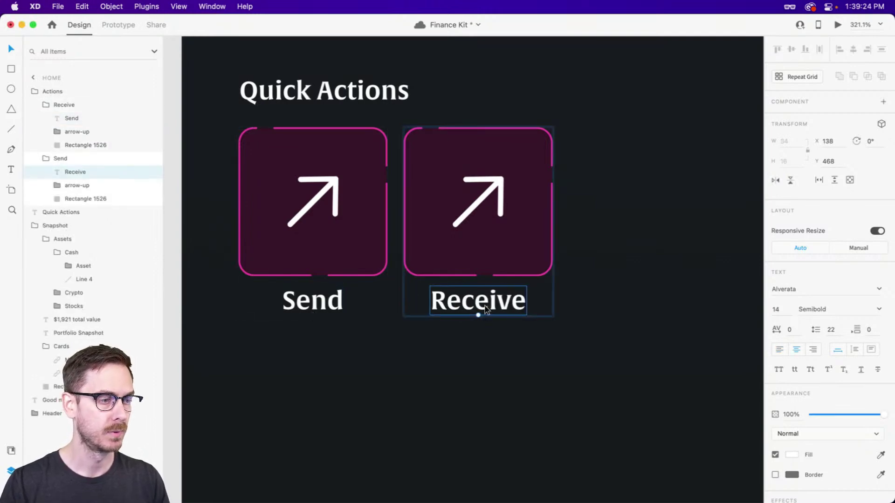
left_click(529, 194)
key("super+shift+y")
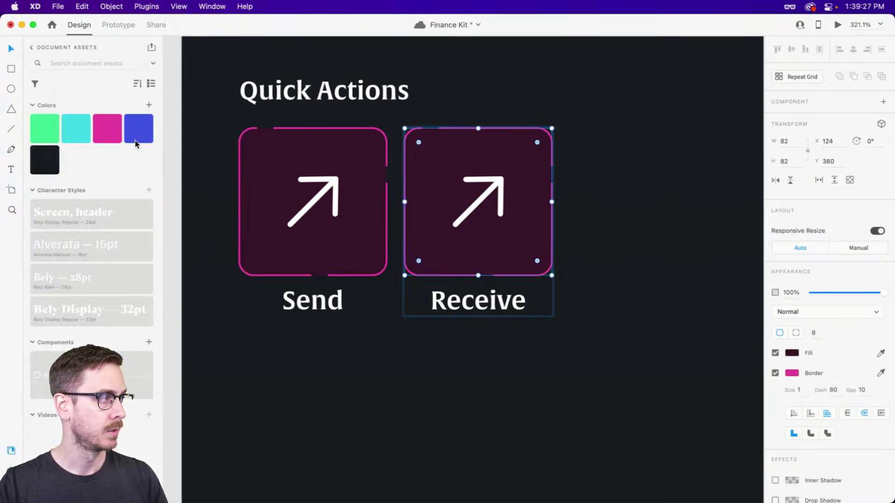
Give the Receive tile a green border and a dark green fill
right_click(43, 127)
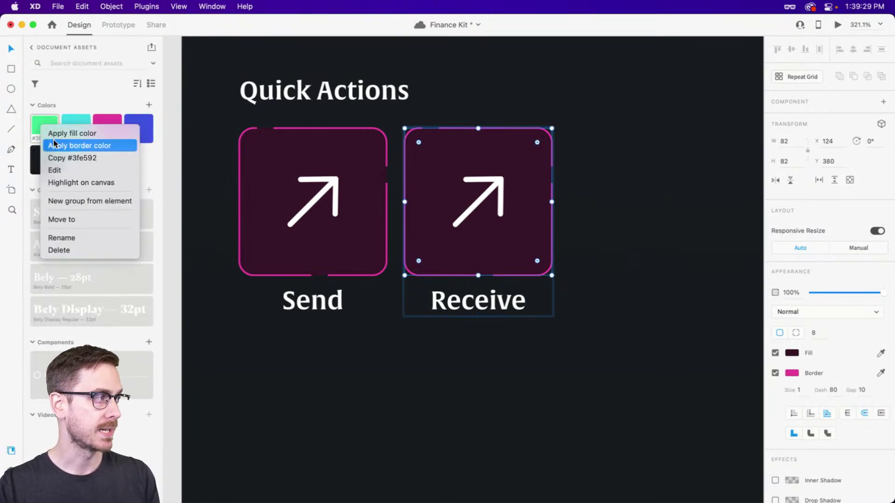
left_click(56, 146)
left_click(46, 126)
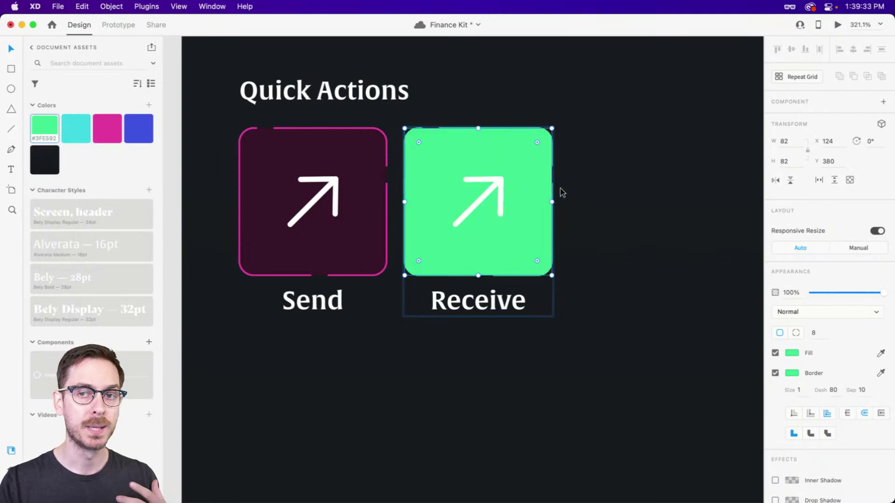
left_click(792, 353)
left_click_drag(720, 322, 705, 364)
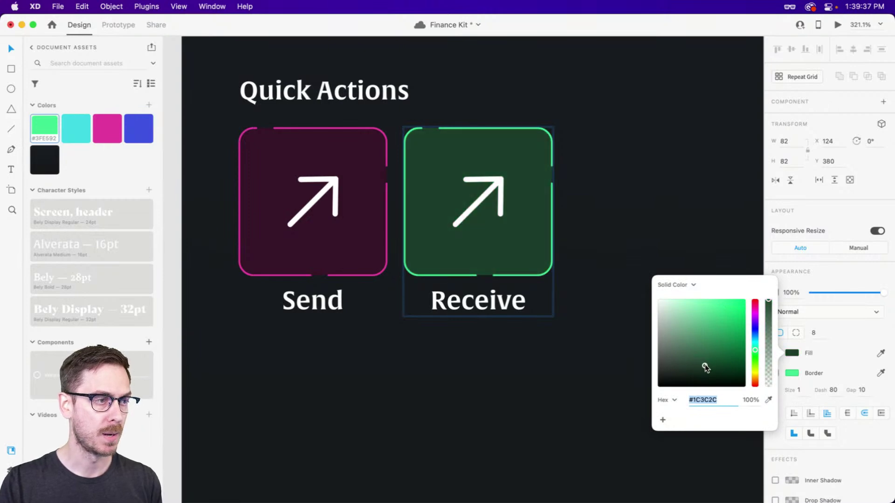
Flip the Receive tile's arrow vertically and horizontally so it points down-left
double_click(500, 183)
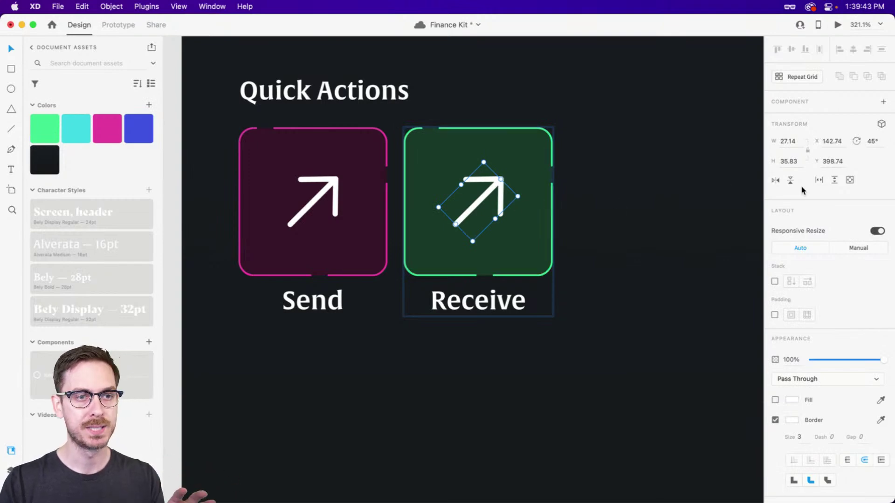
left_click(791, 181)
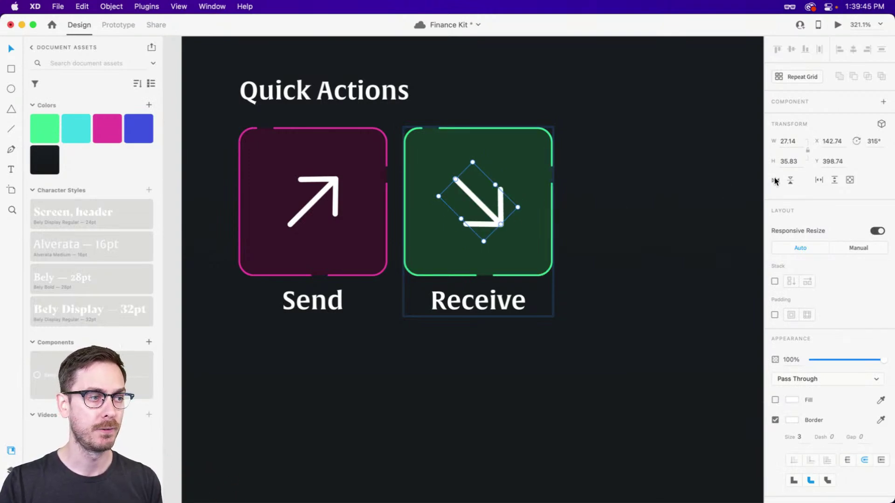
left_click(775, 181)
Duplicate the whole Receive tile to create a third tile in the row
key("Escape")
scroll(573, 262, "right", 5)
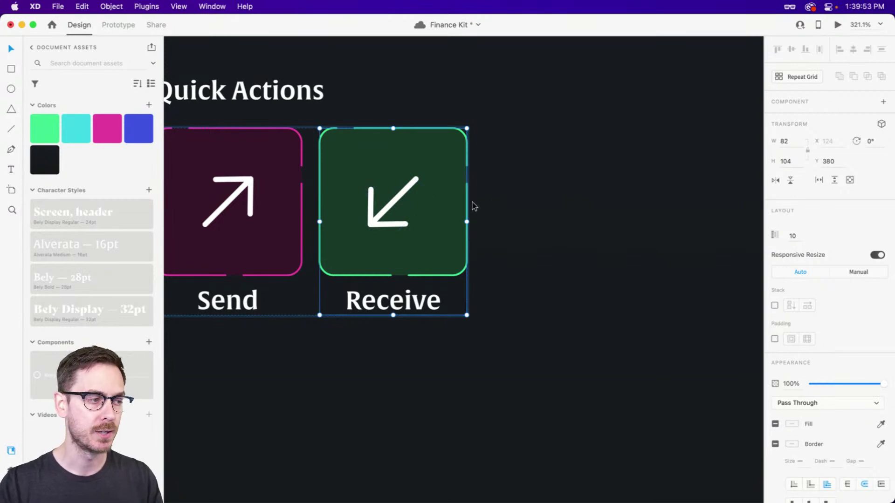
key("super+d")
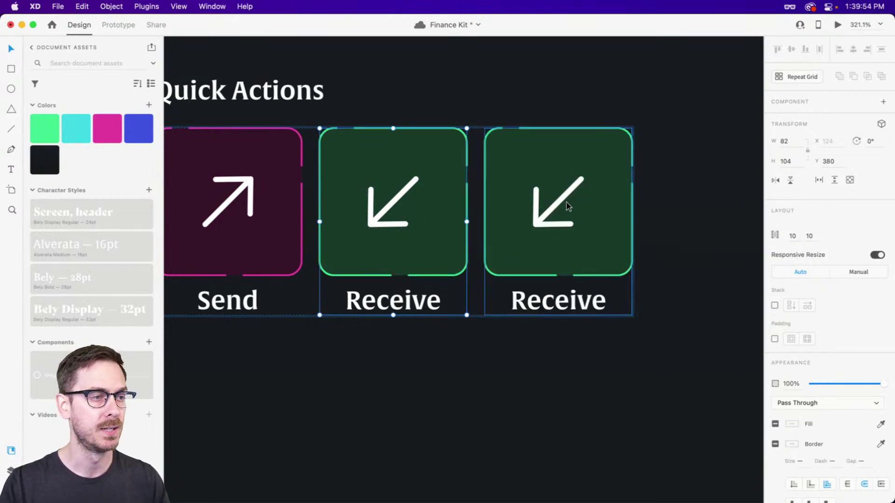
Change the third tile's label to 'Trade'
double_click(559, 301)
double_click(560, 300)
type("Traf")
key("BackSpace")
type("de")
key("Escape")
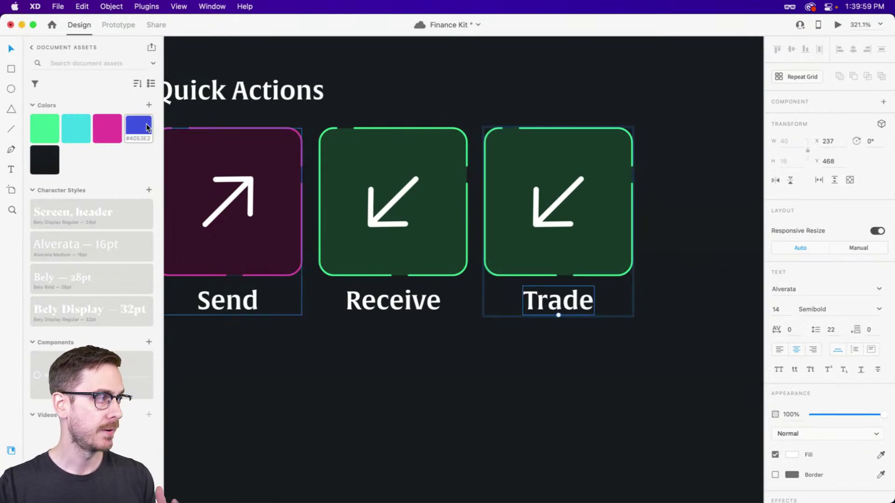
Give the Trade tile a cyan border and a dark teal fill (#153639)
left_click(513, 154)
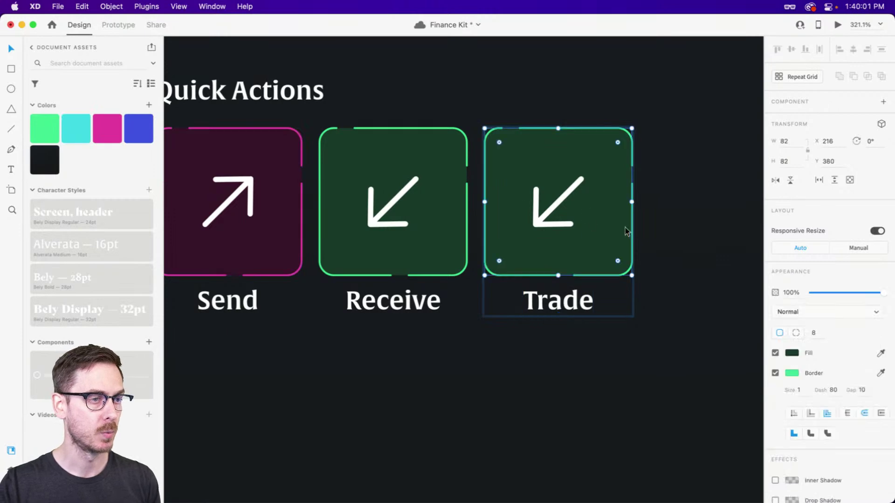
left_click(80, 127)
right_click(79, 126)
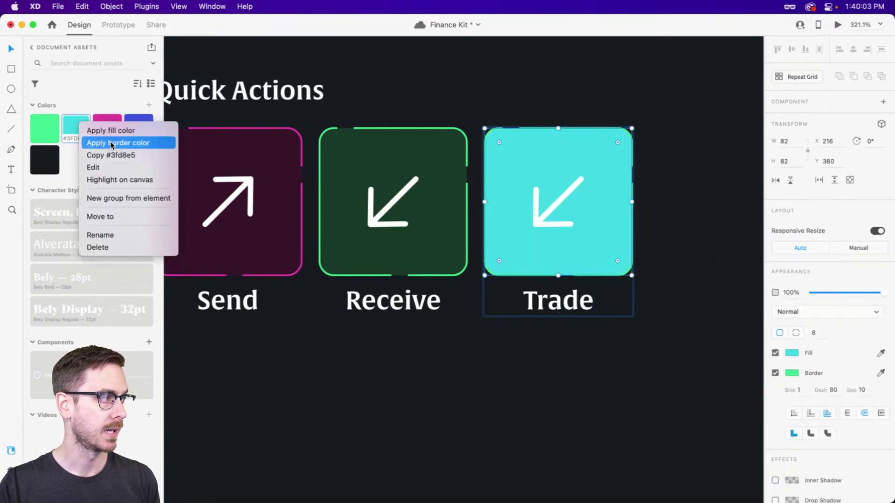
left_click(94, 144)
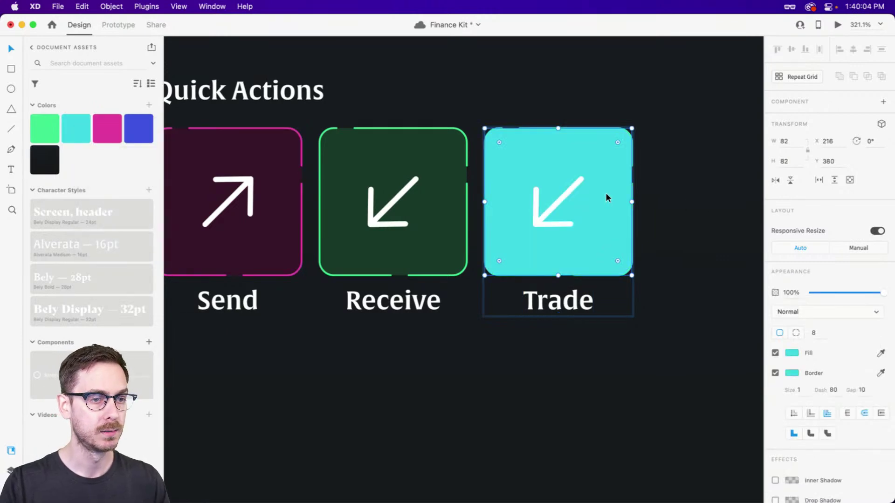
left_click(792, 352)
left_click_drag(711, 347, 714, 367)
scroll(612, 185, "up", 5)
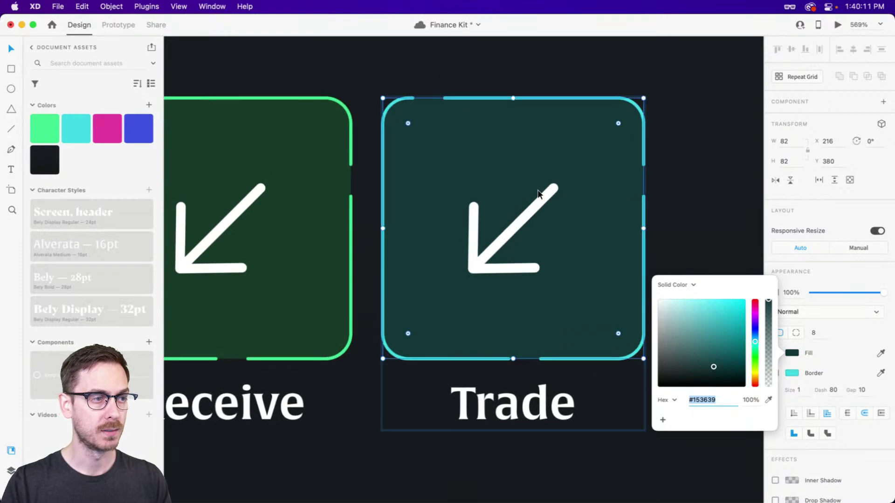
Rotate the Trade arrow to point right and add a left-pointing copy below it
left_click(539, 192)
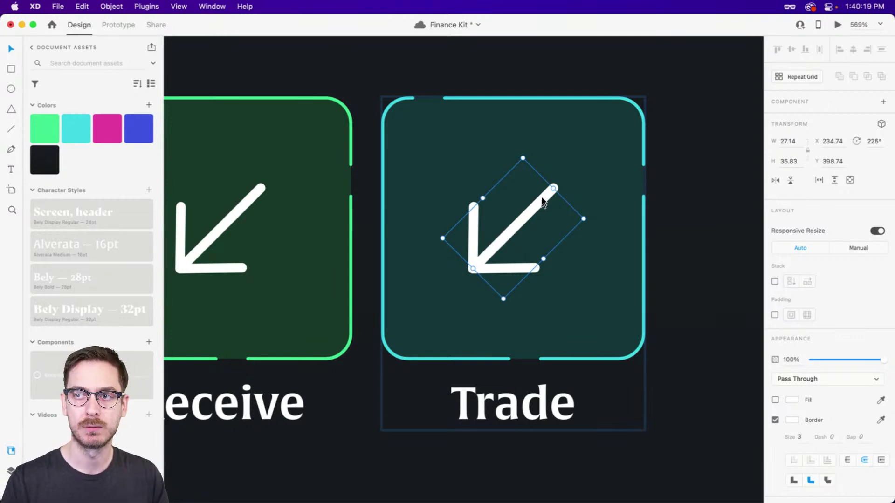
left_click_drag(587, 216, 442, 183)
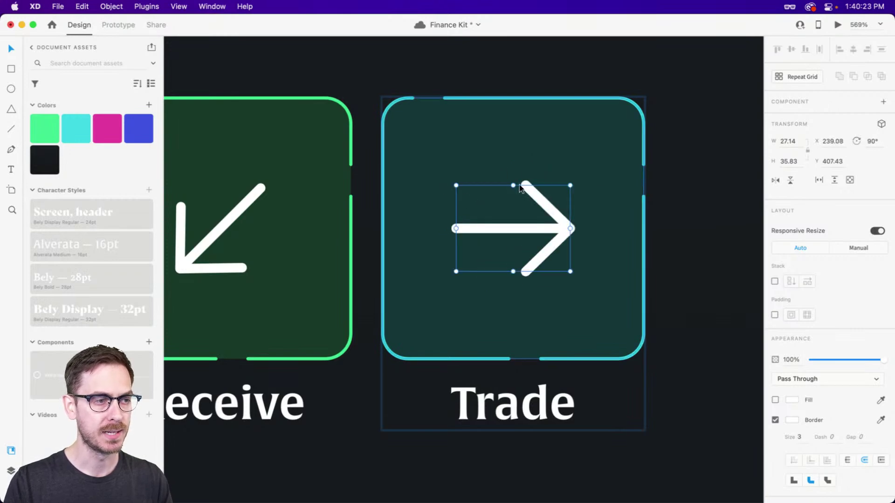
left_click_drag(554, 216, 497, 247)
left_click(776, 180)
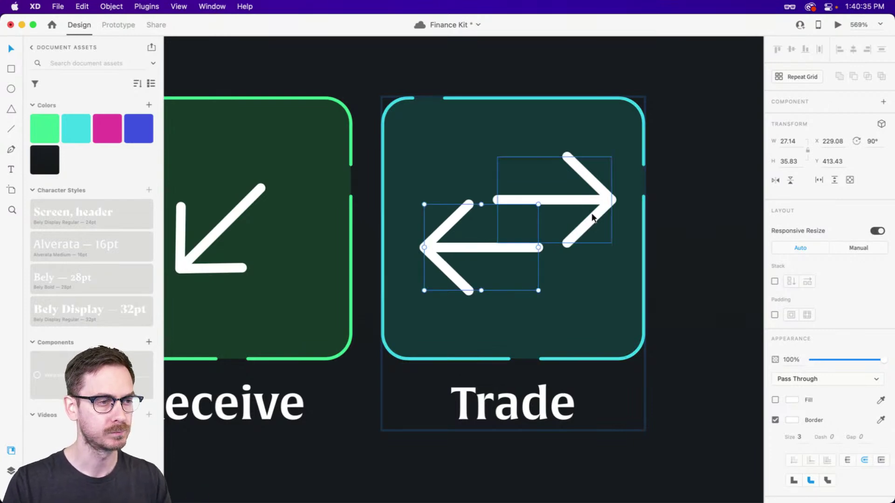
Shrink both arrows, space them apart, and centre the pair in the Trade tile
left_click(597, 190, "shift")
left_click_drag(615, 154, 589, 177)
left_click_drag(518, 273, 518, 279)
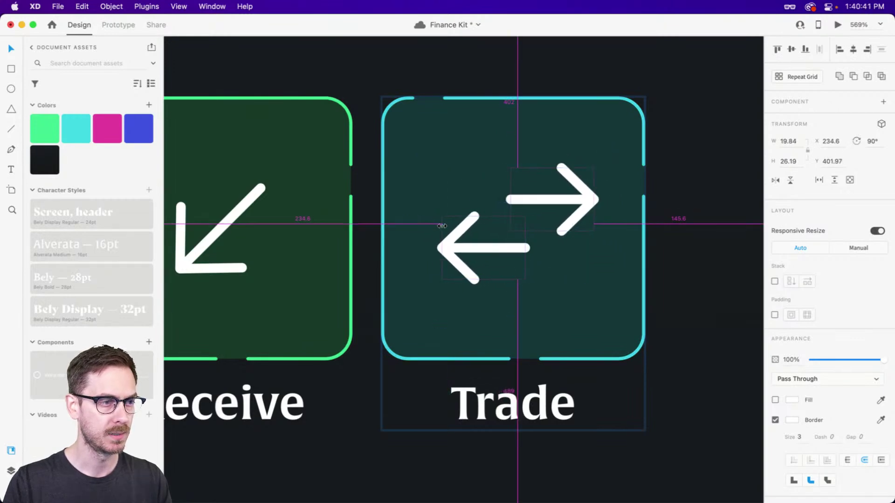
left_click_drag(591, 197, 582, 200)
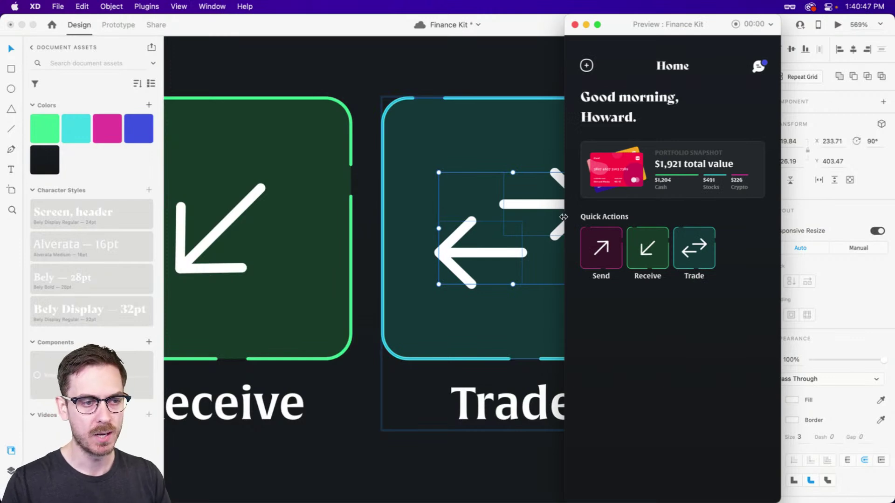
Preview the Finance Kit screen, then select the Trade tile's rounded rectangle
left_click(561, 217)
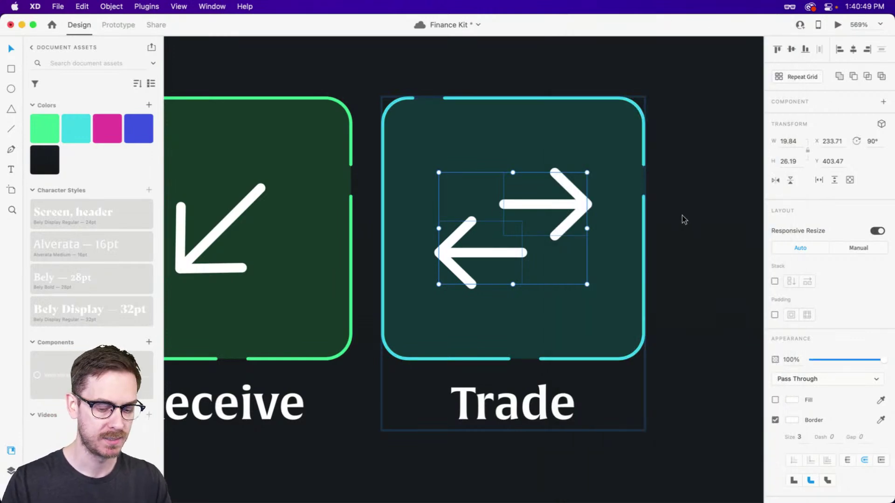
key("super+Return")
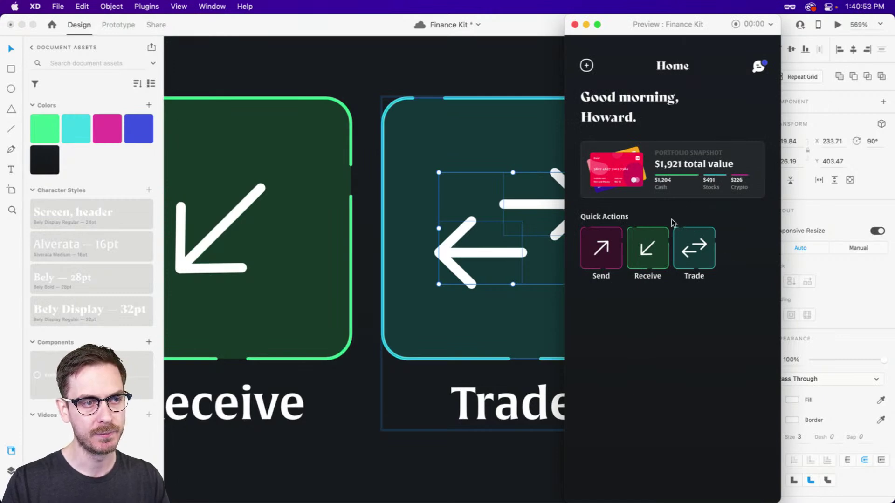
key("super+Return")
left_click(578, 135)
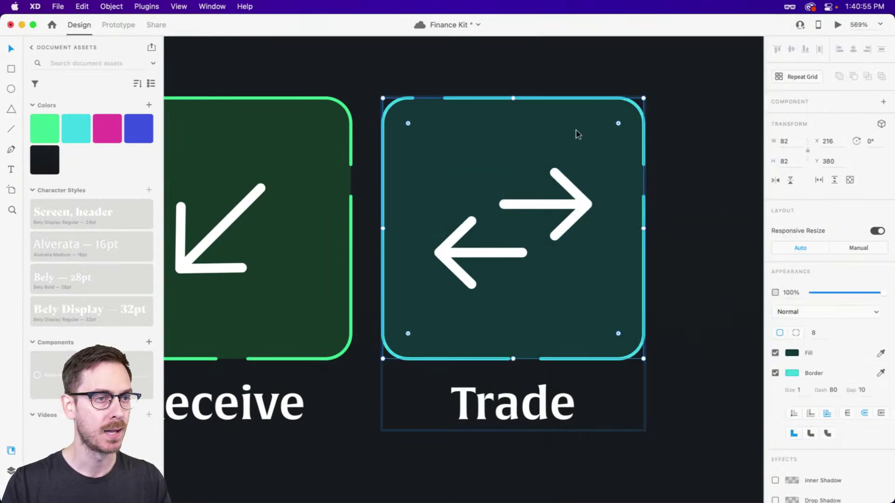
Edit the cyan colour asset so it becomes blue #3FACE5
right_click(78, 129)
left_click(105, 168)
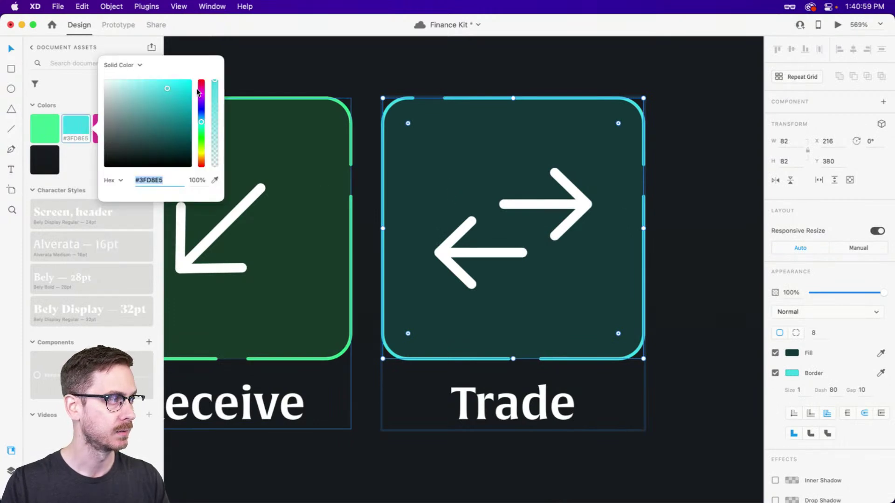
left_click_drag(202, 120, 201, 119)
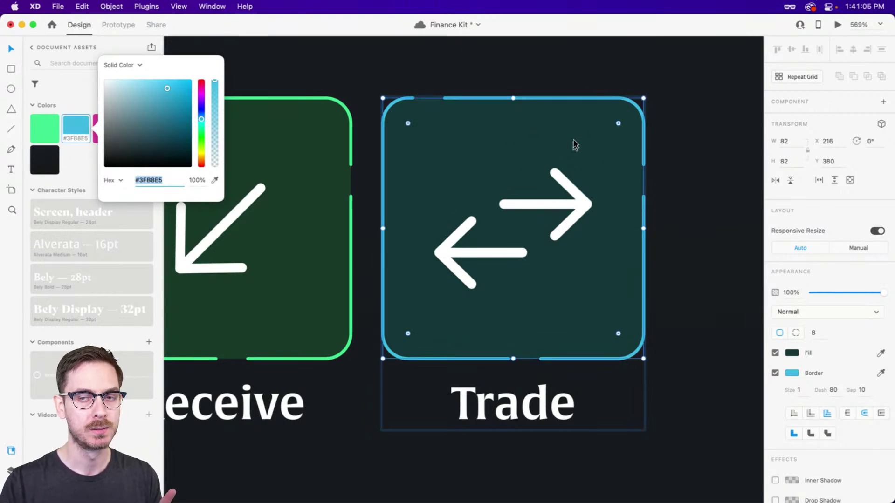
left_click_drag(203, 121, 202, 120)
key("Escape")
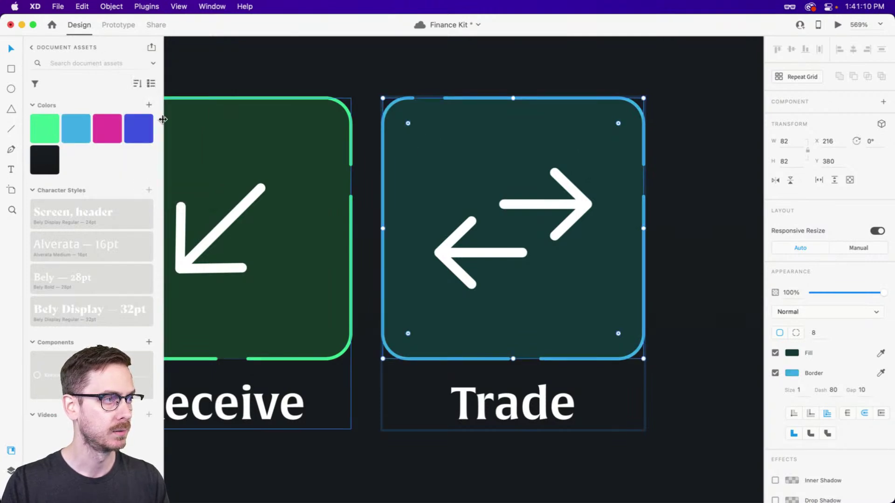
Fill the Trade tile with the #3FACE5 blue at 20% opacity and preview it
left_click(63, 127)
left_click(794, 357)
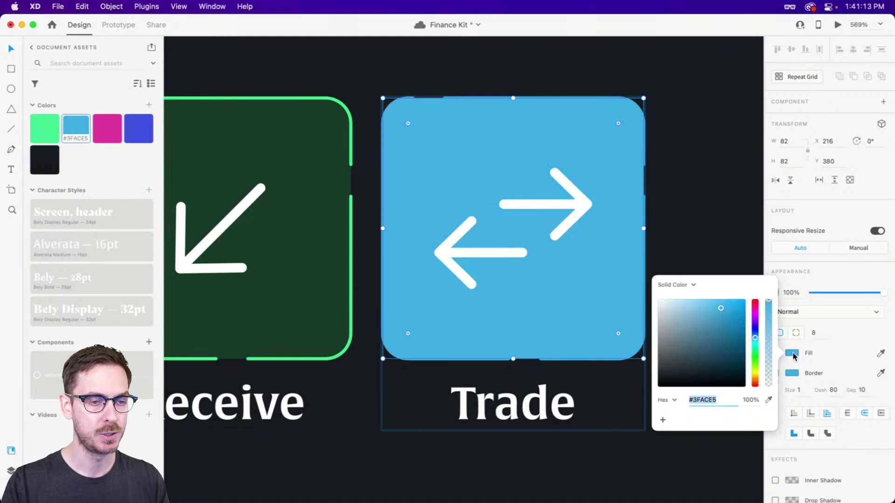
left_click_drag(772, 317, 769, 371)
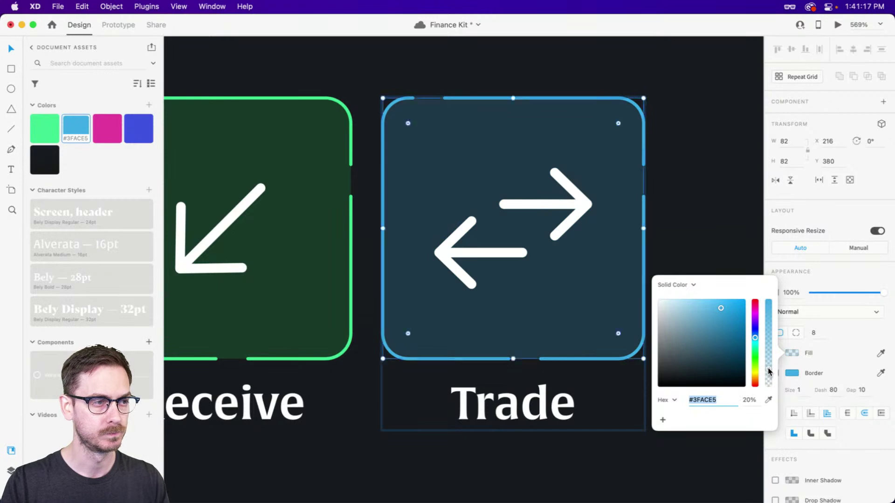
key("super+Return")
key("super+w")
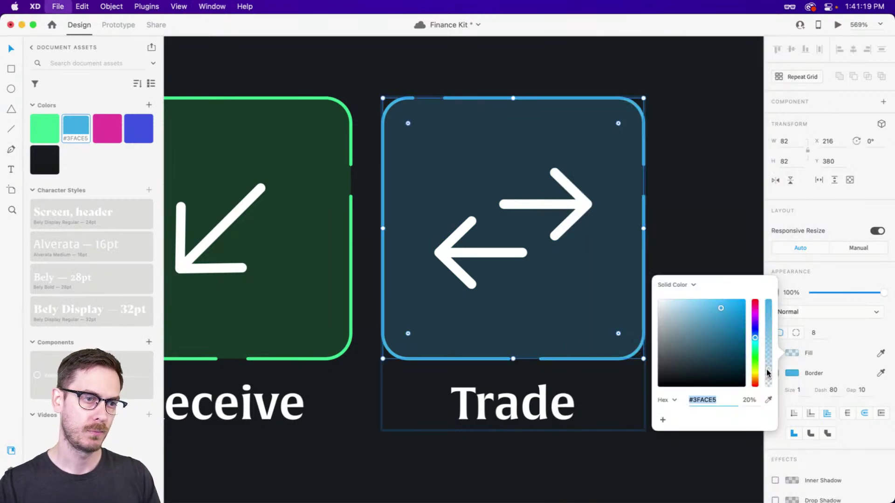
scroll(455, 183, "right", 5)
left_click(669, 175)
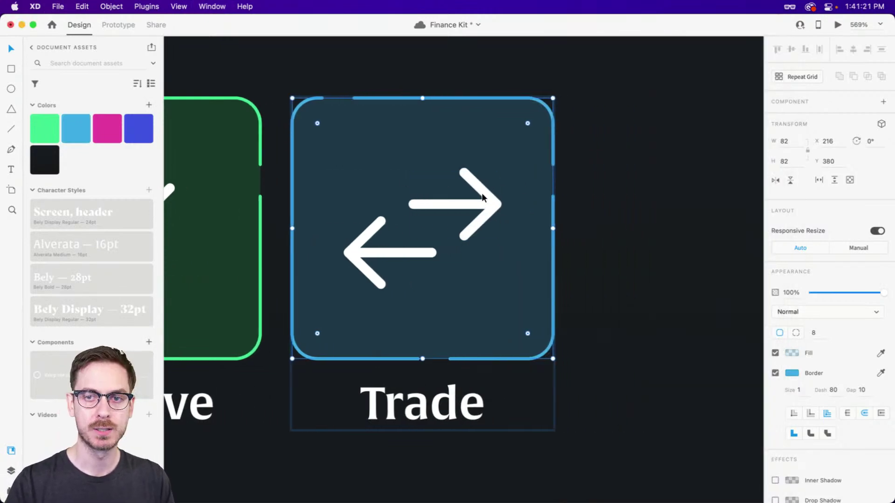
Duplicate the Trade tile and start editing the copy's label
left_click(443, 184)
double_click(448, 191)
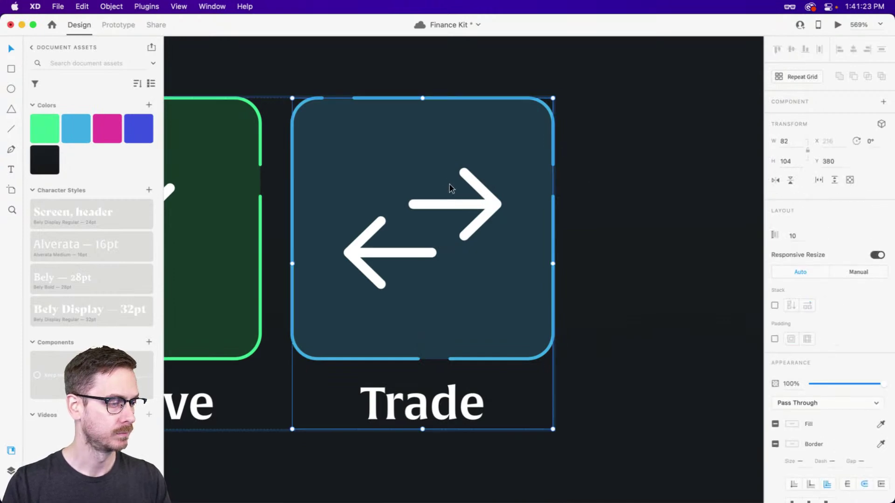
key("super+d")
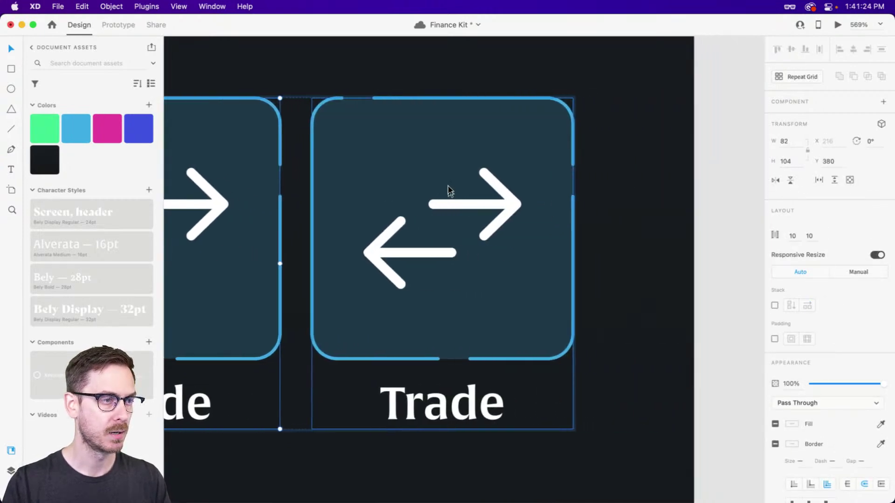
left_click(465, 405)
double_click(466, 405)
Label the tile 'Add', with an orange #E5923F border and #E5853F fill at 20% opacity
type("Add")
key("Escape")
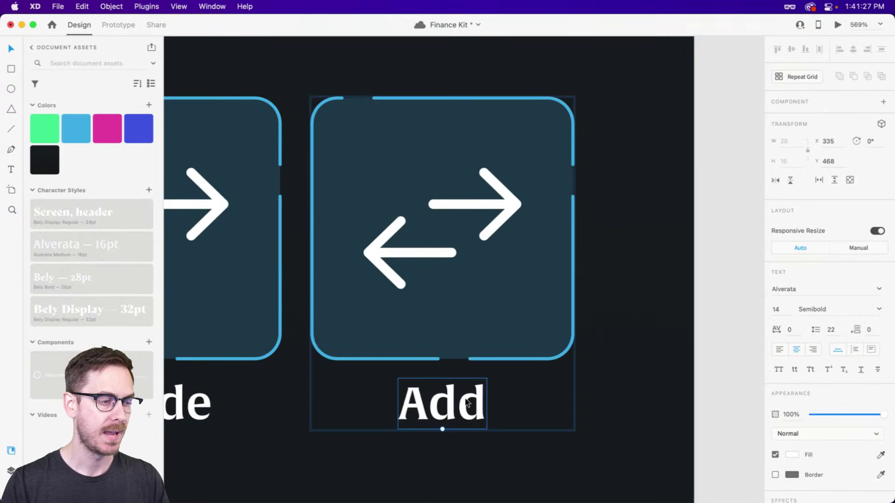
left_click(500, 286)
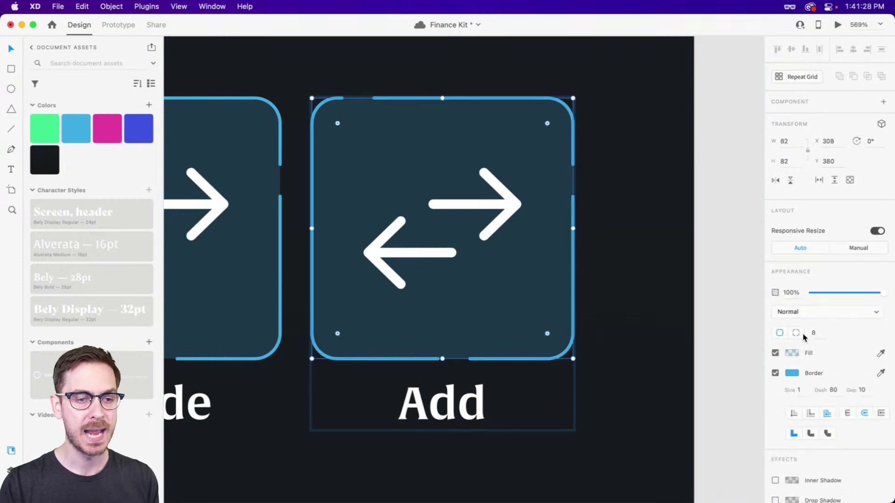
left_click(793, 373)
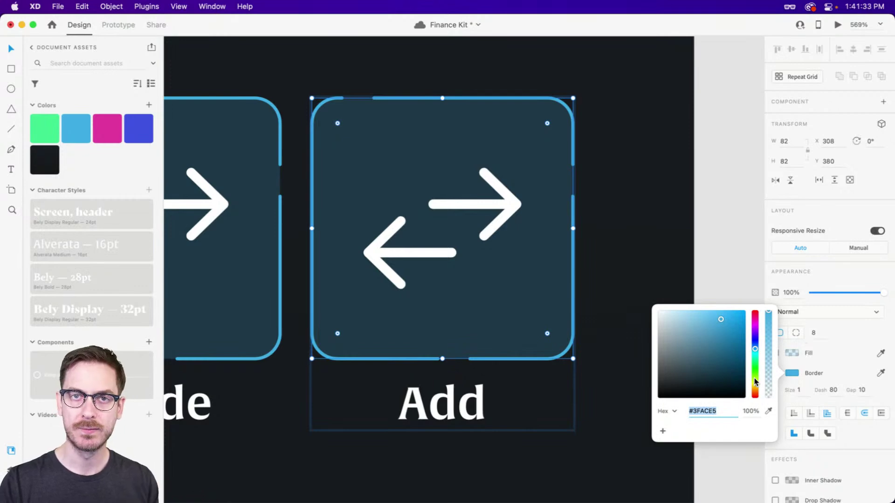
left_click_drag(754, 379, 756, 390)
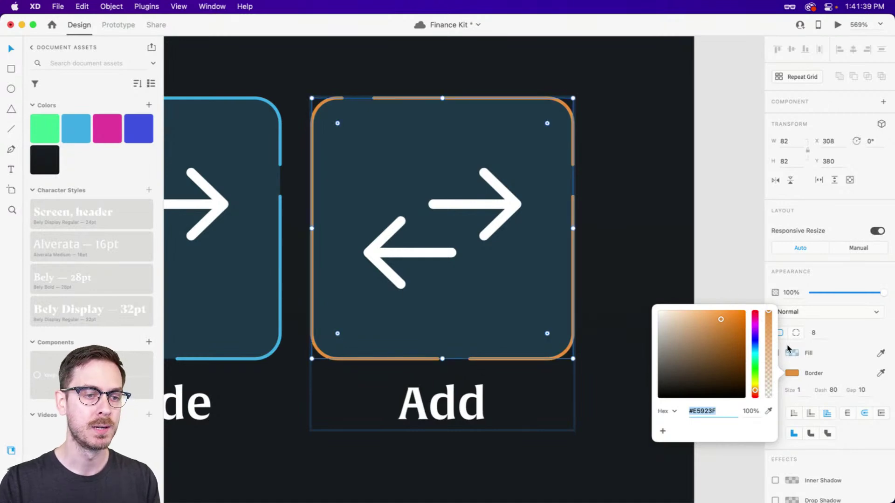
left_click(791, 352)
left_click_drag(756, 378, 755, 379)
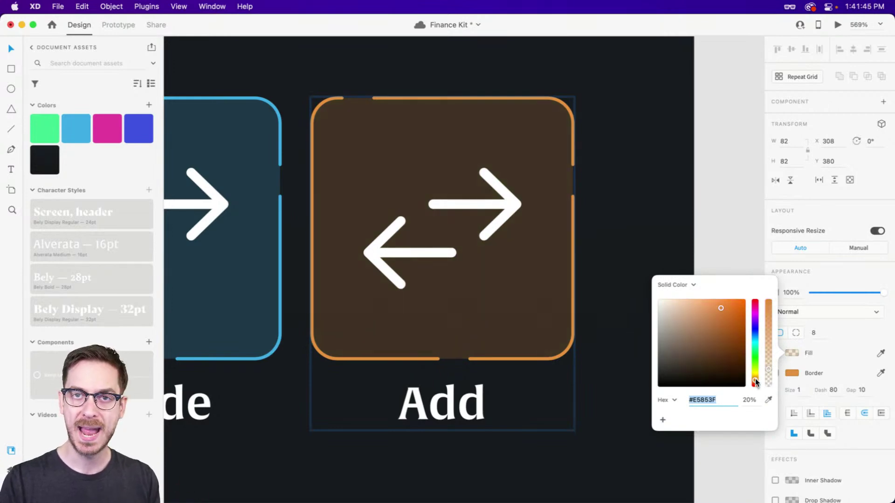
left_click(858, 274)
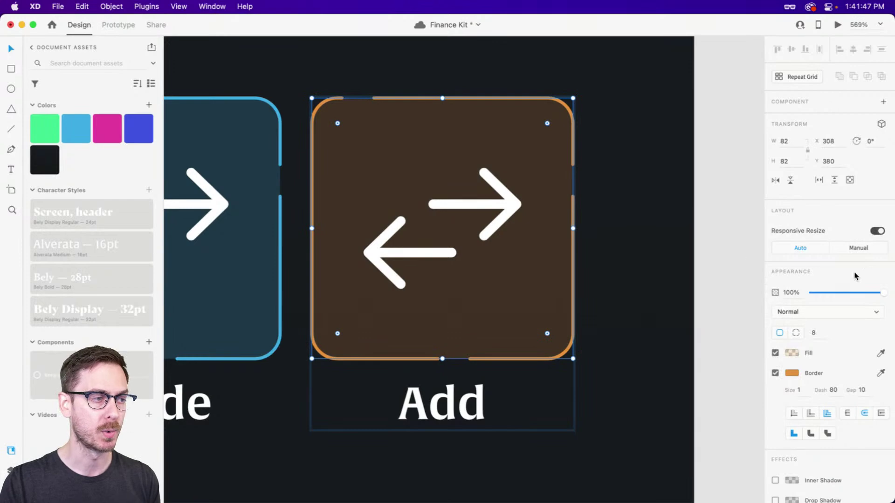
Delete both exchange arrows from the Add tile
left_click(506, 198)
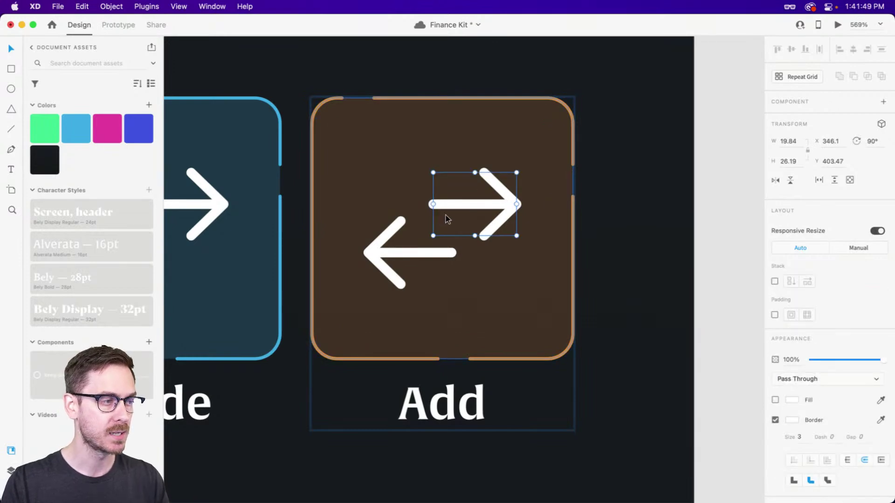
key("Delete")
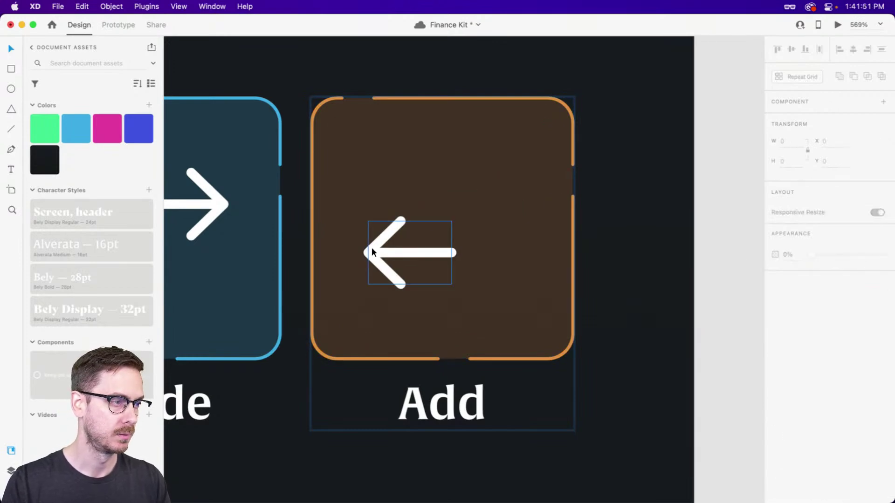
left_click(367, 252)
key("Delete")
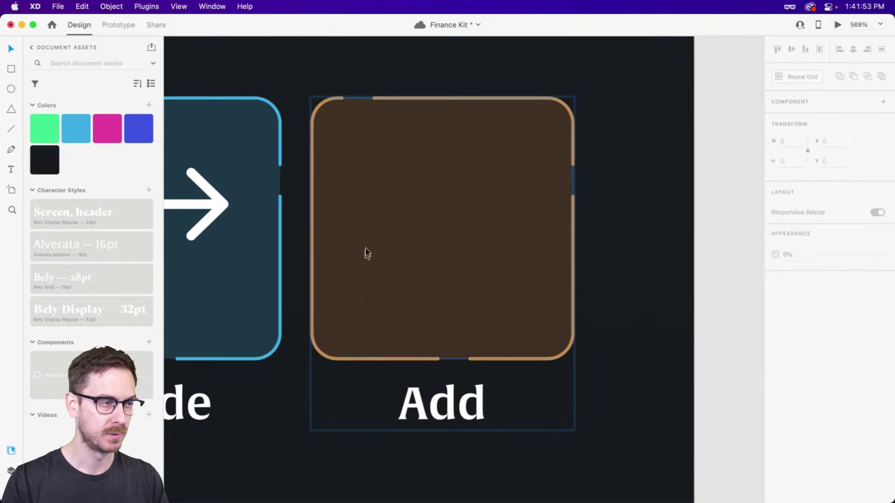
Draw a vertical line in the Add tile with white #fff stroke, thickness 3, rounded caps
key("l")
mouse_move(447, 189)
left_mouse_down()
mouse_move(447, 259)
mouse_move(448, 252)
left_mouse_up()
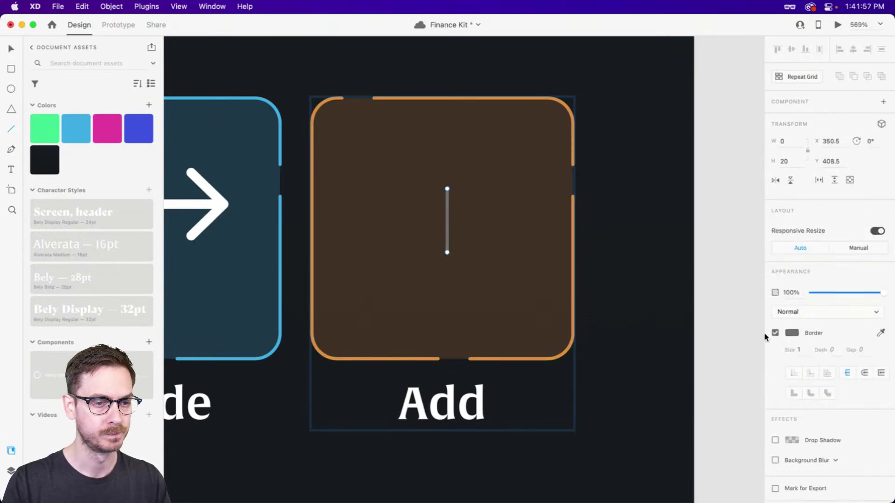
left_click(788, 333)
type("fff")
key("Return")
left_click(841, 283)
left_click(802, 357)
type("3")
key("Return")
left_click(865, 373)
Form a plus sign with a 90° rotated line and centre it in the tile
key("v")
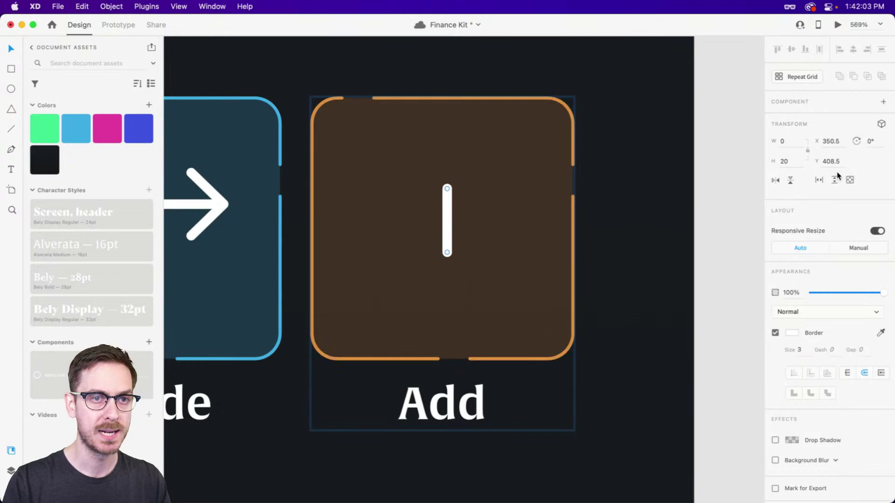
left_click(872, 141)
type("90")
key("Return")
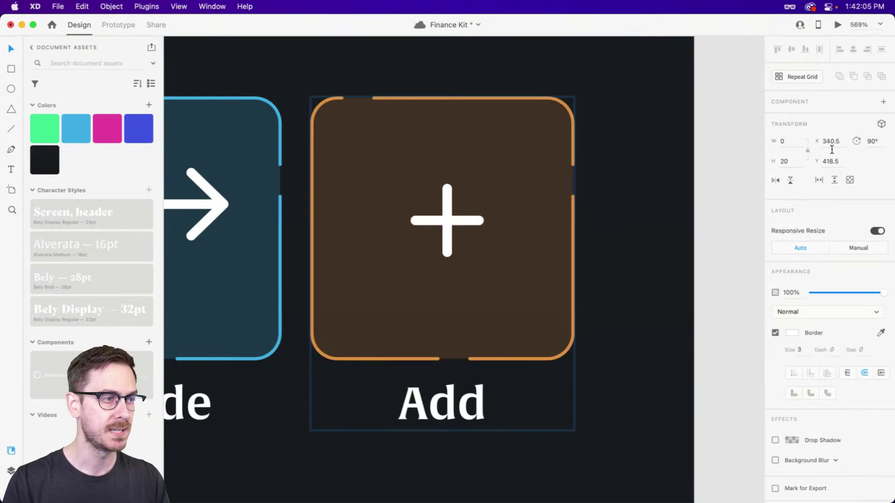
left_click(449, 206, "shift")
left_click_drag(449, 206, 446, 215)
Enlarge the plus icon, raise its stroke to 4, and preview the Home screen
left_click_drag(478, 264, 492, 275)
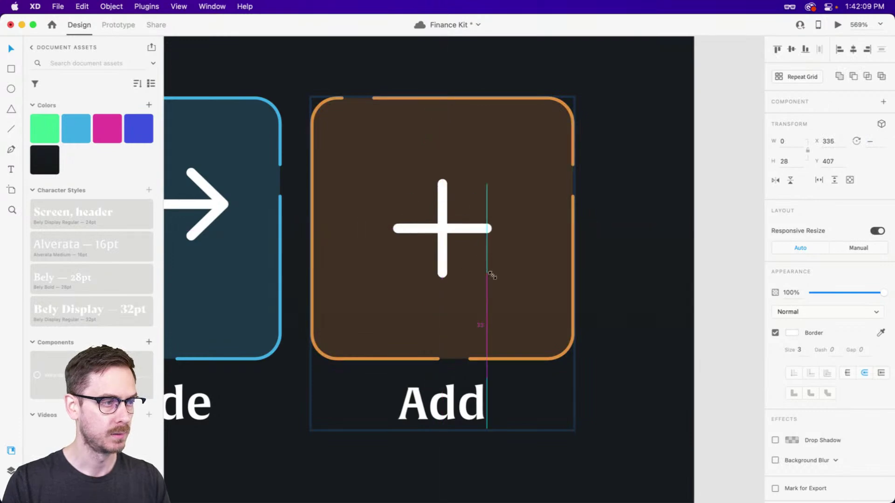
left_click(799, 350)
key("Up")
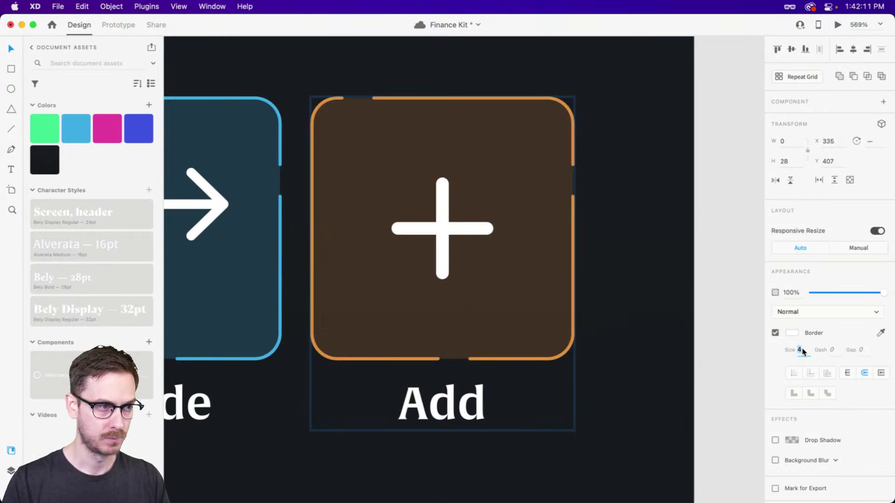
key("super+Return")
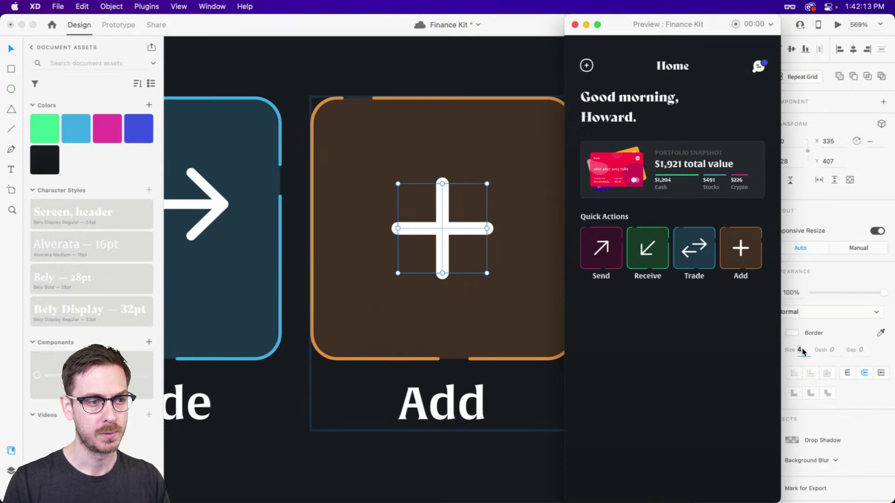
Select the whole Quick Actions row with layout guides and layers shown, and save
left_click(803, 352)
key("super+semicolon")
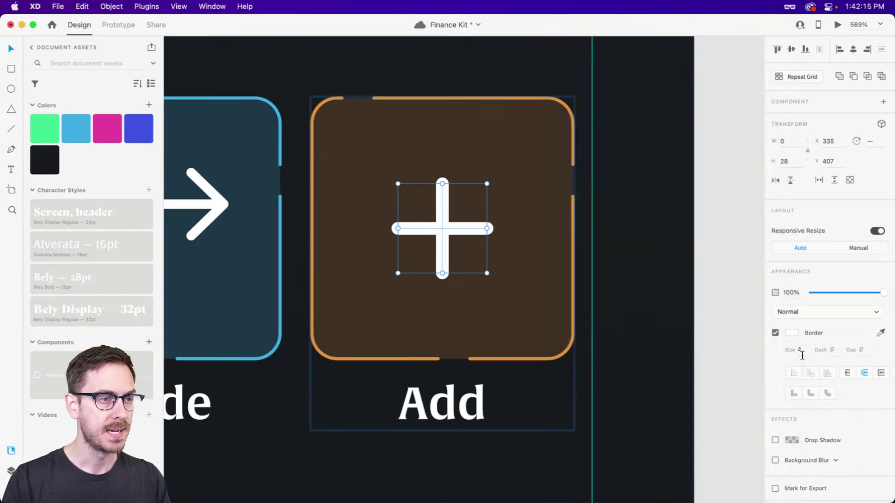
key("Escape")
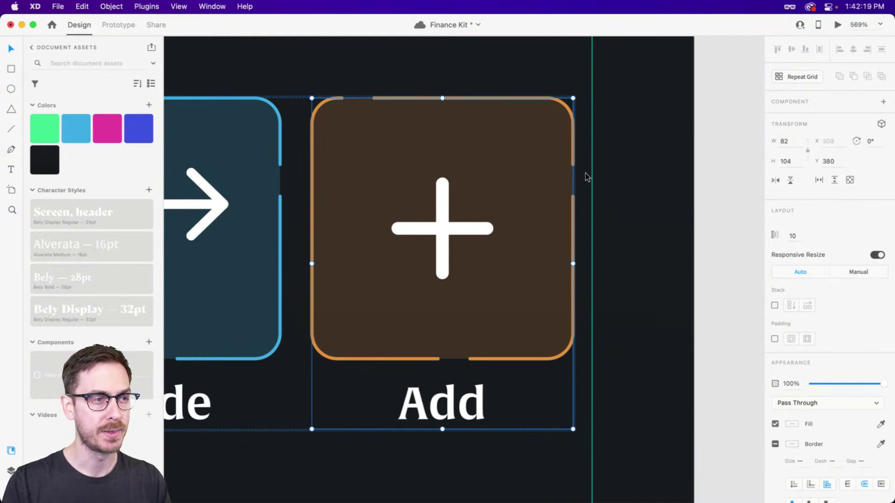
key("Escape")
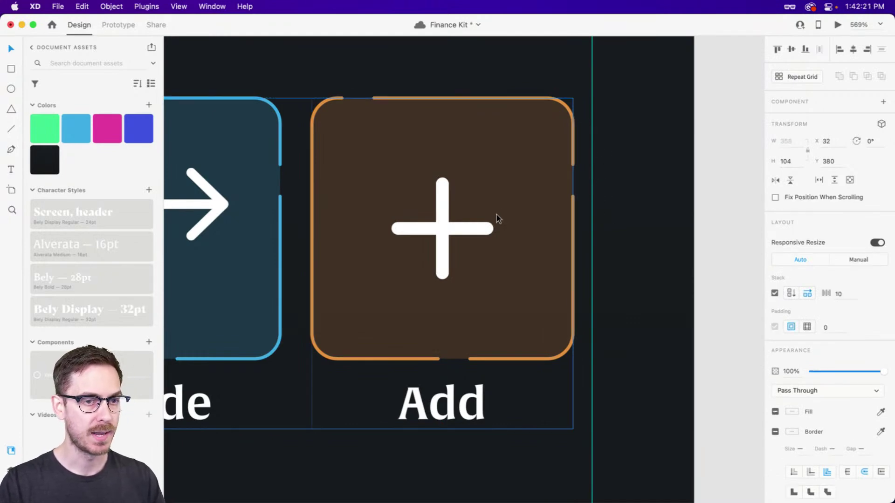
key("super+y")
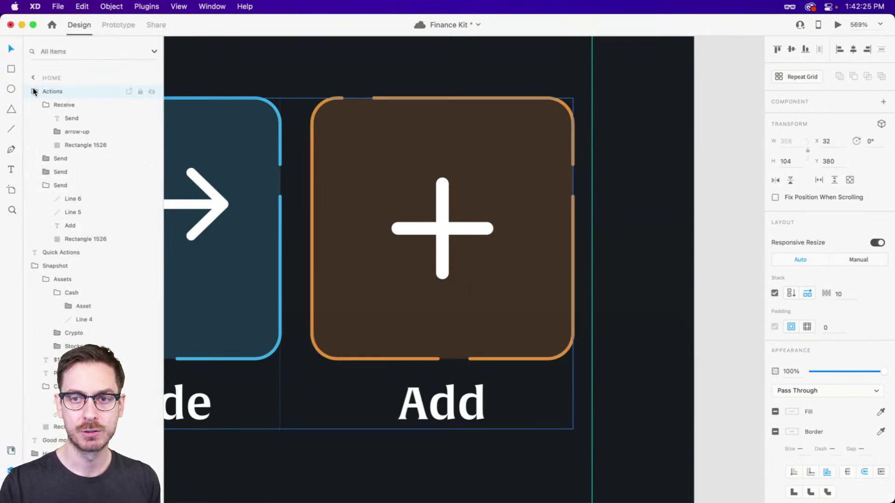
key("super+s")
Increase the stack spacing between the tiles to 12
scroll(774, 334, "down", 2)
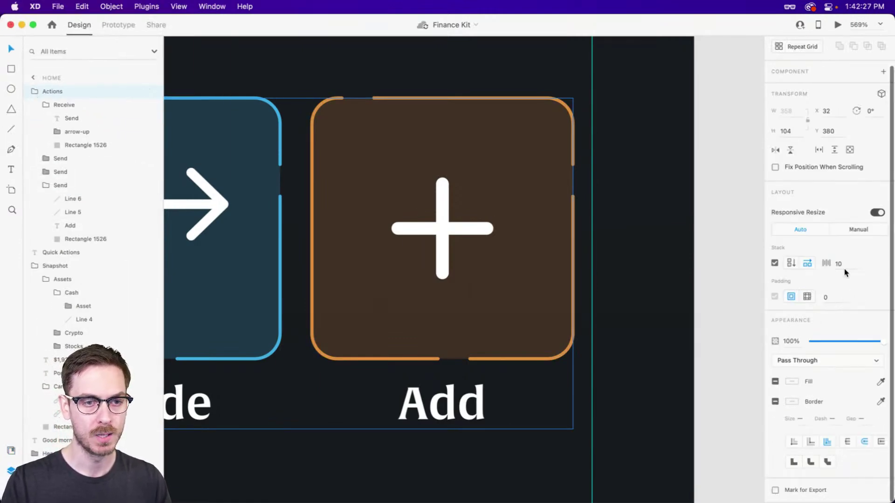
left_click(845, 264)
key("Up")
key("Up")
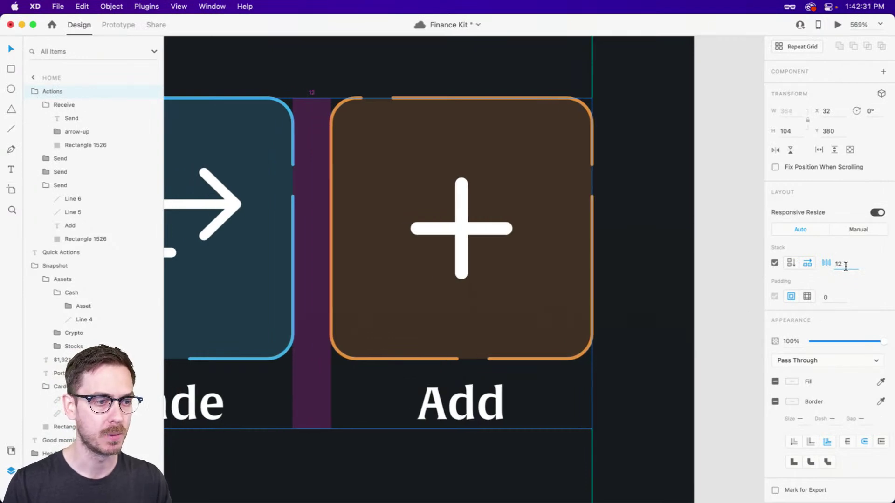
key("Return")
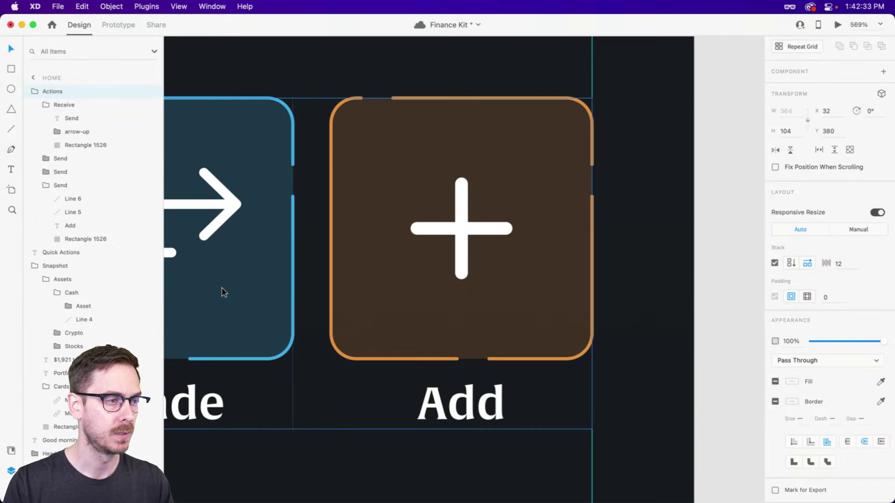
Preview the Home screen with the new spacing, then deselect the row
scroll(282, 270, "down", 10)
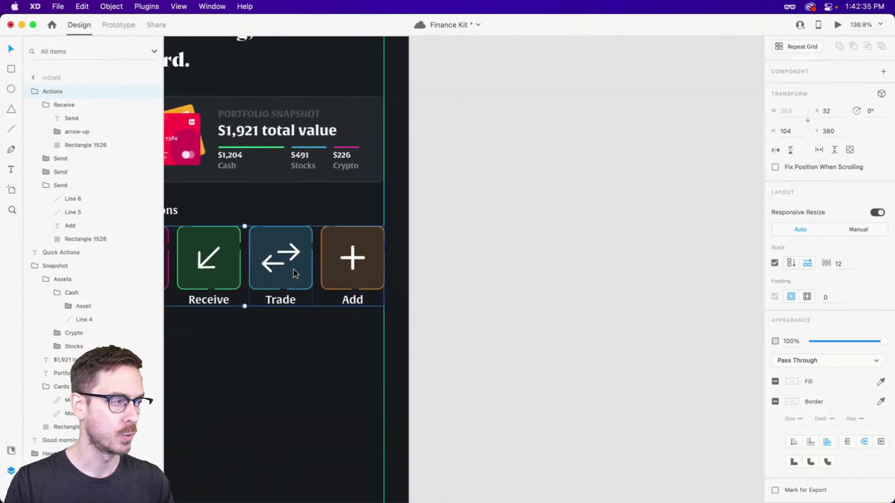
scroll(308, 273, "right", 3)
key("super+Return")
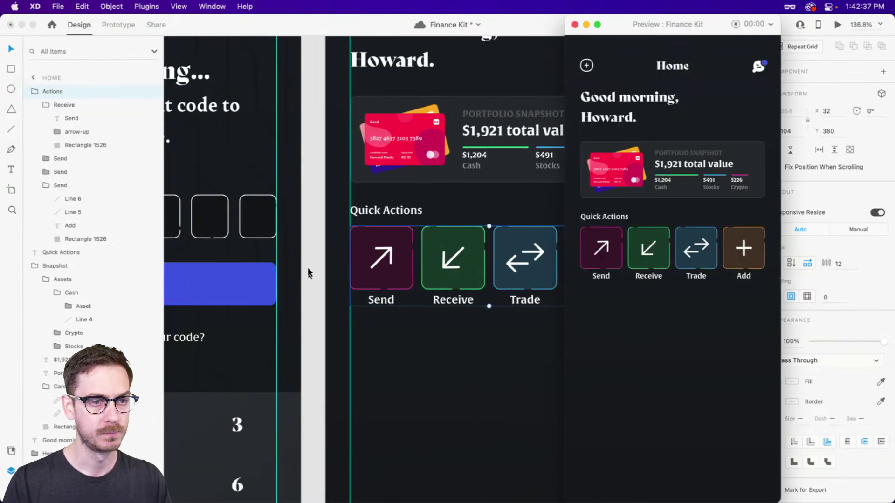
key("super+w")
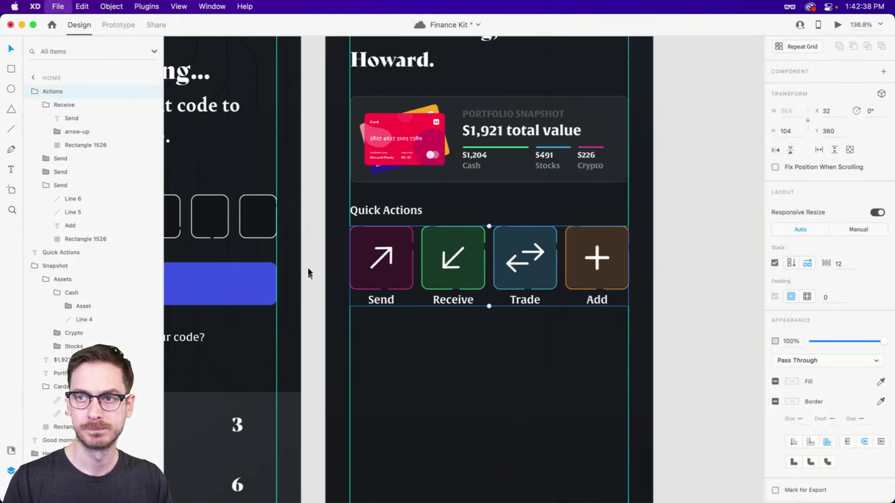
left_click(404, 404)
scroll(461, 326, "down", 3)
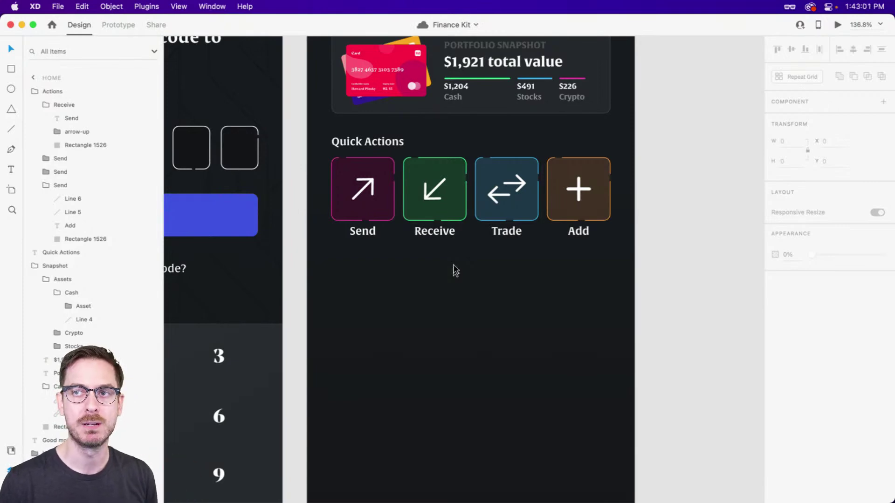
Copy the Quick Actions heading below the tiles and retitle it 'Helpful Tips'
left_click_drag(375, 141, 374, 270)
double_click(374, 271)
type("Helpful Tip")
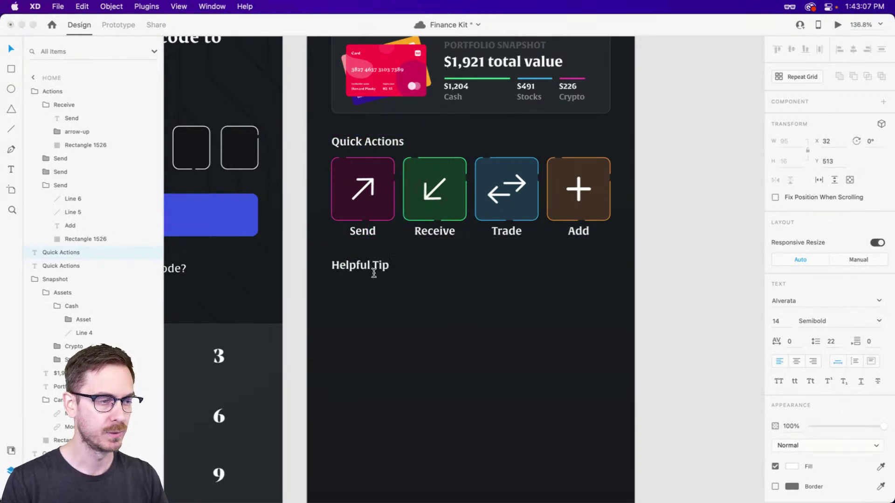
key("Escape")
key("Return")
type("s")
key("Escape")
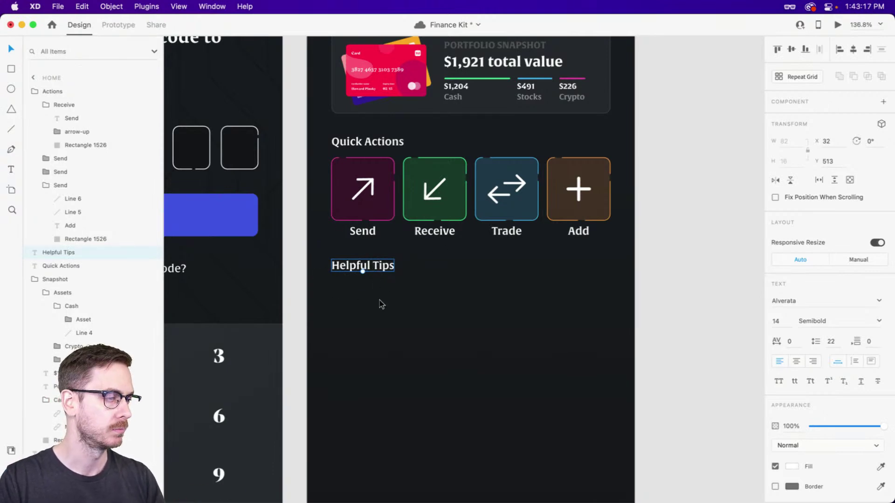
key("super+shift+apostrophe")
scroll(416, 330, "up", 5)
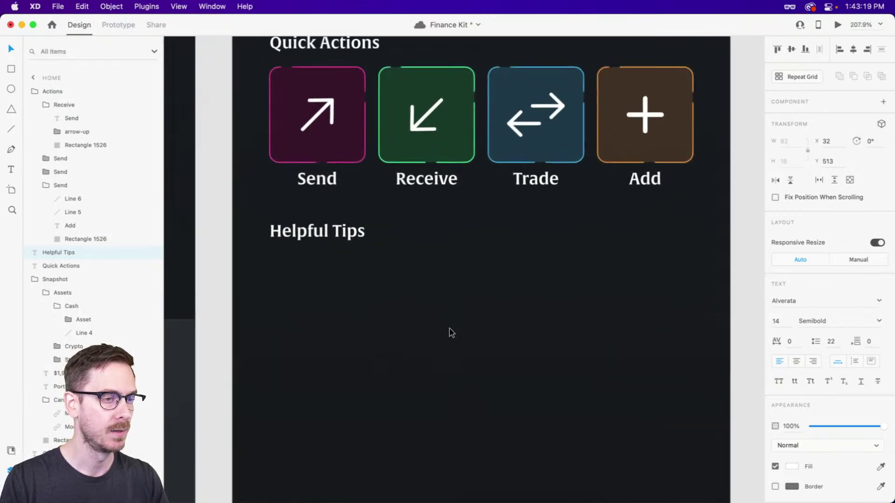
Draw a wide rectangle below the Helpful Tips heading
key("r")
left_click_drag(280, 192, 703, 289)
scroll(694, 200, "up", 10)
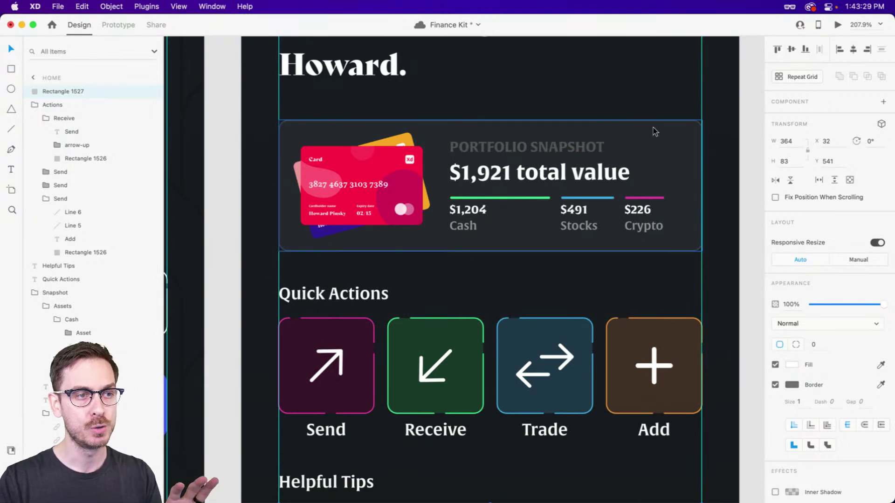
Paste the Portfolio Snapshot card's appearance onto the rectangle: dark fill, 8-radius corners
left_click(679, 140)
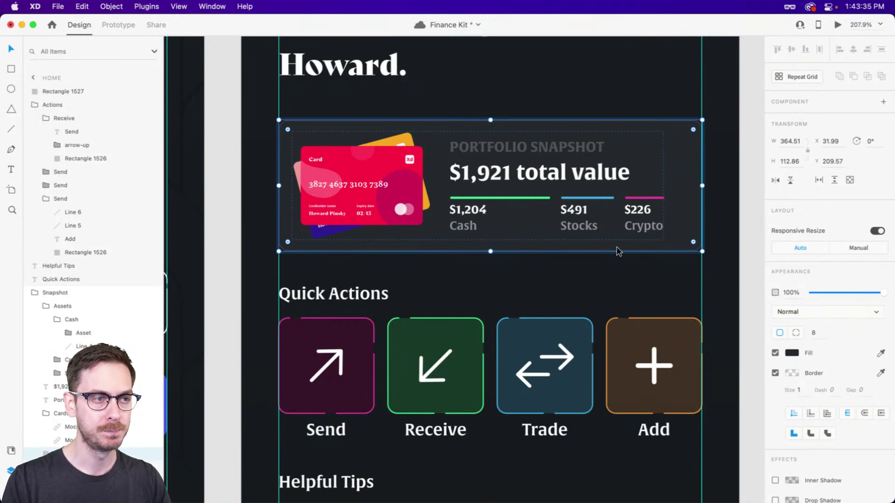
scroll(555, 246, "down", 8)
left_click(467, 156)
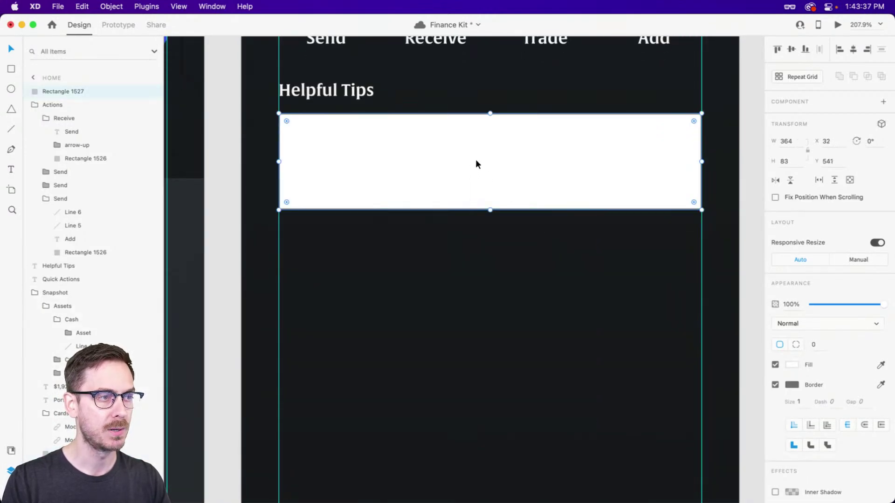
right_click(476, 161)
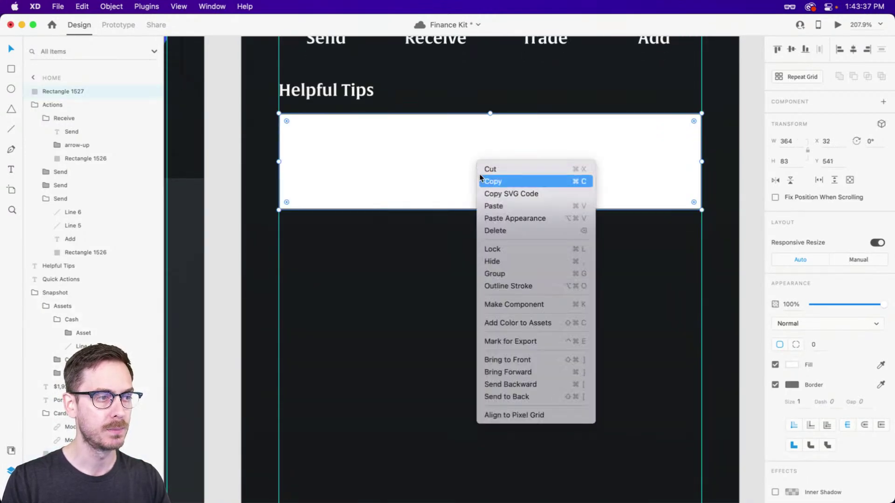
left_click(544, 219)
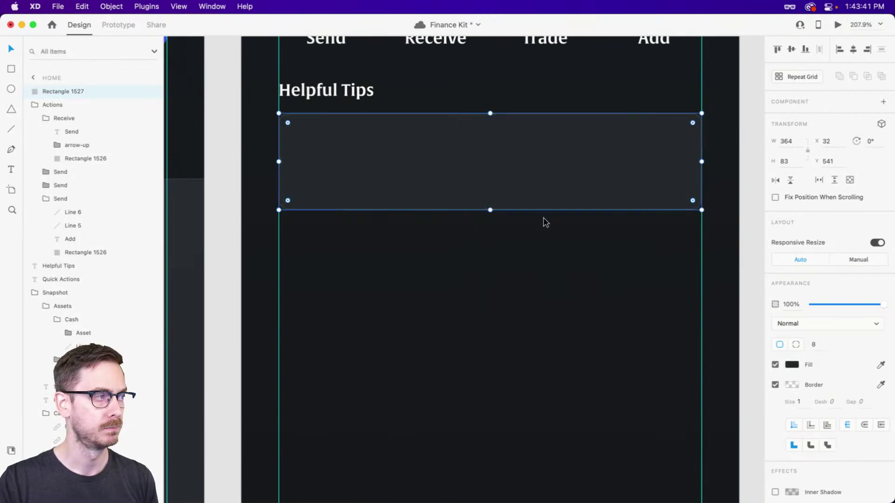
left_click(535, 256)
left_click(490, 165)
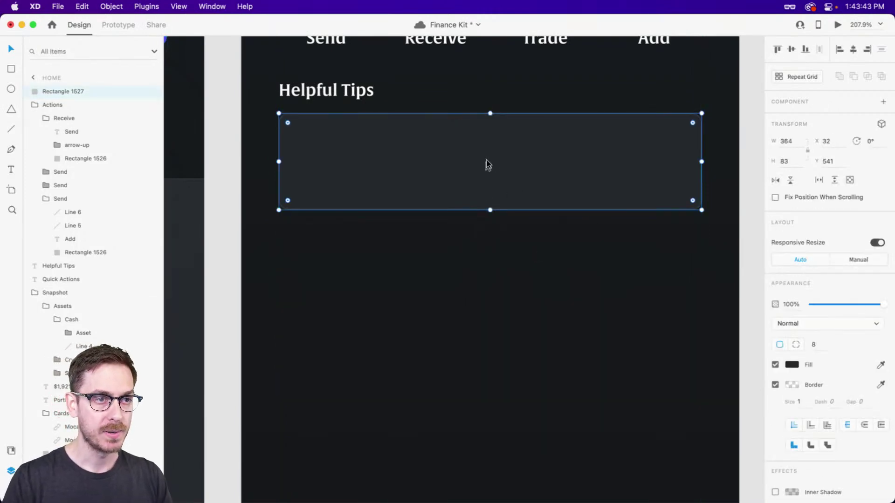
scroll(488, 165, "up", 10)
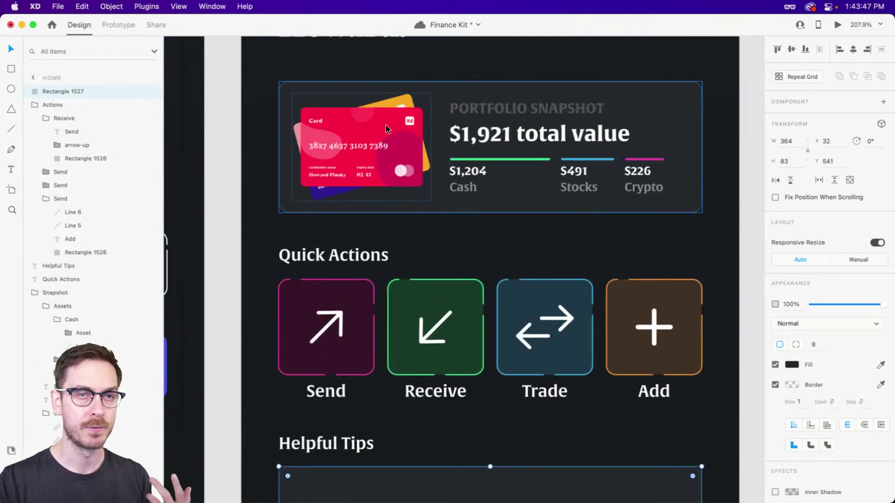
scroll(385, 124, "down", 8)
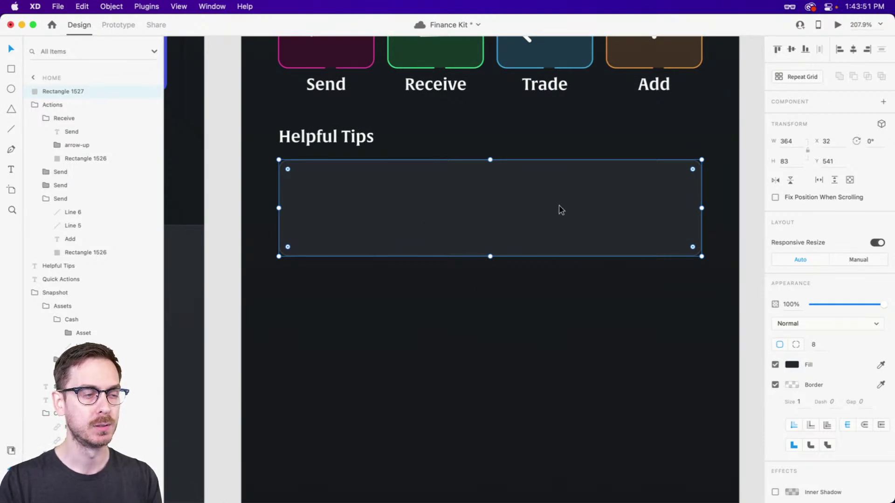
Draw a white 59 × 59 square inside the tips card at x 44, y 553
key("r")
left_click_drag(296, 176, 363, 243)
key("v")
left_click_drag(326, 200, 336, 196)
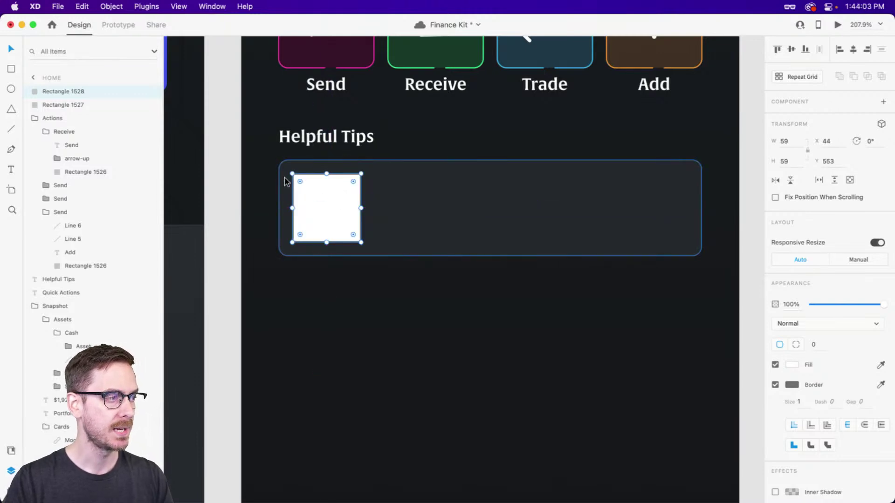
Confirm the square sits 12 px in from the card edges and save the file
scroll(287, 182, "up", 5)
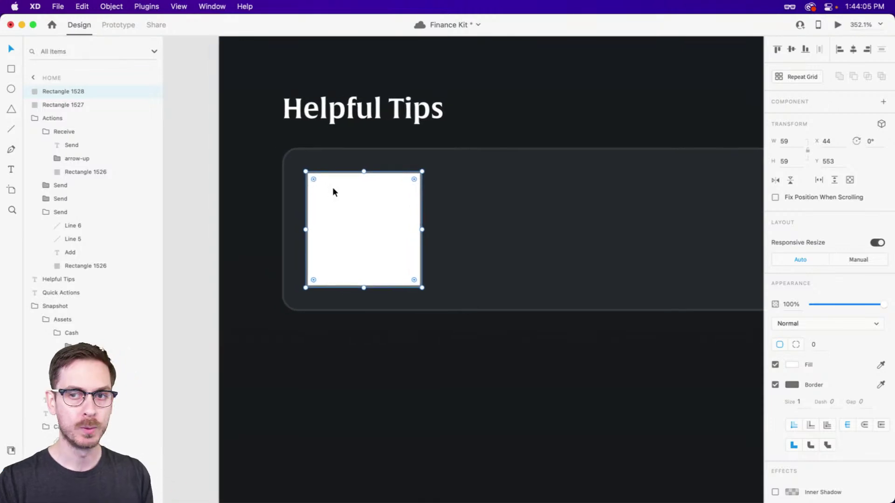
key("alt")
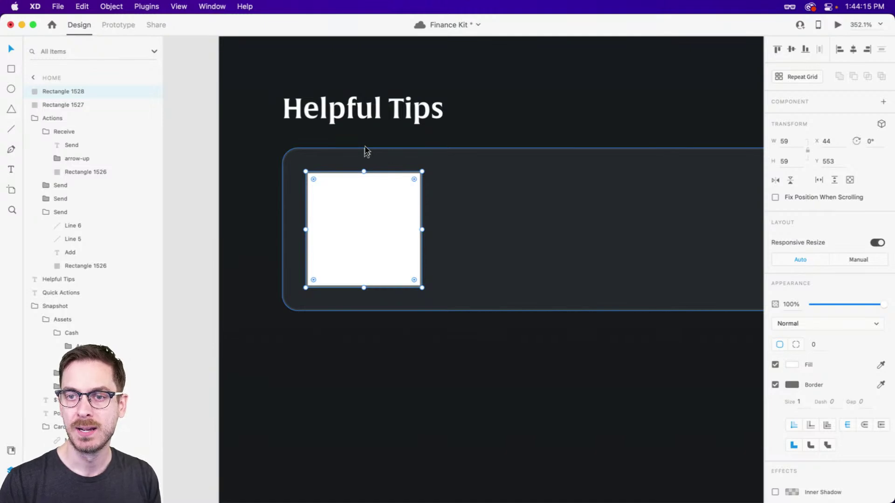
key("super+s")
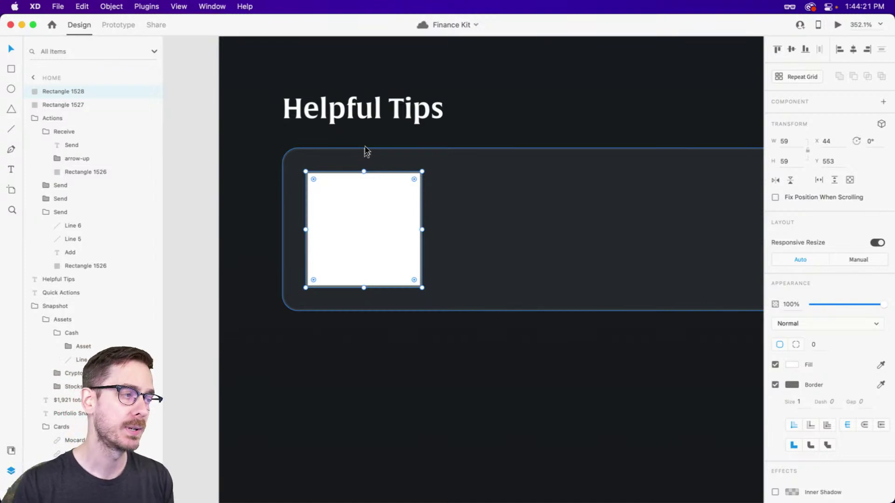
scroll(368, 156, "up", 1)
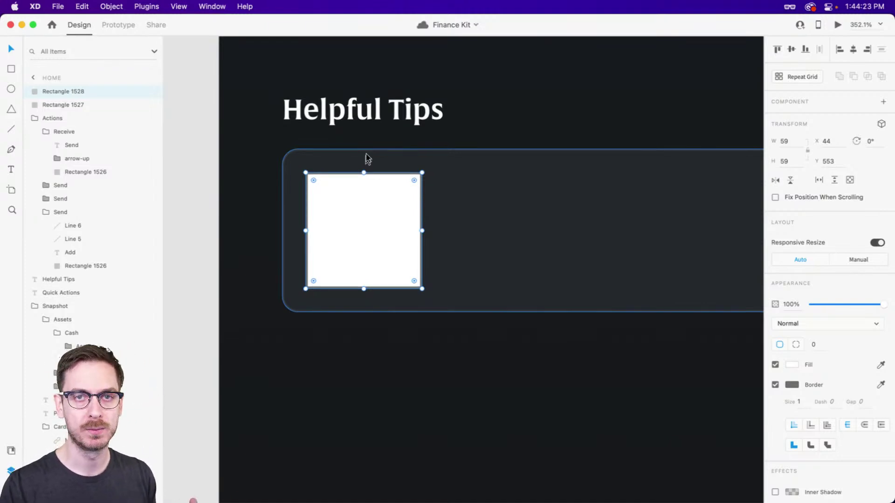
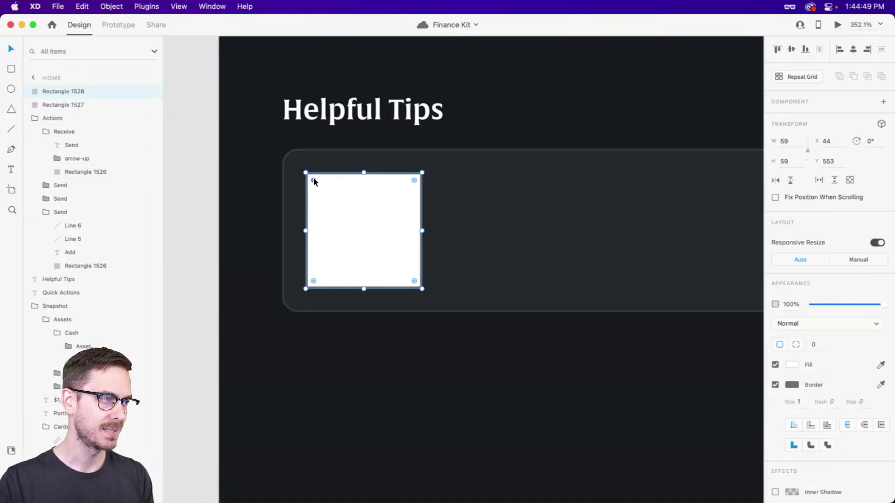
Round the tips square's corners and give it a dark #1D1F22 fill with no border
left_click_drag(313, 179, 314, 181)
scroll(359, 210, "down", 3)
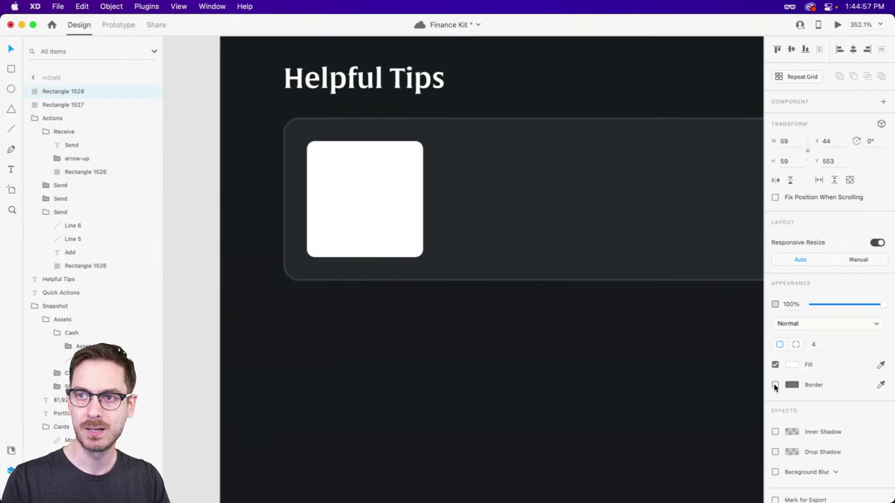
left_click(792, 365)
left_click_drag(667, 363, 645, 385)
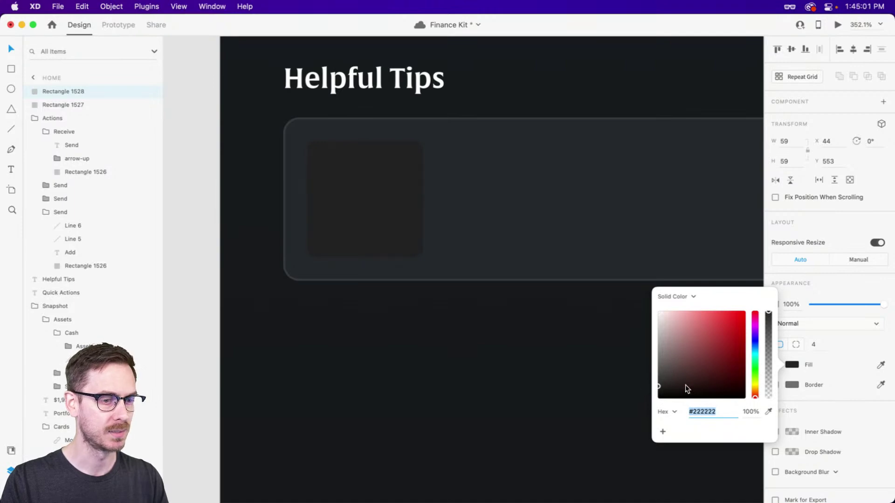
left_click(755, 346)
left_click_drag(671, 389, 673, 389)
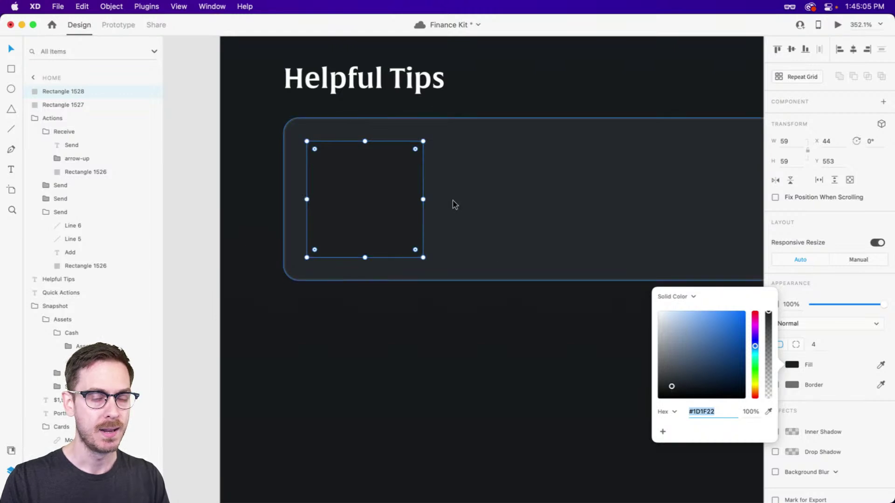
left_click(364, 183)
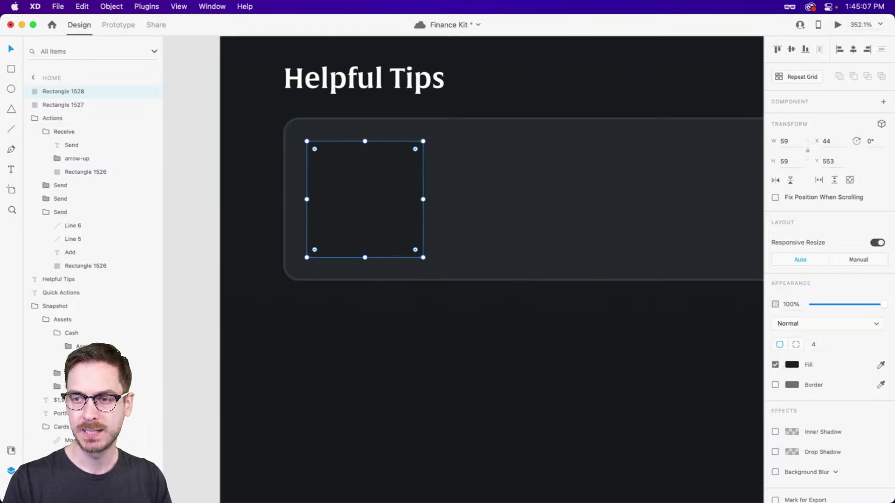
key("super+shift+n")
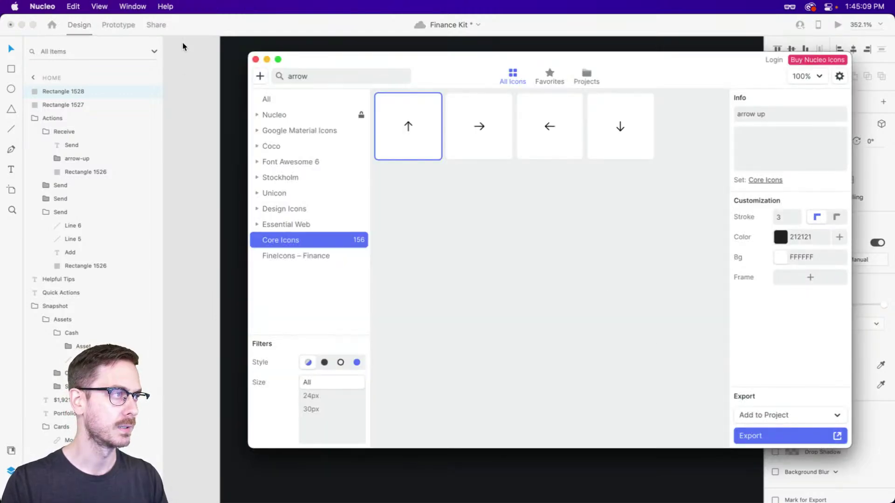
Search Nucleo for 'money' and compare FineIcons, Essential Web, Design Icons, Unicon, Stockholm and Font Awesome 6 results
double_click(342, 83)
type("money")
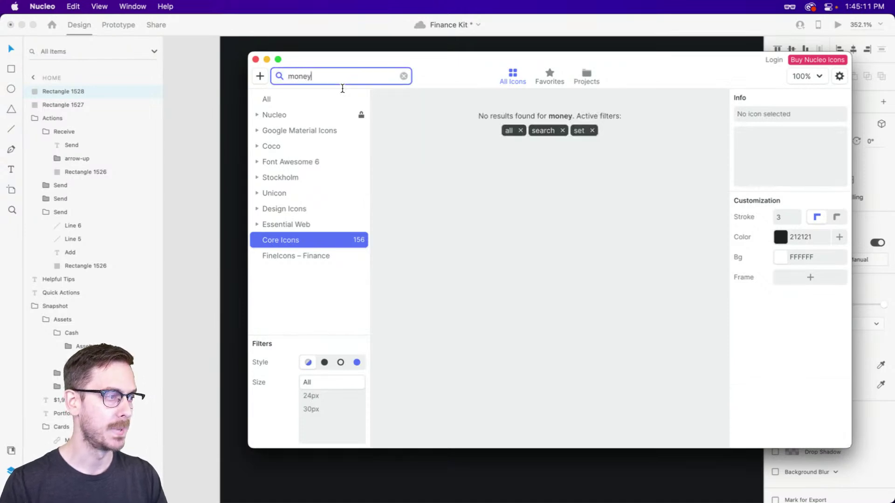
left_click(301, 256)
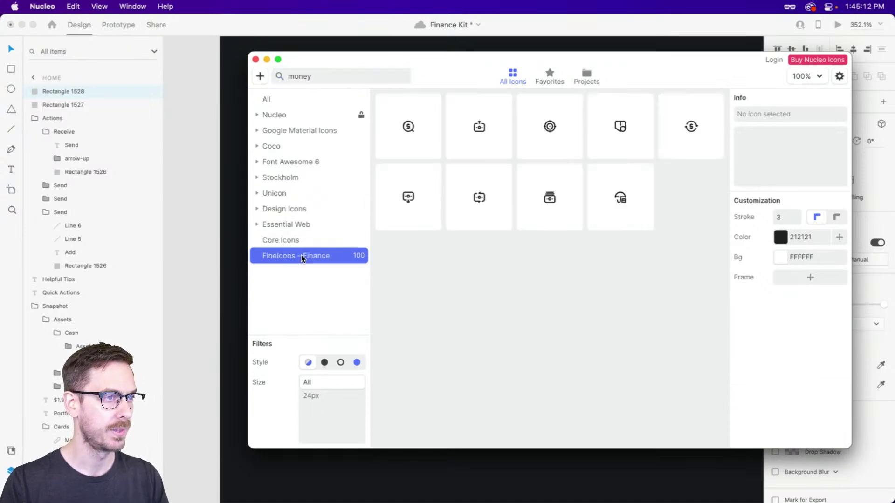
left_click(293, 225)
left_click(291, 208)
left_click(294, 225)
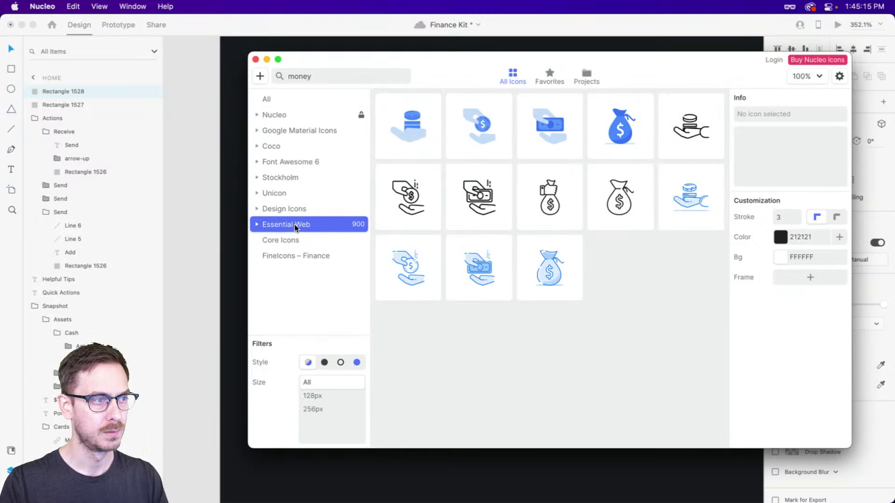
left_click(297, 191)
left_click(301, 177)
left_click(303, 162)
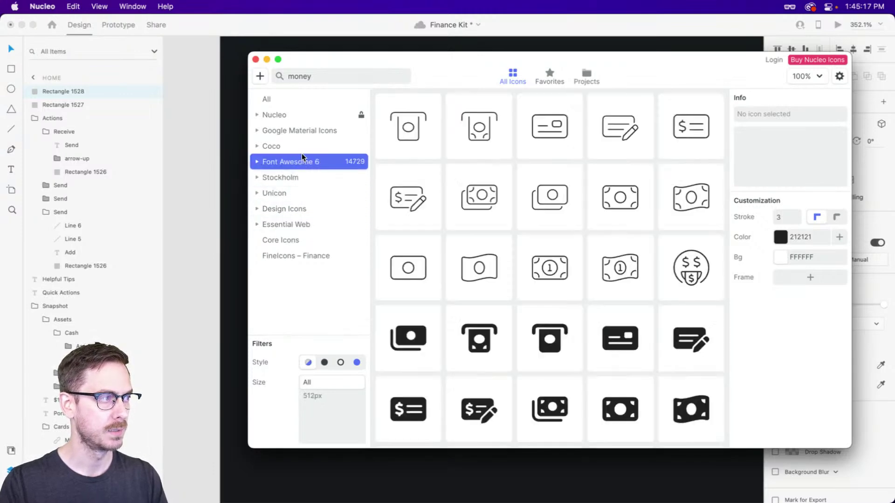
Recheck the icon sets, then place Essential Web's Receiving_money_2 hand-and-coin icon on the design
scroll(508, 271, "down", 5)
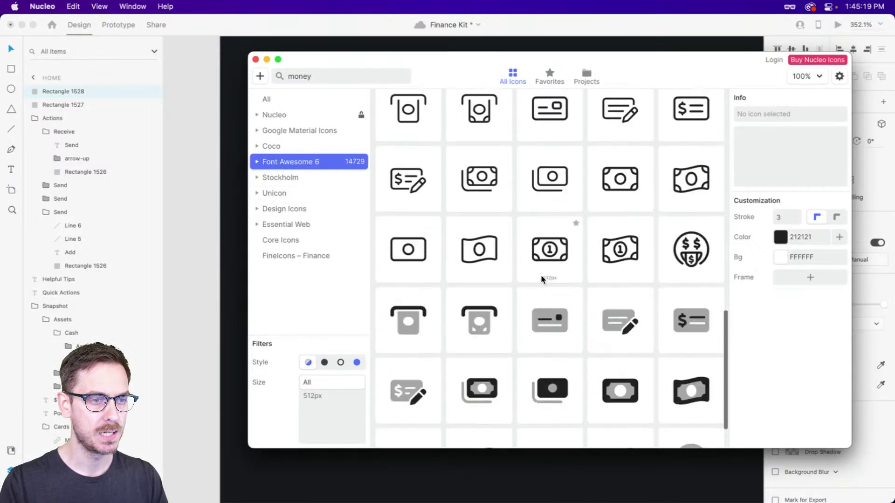
left_click(295, 141)
left_click(309, 161)
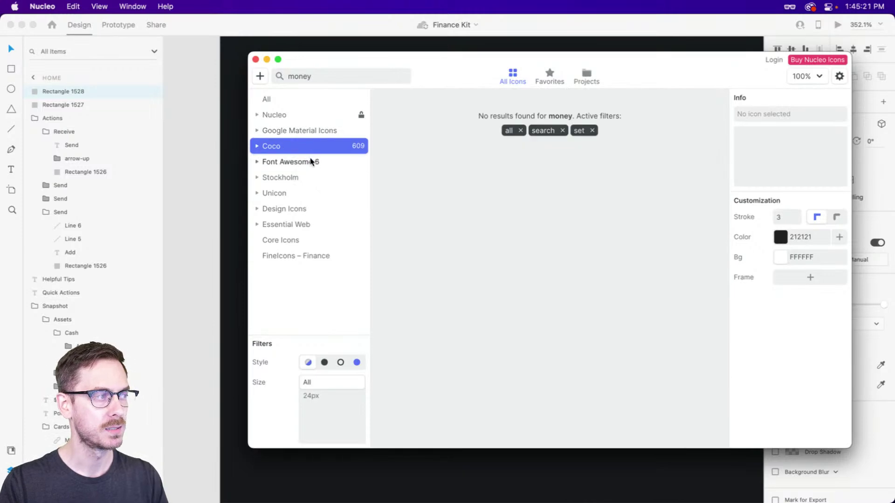
left_click(309, 179)
left_click(305, 195)
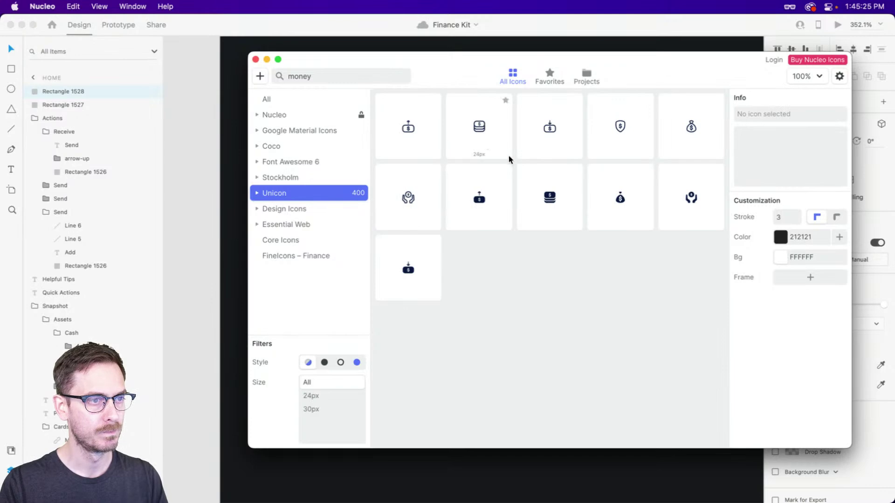
left_click(305, 215)
left_click(306, 228)
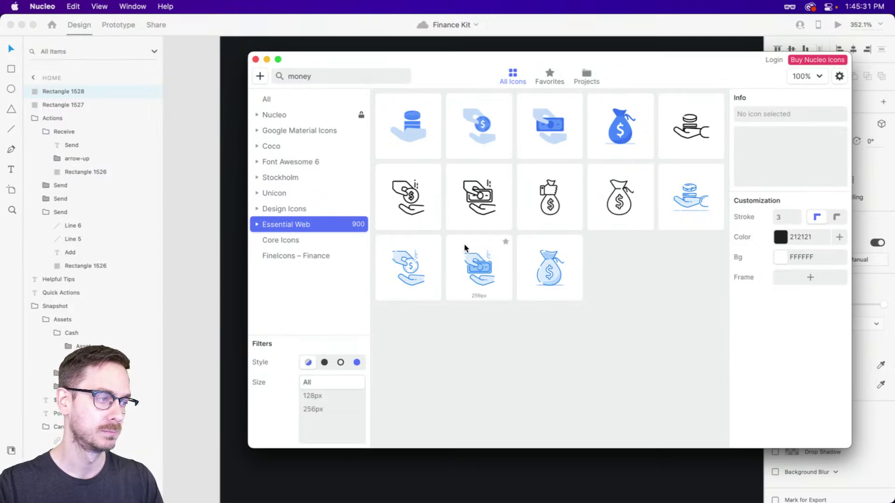
left_click(412, 261)
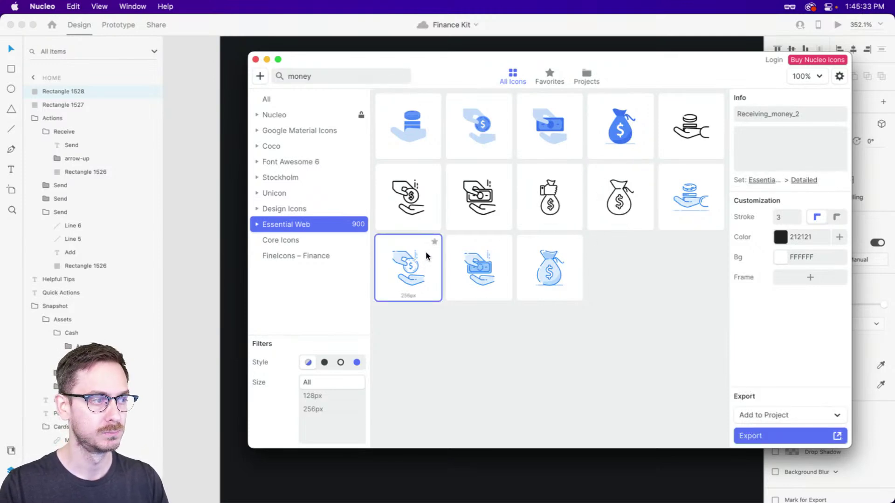
left_click_drag(426, 255, 452, 221)
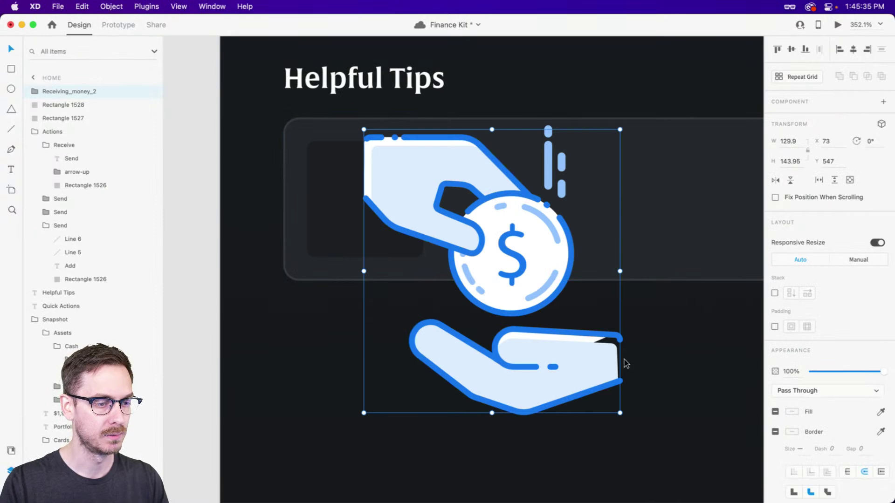
Shrink the hand-and-coin icon, then undo to remove it, leaving the dark square empty
left_click_drag(619, 414, 519, 267)
key("super+z")
key("super+z")
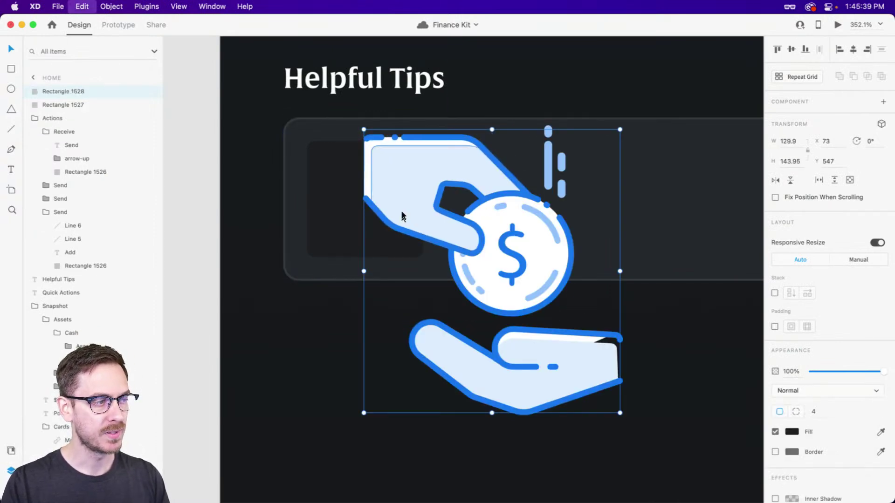
scroll(402, 216, "right", 4)
scroll(466, 200, "left", 2)
scroll(507, 191, "up", 3)
scroll(507, 191, "right", 2)
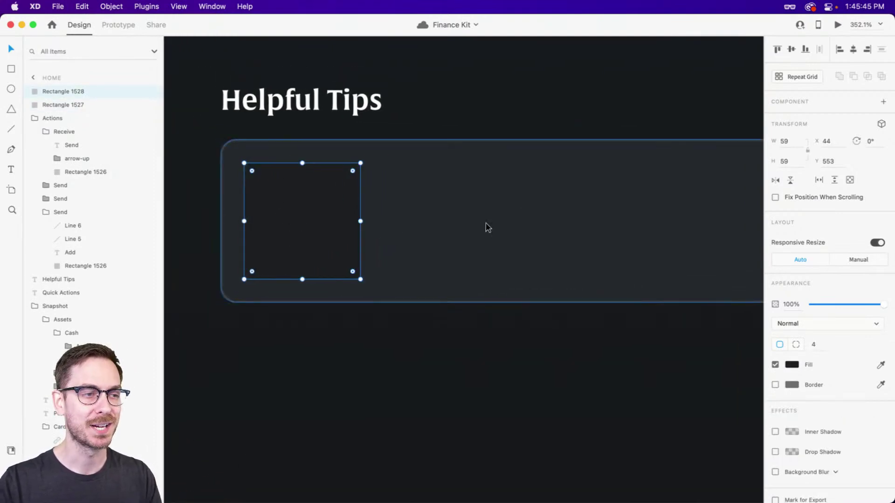
scroll(487, 228, "right", 2)
scroll(487, 228, "right", 1)
scroll(485, 228, "down", 3)
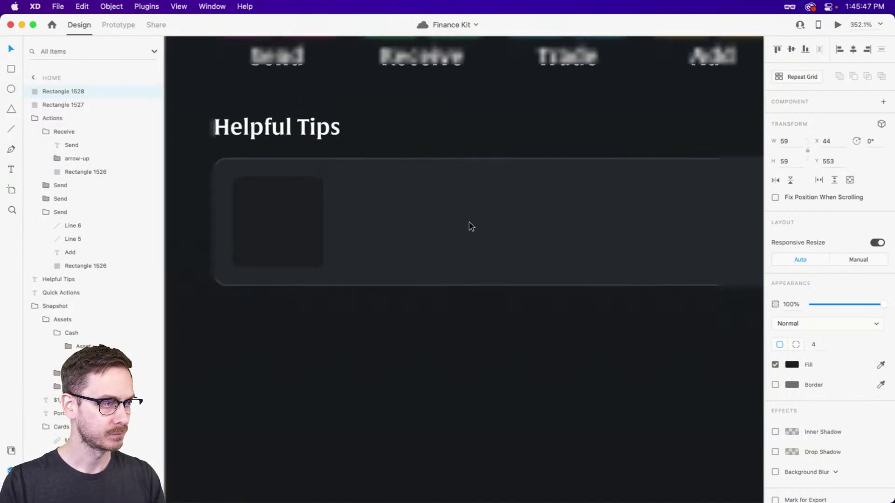
scroll(456, 218, "up", 1)
scroll(457, 218, "right", 1)
key("t")
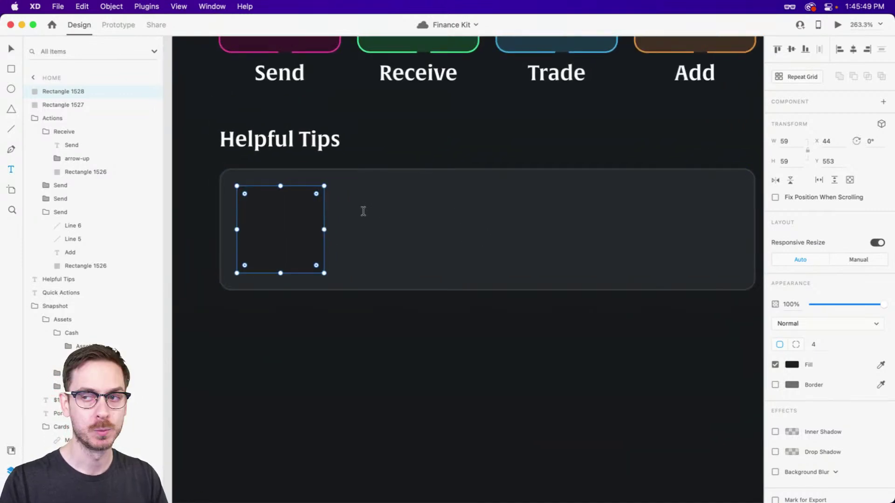
Add a left-aligned text box reading 'Hey, big spender! You spent $1,294 more than last month.'
left_click_drag(341, 197, 658, 267)
left_click(779, 363)
type("Hey")
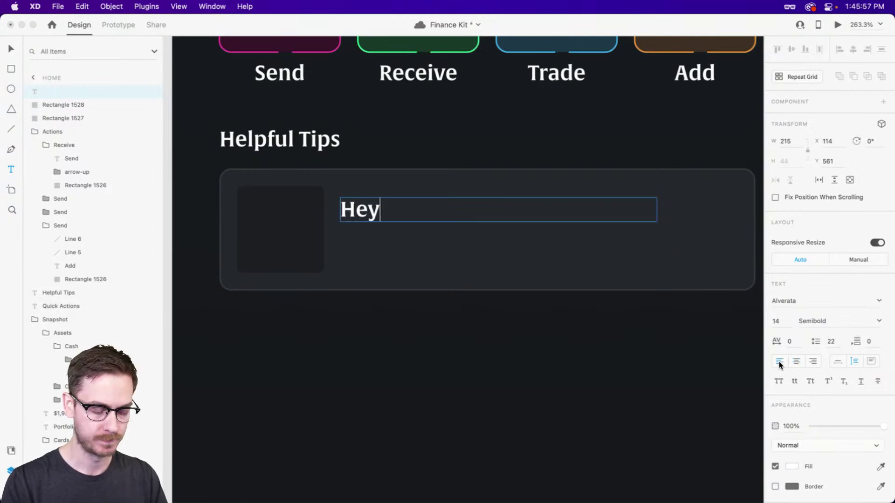
type(", big spender")
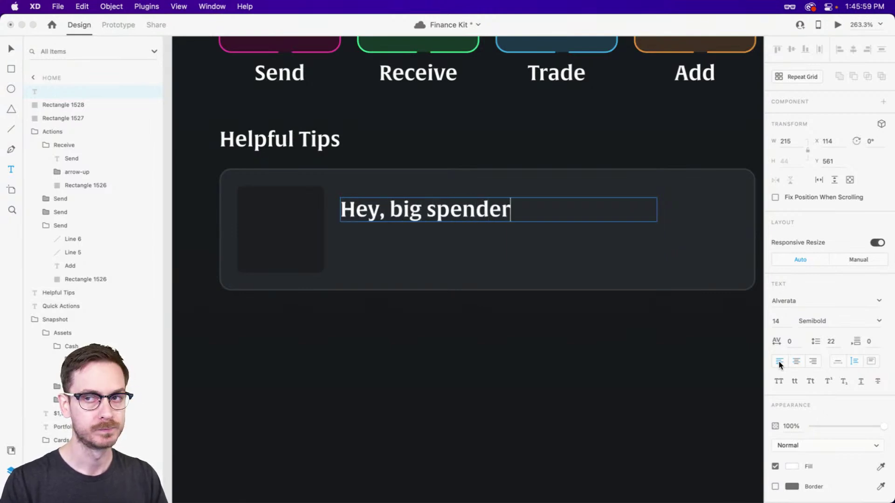
type("! You spent ")
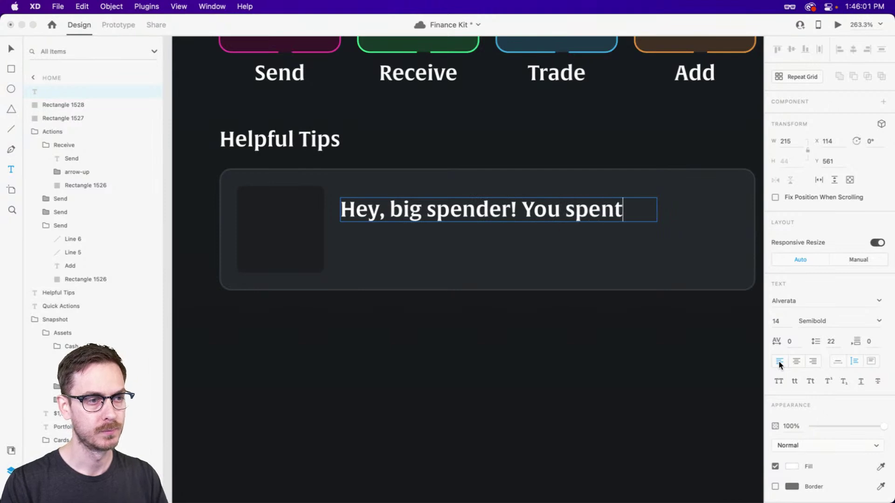
type("$1")
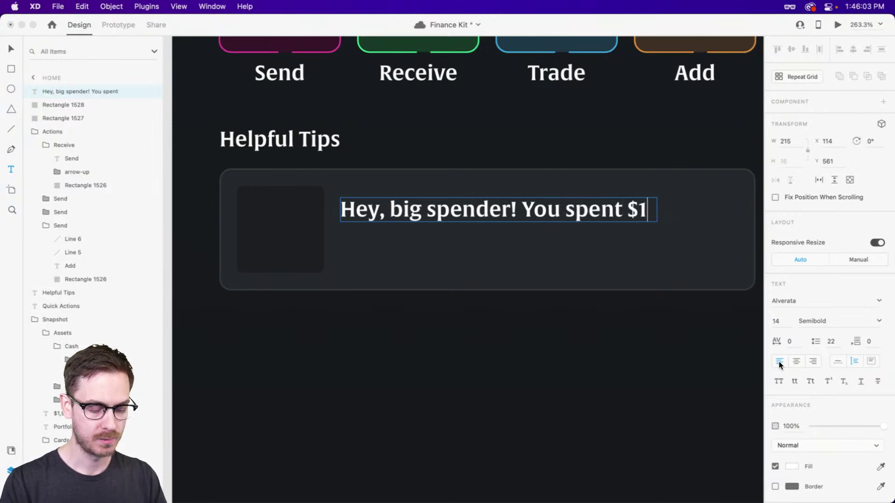
type(",294 ")
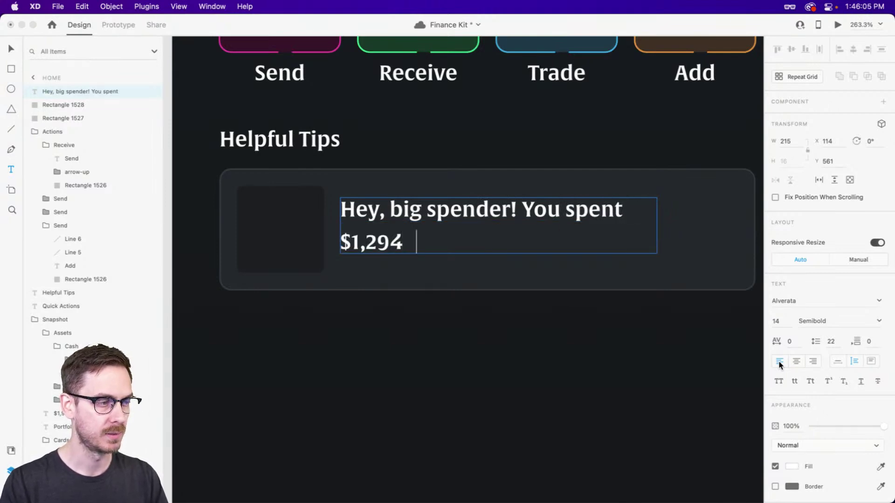
type("more than ")
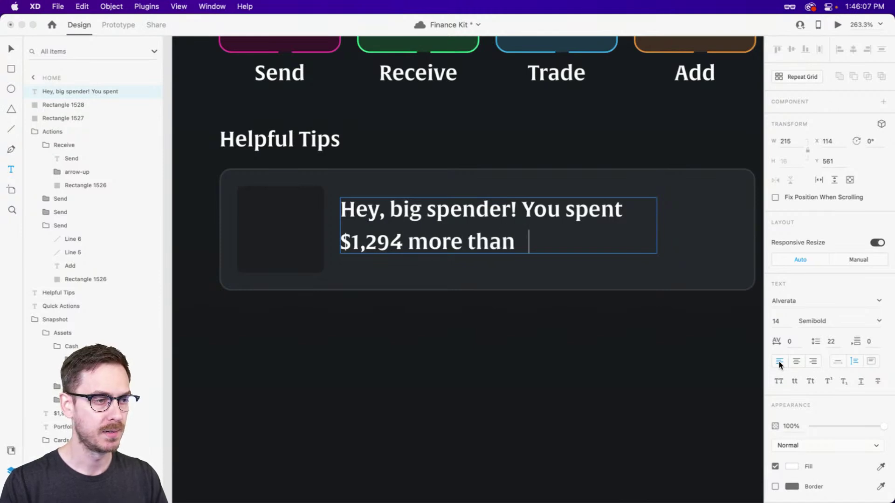
type("last month.")
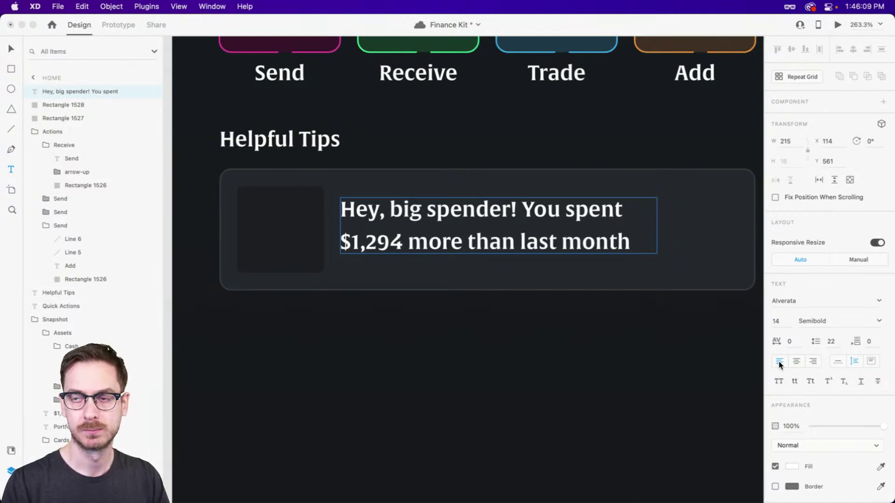
key("Escape")
scroll(460, 289, "up", 2)
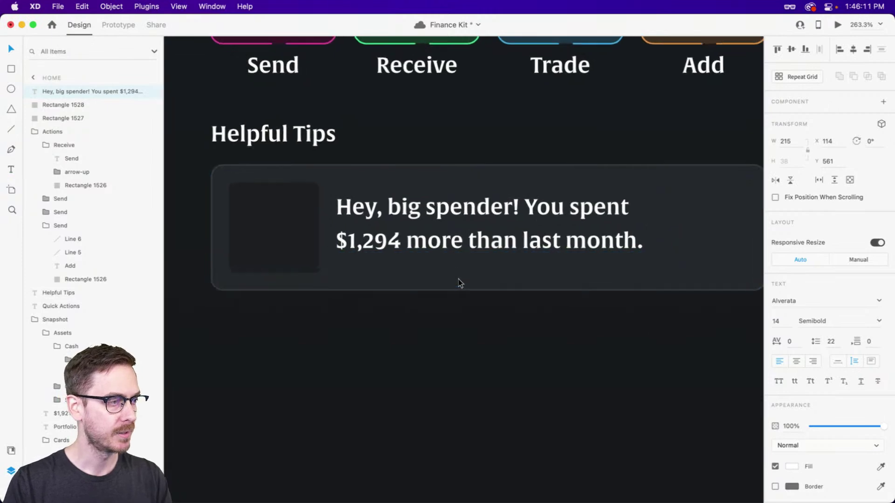
Set the tip text to size 12 in Medium weight
left_click_drag(435, 209, 445, 211)
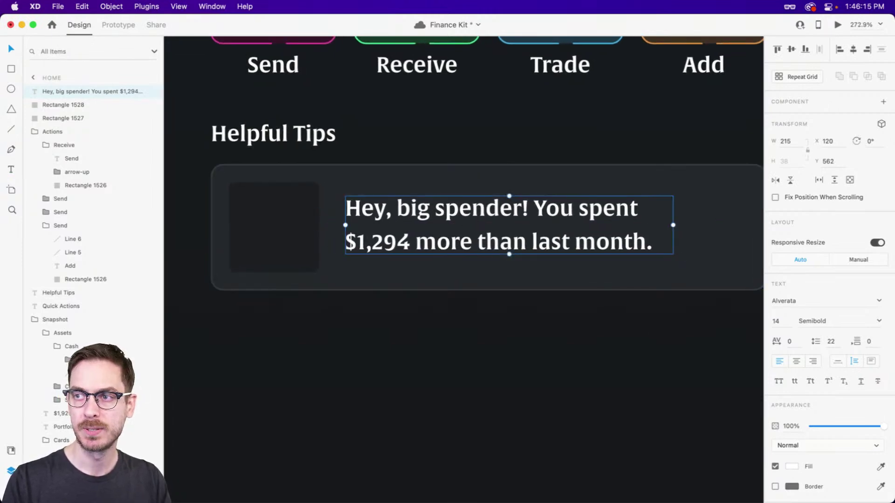
left_click(786, 324)
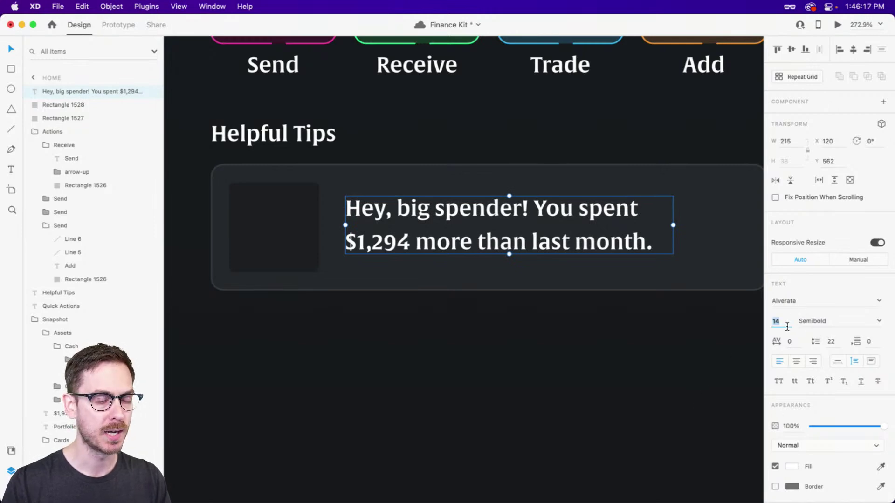
type("12")
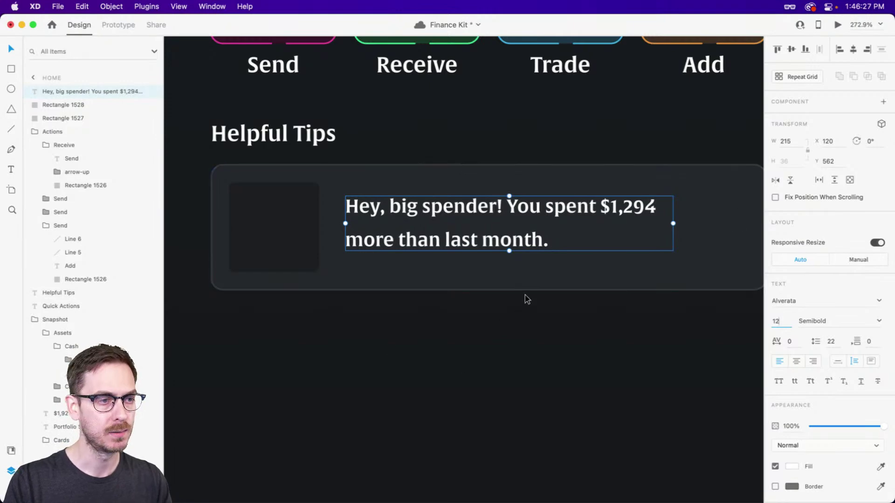
left_click(880, 322)
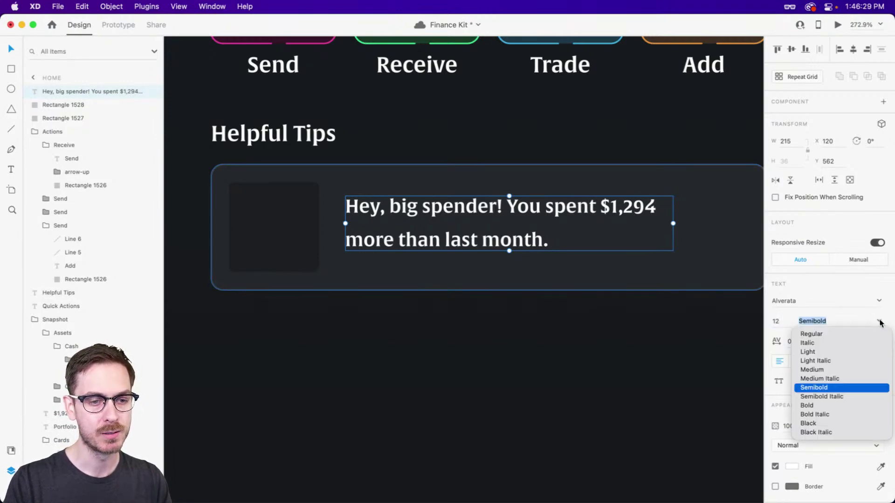
left_click(824, 370)
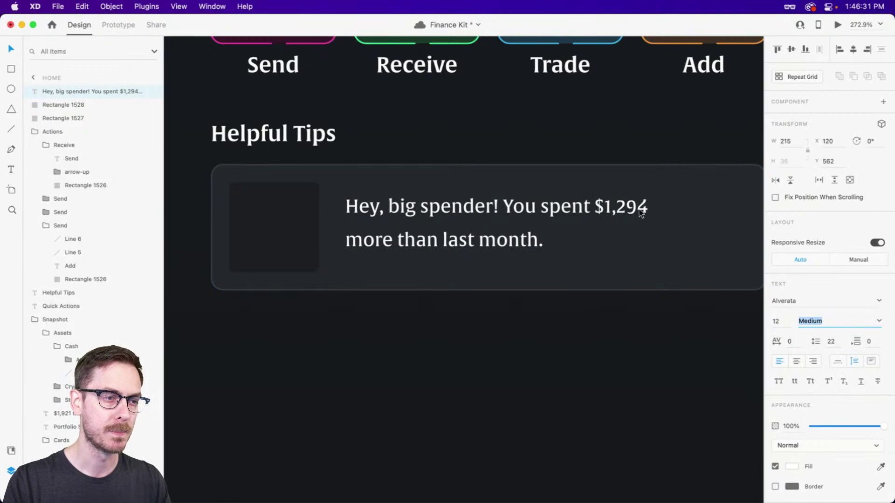
Make the phrase '$1,294 more' bold within the tip text
double_click(596, 210)
left_click(596, 210)
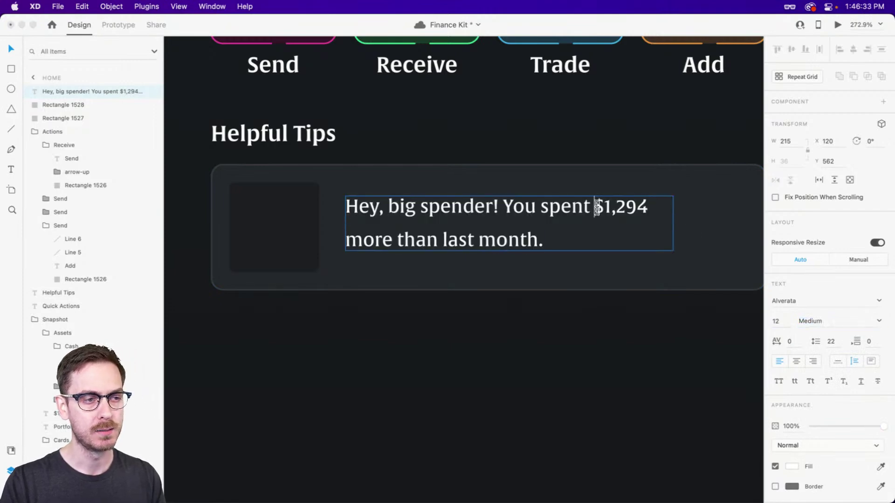
left_click_drag(596, 209, 391, 247)
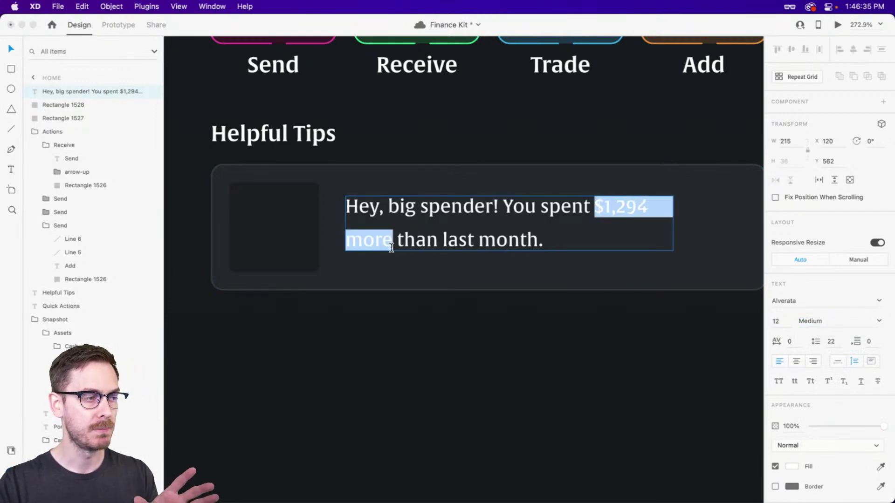
left_click(880, 321)
left_click(807, 405)
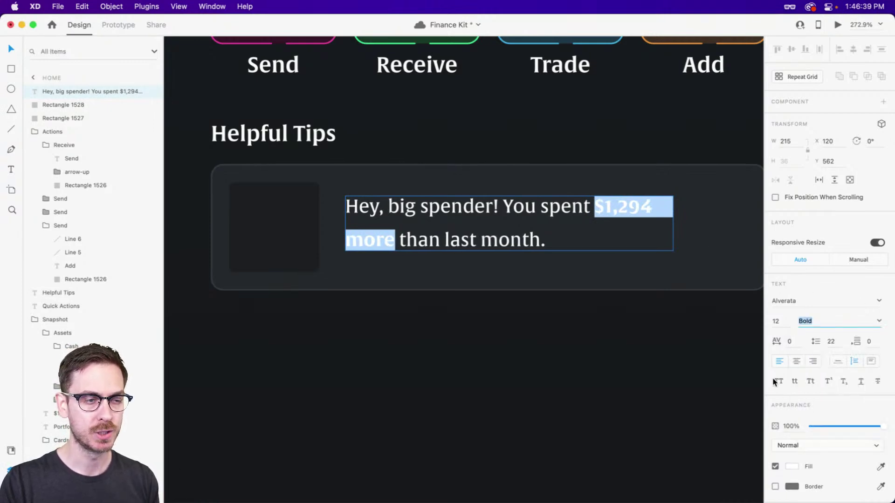
key("Escape")
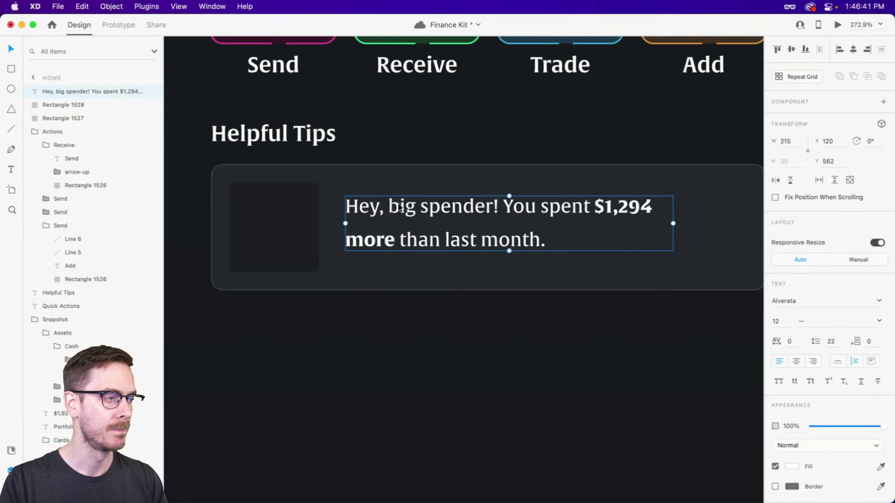
Nudge the tip text into place and tighten its line spacing to 18
left_click_drag(399, 207, 400, 210)
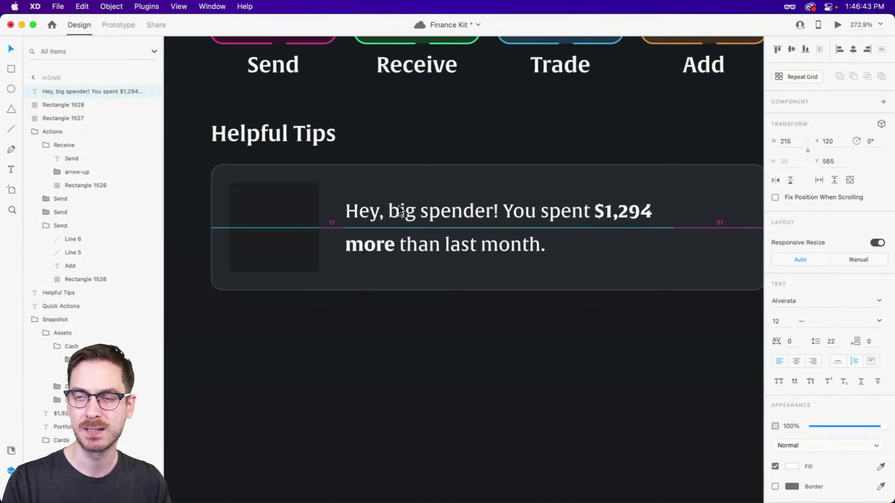
left_click_drag(400, 210, 398, 209)
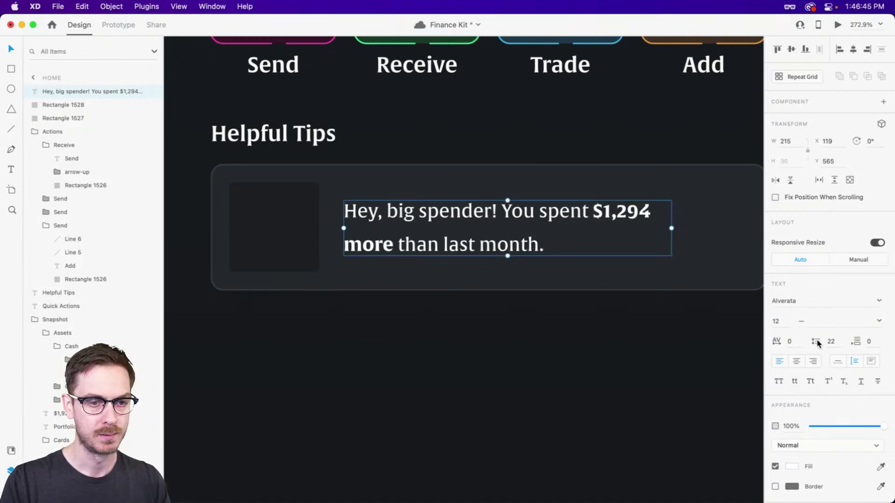
left_click(834, 345)
key("Down")
key("Down")
key("Down")
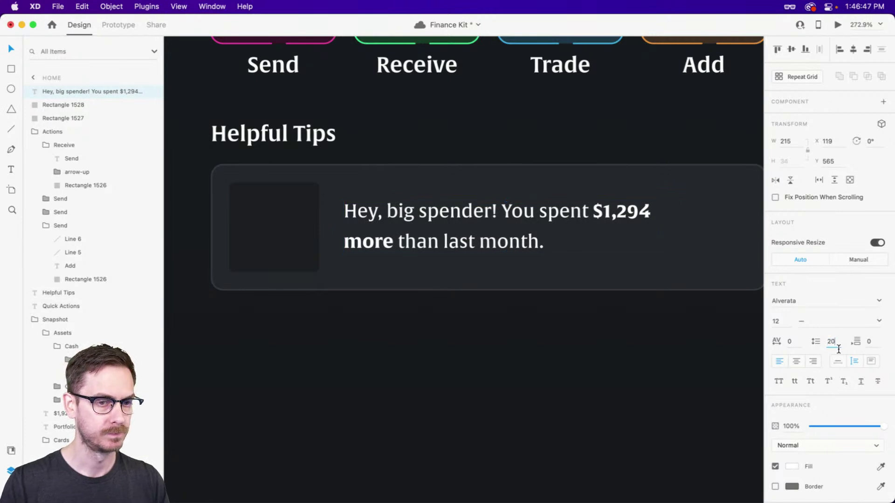
key("Down")
key("Return")
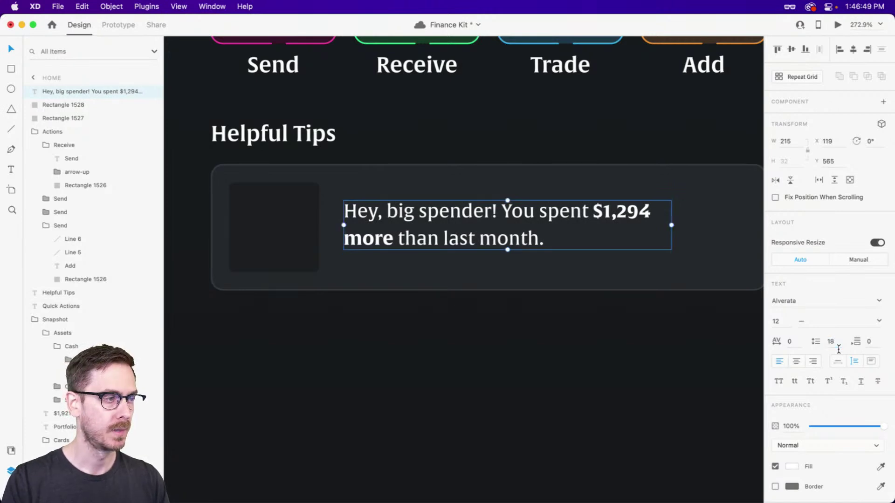
Preview the Home screen to check the styled tip text
scroll(456, 216, "right", 4)
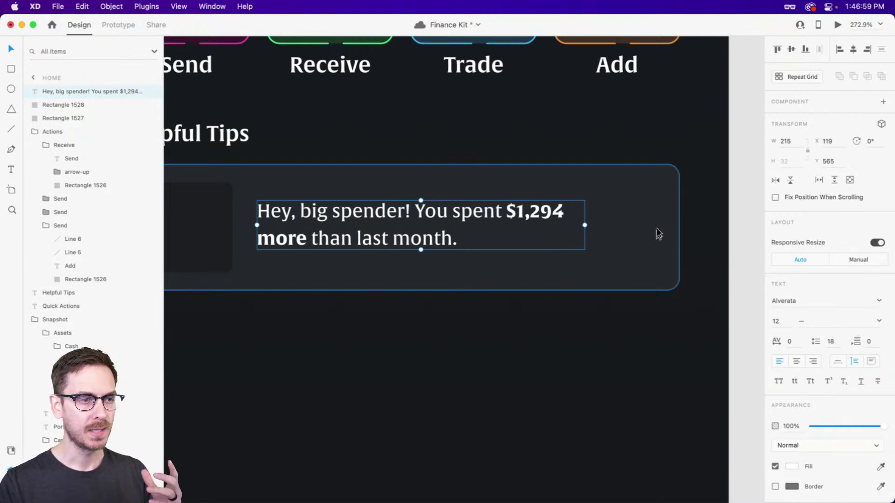
scroll(657, 233, "left", 3)
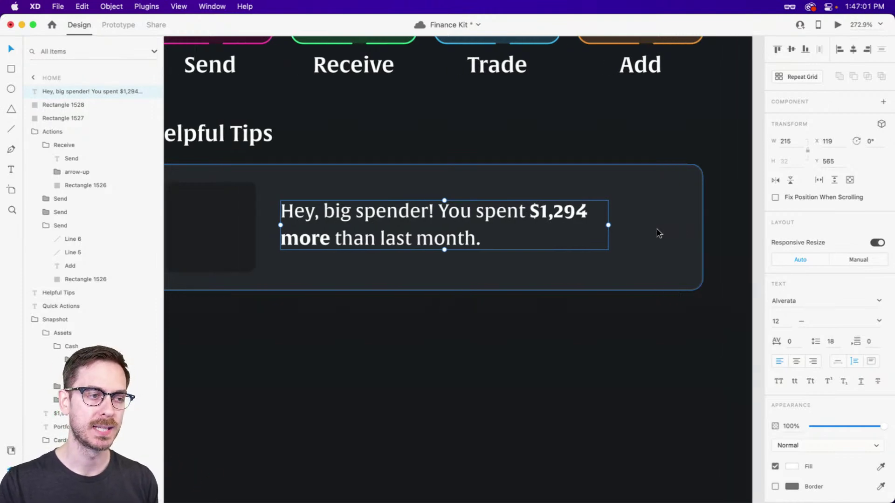
scroll(666, 224, "right", 1)
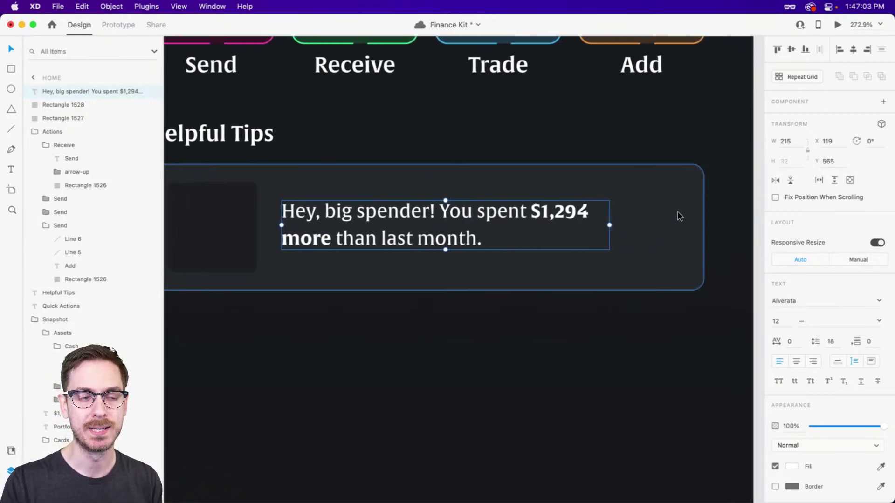
scroll(680, 224, "left", 3)
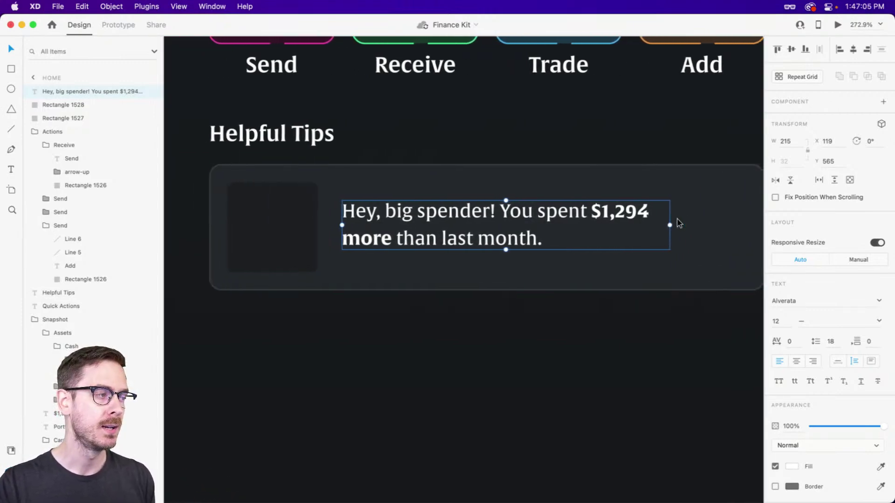
scroll(677, 224, "right", 1)
key("super+Return")
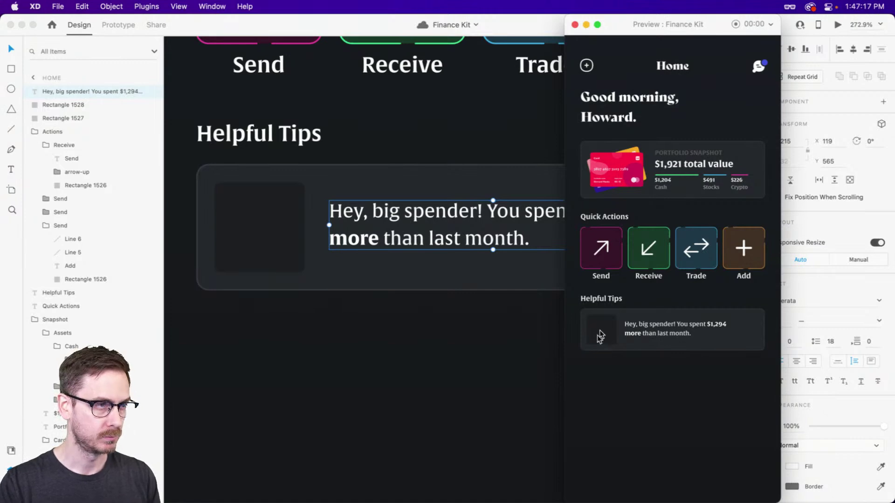
left_click(575, 25)
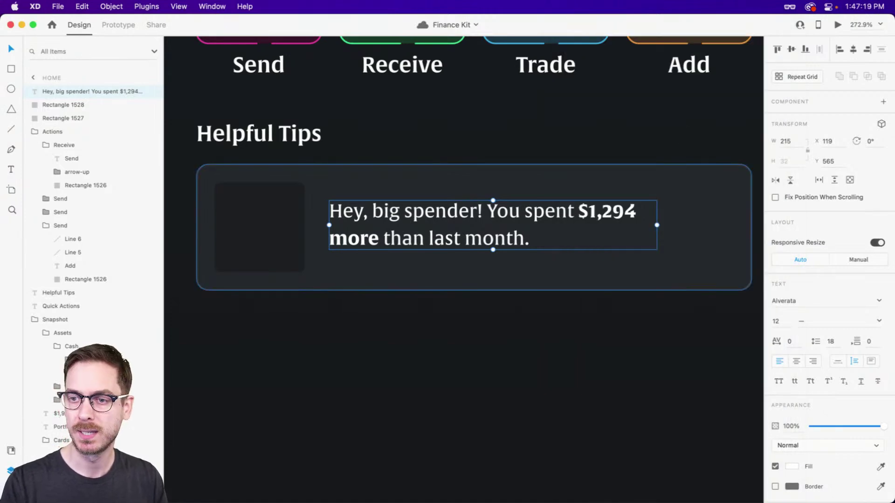
key("super+Tab")
Search Nucleo for 'arrow' icons after trying 'caret'
left_click_drag(324, 80, 235, 70)
type("caret")
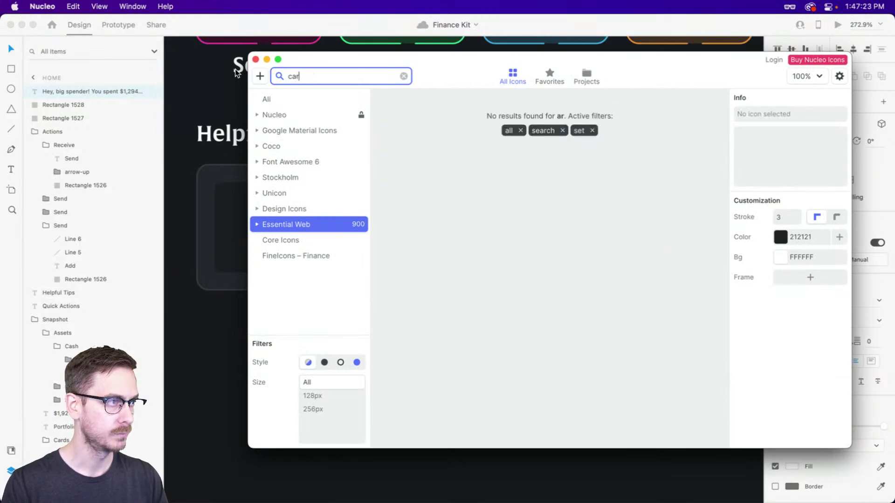
double_click(315, 81)
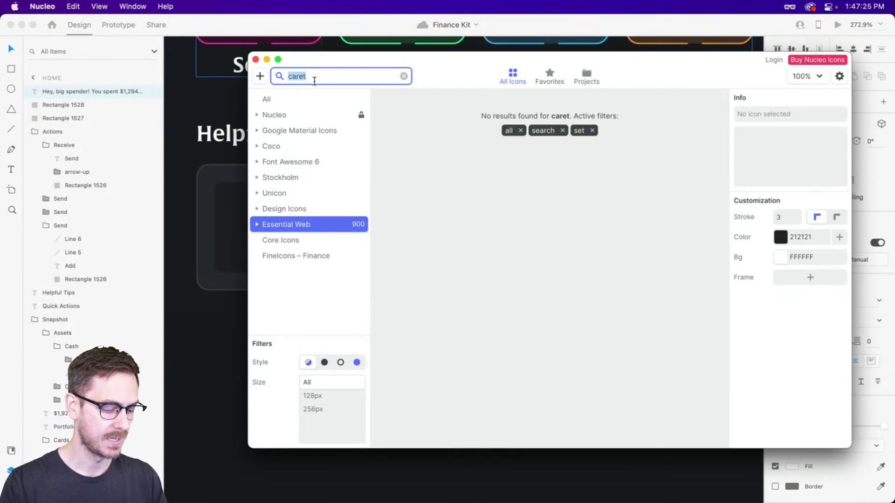
type("arrow")
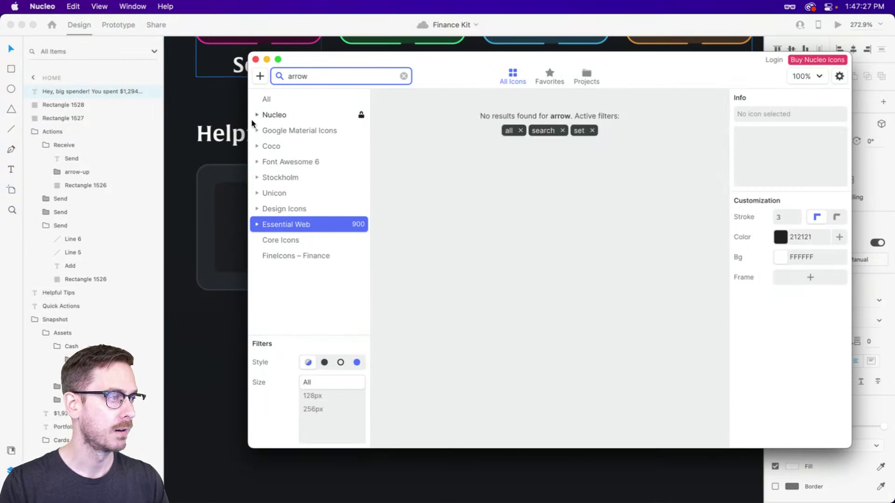
Place Coco's Arrow - Right-2 chevron onto the XD tip card
left_click(309, 148)
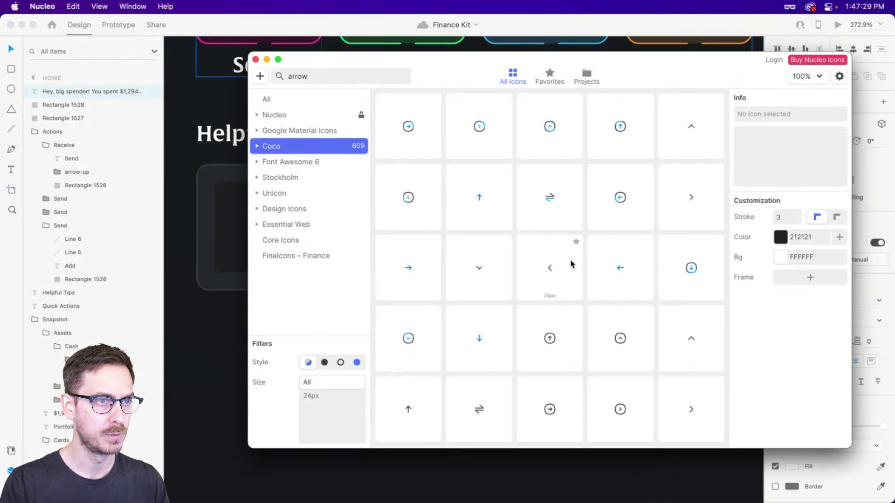
scroll(705, 125, "down", 2)
scroll(705, 125, "down", 10)
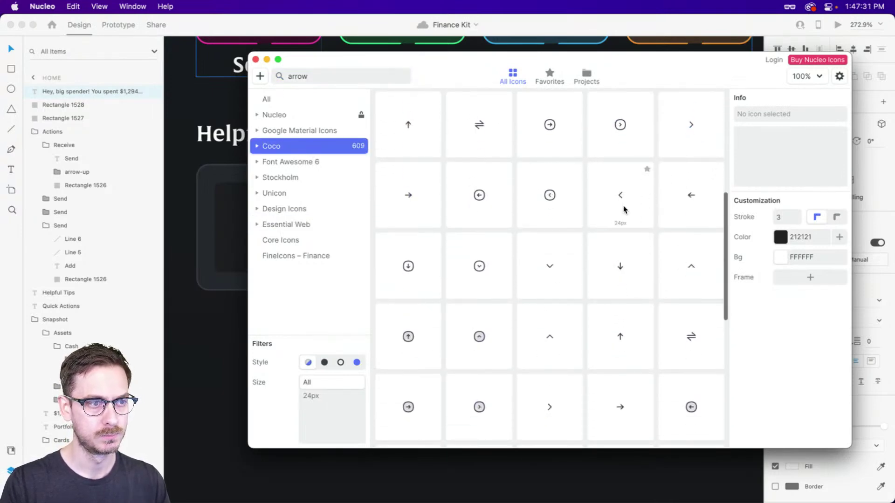
left_click(704, 128)
left_click_drag(703, 128, 638, 225)
scroll(665, 244, "up", 3)
Give the chevron a white stroke of size 2 and move it to the card's right edge
left_click(792, 432)
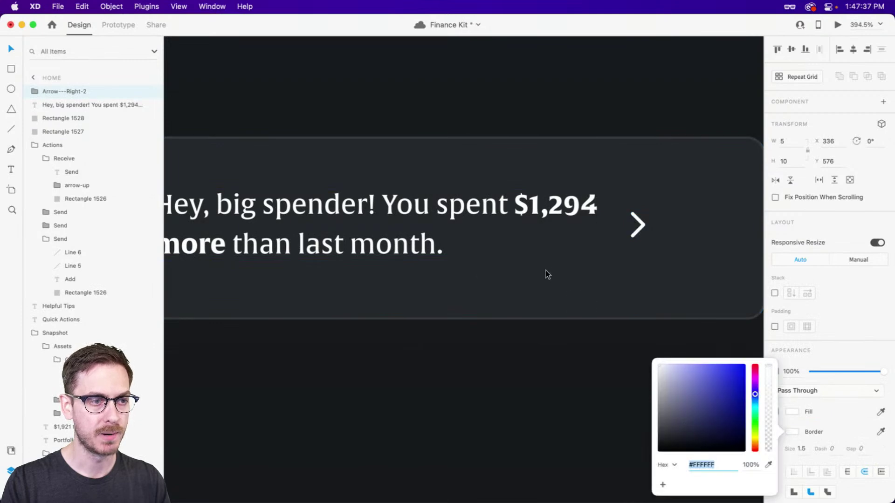
left_click(807, 449)
type("2")
key("Return")
scroll(601, 237, "right", 3)
left_click_drag(578, 235, 667, 240)
key("super+Return")
left_click(652, 241)
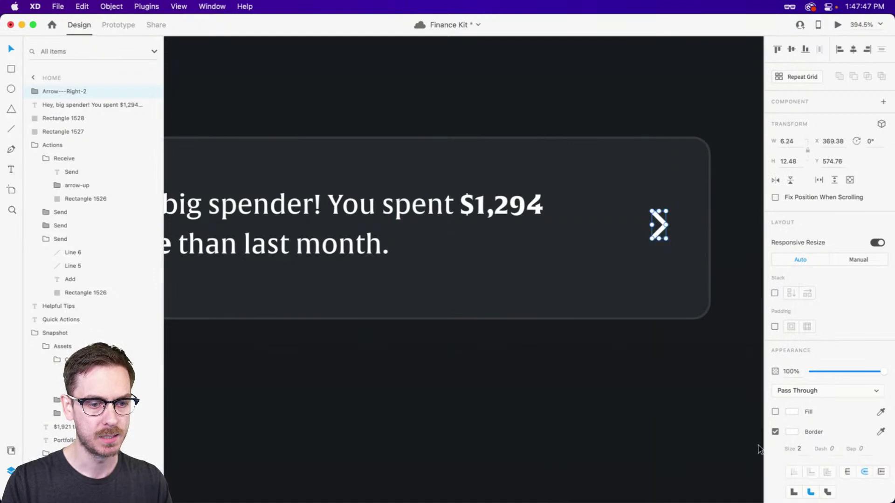
Increase the chevron's stroke to 3, nudge it slightly left, and check it in Preview
left_click(811, 452)
type("3")
left_click(659, 217)
left_click_drag(661, 217, 654, 217)
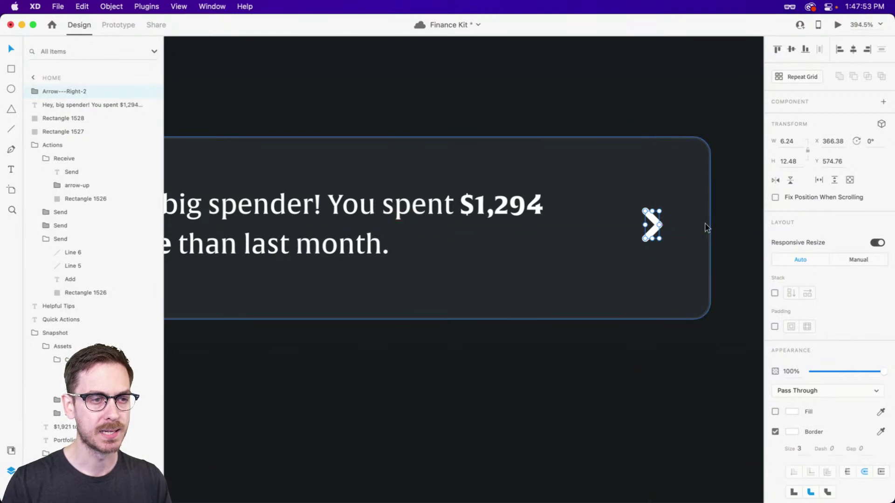
key("super+Return")
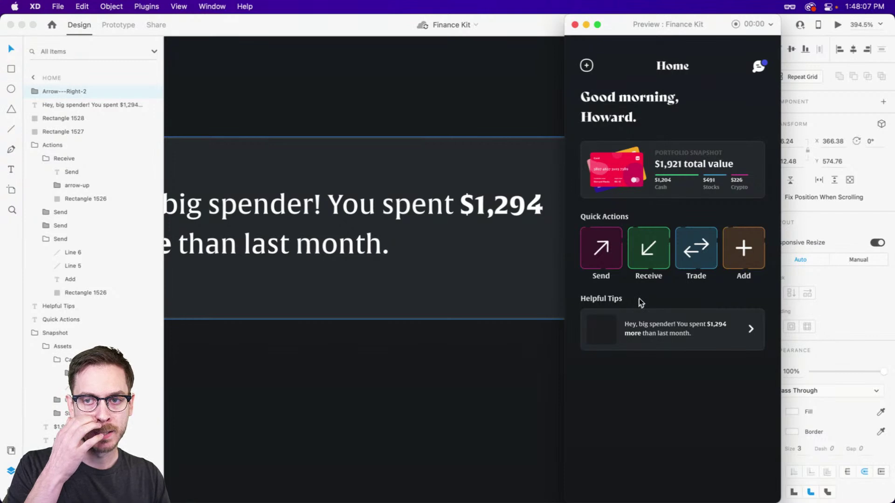
key("super+w")
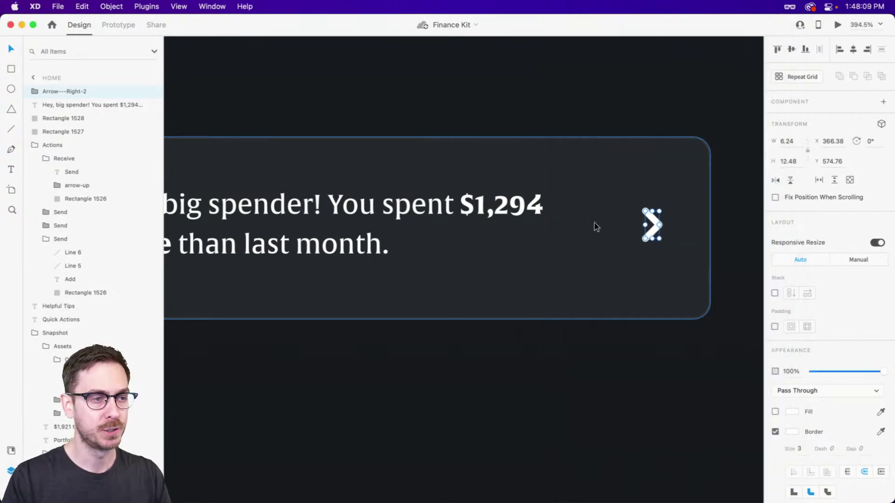
left_click(573, 187)
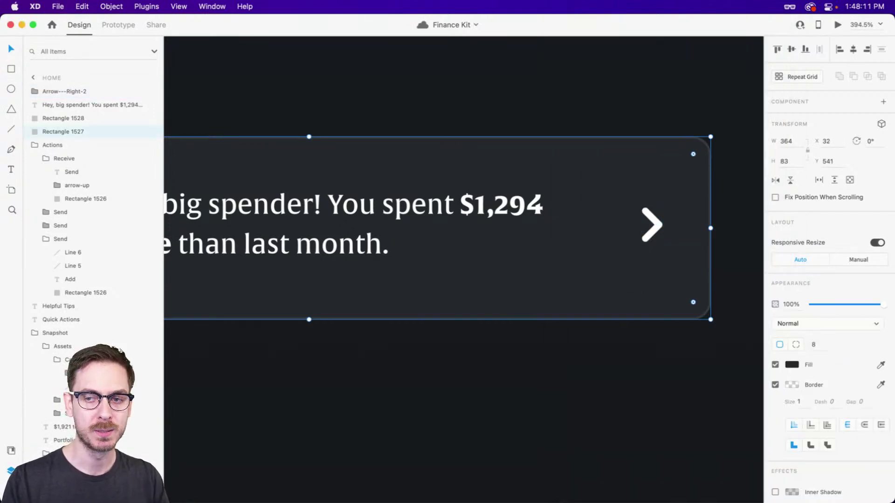
key("super+Tab")
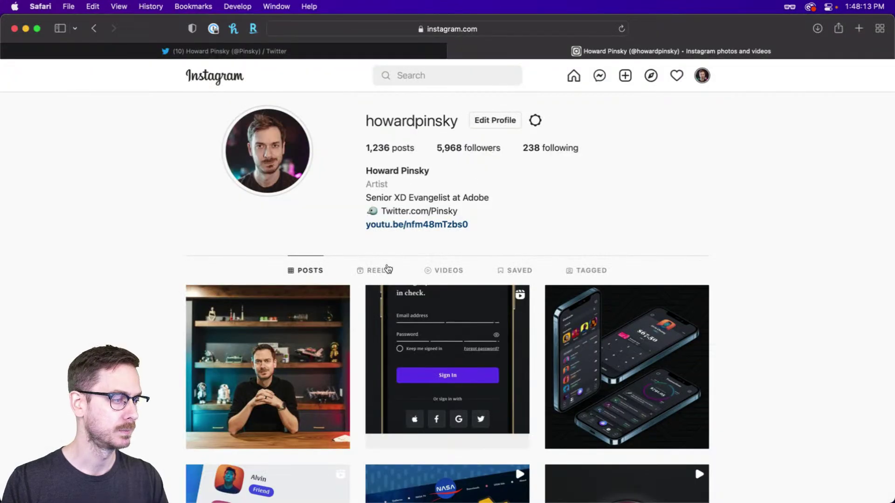
left_click(301, 320)
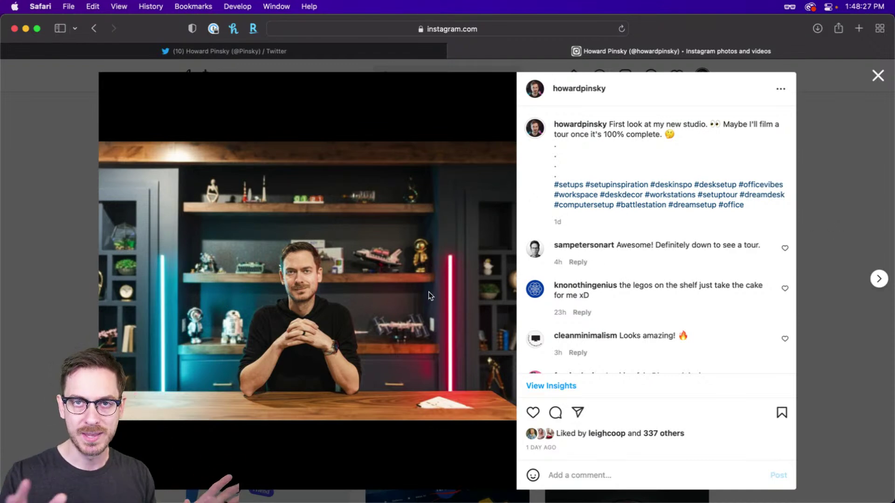
left_click(839, 186)
key("super+Tab")
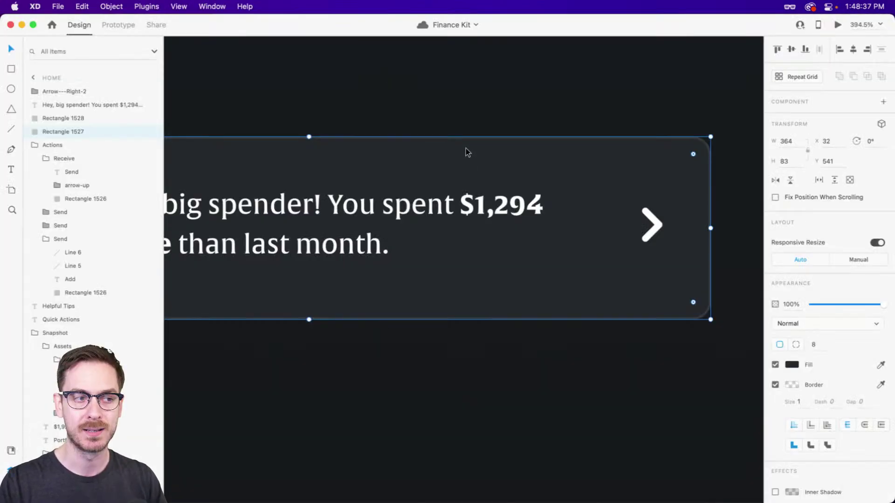
Group the Helpful Tips heading and card as 'Tips', then duplicate the group below
scroll(458, 209, "down", 5)
left_click(444, 331)
left_click_drag(443, 331, 583, 296)
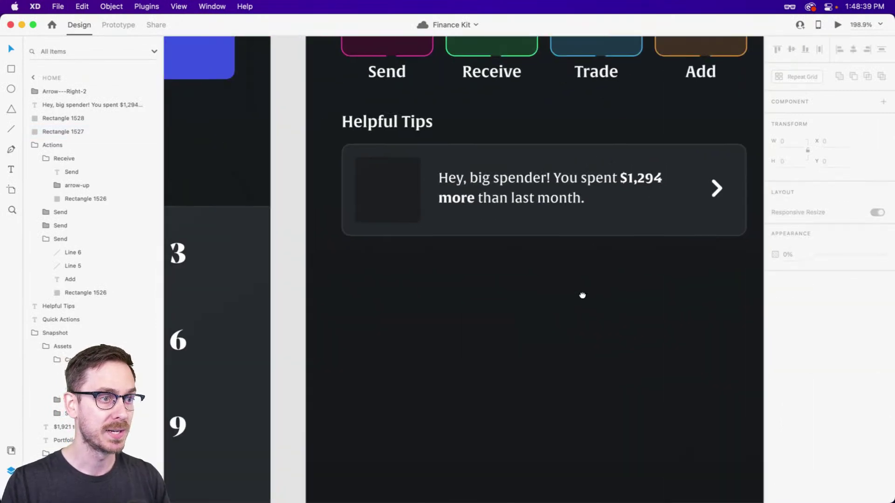
scroll(519, 284, "right", 3)
scroll(519, 284, "down", 2)
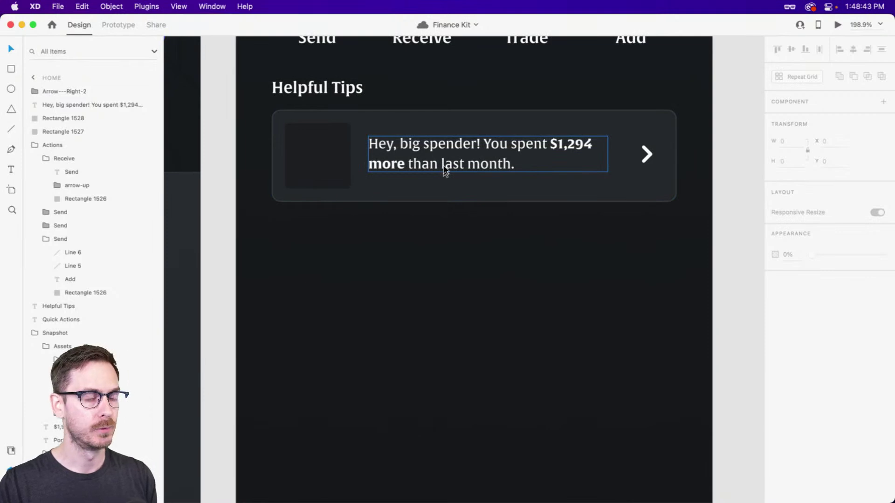
left_click_drag(683, 224, 272, 90)
key("super+g")
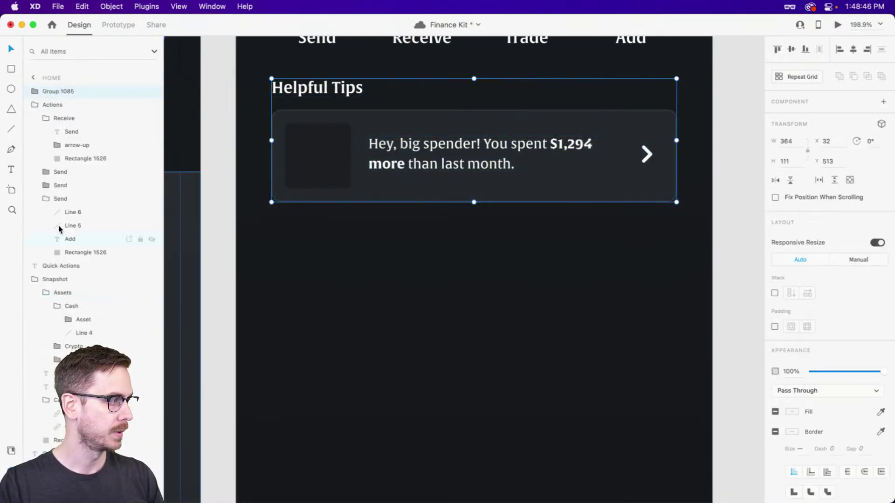
double_click(55, 91)
type("Tips")
key("Return")
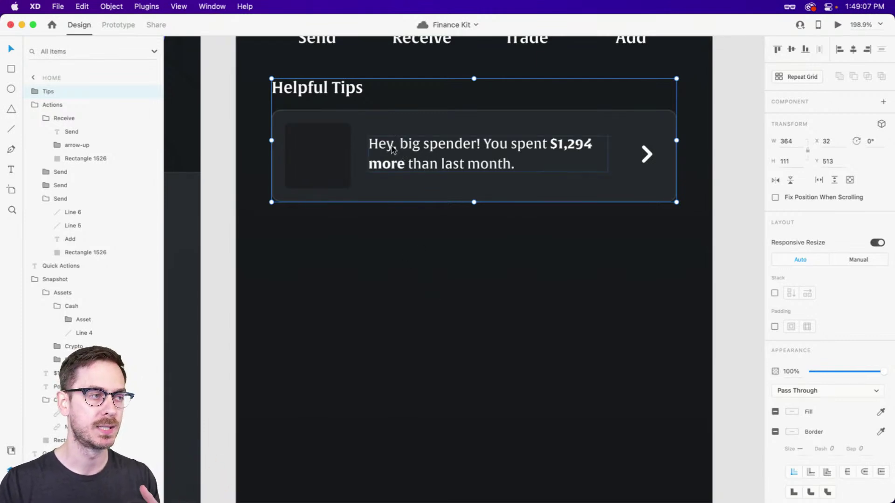
left_click_drag(395, 141, 411, 296)
Retitle the copied section's heading to 'Recent Transactions'
double_click(340, 243)
double_click(339, 243)
type("Recent T")
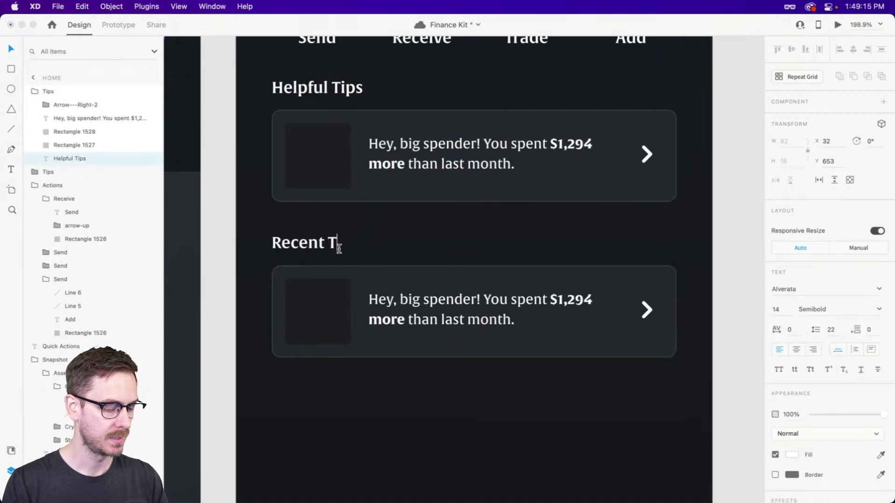
type("ransactions")
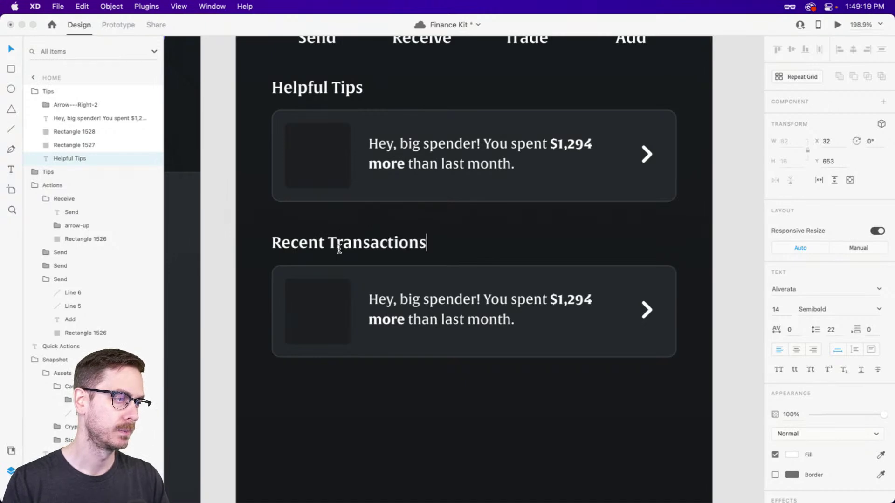
key("Escape")
Select the placeholder square inside the Recent Transactions card
scroll(341, 245, "down", 3)
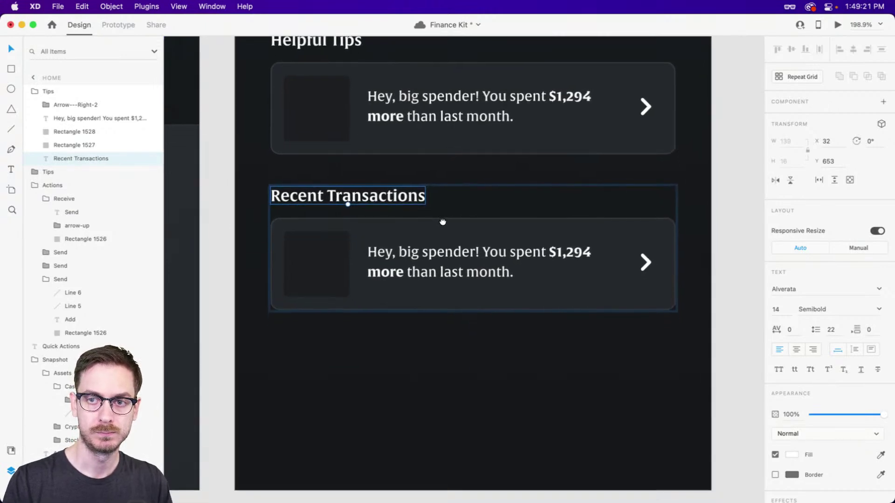
left_click(461, 274)
scroll(469, 291, "down", 2)
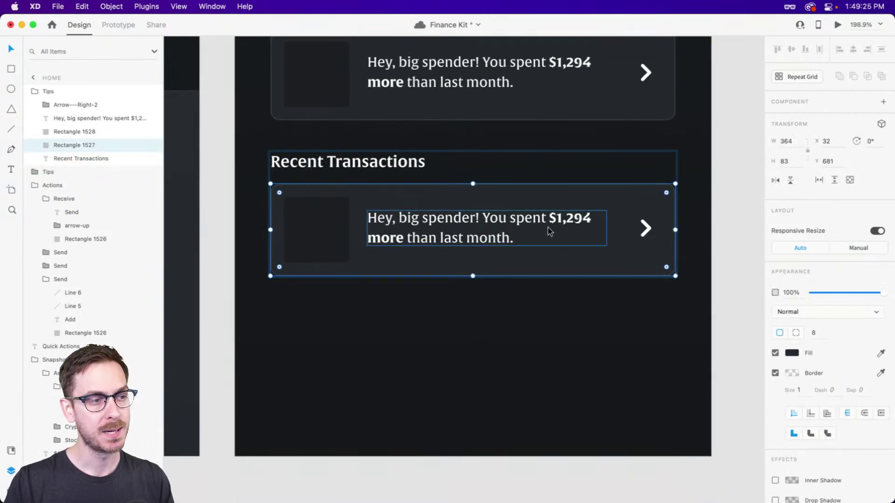
scroll(544, 228, "down", 1)
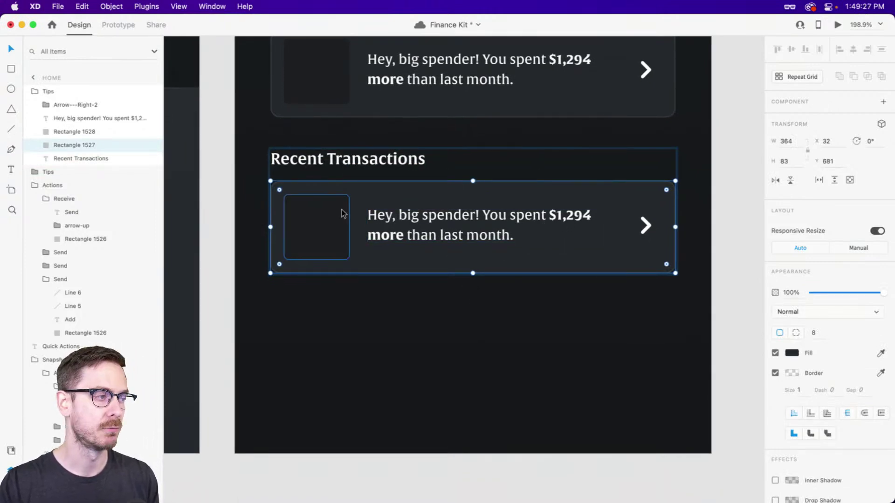
left_click(324, 217)
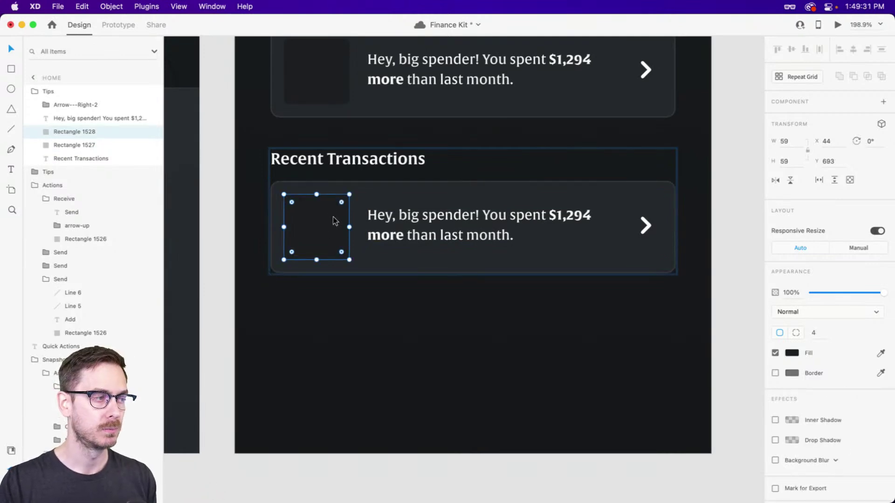
scroll(331, 220, "up", 5)
left_click(324, 177)
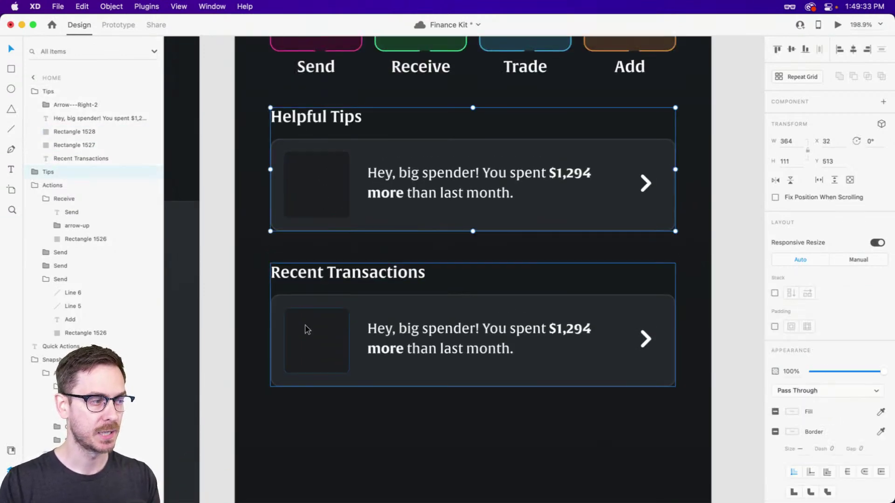
left_click(321, 357)
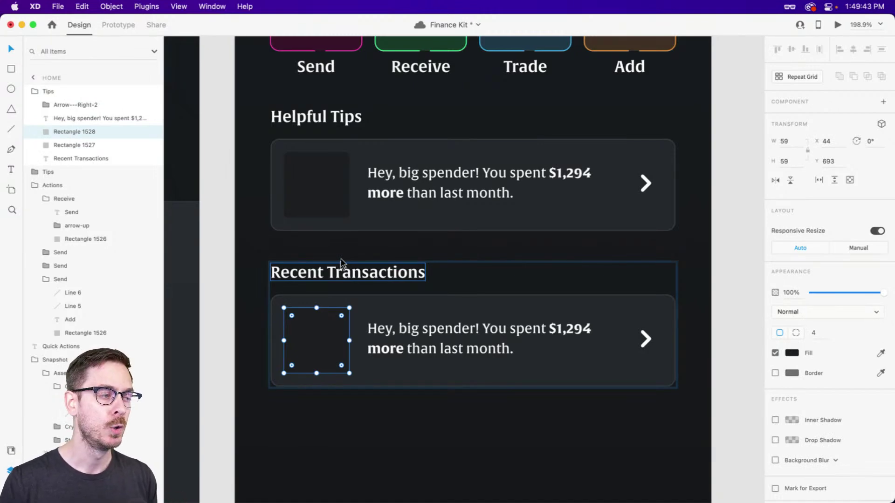
scroll(451, 134, "up", 3)
scroll(417, 156, "up", 5)
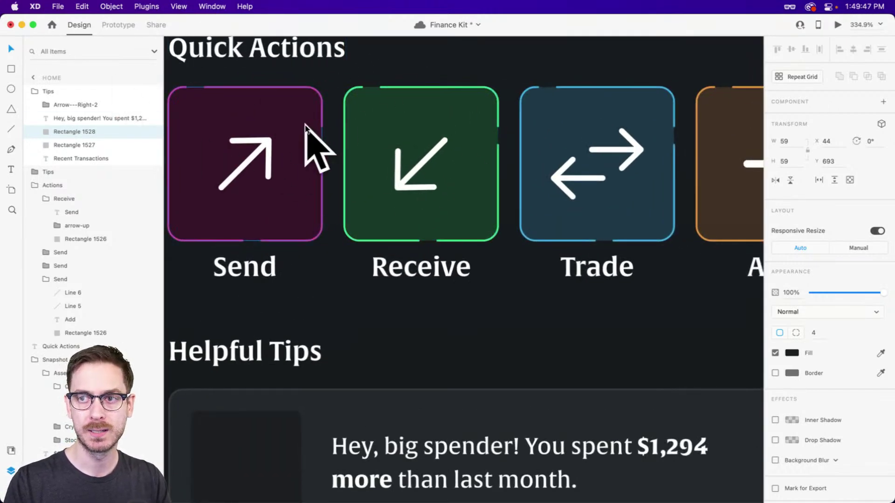
Paste the Receive tile's green fill and border onto the placeholder square, with corner radius 4
scroll(438, 136, "down", 3)
scroll(438, 137, "down", 3)
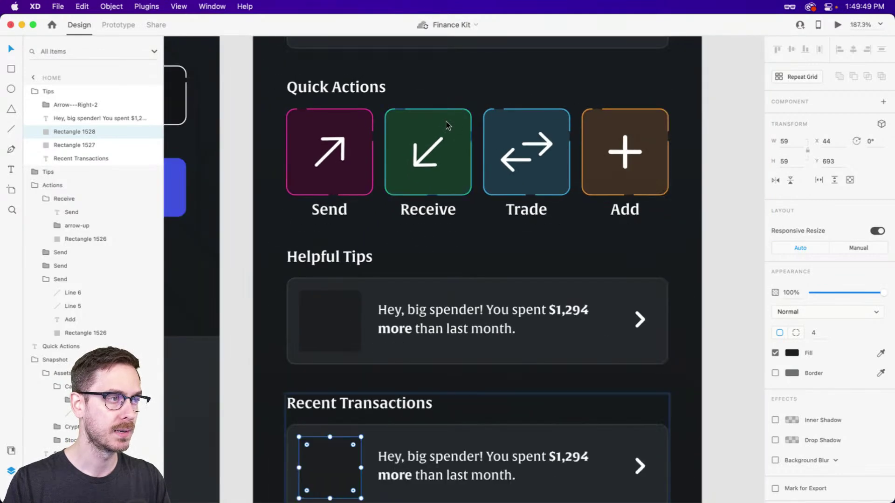
double_click(446, 136)
scroll(424, 187, "down", 10)
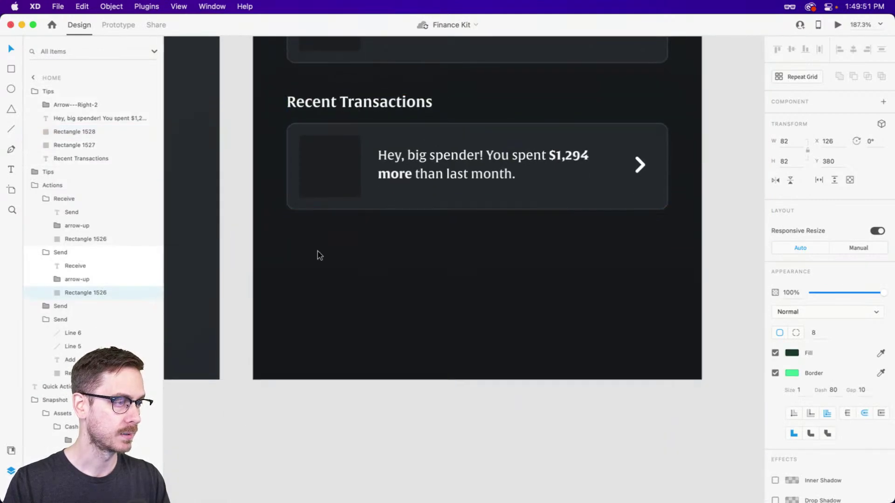
double_click(322, 158)
right_click(321, 159)
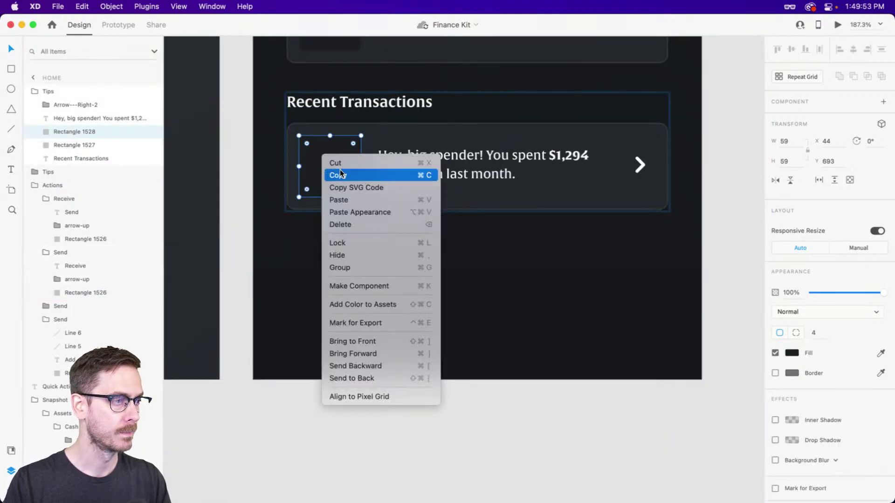
left_click(359, 212)
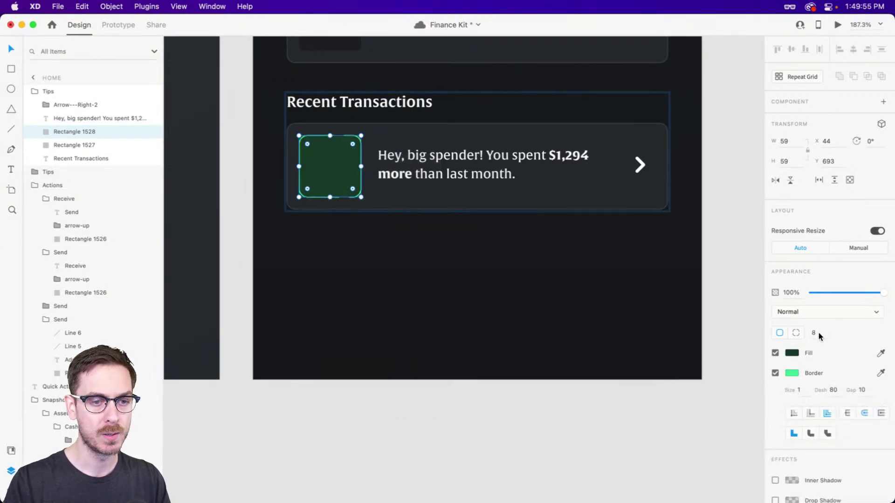
type("6")
key("Return")
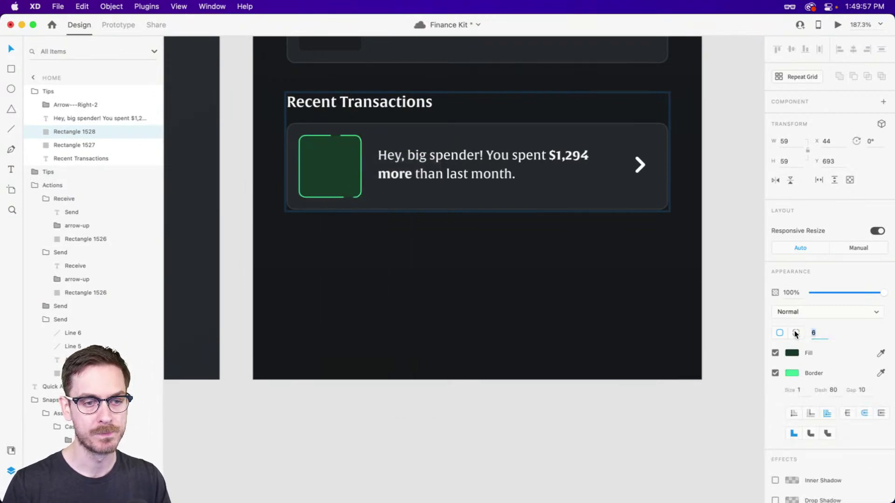
key("Return")
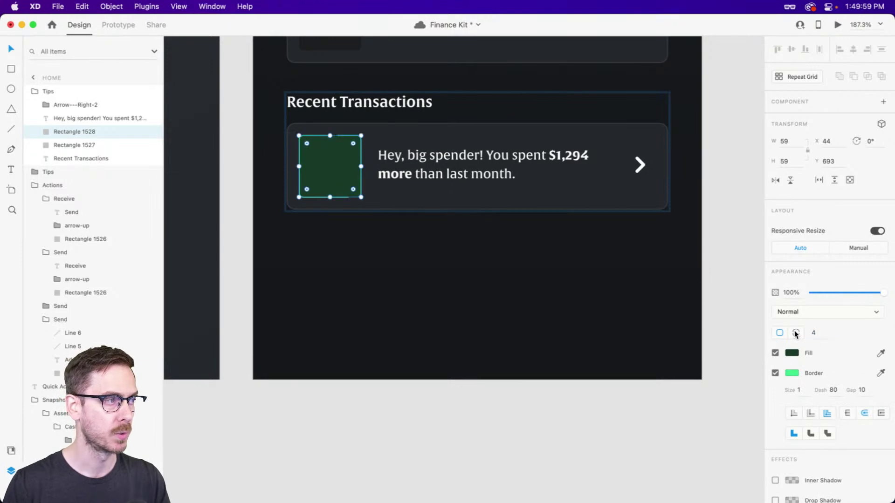
scroll(510, 205, "up", 10)
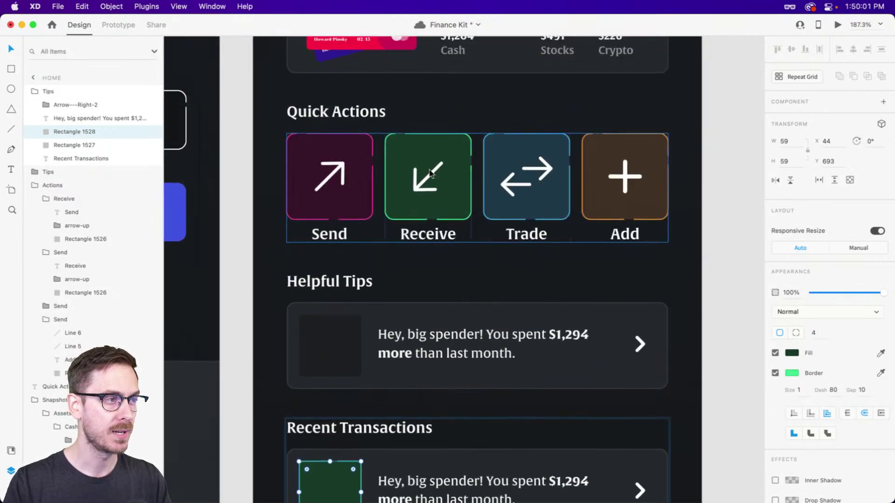
Make the Receive tile's arrow a component with Responsive Resize turned off
left_click(433, 172)
double_click(432, 173)
double_click(432, 172)
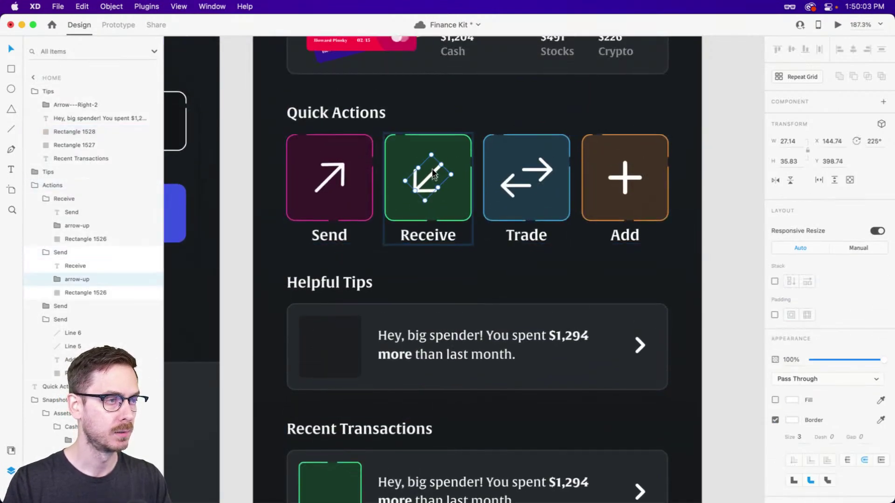
scroll(432, 172, "up", 5)
key("super+k")
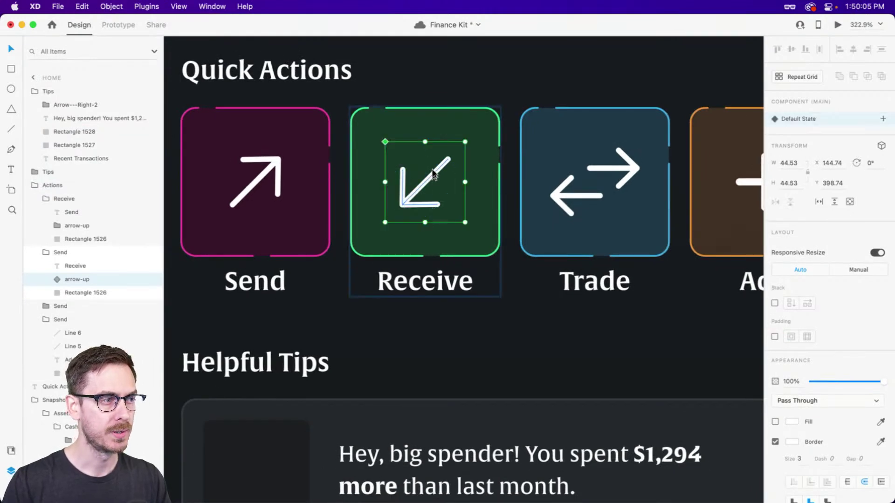
left_click(878, 253)
Paste a Receive arrow instance into the transaction card's green square
scroll(338, 274, "down", 6)
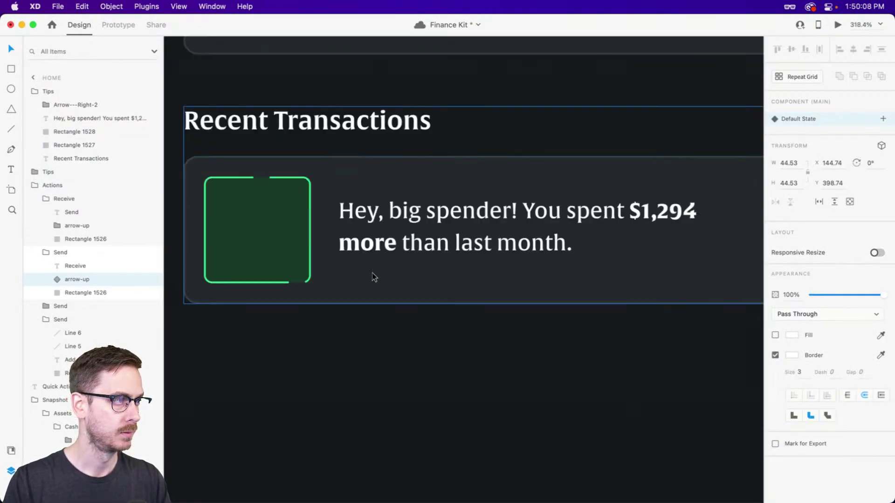
scroll(372, 275, "down", 2)
scroll(372, 275, "left", 2)
double_click(252, 183)
key("super+v")
left_click_drag(467, 266, 285, 203)
Make the Send tile's arrow a component
scroll(298, 201, "up", 10)
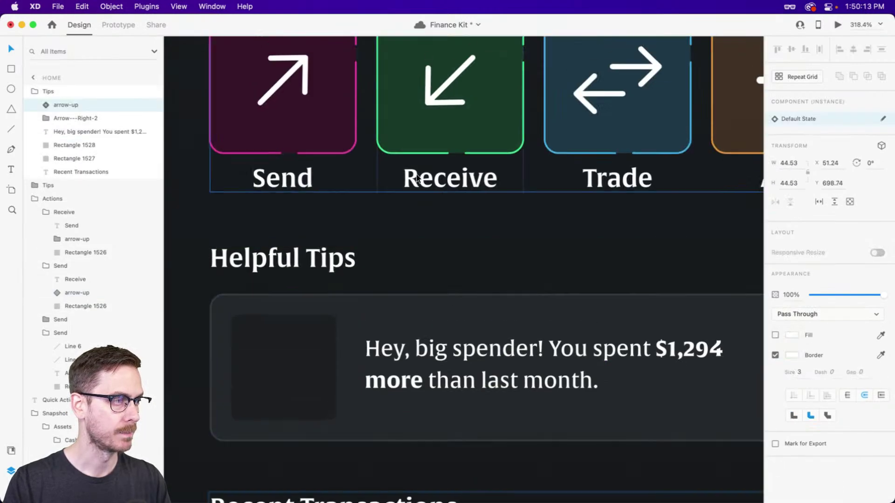
left_click(306, 192)
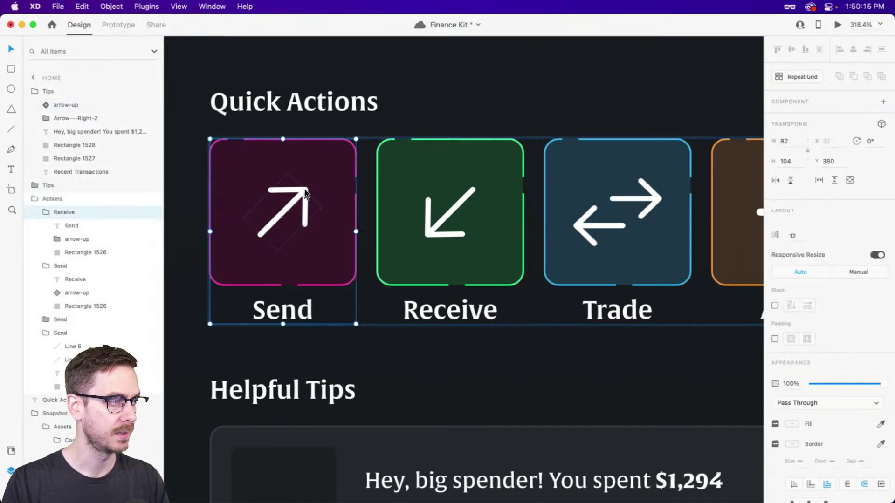
double_click(305, 193)
key("super+k")
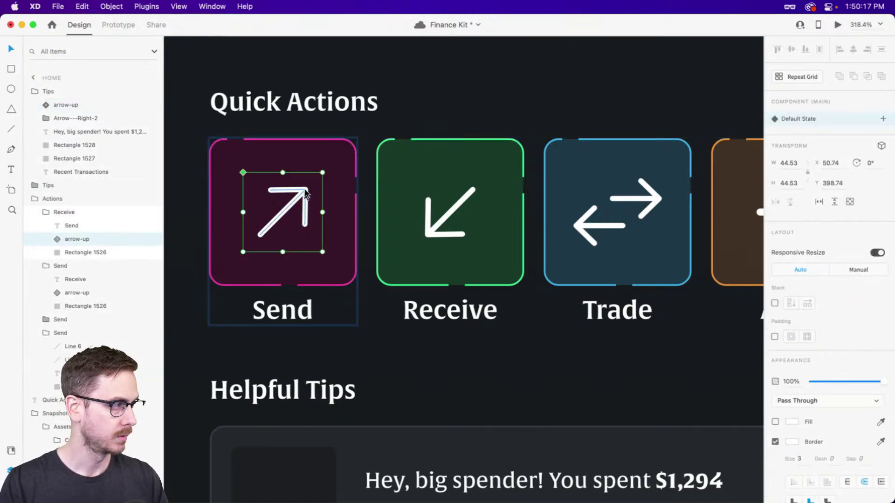
Combine both Trade arrows into one component without Responsive Resize, then show the document assets
left_click(664, 205)
double_click(648, 198)
left_click(579, 220, "shift")
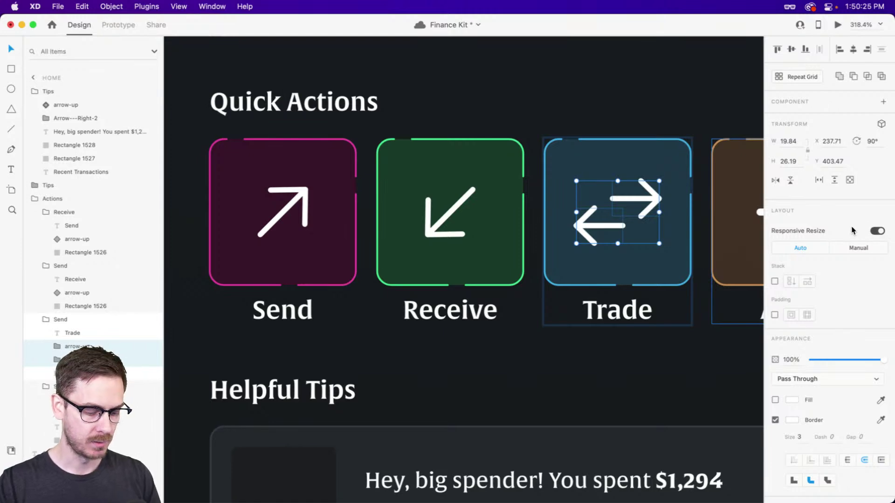
key("super+k")
left_click(878, 253)
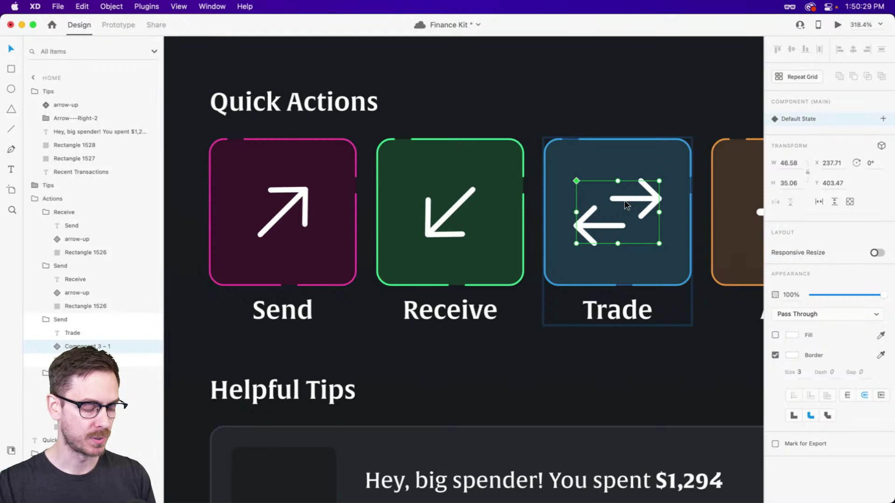
key("super+shift+y")
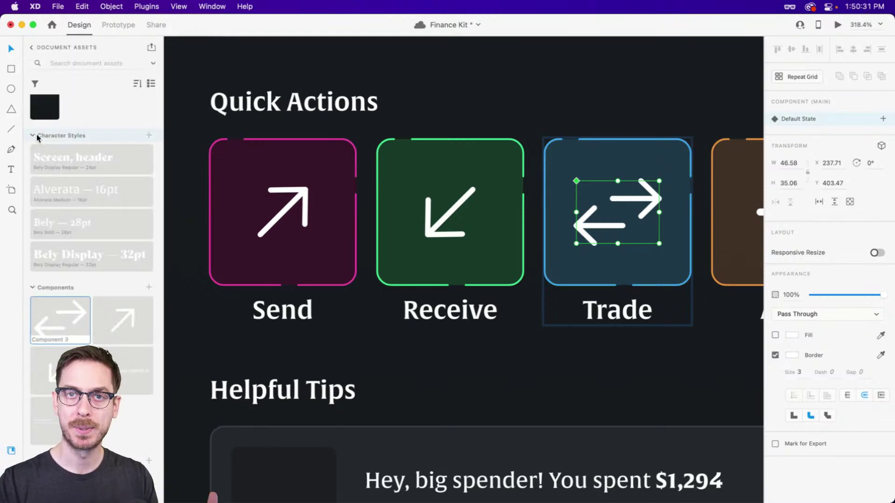
Rename the arrow components Trade, Send and Receive, then switch to Safari
double_click(49, 339)
type("Trade")
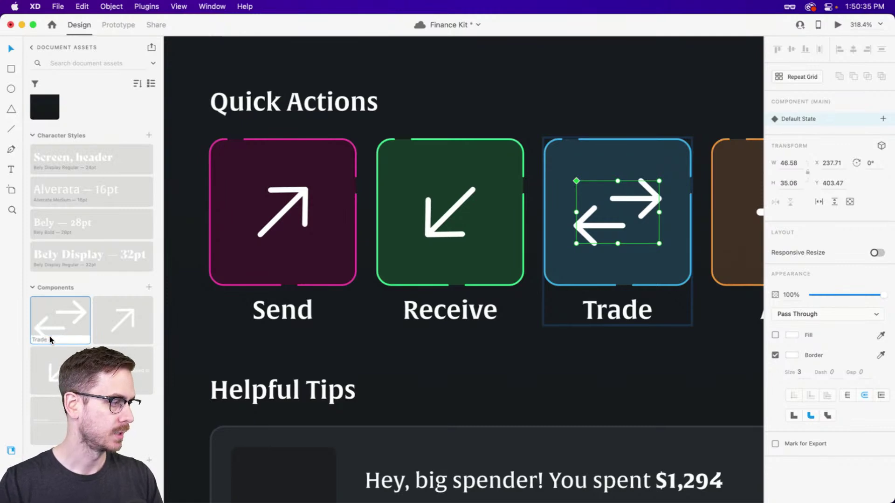
double_click(105, 340)
type("Send")
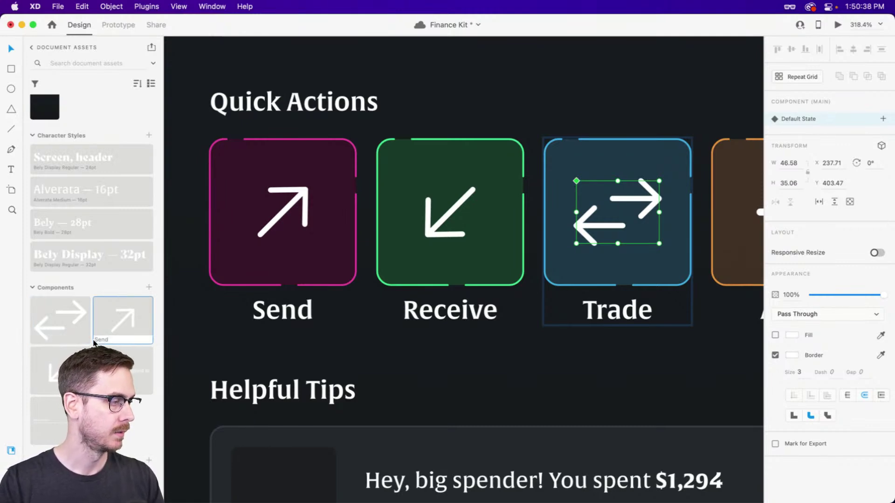
double_click(45, 390)
type("Receive")
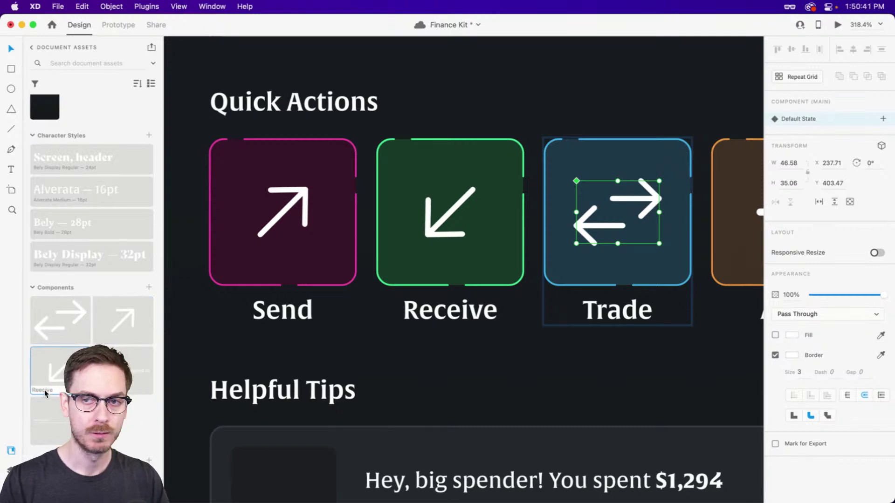
key("Return")
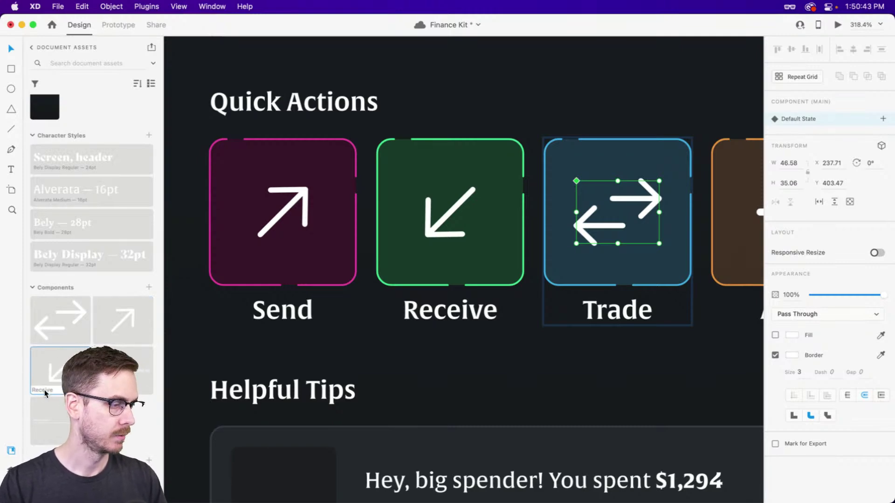
scroll(422, 253, "down", 5)
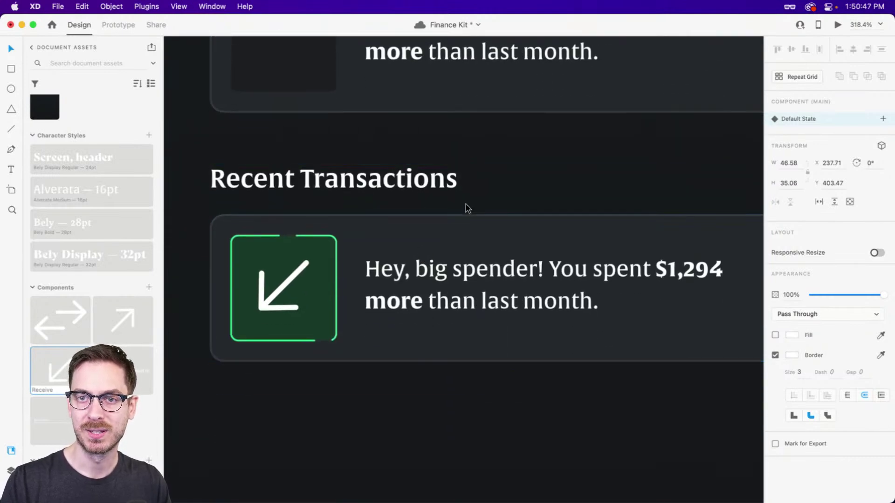
key("super+Tab")
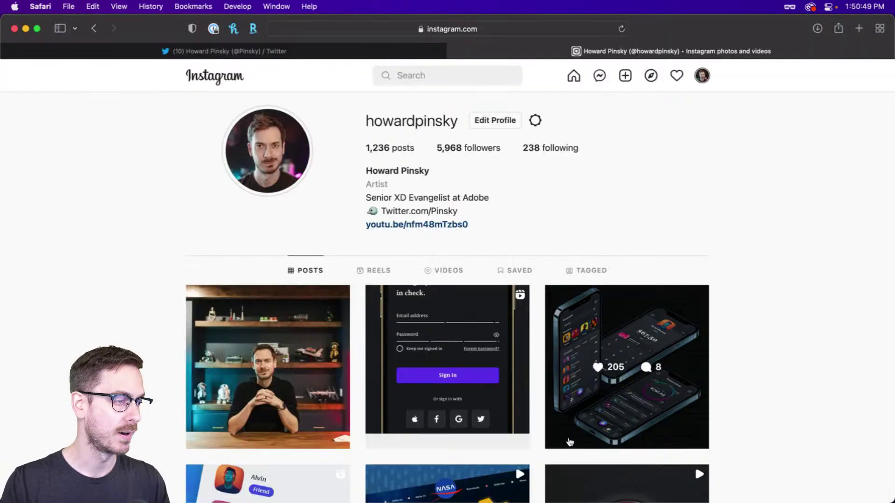
View the first Instagram post, then return to the Finance Kit design in Adobe XD
left_click(259, 318)
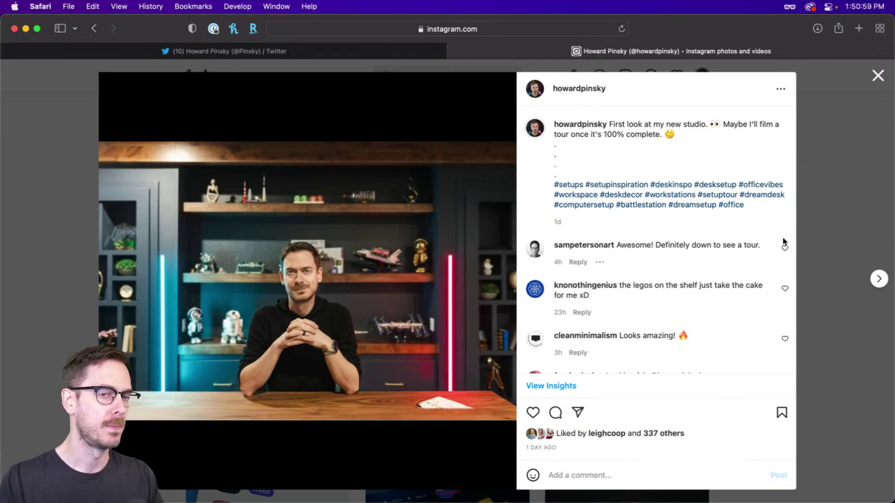
key("super+Tab")
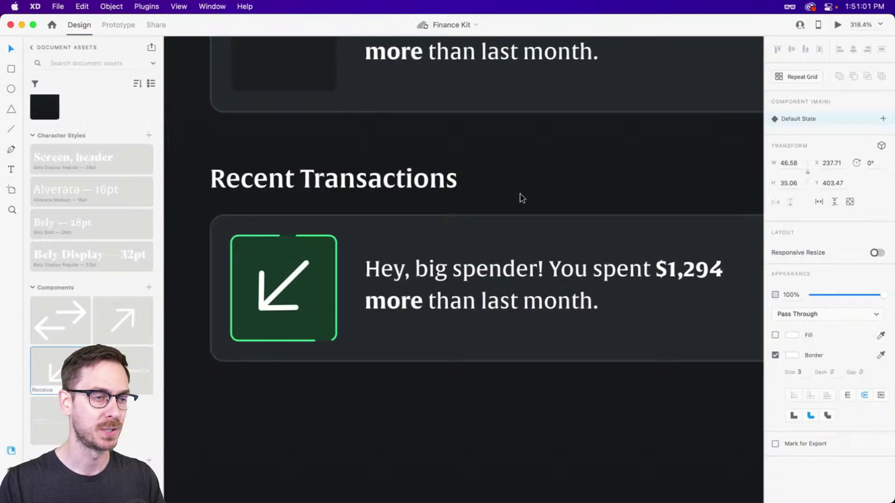
Select the Recent Transactions card's message text for editing
scroll(519, 196, "down", 3)
scroll(483, 275, "down", 2)
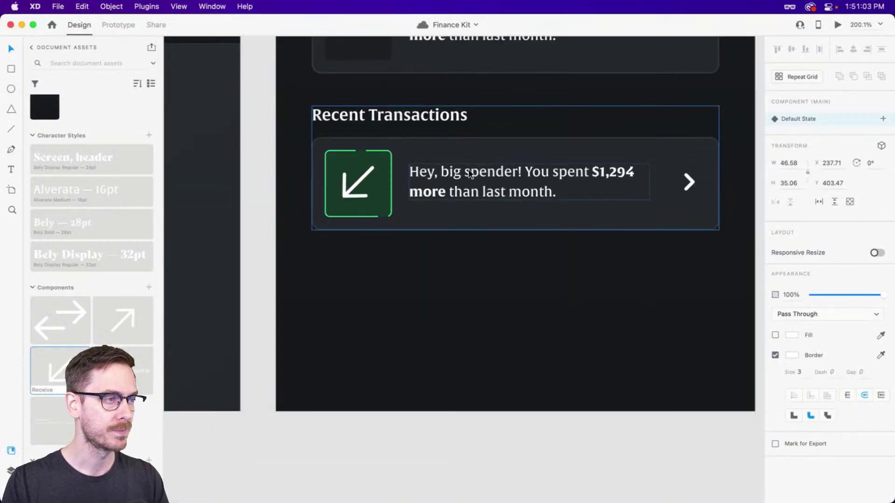
left_click(349, 175)
scroll(407, 174, "up", 3)
scroll(328, 205, "right", 1)
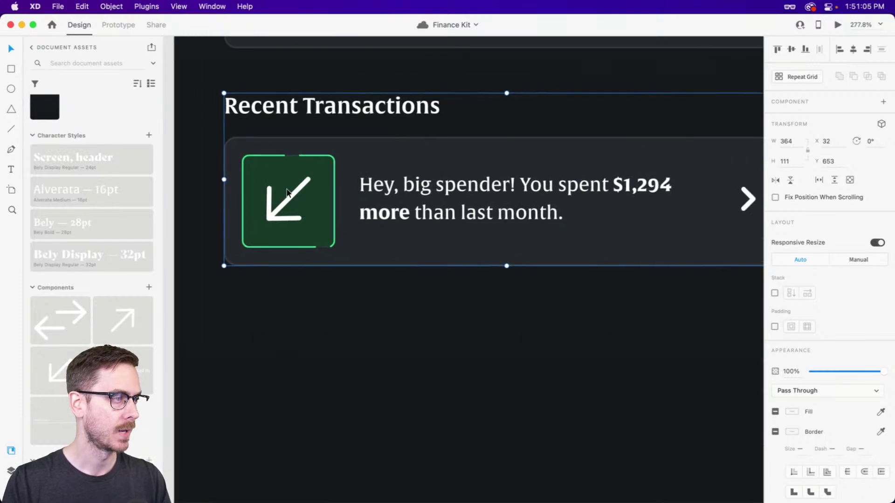
double_click(433, 185)
double_click(432, 187)
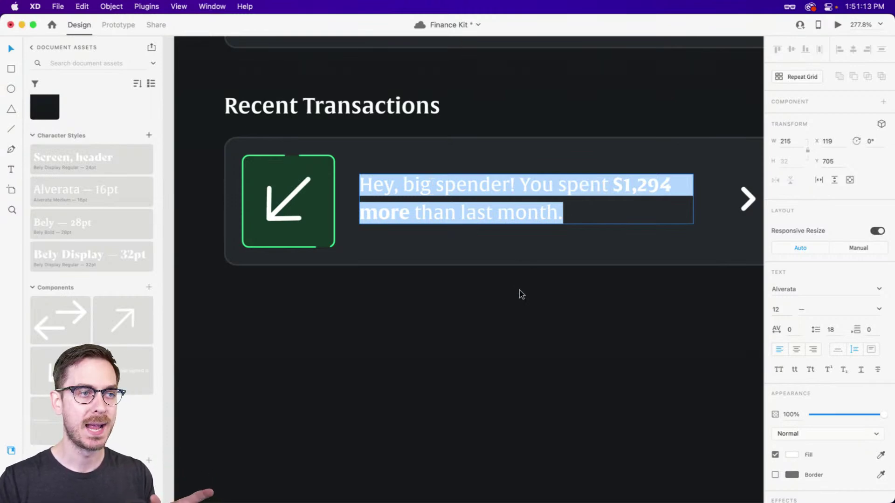
key("Escape")
Replace the message with 'Received from' plus the sender's name and set Auto Width
scroll(519, 290, "up", 3)
scroll(500, 222, "down", 1)
scroll(500, 222, "down", 1)
double_click(455, 269)
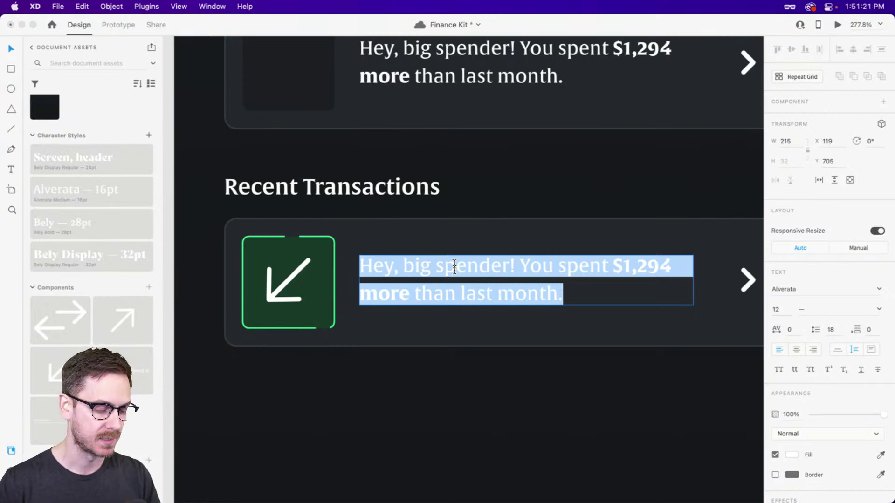
type("Re")
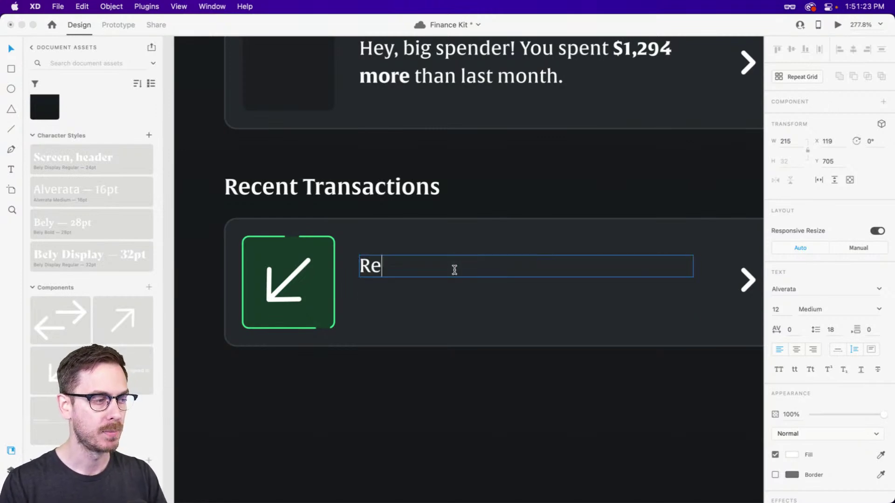
type("ceived from ")
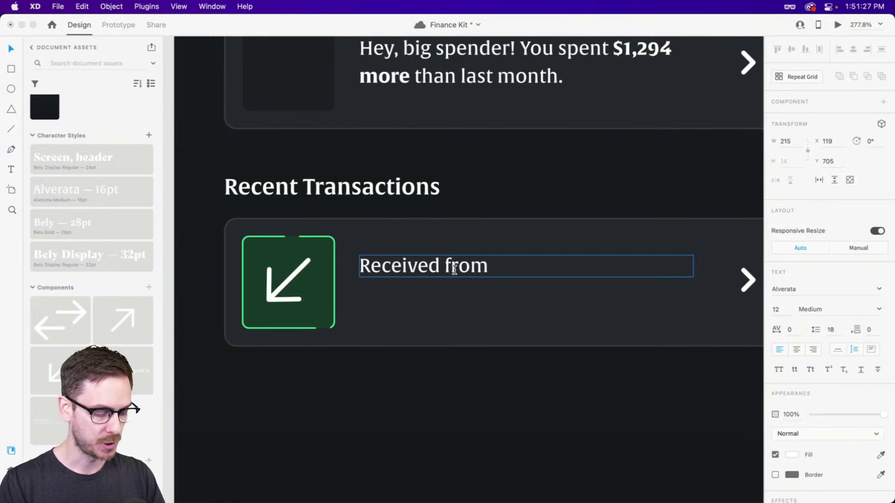
type("Wade Acuff")
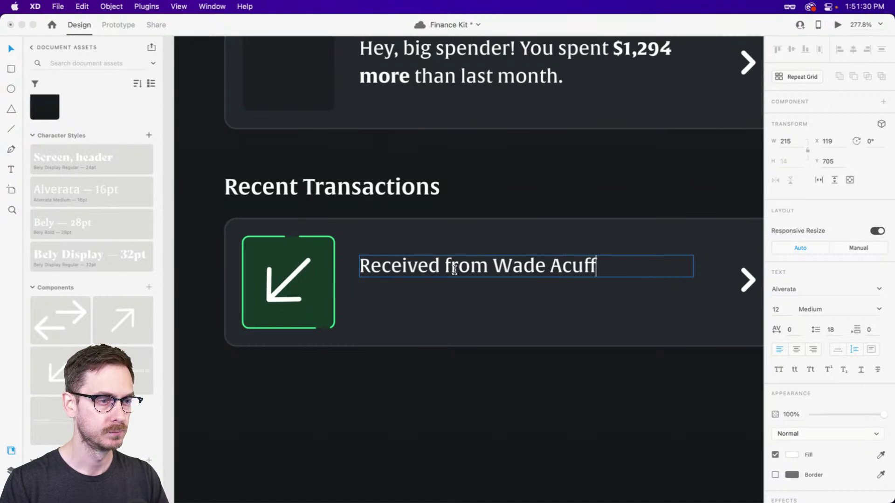
key("Escape")
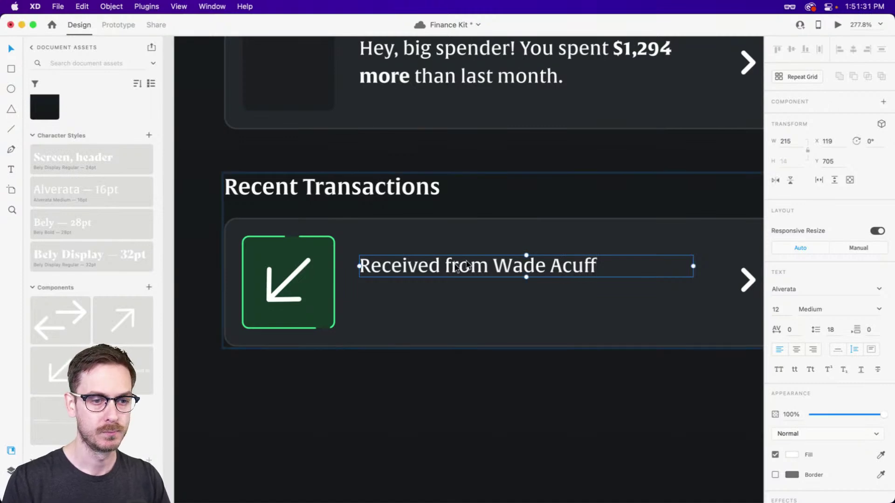
left_click(838, 349)
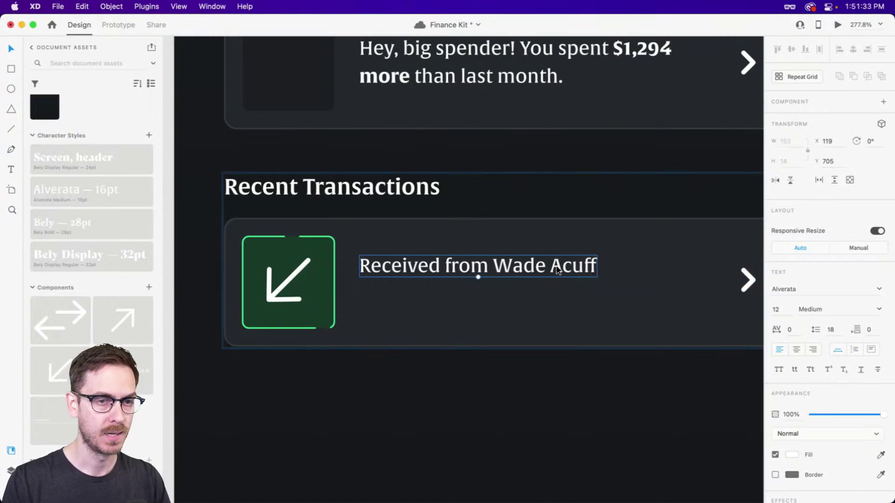
Make the sender line Semibold and duplicate it below as the 'February 4th, 2022' date
left_click(883, 309)
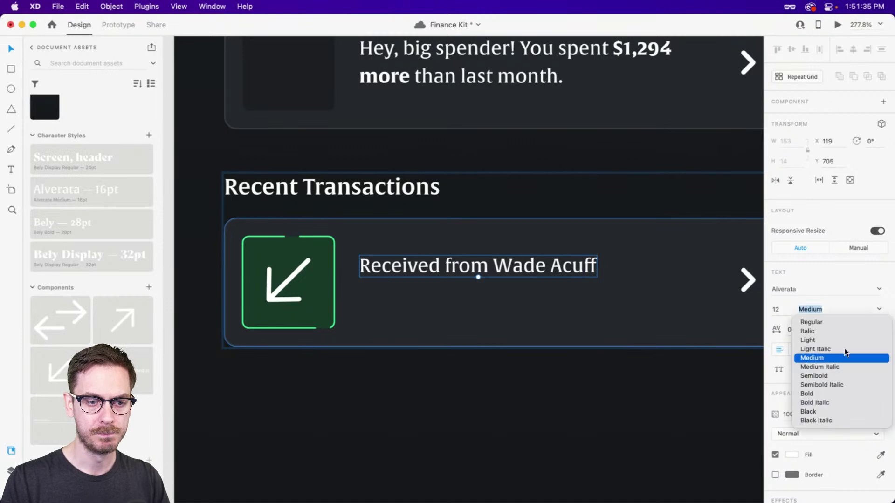
left_click(818, 376)
left_click_drag(397, 266, 390, 294)
double_click(389, 294)
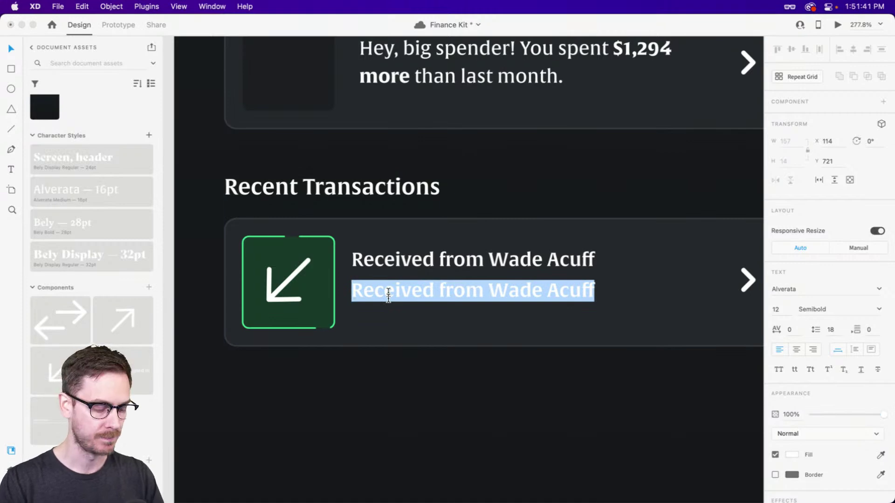
key("BackSpace")
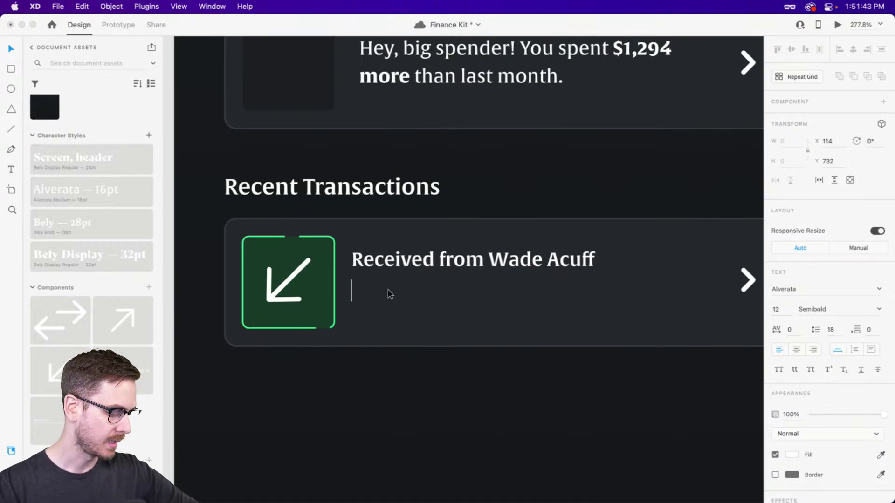
type("Febd")
type("uary ")
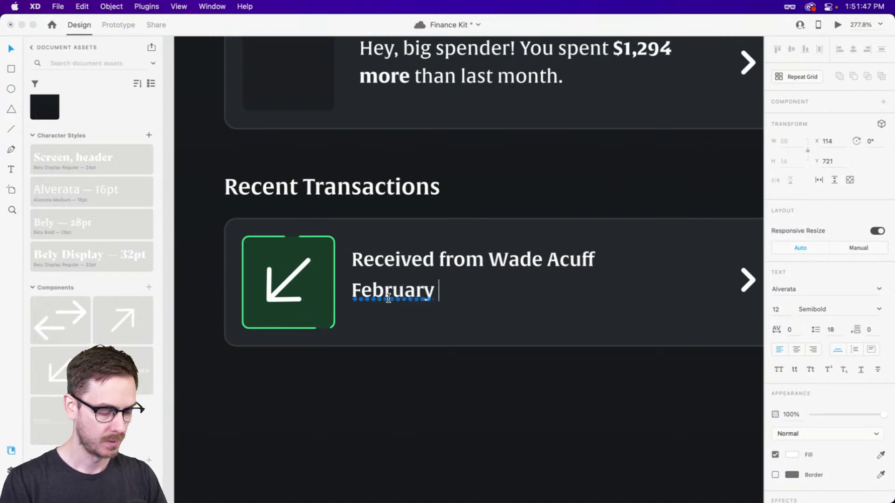
type("4t")
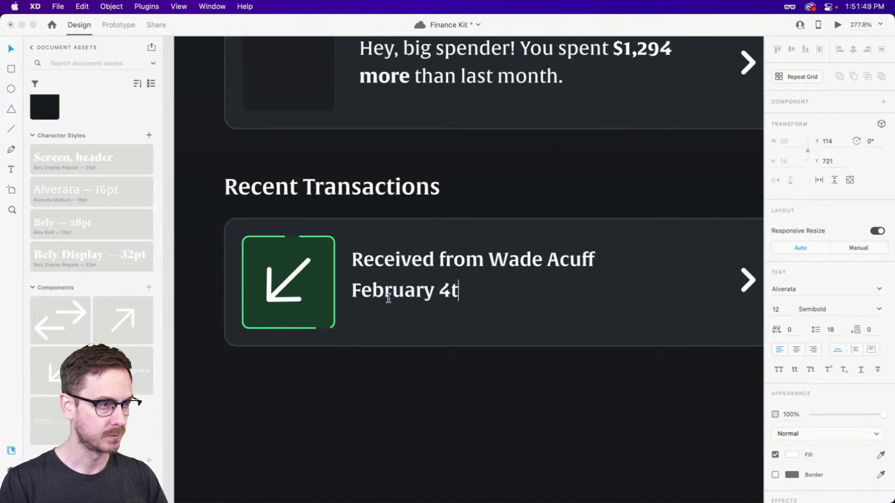
type("h, 2022")
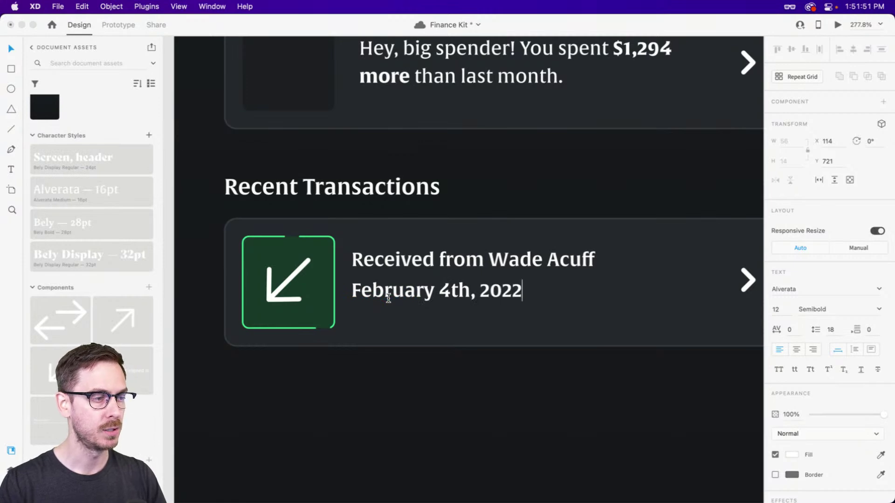
Superscript the date's 'th' and set the date line to size 10, Medium weight
left_click_drag(451, 293, 470, 295)
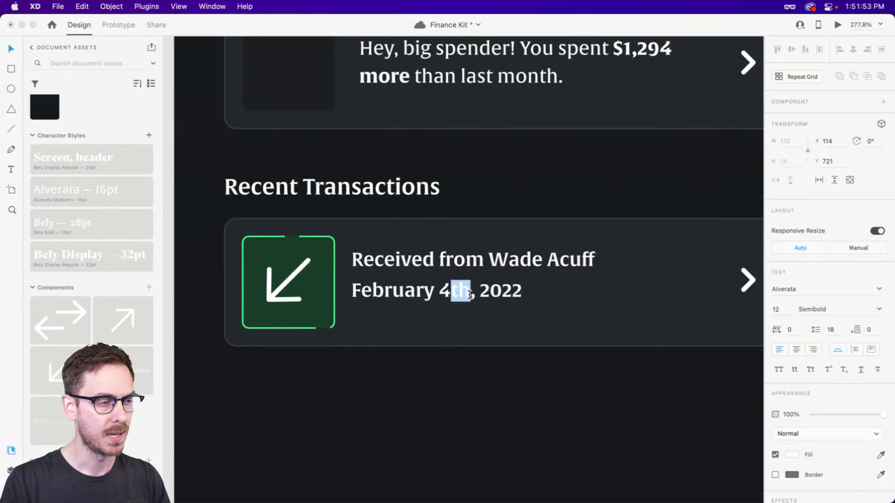
left_click(833, 369)
key("Escape")
left_click(777, 310)
type("10")
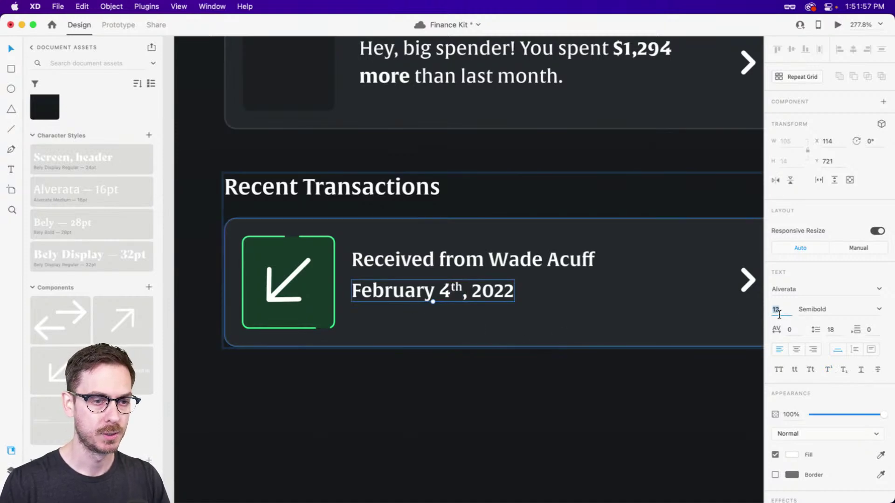
key("Return")
left_click(879, 309)
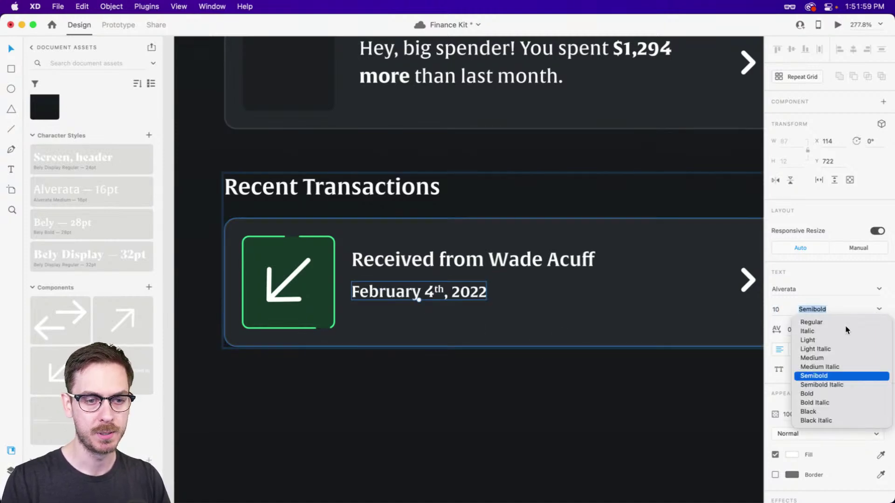
left_click(818, 357)
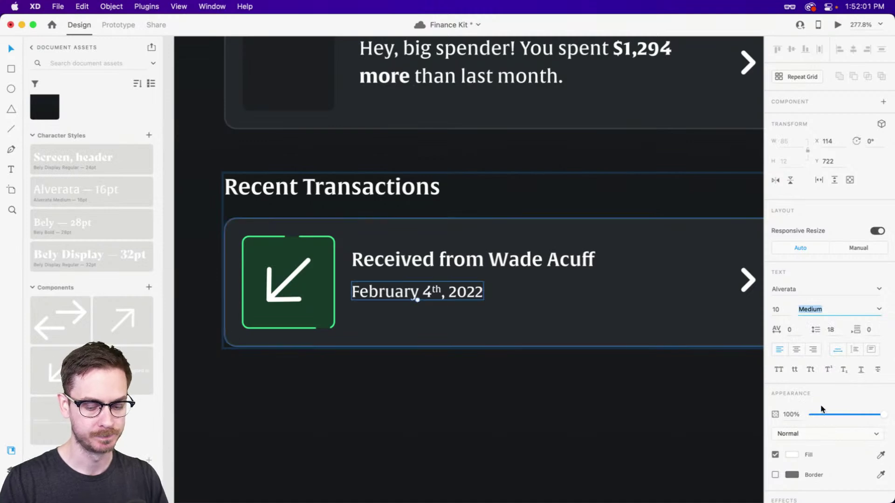
Preview the screen, then shift the name and date lines slightly right and down
key("super+Return")
key("super+w")
key("Up")
key("Up")
key("Up")
key("Up")
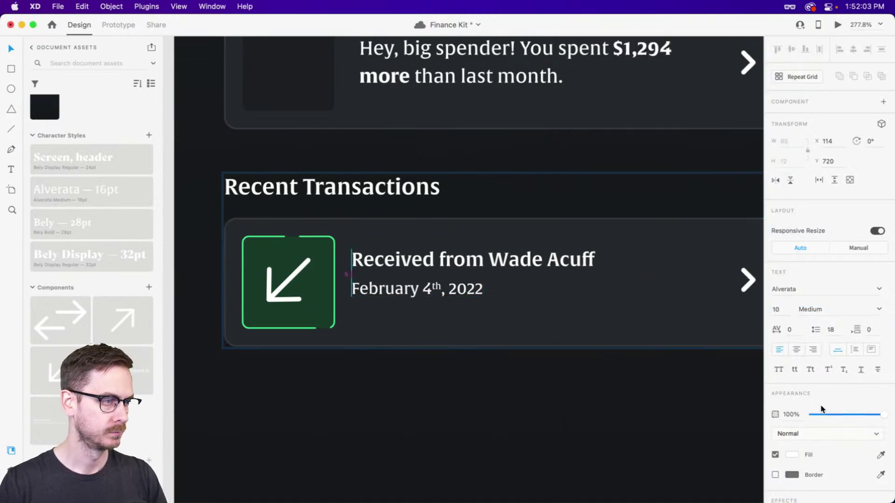
key("Down")
left_click(421, 263, "shift")
left_click_drag(420, 263, 429, 268)
Delete the chevron at the transaction card's right
scroll(616, 307, "right", 2)
scroll(616, 306, "right", 5)
left_click(627, 279)
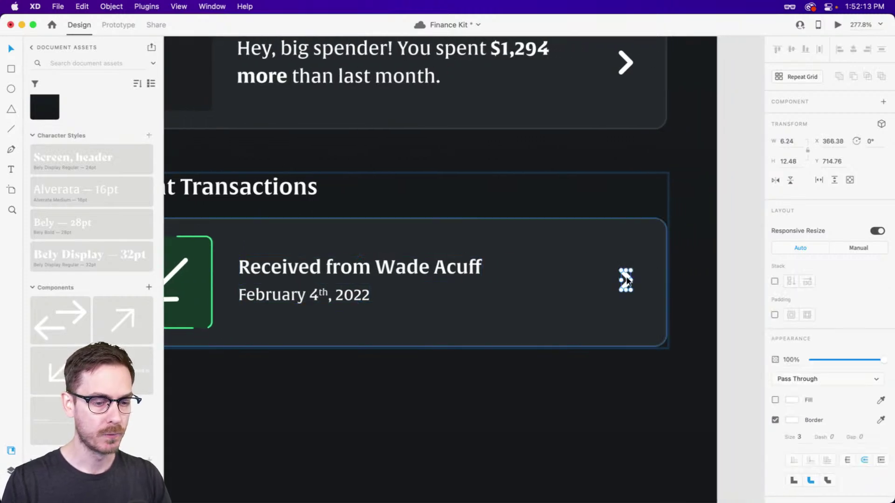
key("Delete")
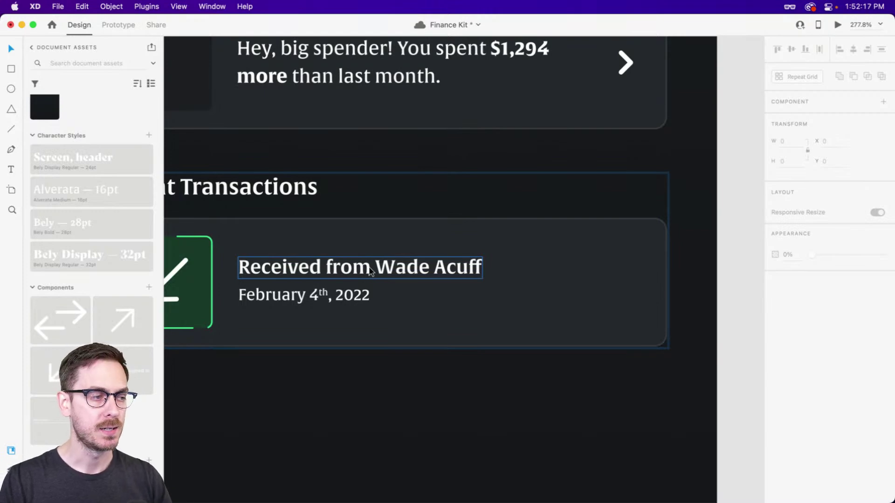
Duplicate the sender line as a '+$48.00' amount at the card's right edge
left_click_drag(373, 270, 583, 268)
double_click(597, 270)
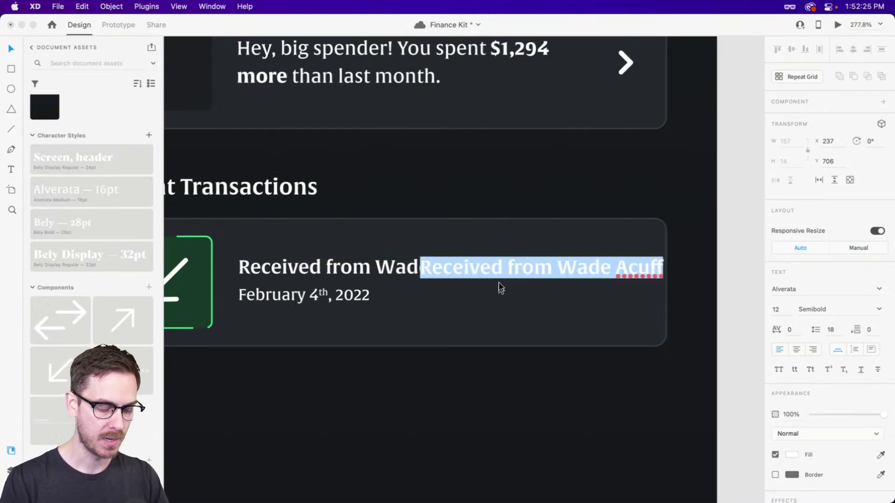
key("BackSpace")
type("+$48.00")
key("Escape")
left_click_drag(493, 270, 631, 264)
Draw a rectangle beneath the +$48.00 amount
scroll(612, 296, "up", 3)
scroll(617, 292, "up", 3)
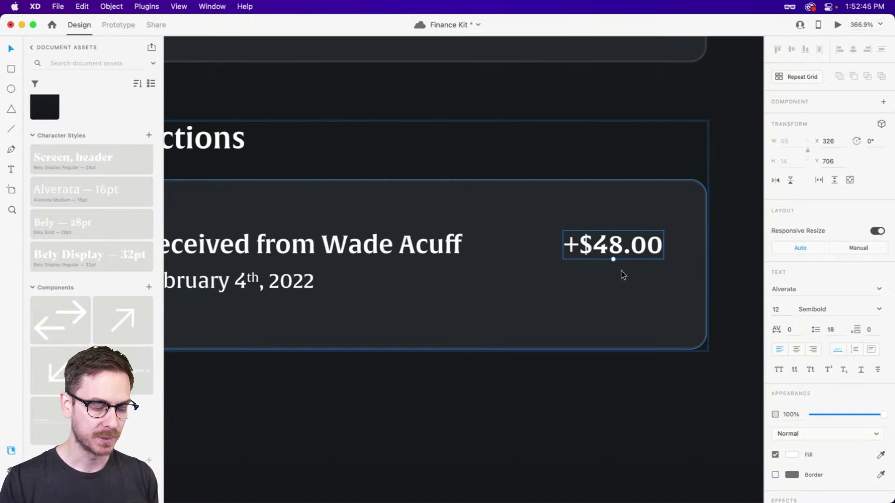
scroll(623, 275, "up", 2)
key("r")
mouse_move(670, 268)
left_mouse_down()
mouse_move(525, 293)
mouse_move(542, 311)
left_mouse_up()
Give the rectangle corner radius 2, no border and a dark brown fill
left_click(822, 340)
type("2")
key("Return")
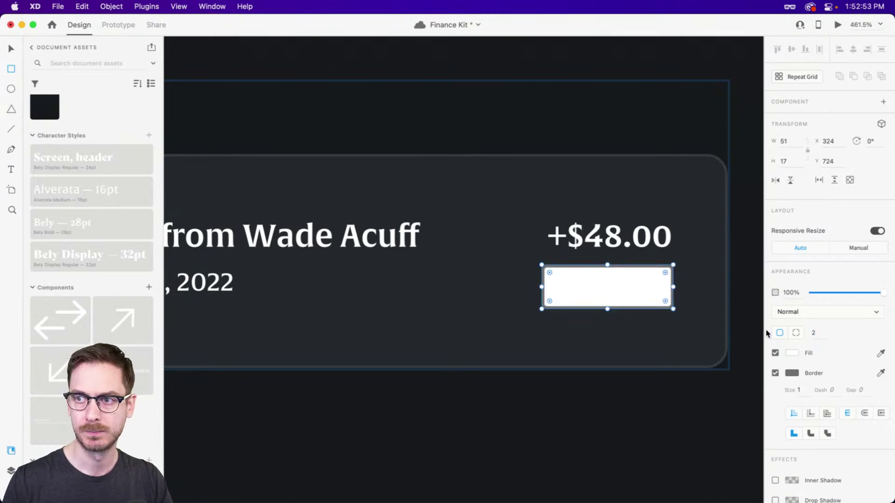
left_click(775, 373)
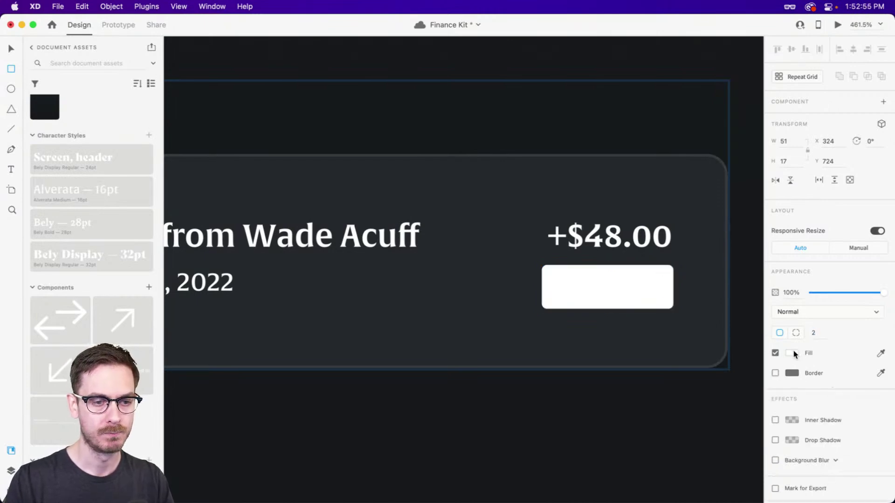
left_click(792, 353)
left_click(755, 380)
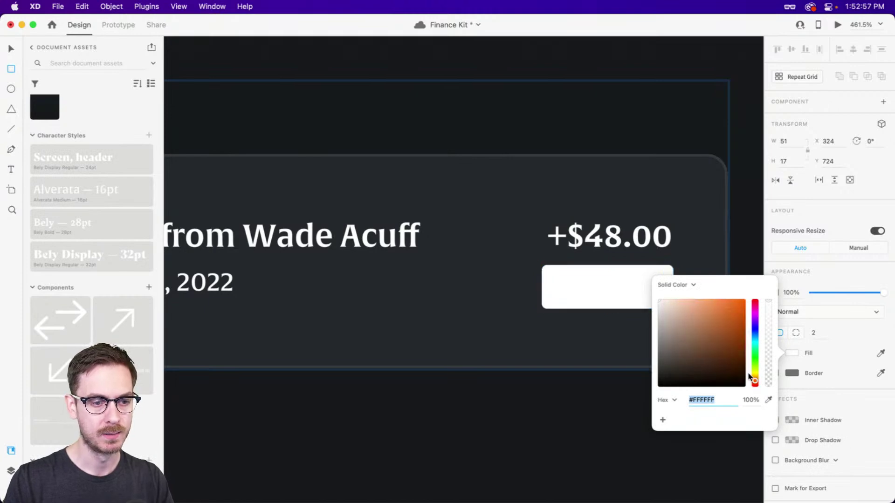
left_click(700, 362)
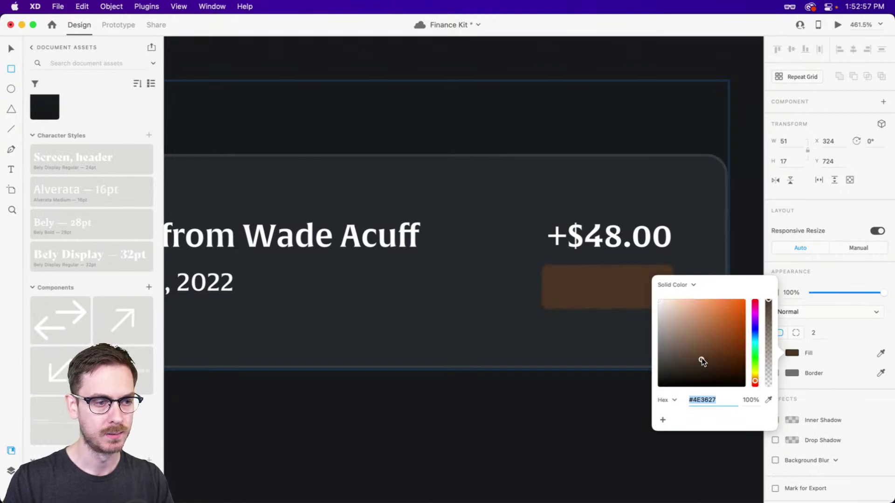
left_click(755, 381)
left_click_drag(716, 357, 707, 359)
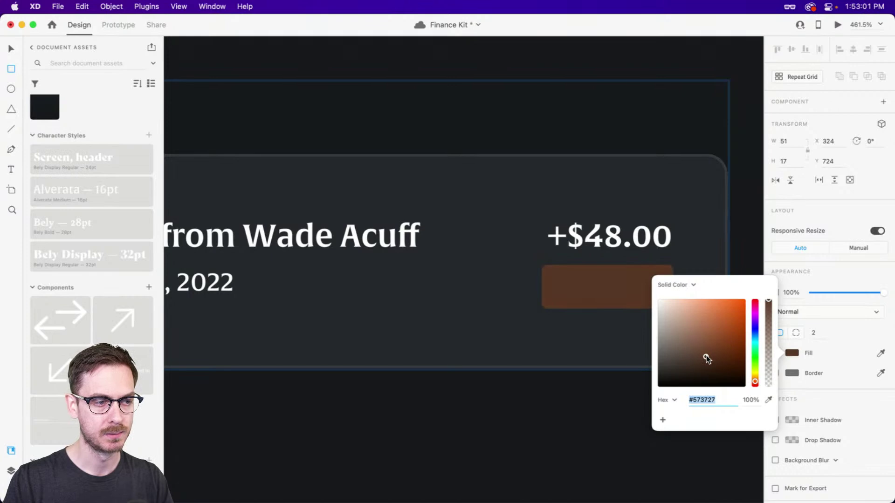
left_click(841, 277)
Add an 8 pt Semibold 'Pending' label centred in the brown badge
scroll(671, 304, "up", 5)
key("t")
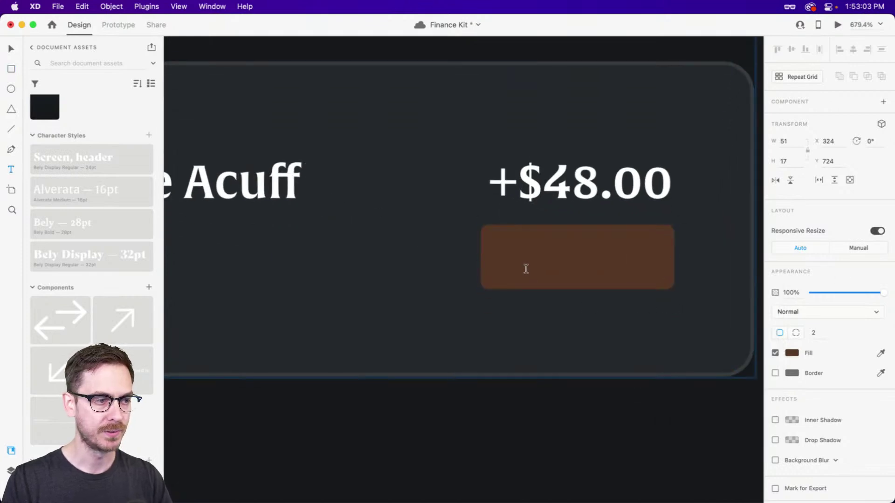
left_click(526, 269)
type("Pending")
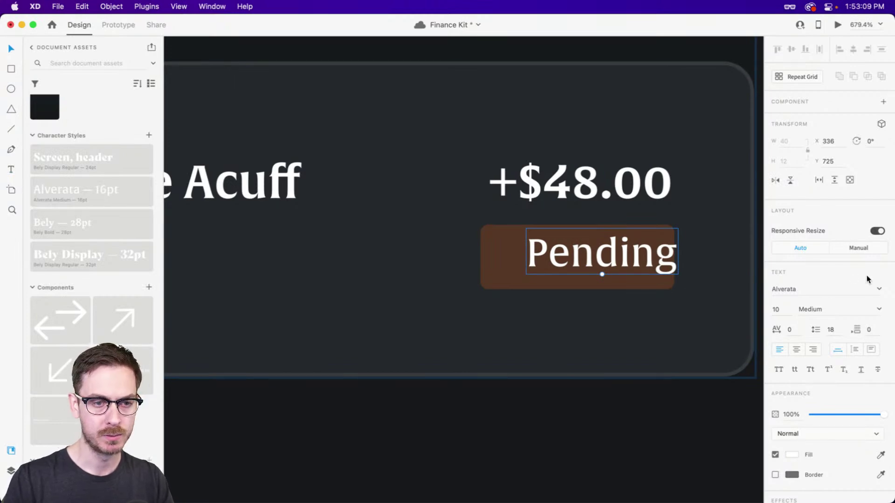
left_click(776, 310)
type("8")
key("Return")
left_click(861, 310)
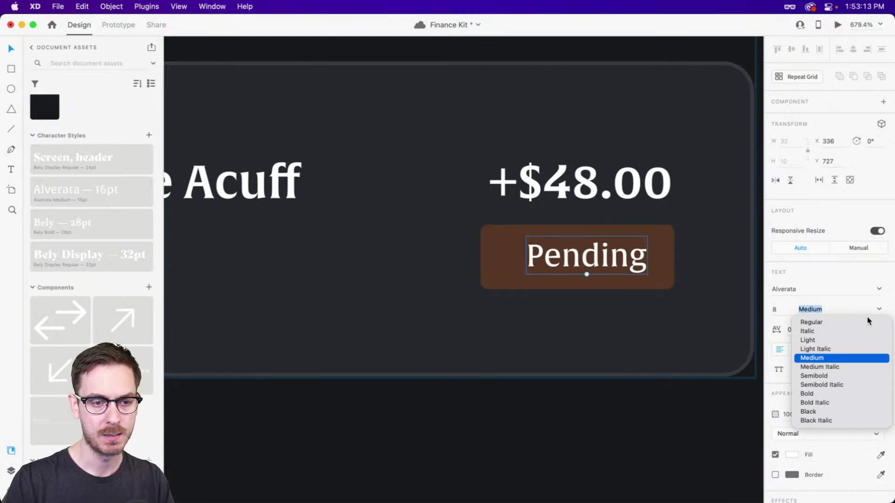
left_click(821, 377)
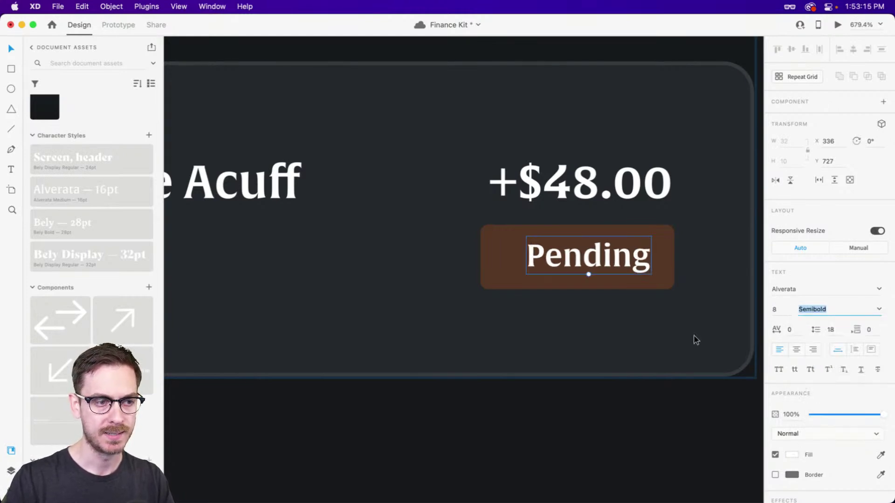
left_click_drag(587, 273, 577, 274)
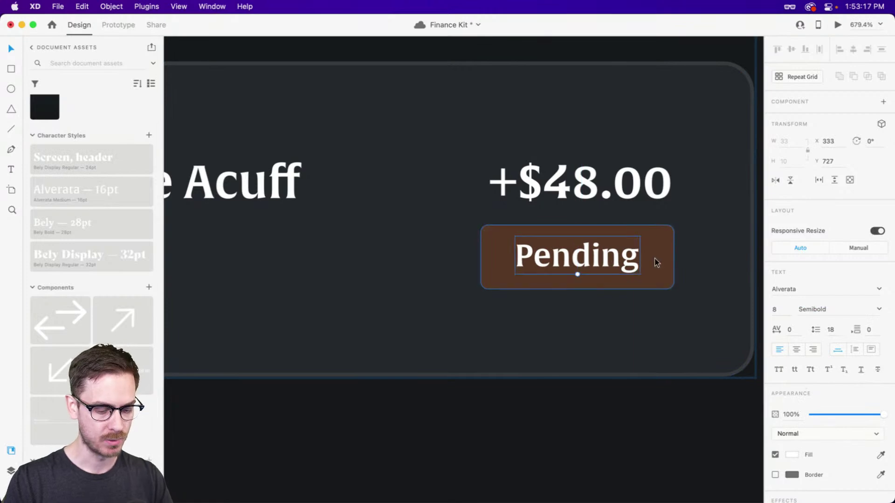
Colour the Pending label orange
key("i")
left_click(659, 260)
left_click(792, 455)
mouse_move(718, 372)
left_mouse_down()
mouse_move(737, 369)
mouse_move(727, 373)
left_mouse_up()
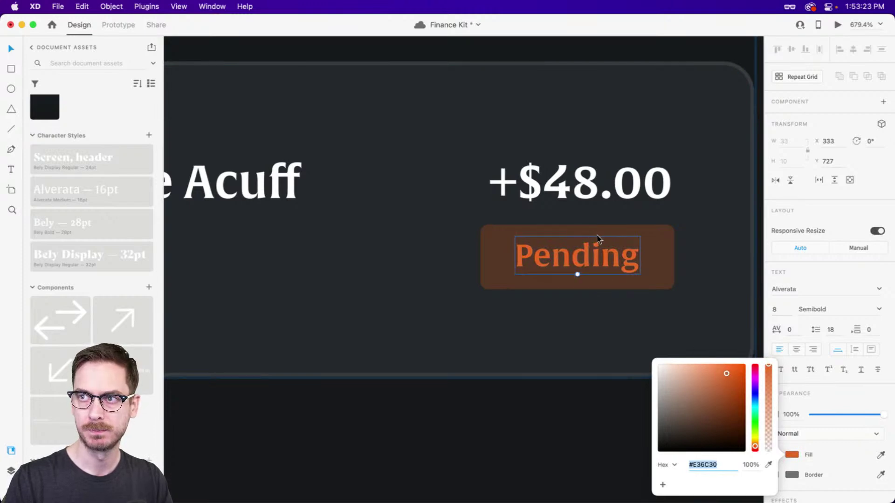
left_click(578, 255)
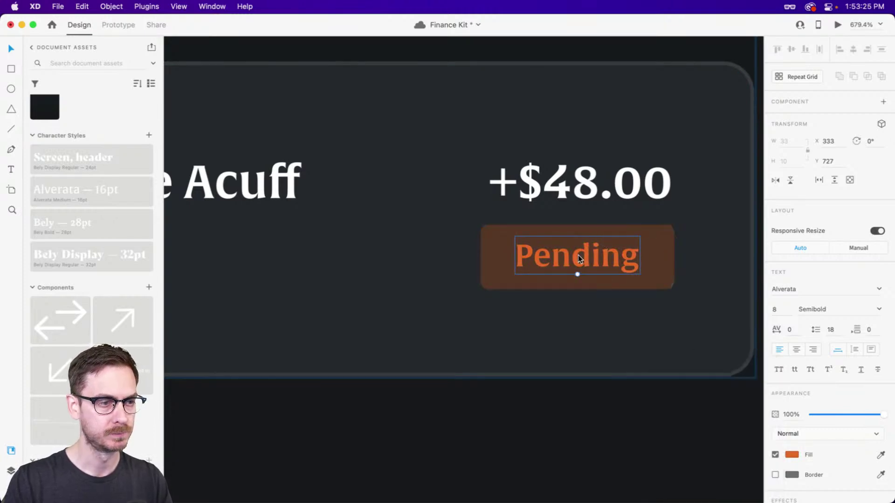
Turn on padding for the Pending badge group and check it in preview
key("Escape")
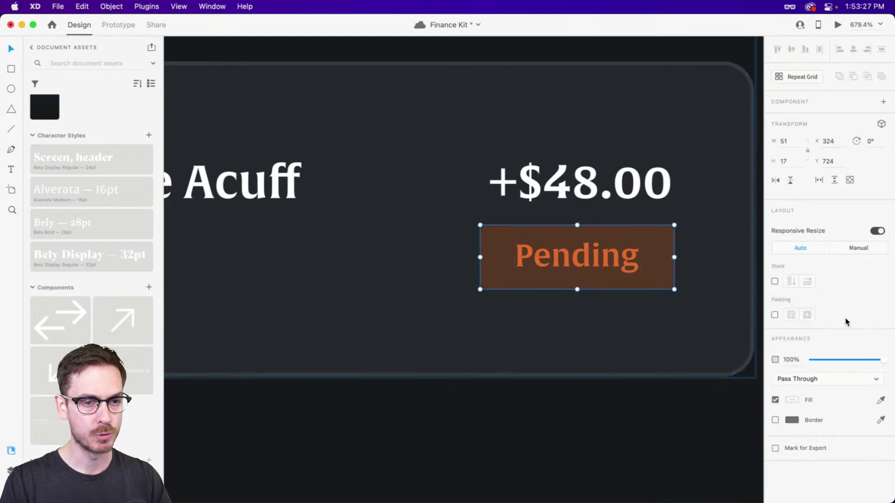
left_click(774, 315)
double_click(606, 264)
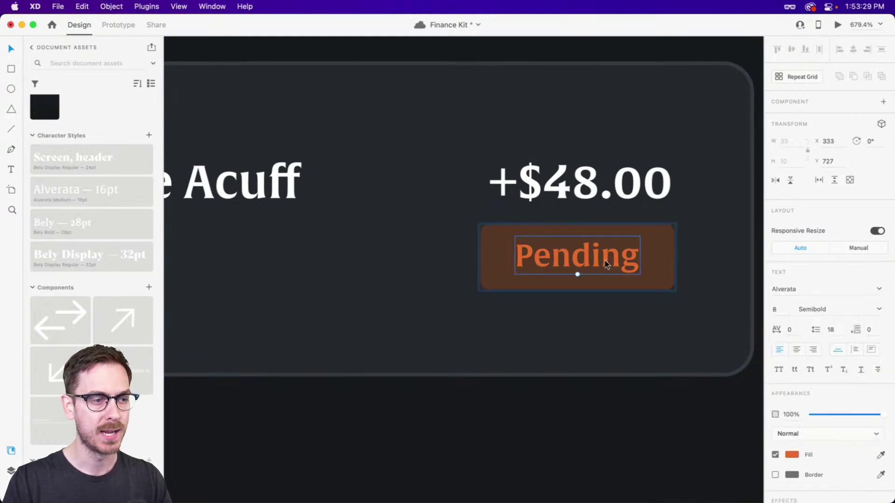
type("sdfgsdfs")
key("BackSpace")
key("BackSpace")
key("BackSpace")
key("BackSpace")
key("BackSpace")
key("BackSpace")
key("BackSpace")
key("BackSpace")
key("Escape")
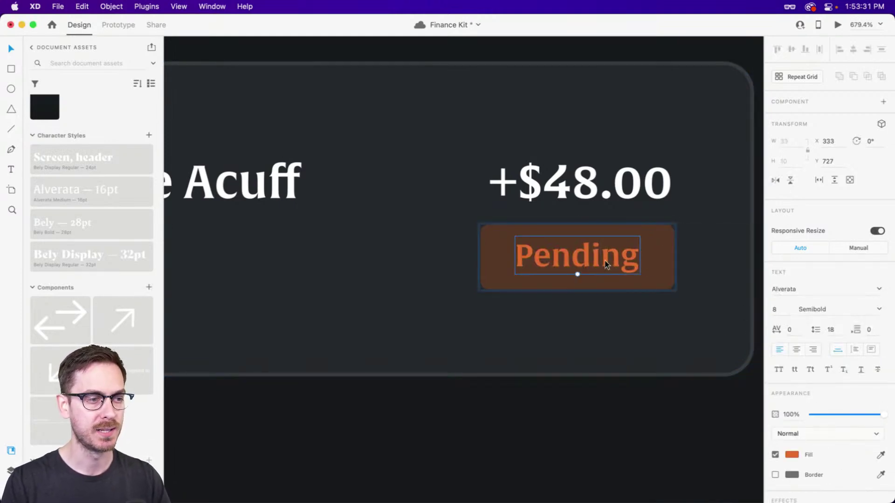
key("Escape")
key("Escape")
double_click(618, 270)
key("cmd+Return")
key("cmd+w")
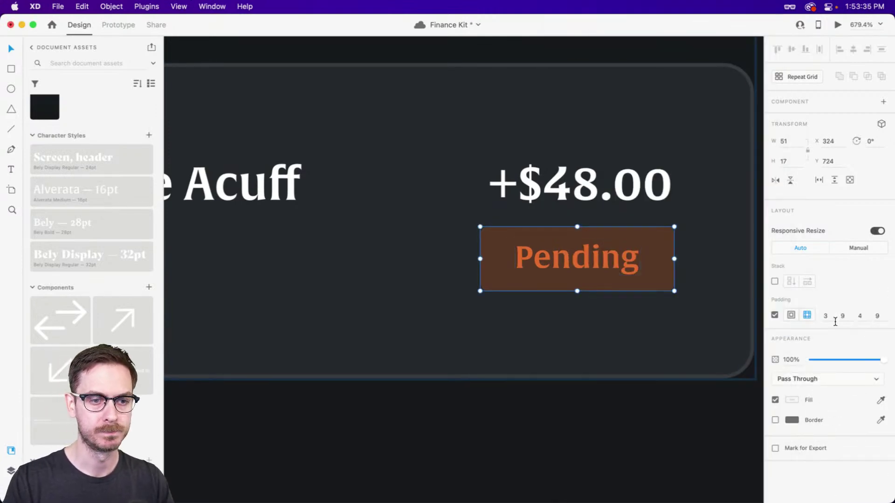
Set the badge padding to 3/8/4/8 and nudge the badge into place
left_click(827, 317)
key("Tab")
type("8")
key("Tab")
key("Tab")
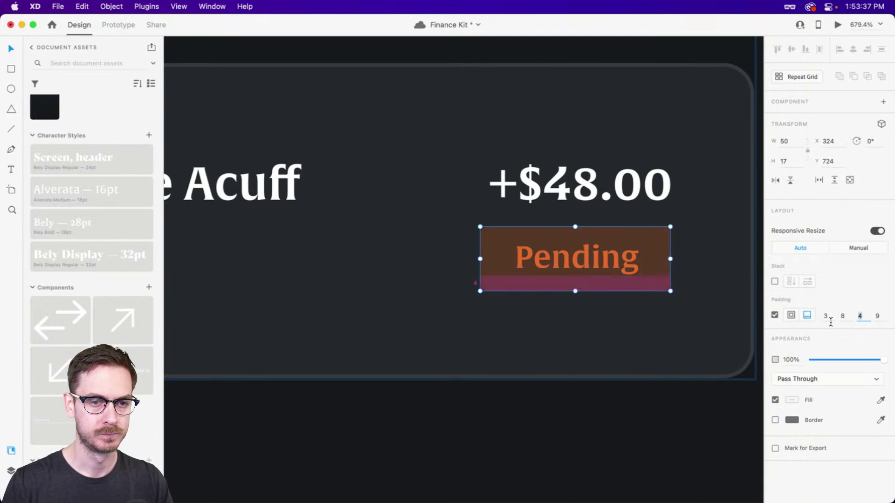
type("8")
key("Return")
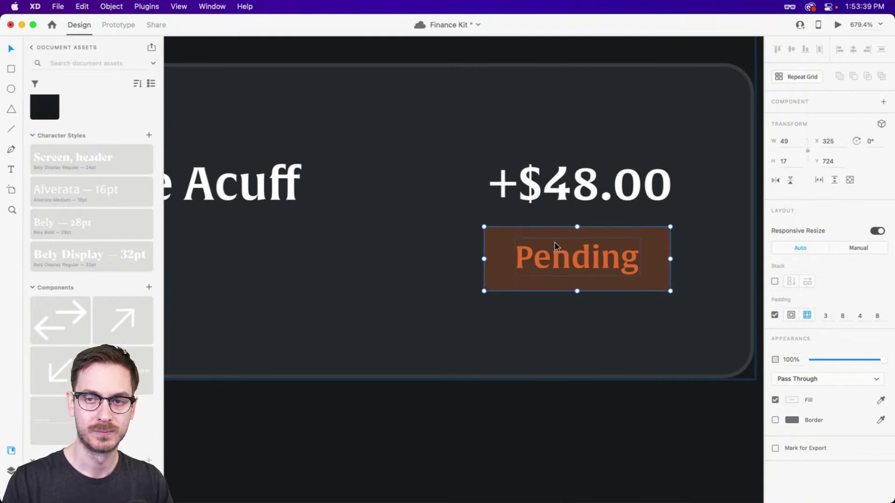
left_click_drag(573, 246, 568, 243)
left_click(607, 189, "shift")
Move the +$48.00 amount and Pending badge up slightly and preview the Home screen
scroll(615, 214, "down", 5)
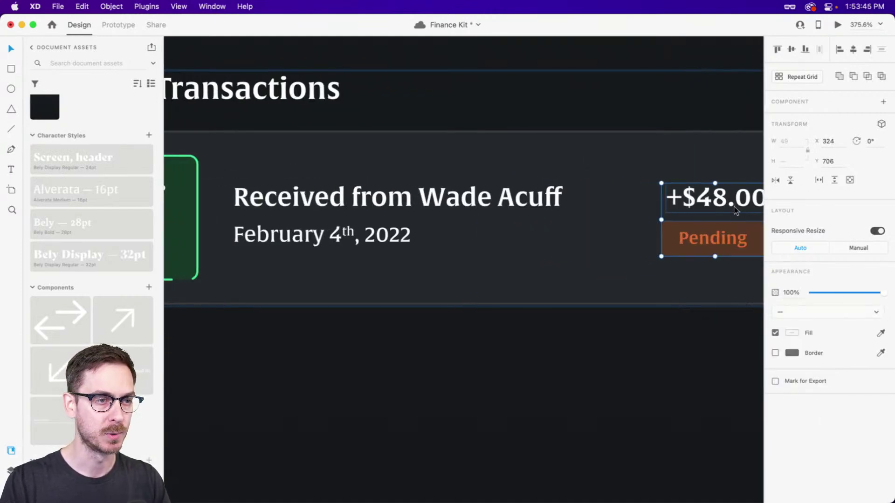
scroll(664, 207, "right", 3)
left_click_drag(629, 205, 634, 201)
key("super+Return")
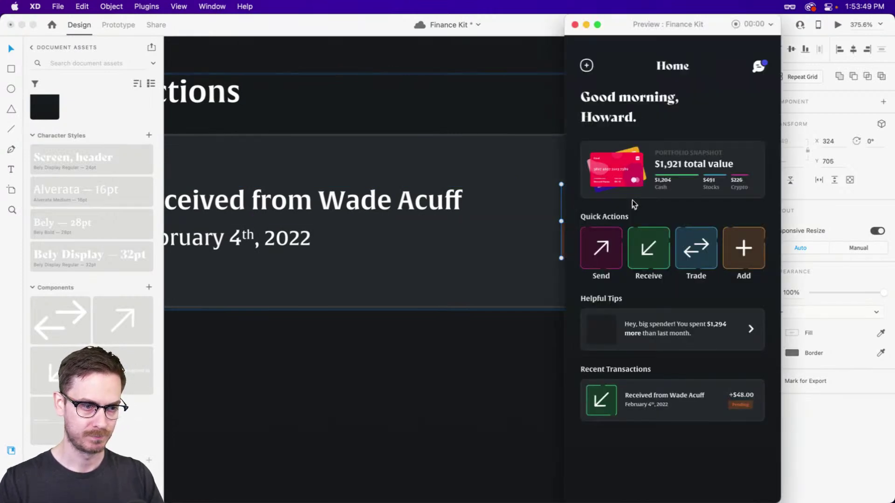
key("super+w")
Select the green Receive icon box in the transaction card
scroll(462, 224, "right", 1)
scroll(460, 229, "left", 5)
scroll(455, 236, "left", 4)
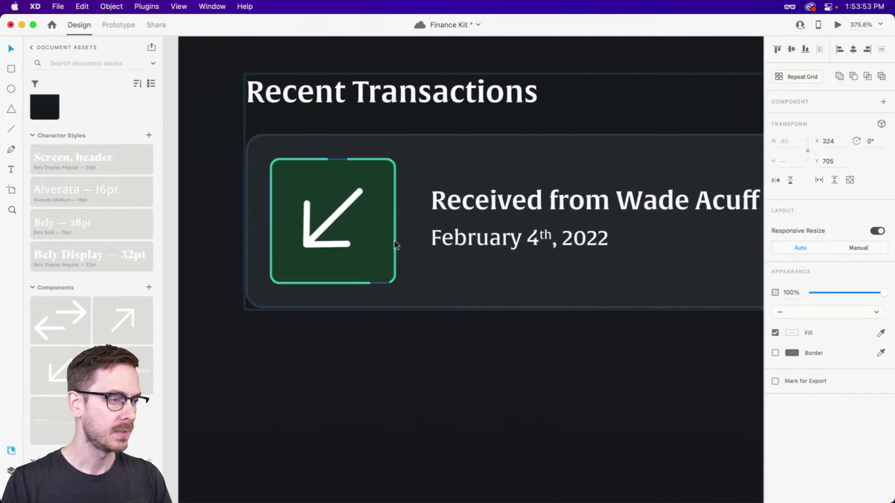
left_click(387, 242)
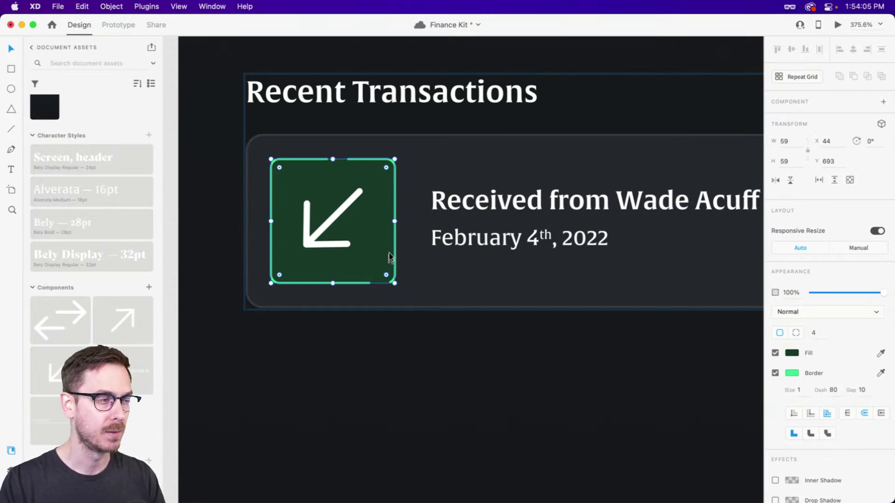
Draw a small 22 × 22 rounded square over the Receive icon's lower-right corner
key("r")
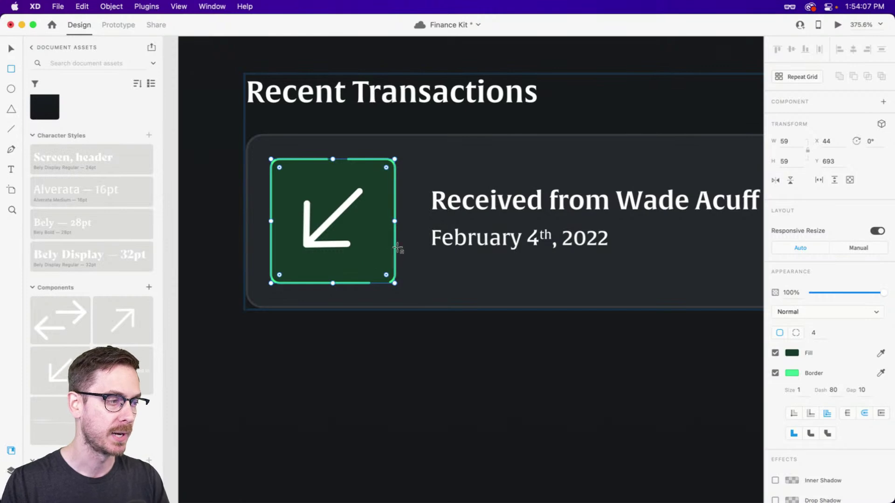
left_click_drag(404, 243, 344, 290)
left_click_drag(396, 247, 378, 261)
Give the square a 2 pt border sampled from the card's dark grey
left_click(880, 373)
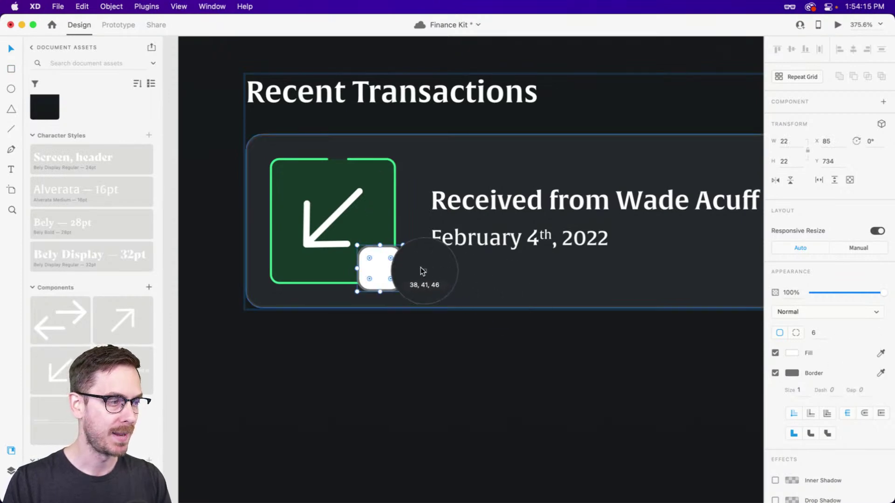
left_click(423, 271)
left_click(805, 391)
key("Up")
key("Return")
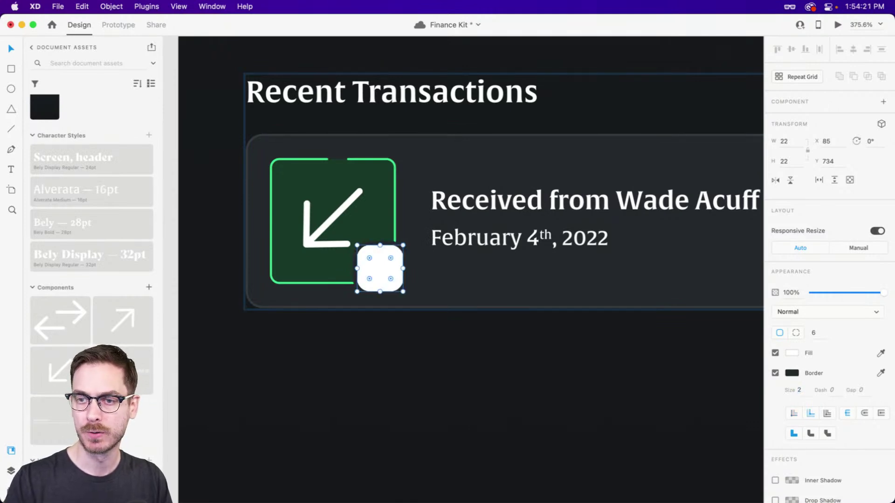
Drop Neon_15.jpg from the Neon Avatars folder onto the small rounded square
key("super+Tab")
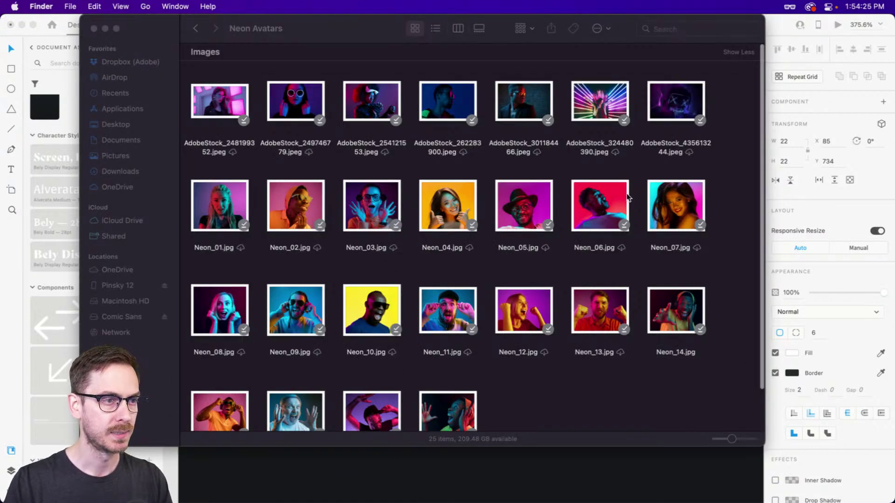
scroll(287, 203, "down", 2)
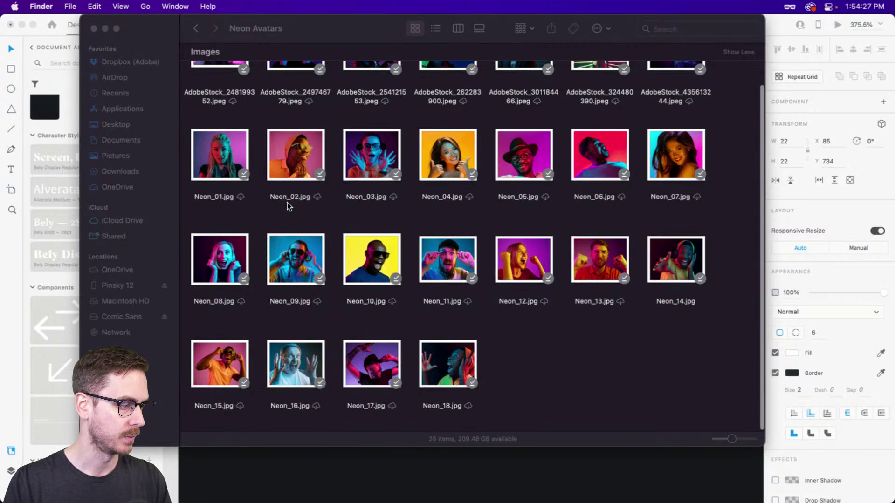
left_click_drag(224, 368, 384, 268)
key("super+Tab")
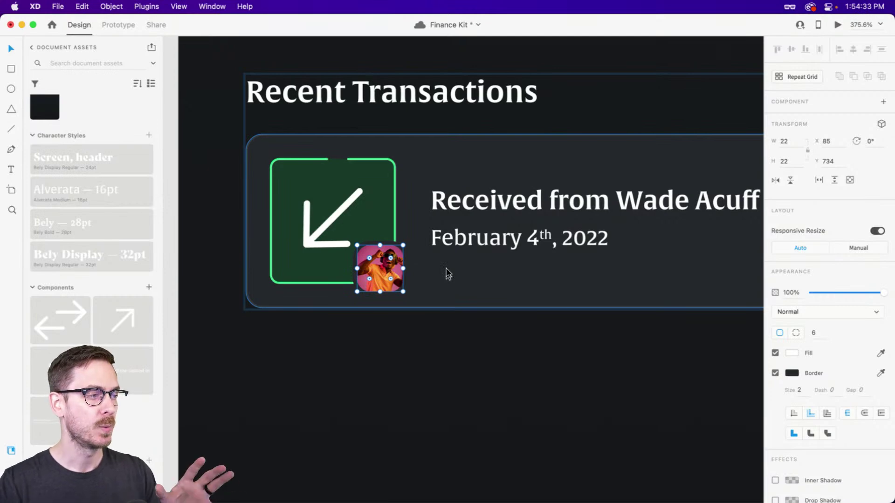
Check the Receive icon, avatar and amount, then preview the Home screen's Recent Transactions card
left_click(341, 213)
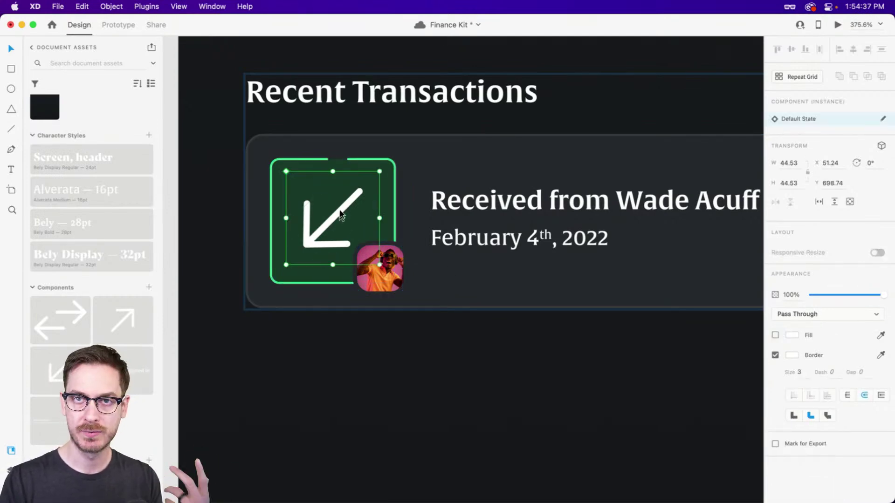
left_click(389, 269)
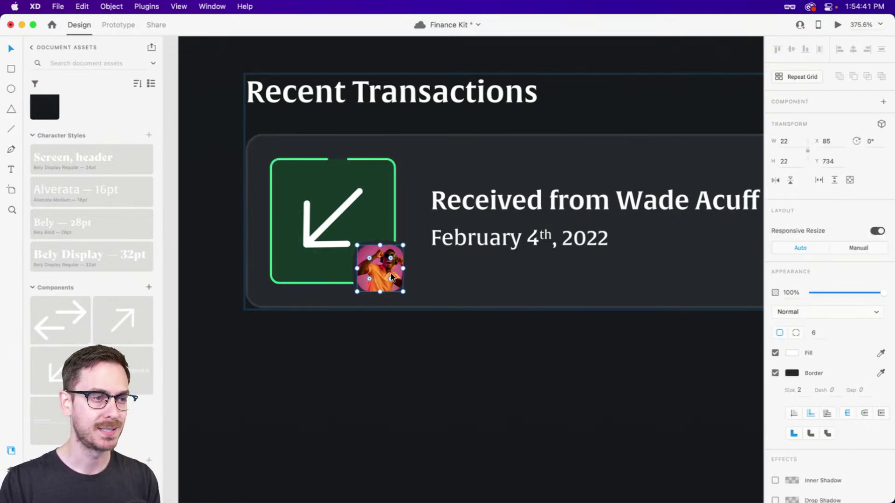
scroll(399, 278, "right", 5)
scroll(398, 279, "right", 7)
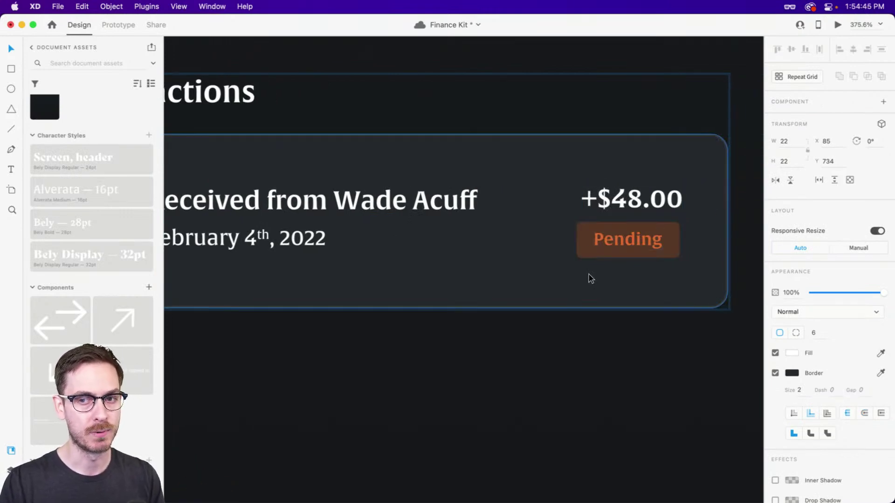
scroll(588, 275, "left", 5)
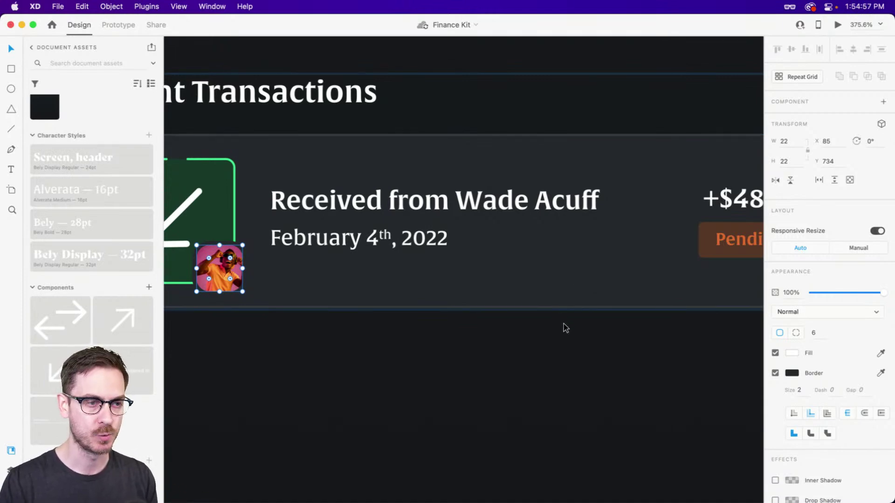
key("super+Return")
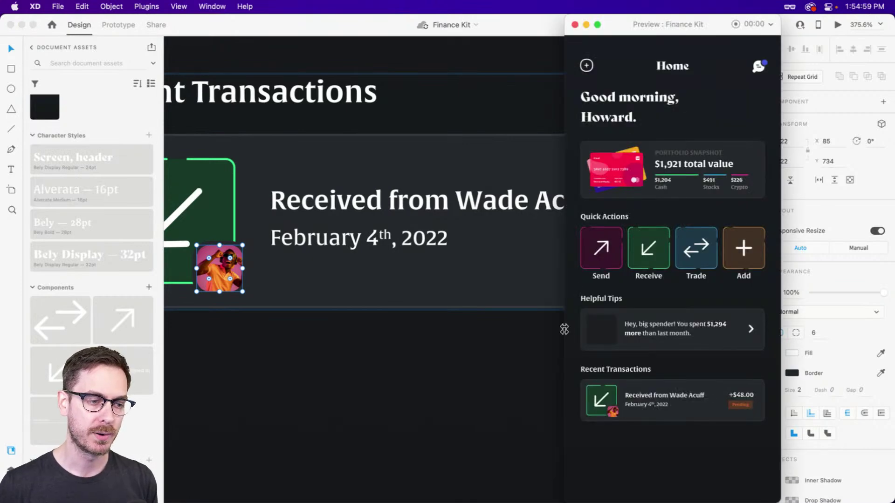